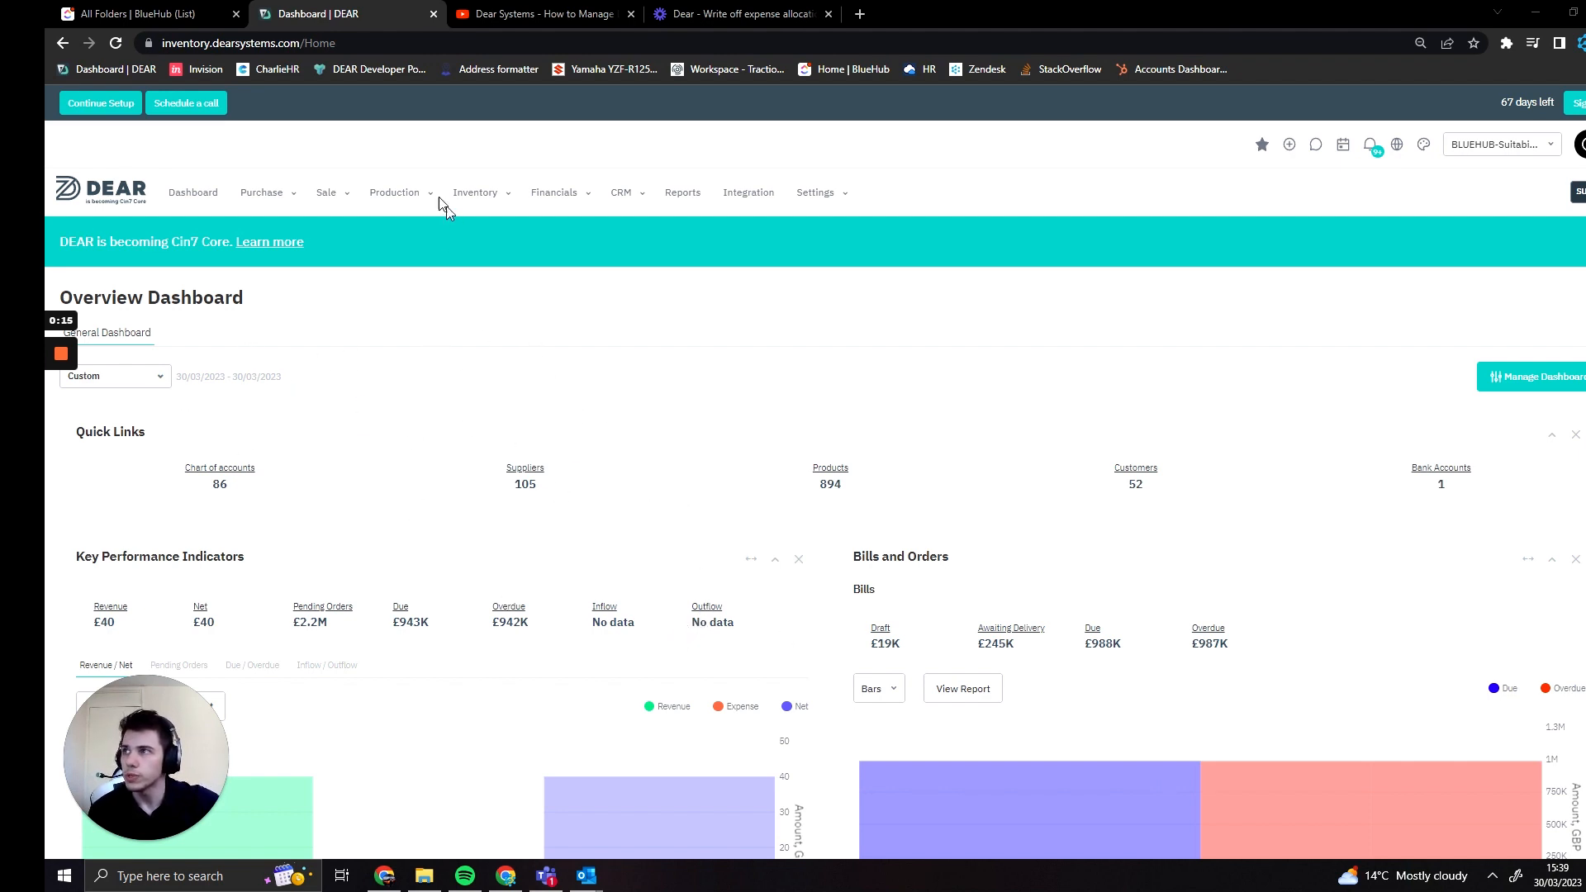
- Go to the inventory products list and start creating a new product
click(494, 202)
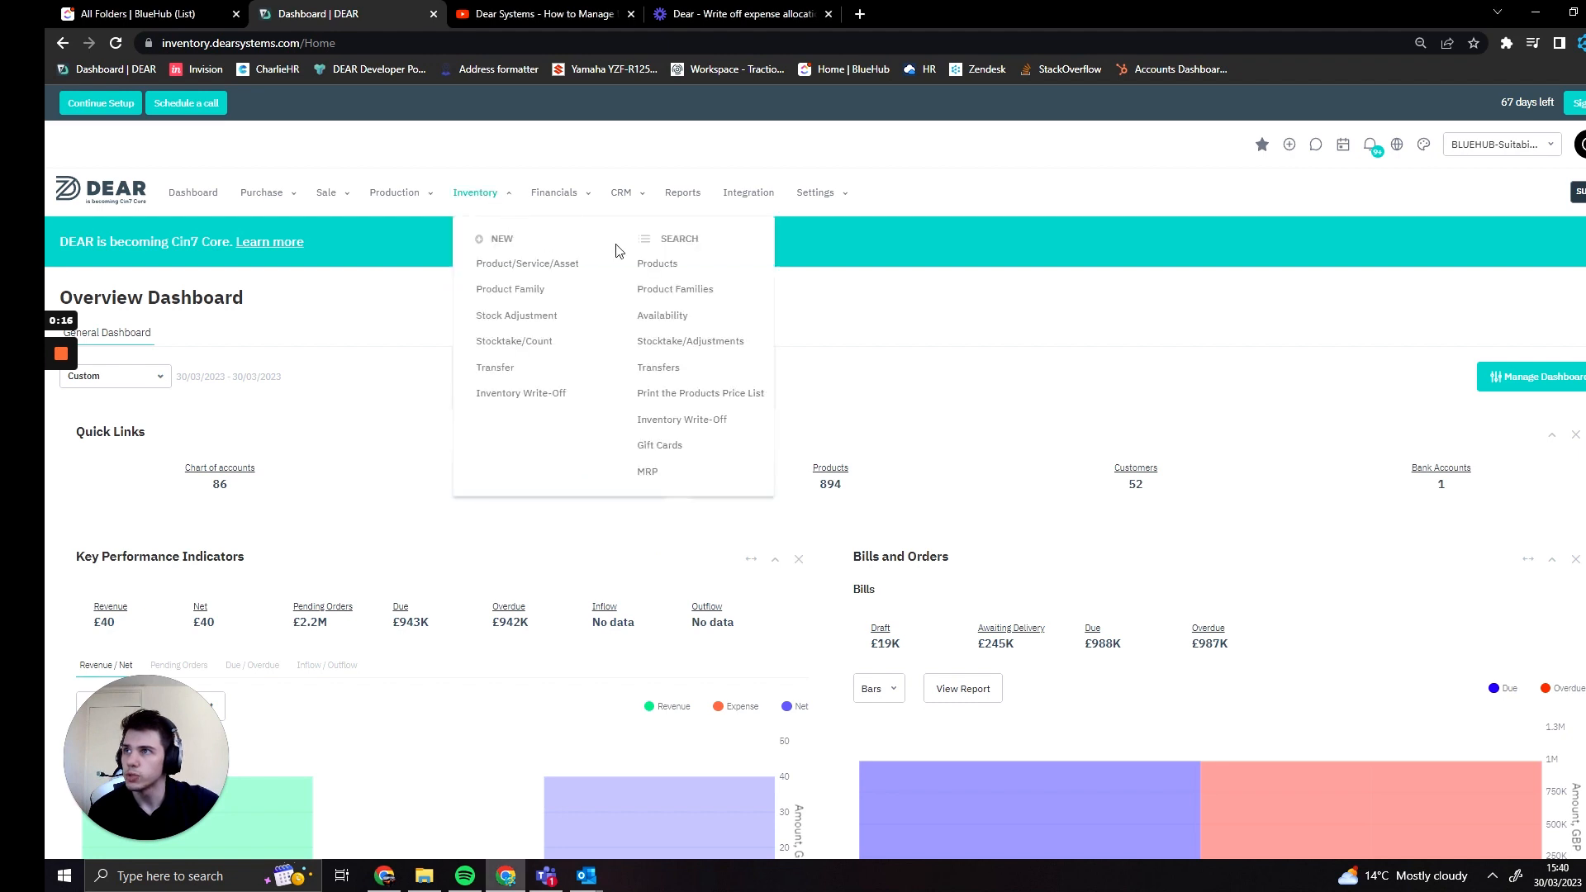
click(658, 267)
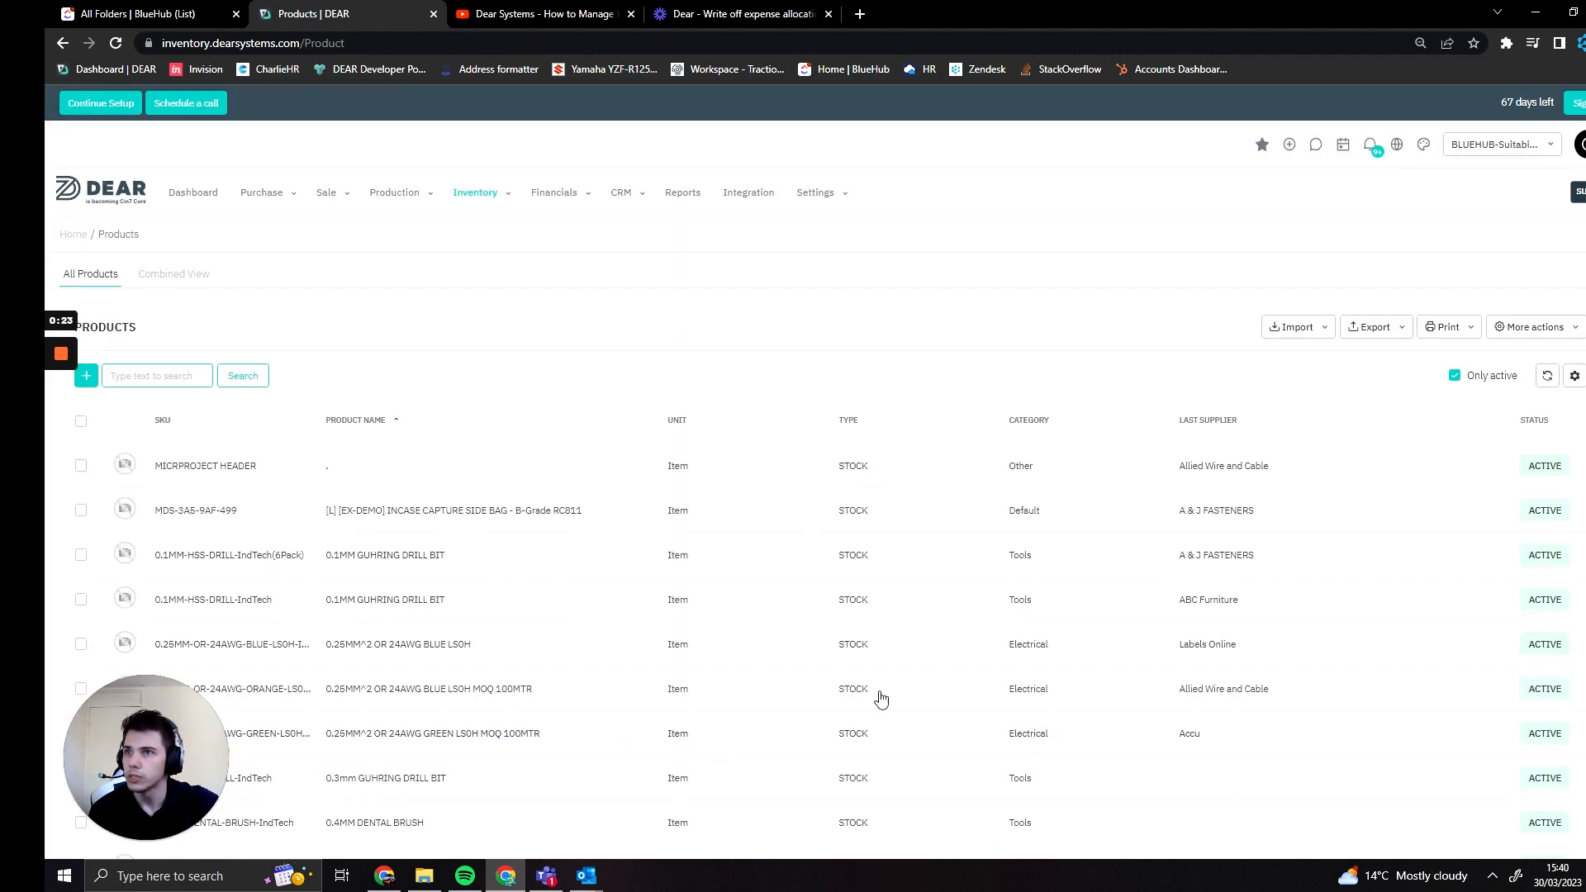
scroll(495, 666, down, 2)
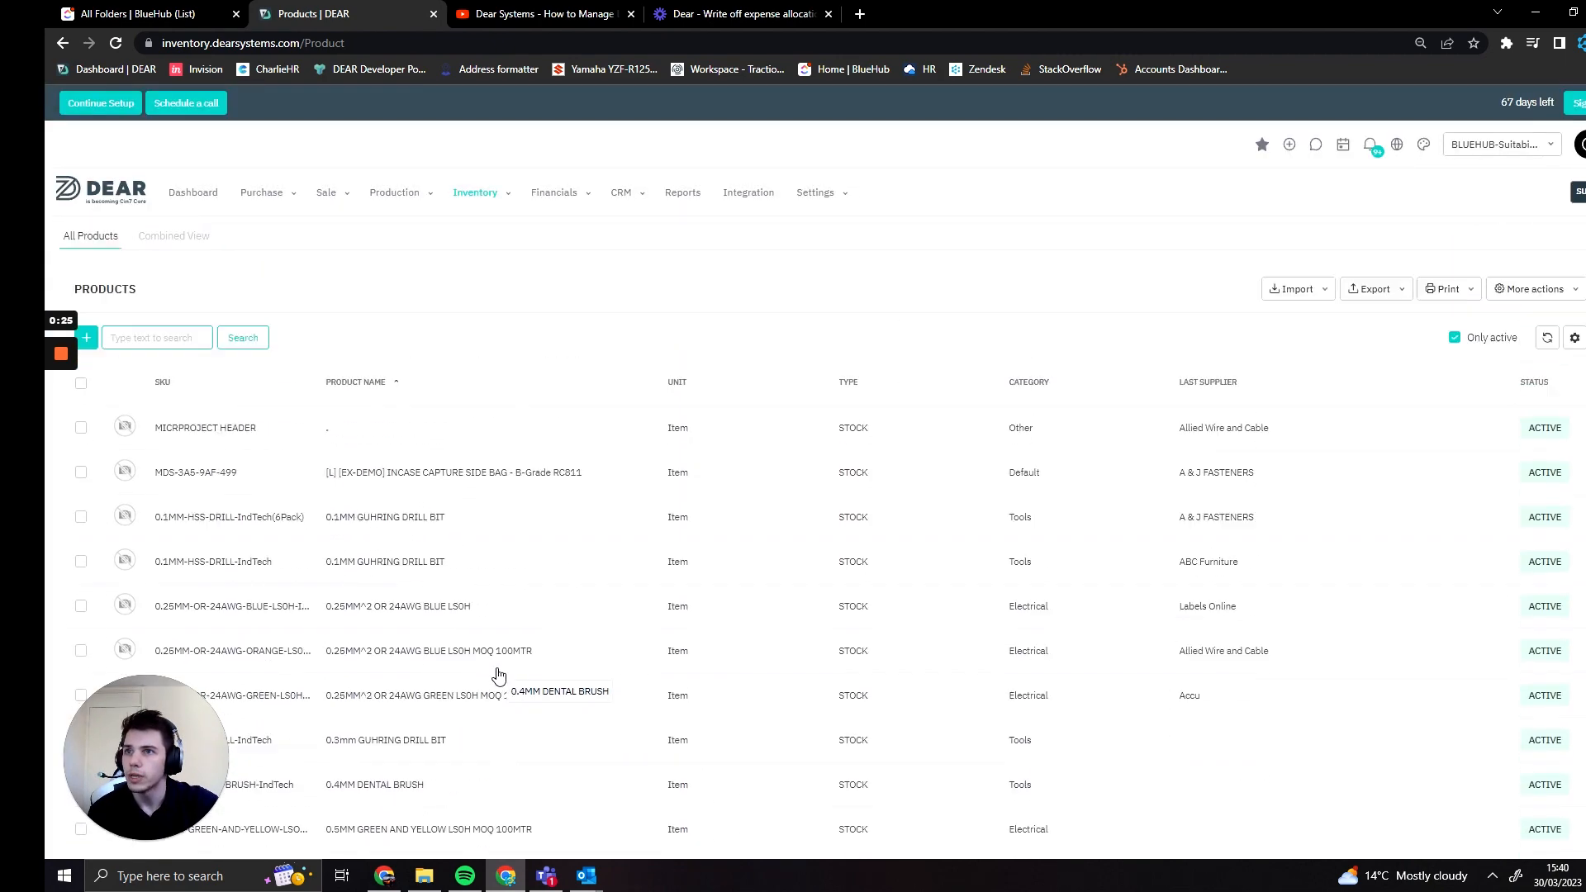
scroll(506, 718, up, 2)
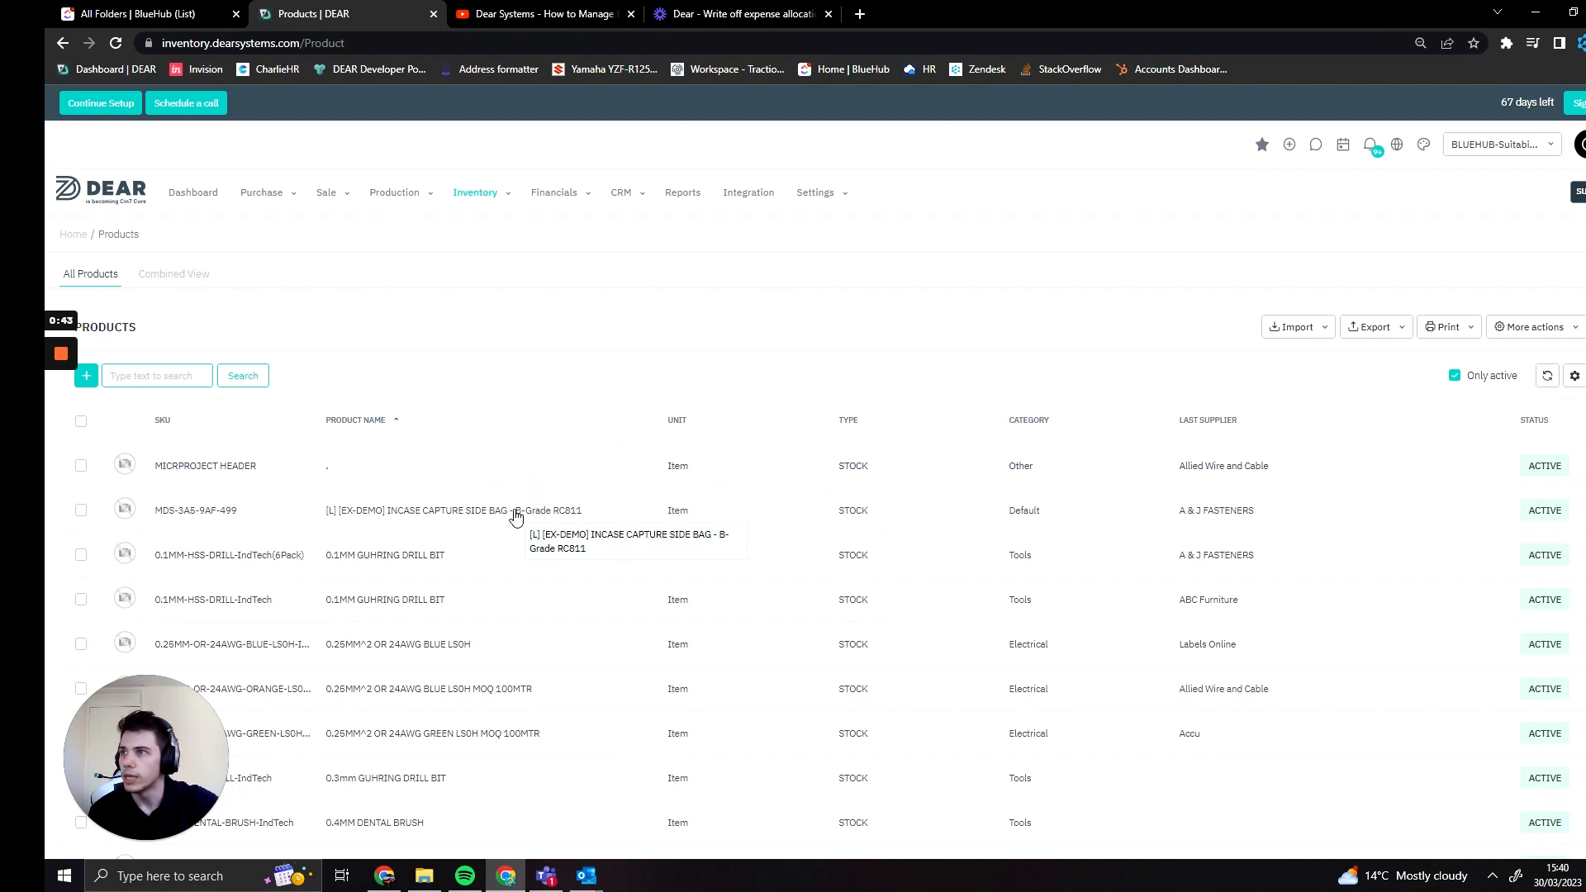
click(93, 382)
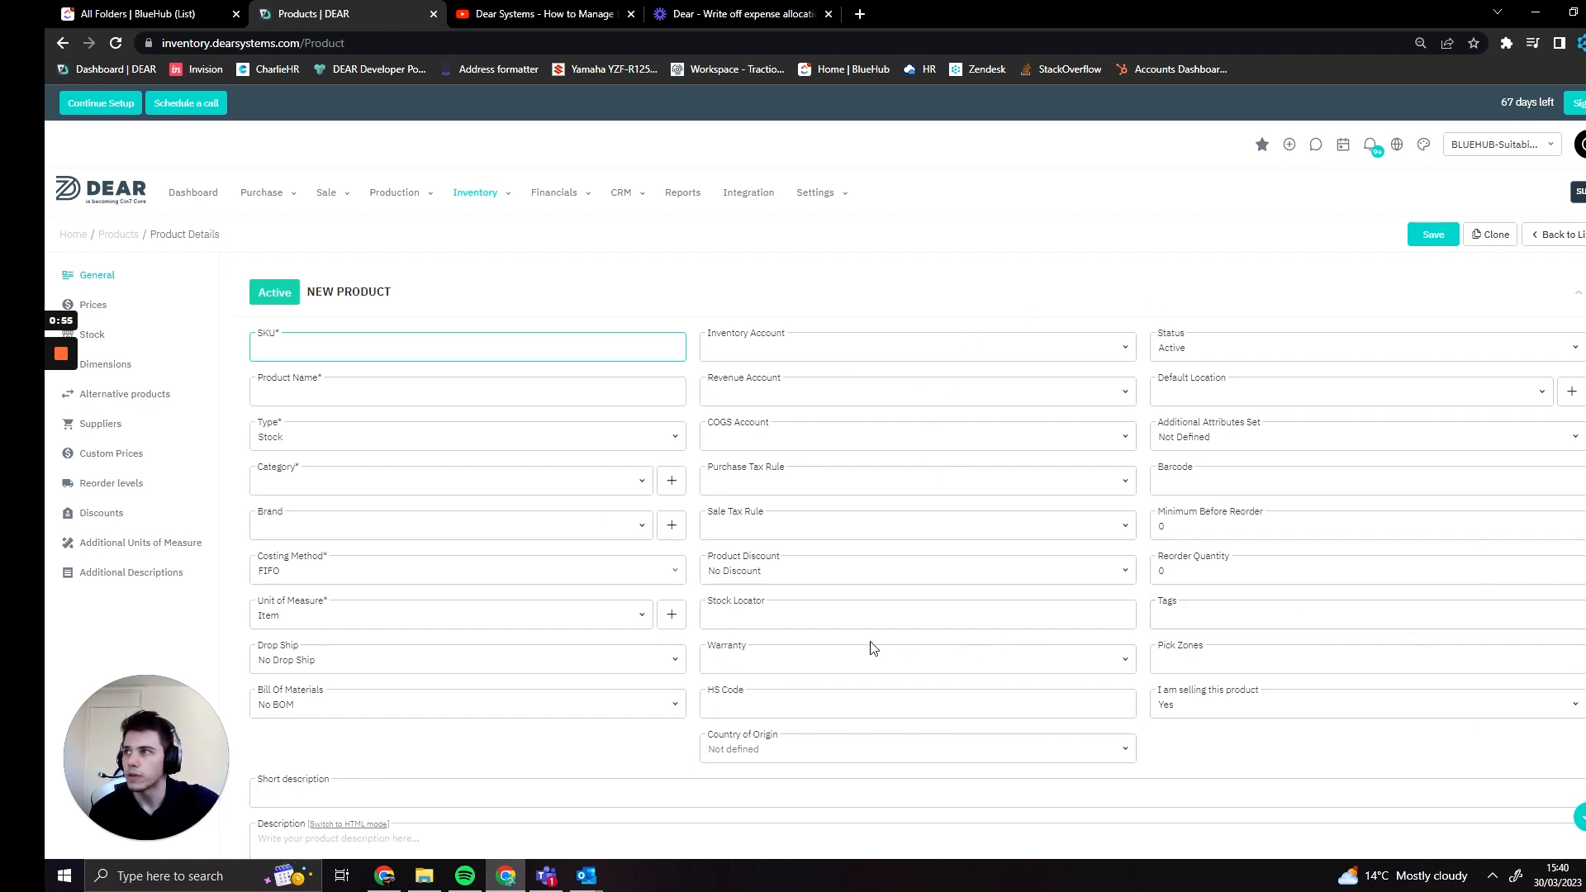
- Enter "SKU Example" as the SKU of the new product
click(479, 351)
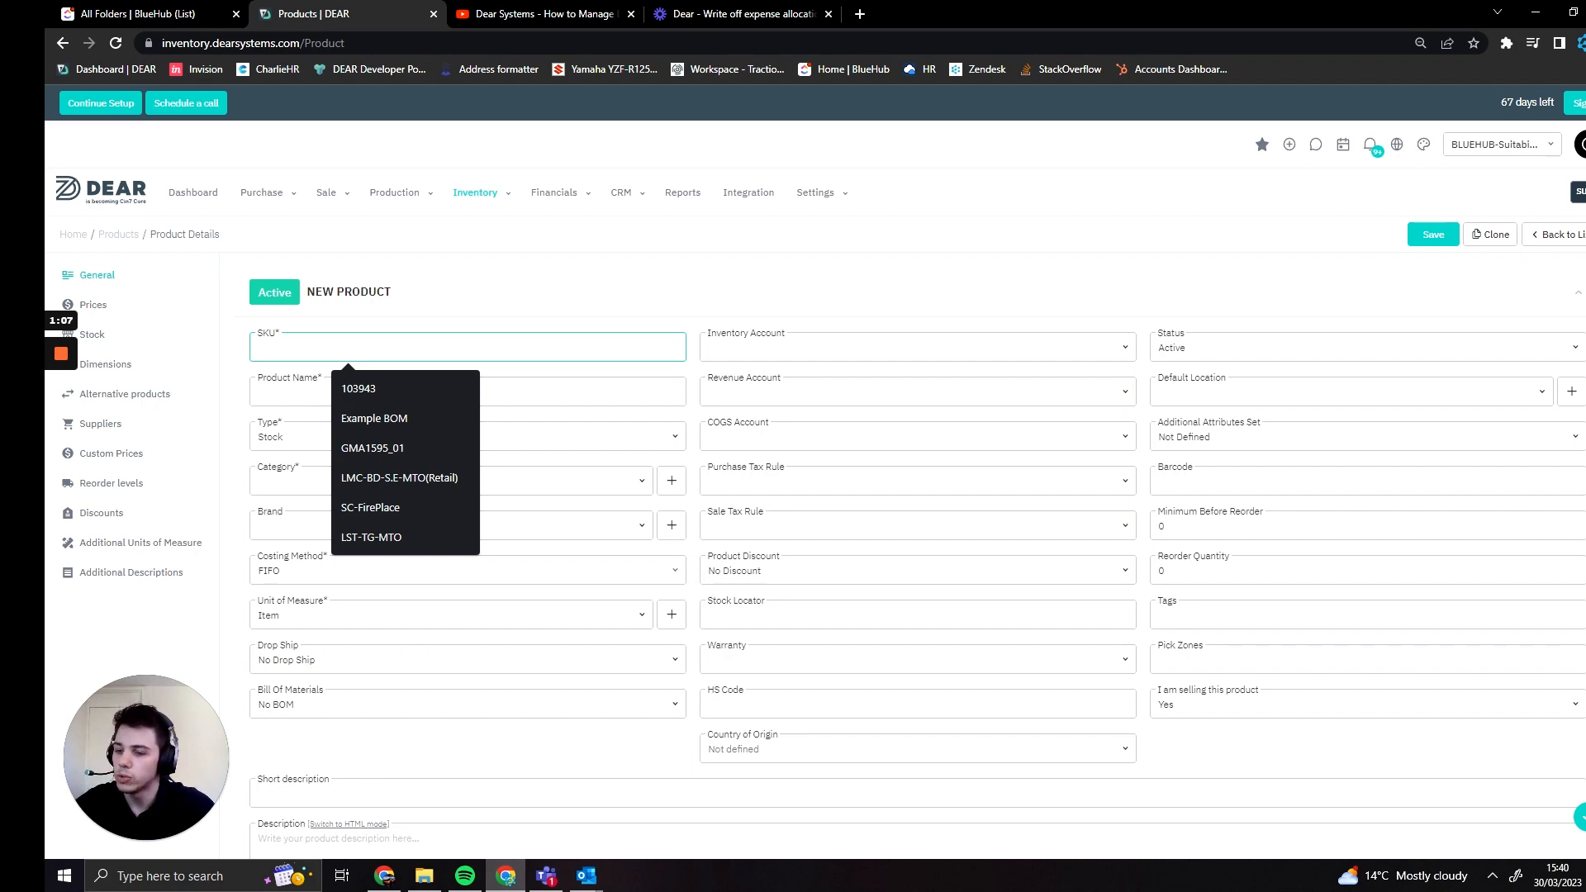
text(SK)
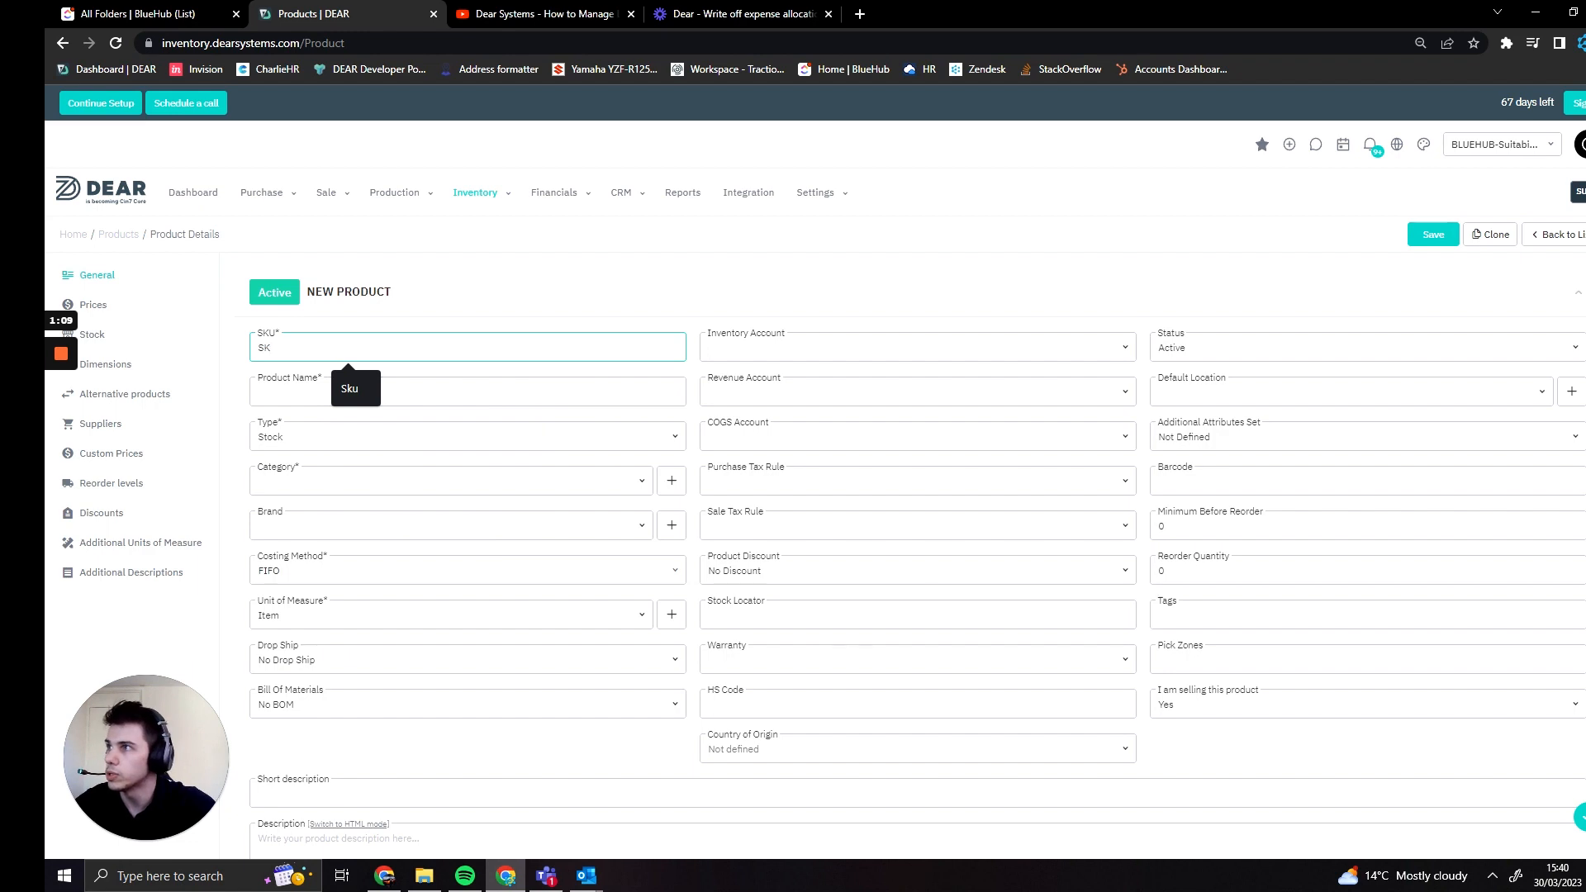
text(U E)
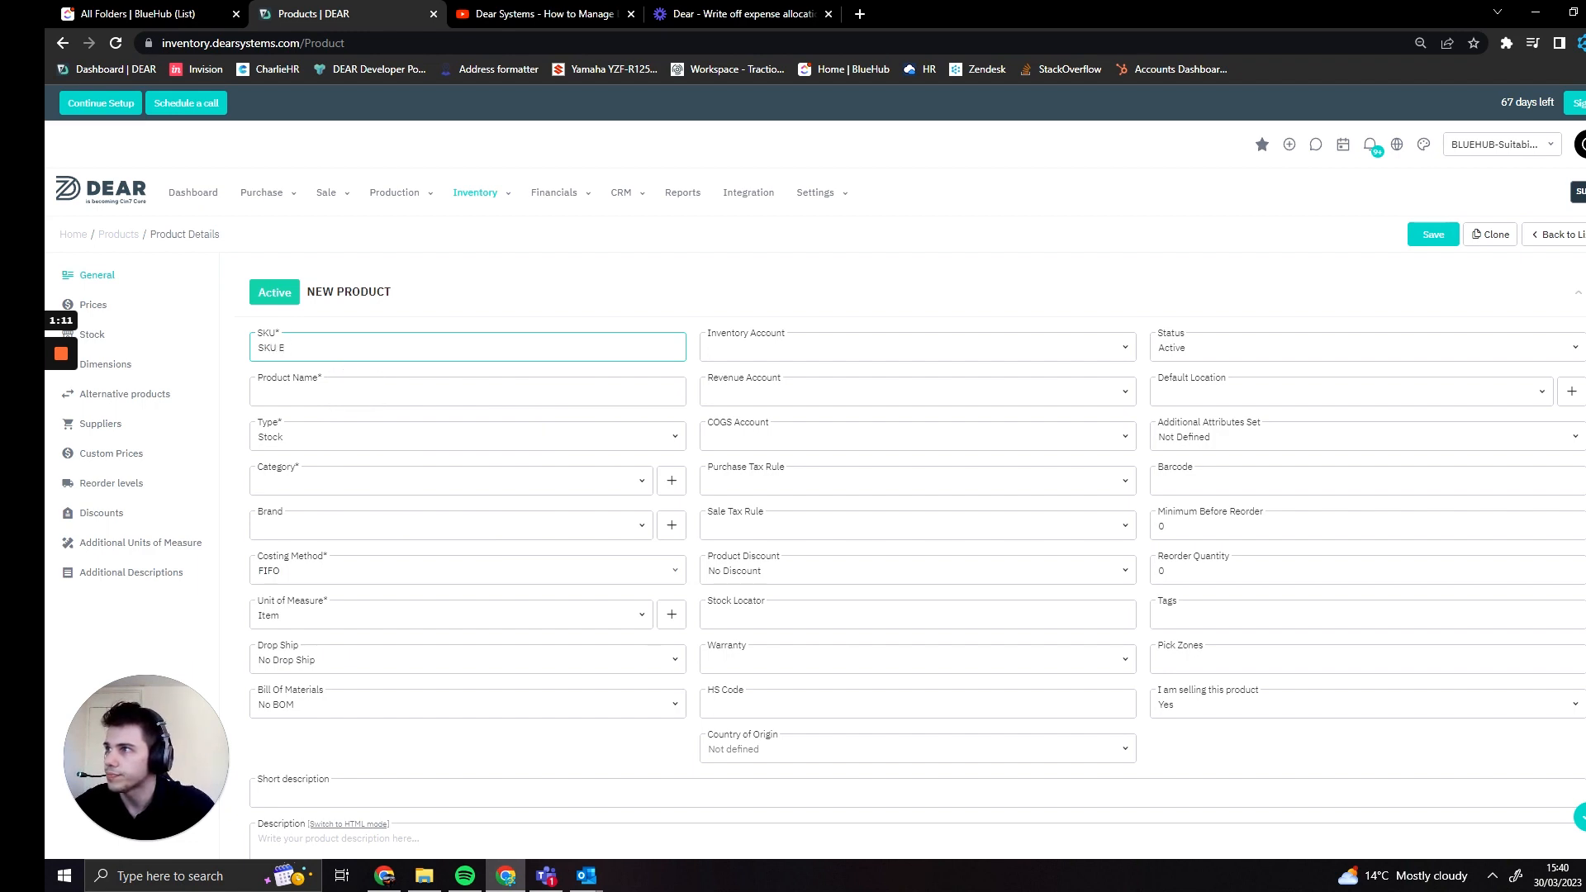
text(Xxample)
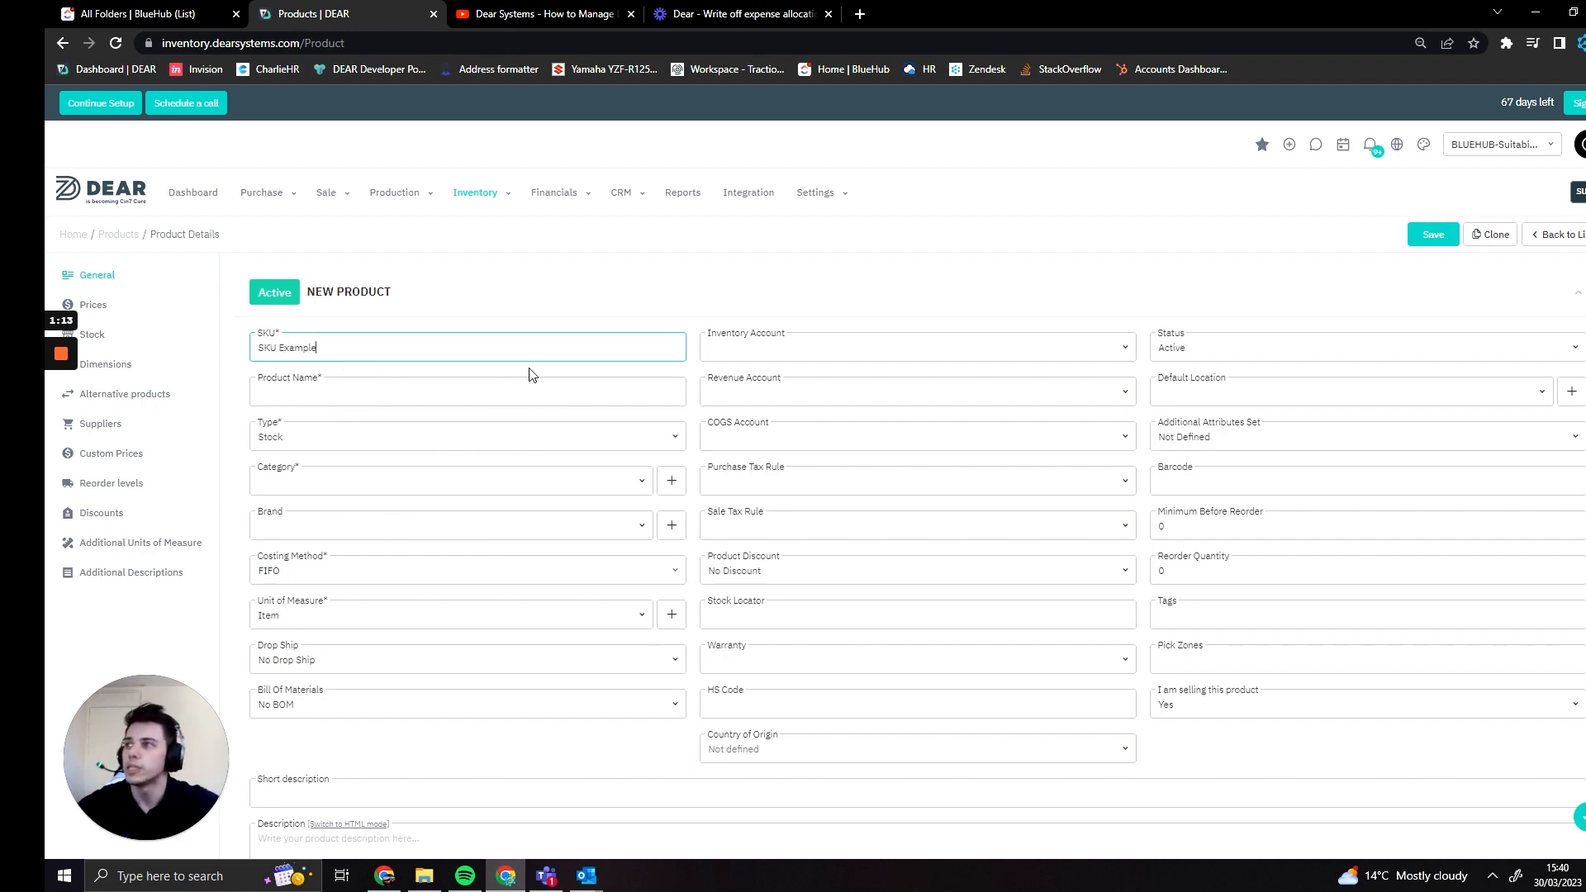
click(441, 312)
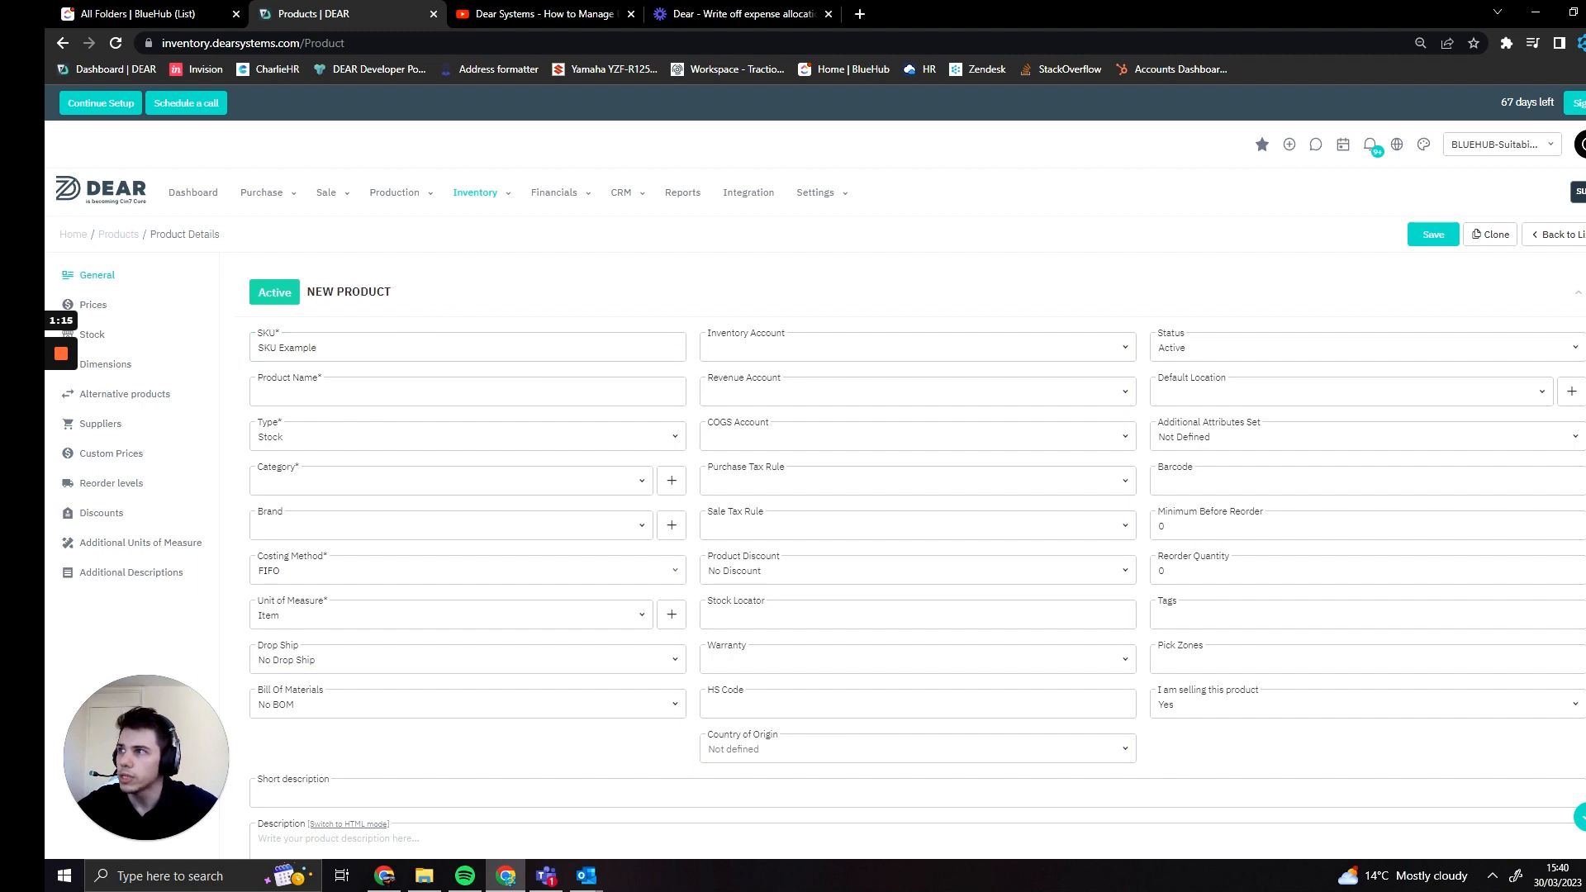
click(444, 334)
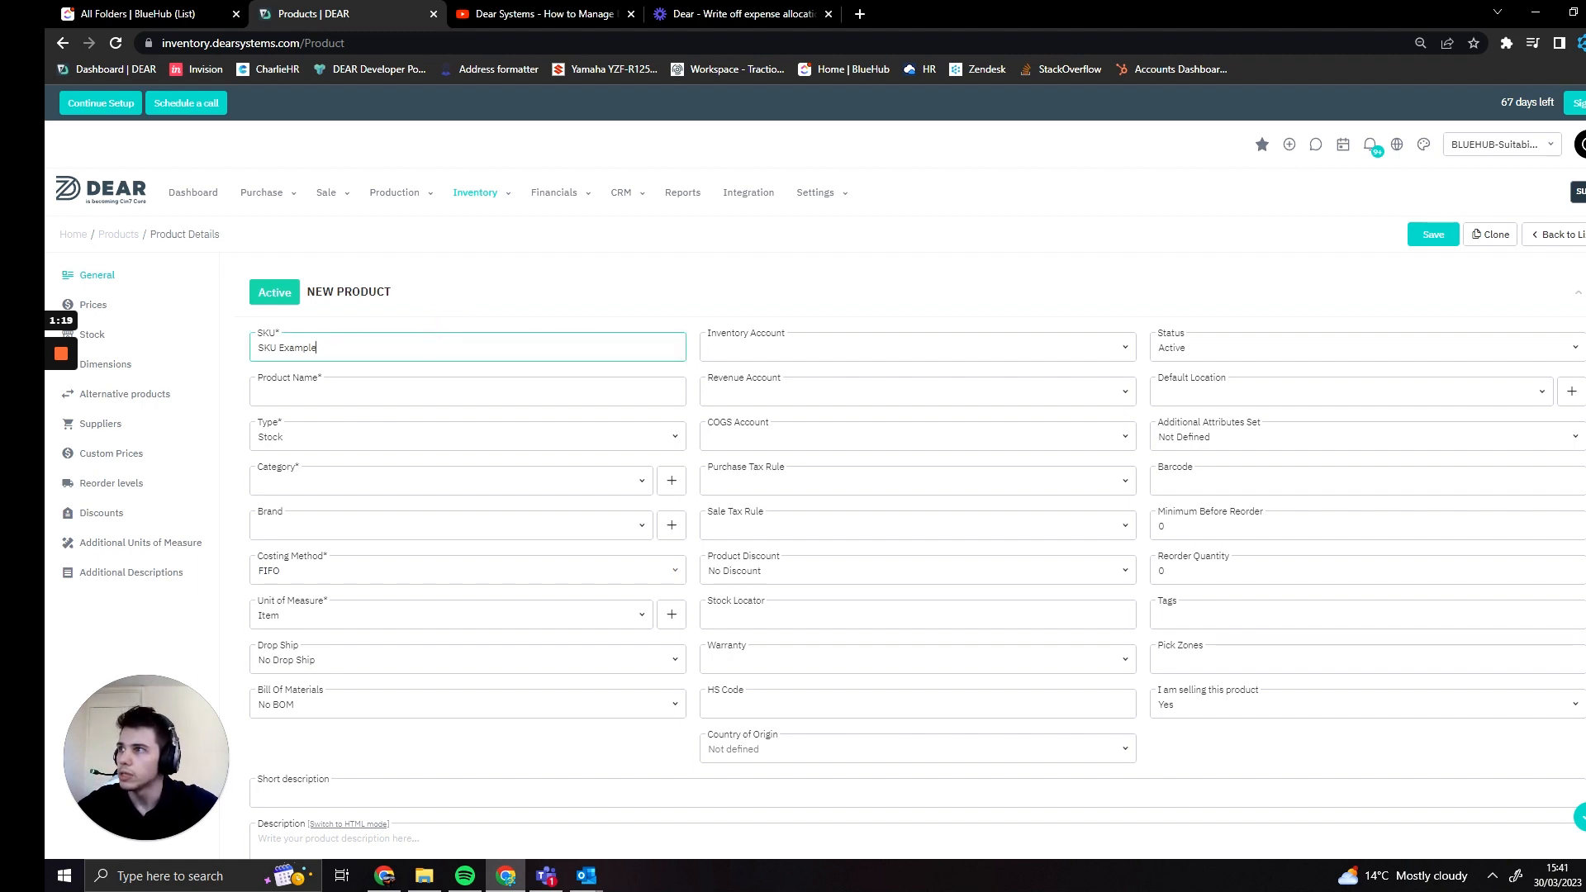
mouse_move(66, 362)
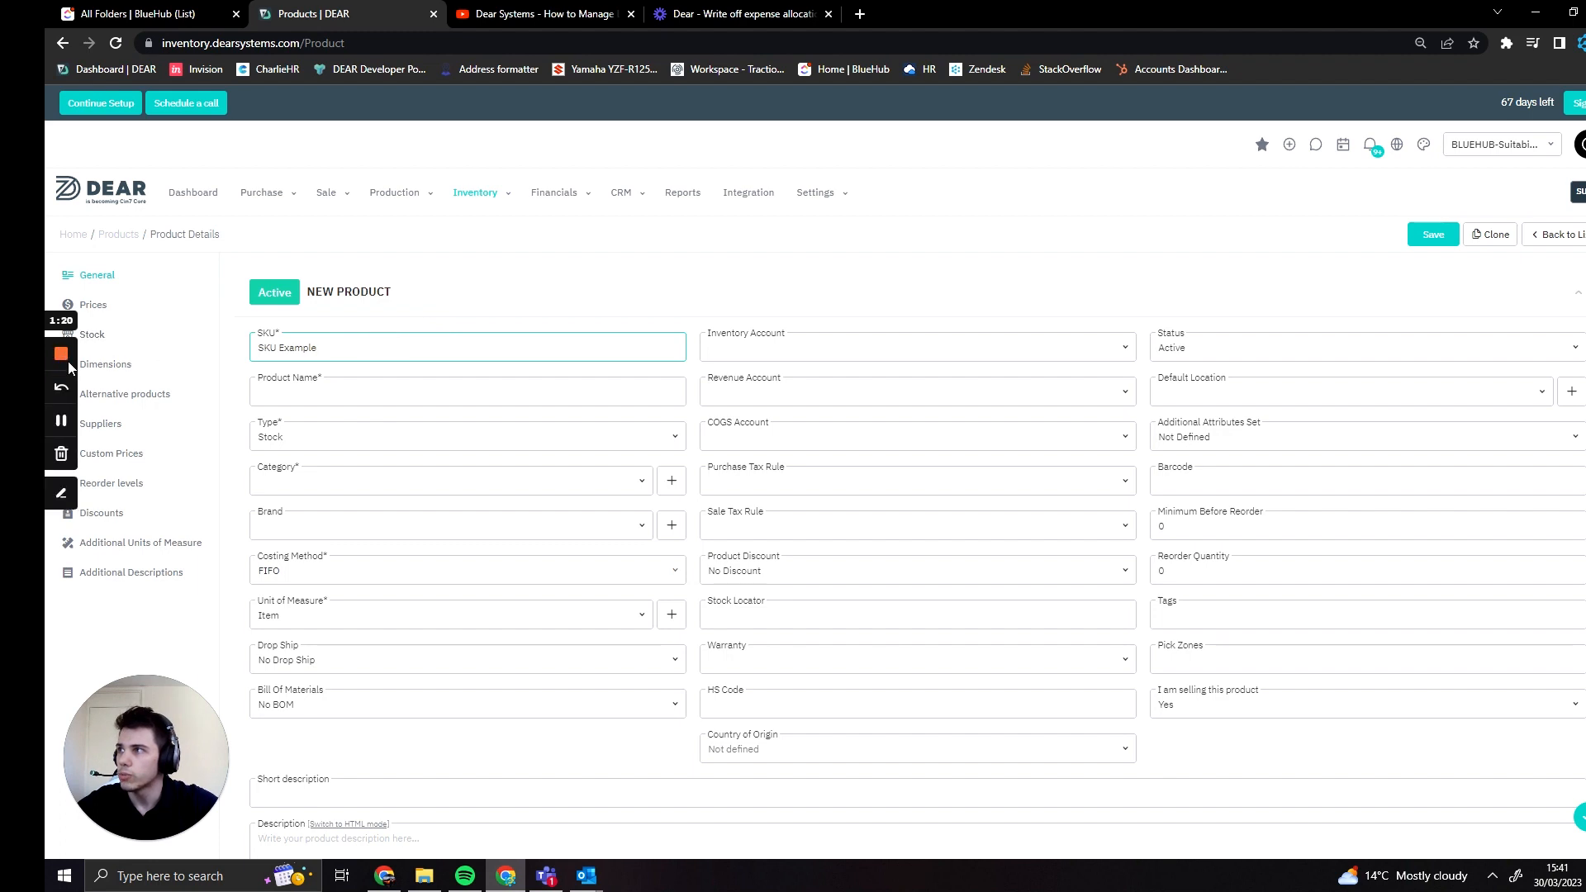
click(62, 420)
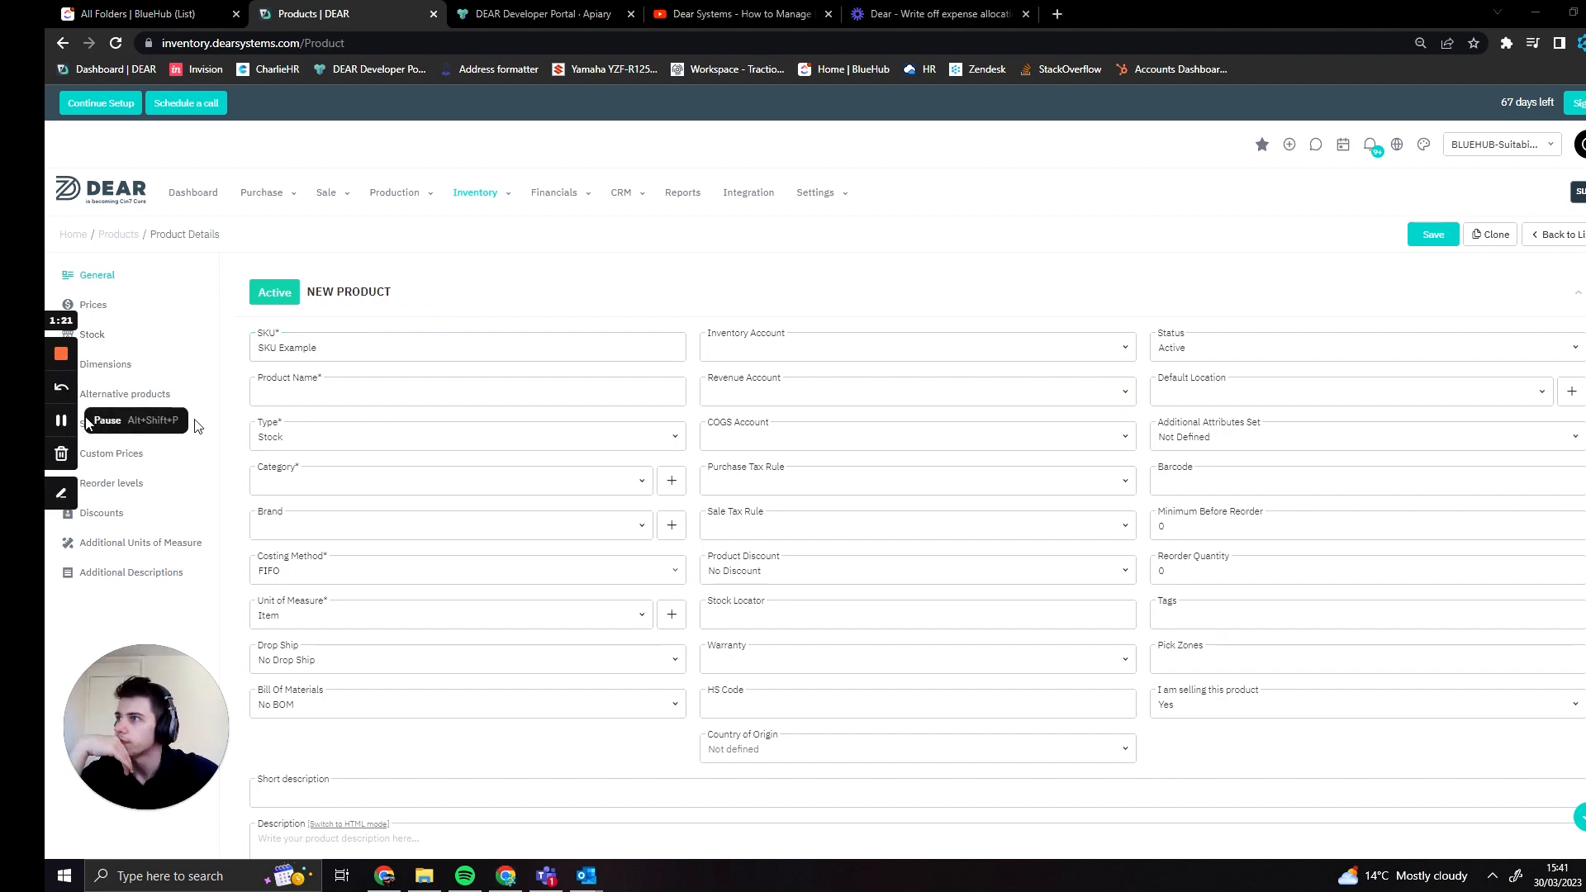
click(425, 335)
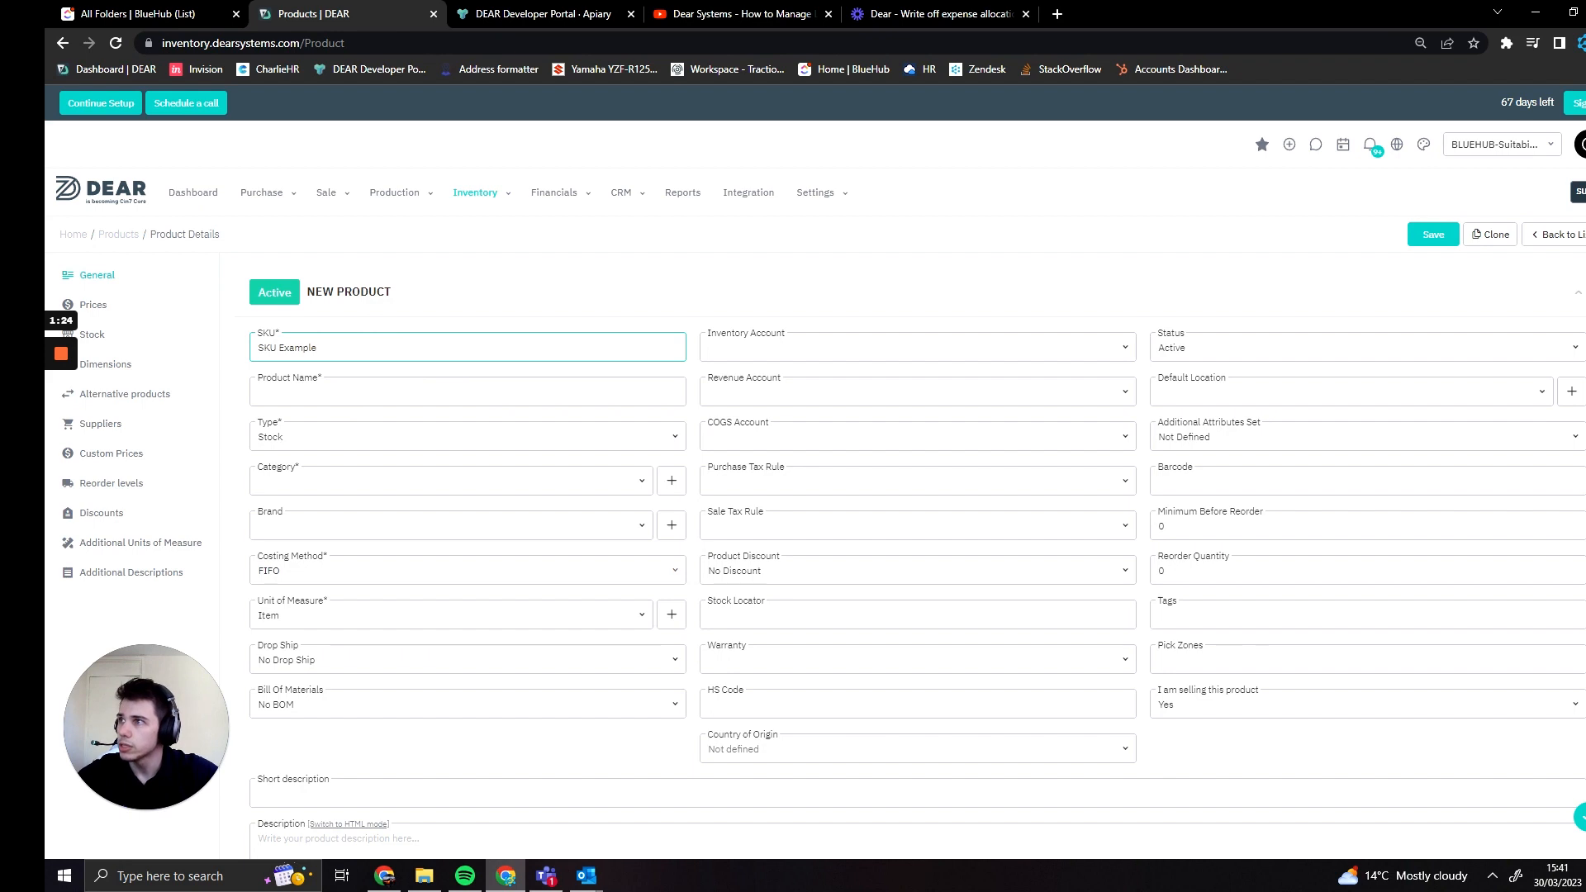
click(382, 382)
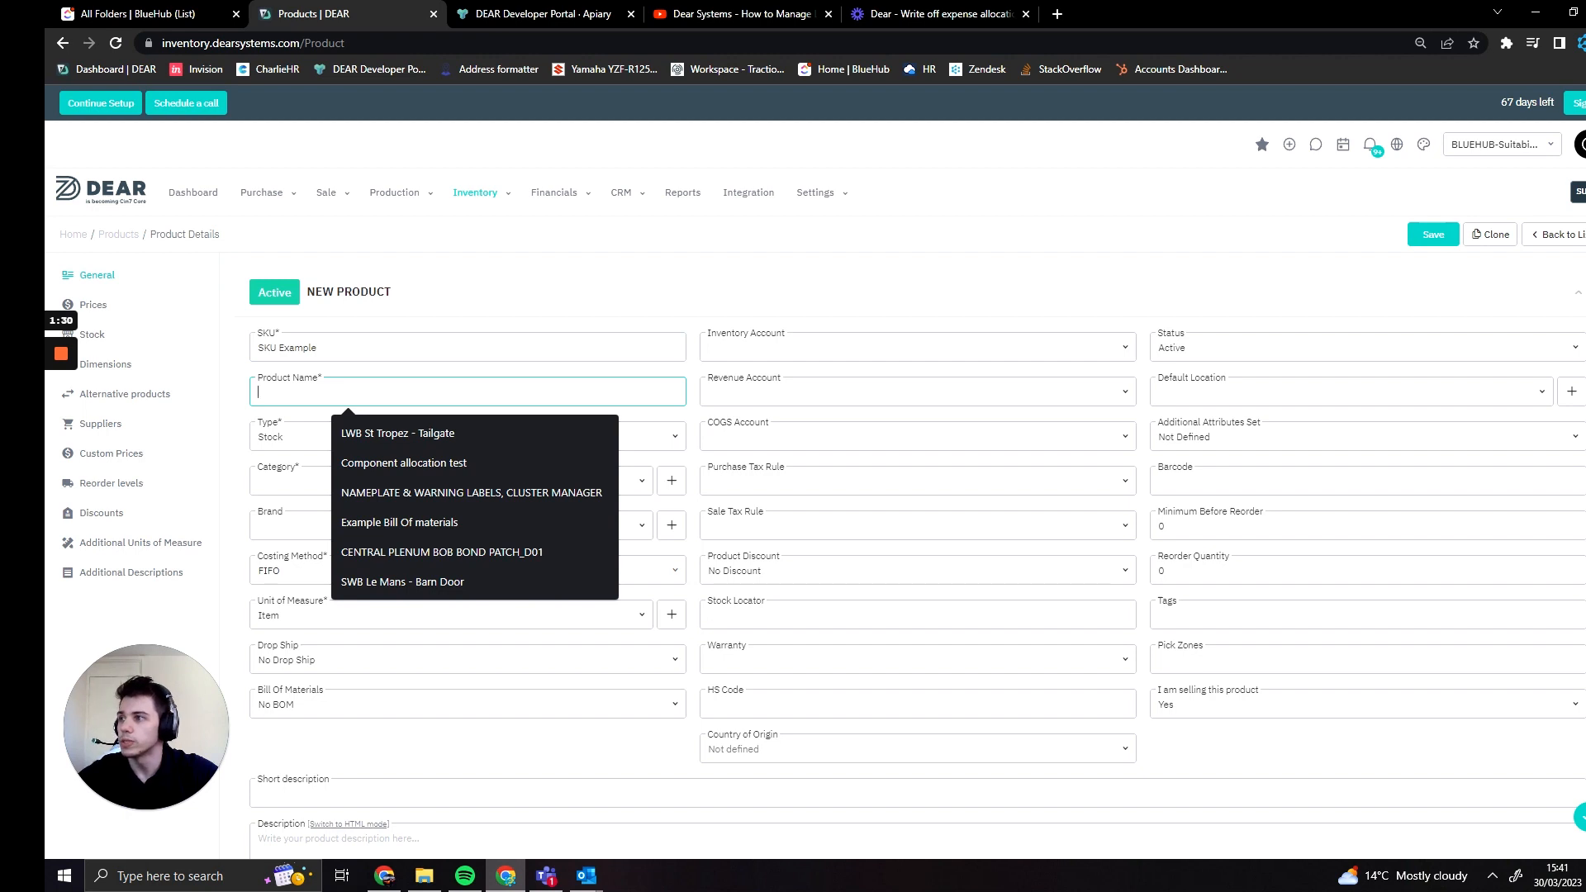
click(355, 348)
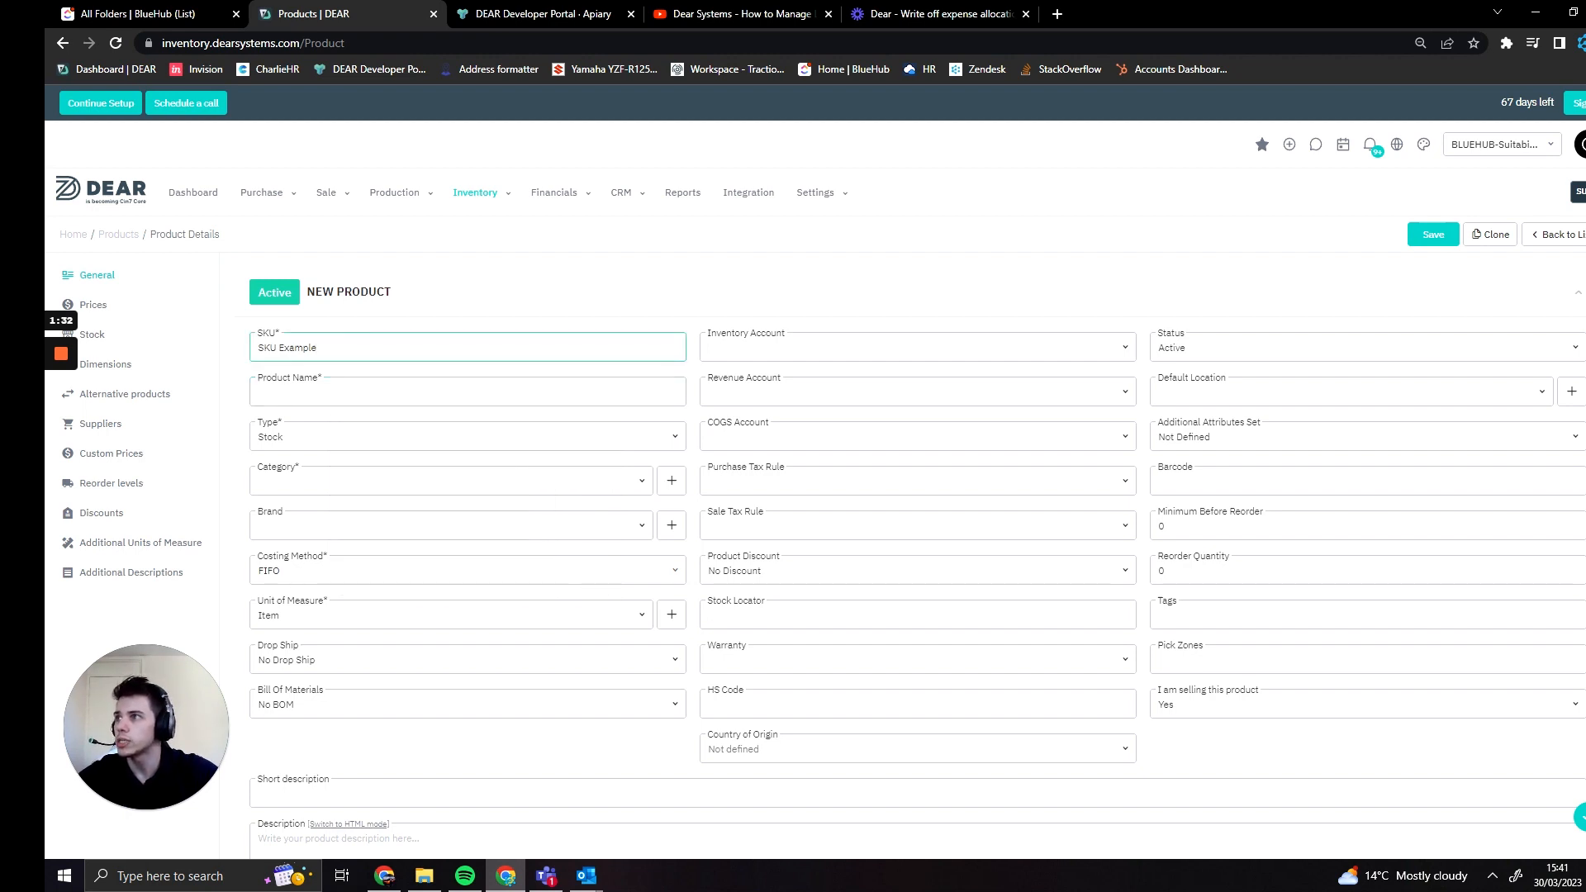
- Enter "Product description example" as the product name of the new product
click(454, 392)
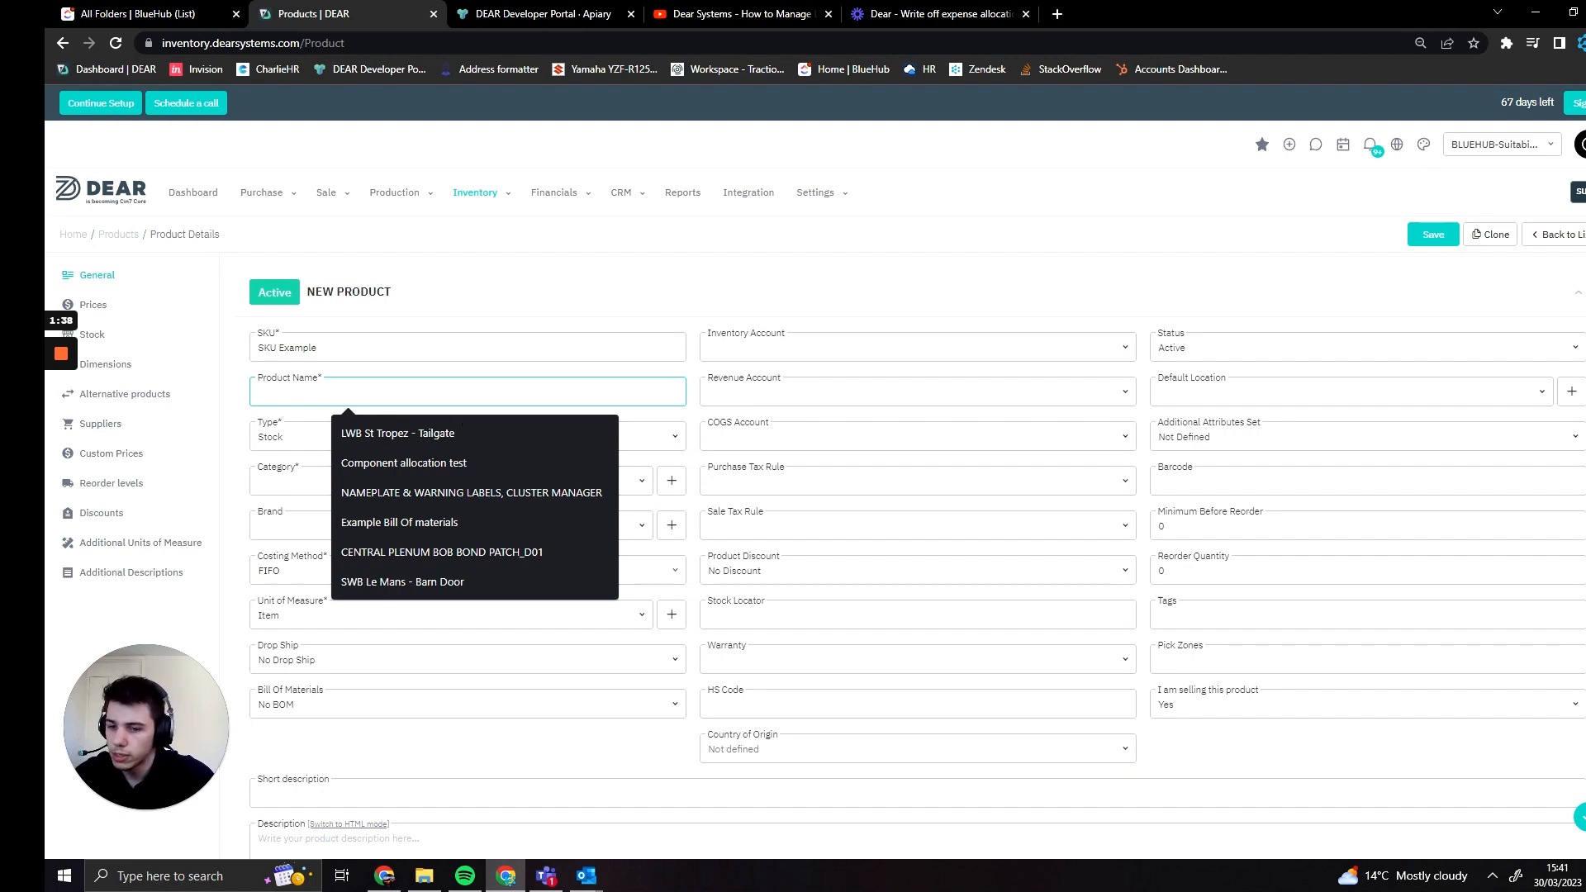
text(Product de)
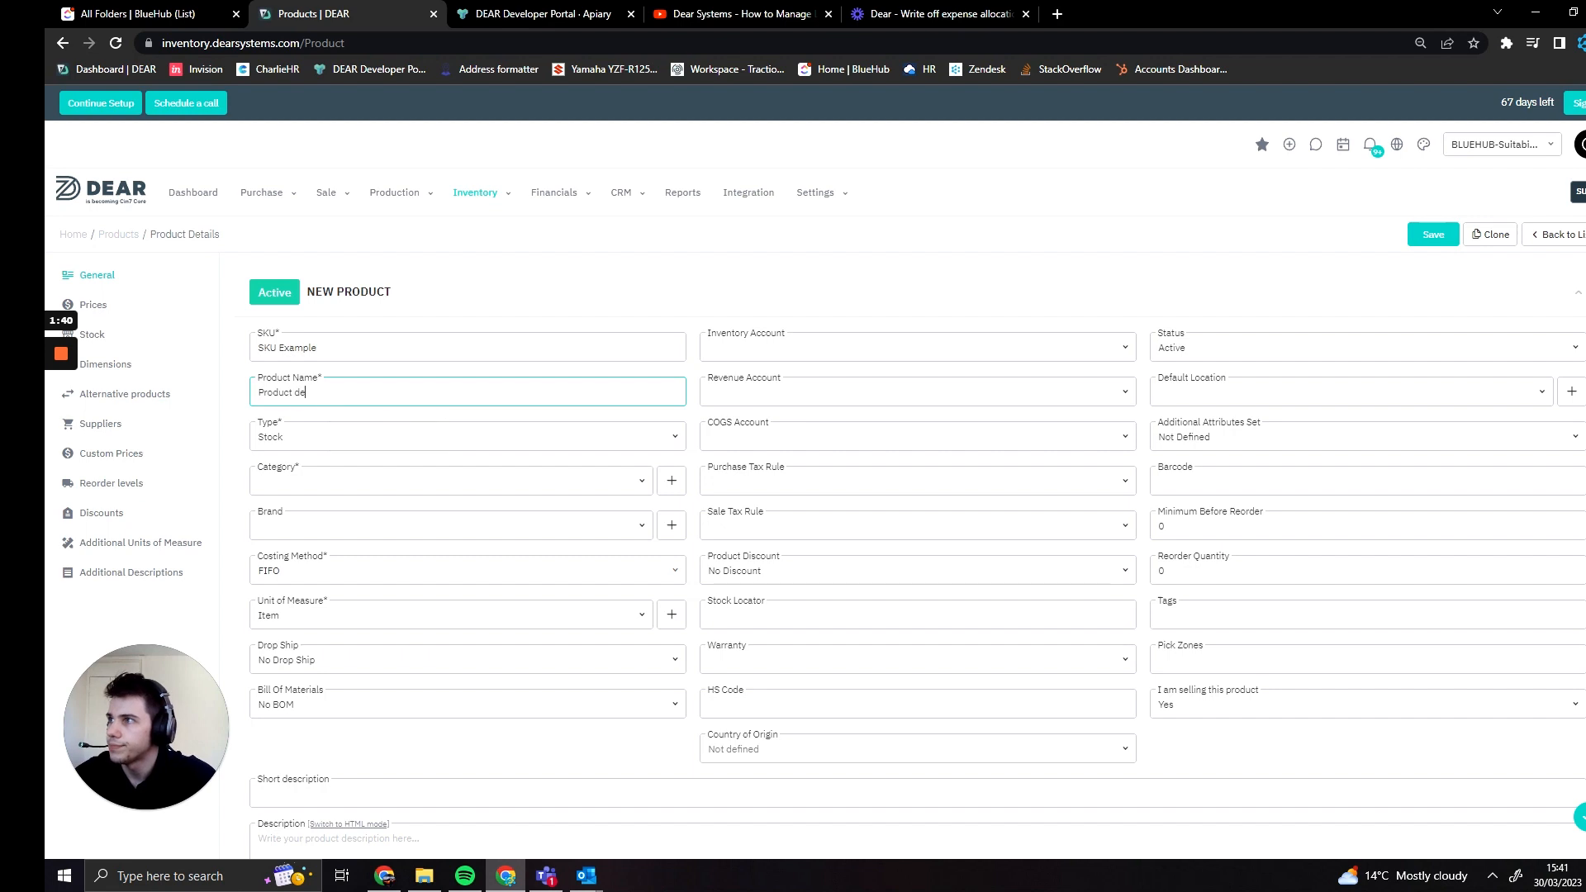
text(scription e)
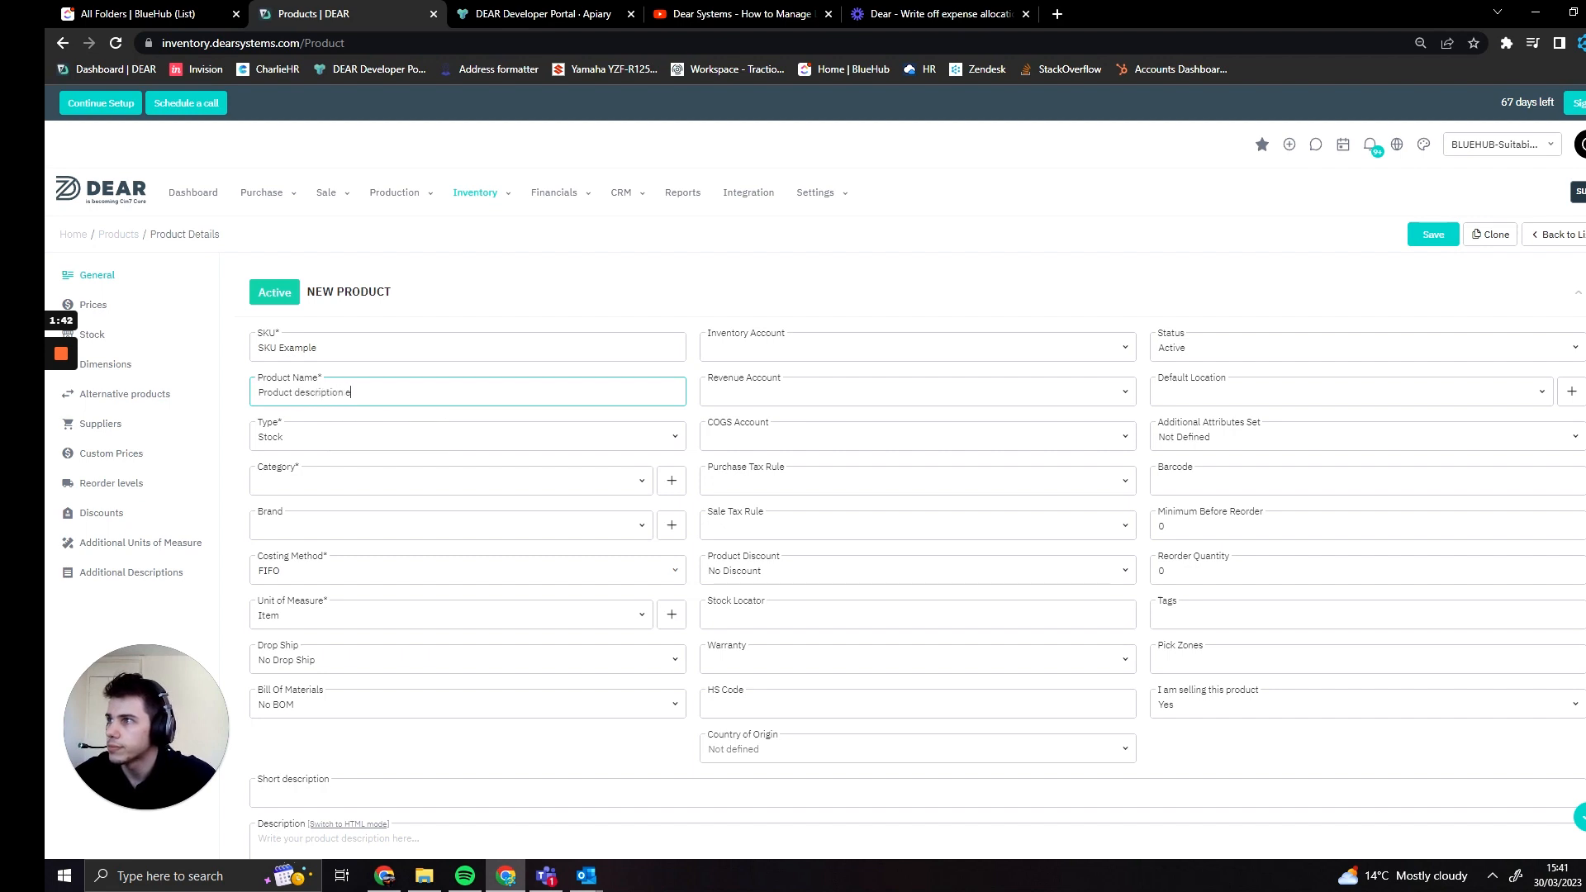
text(xample)
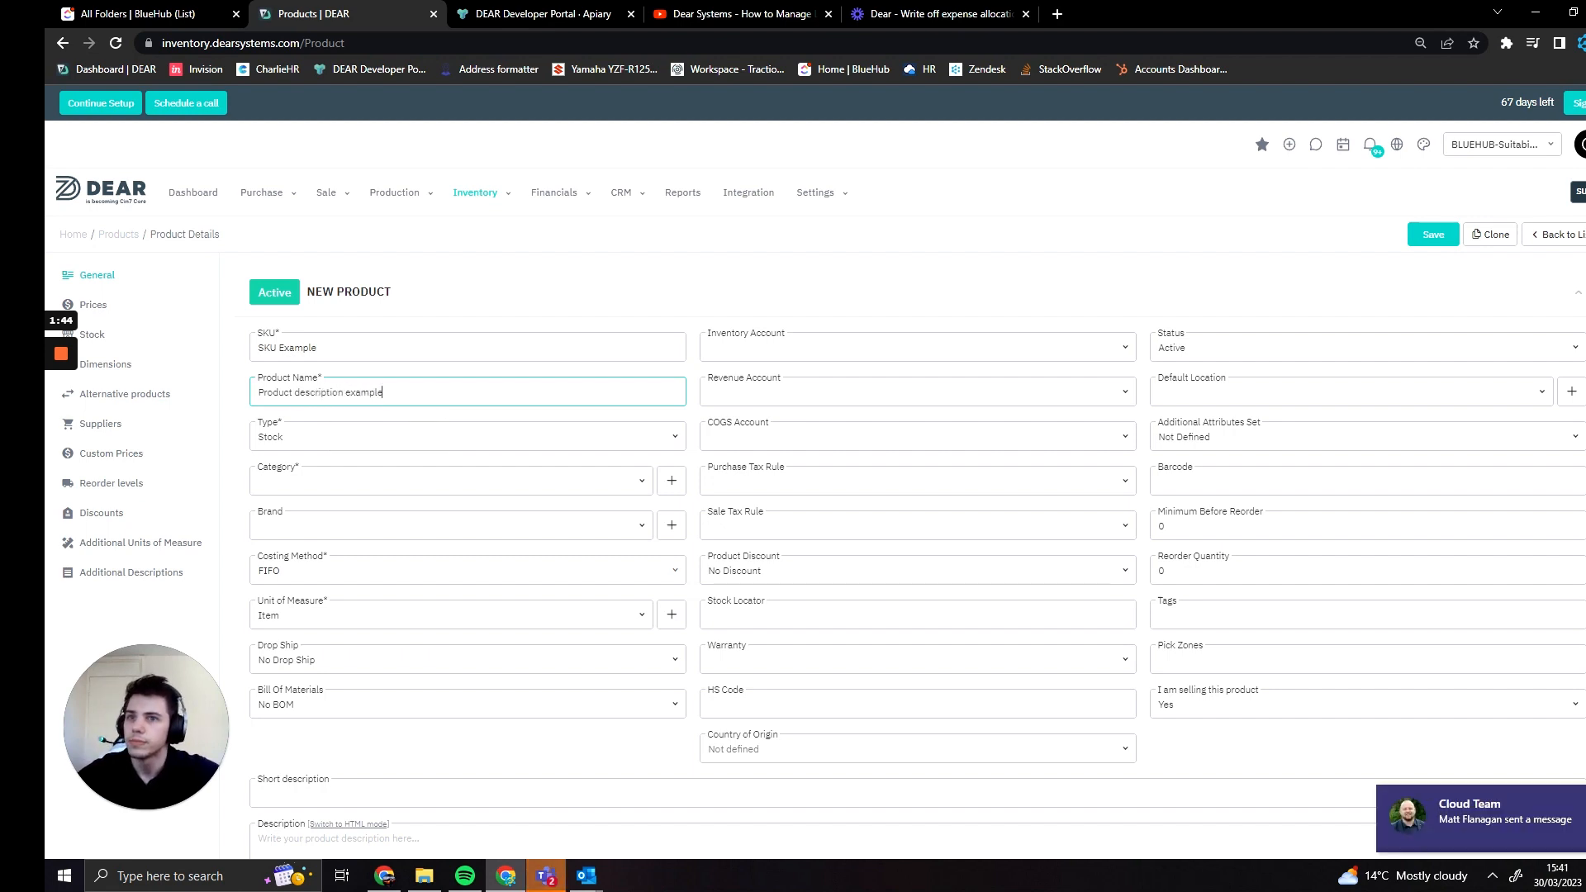
key(Tab)
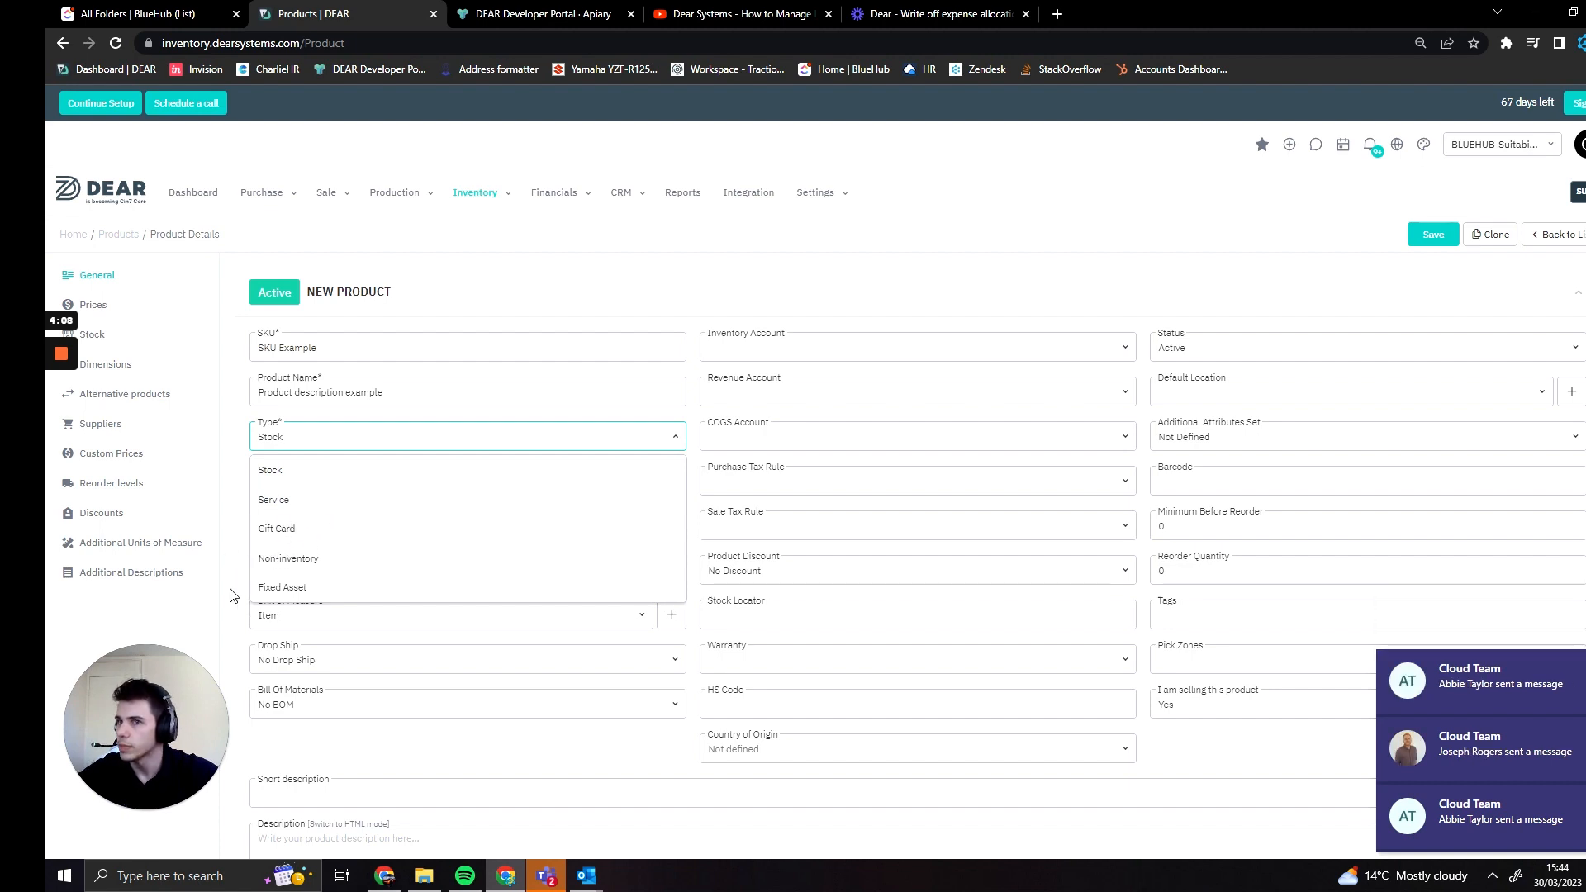
click(1493, 876)
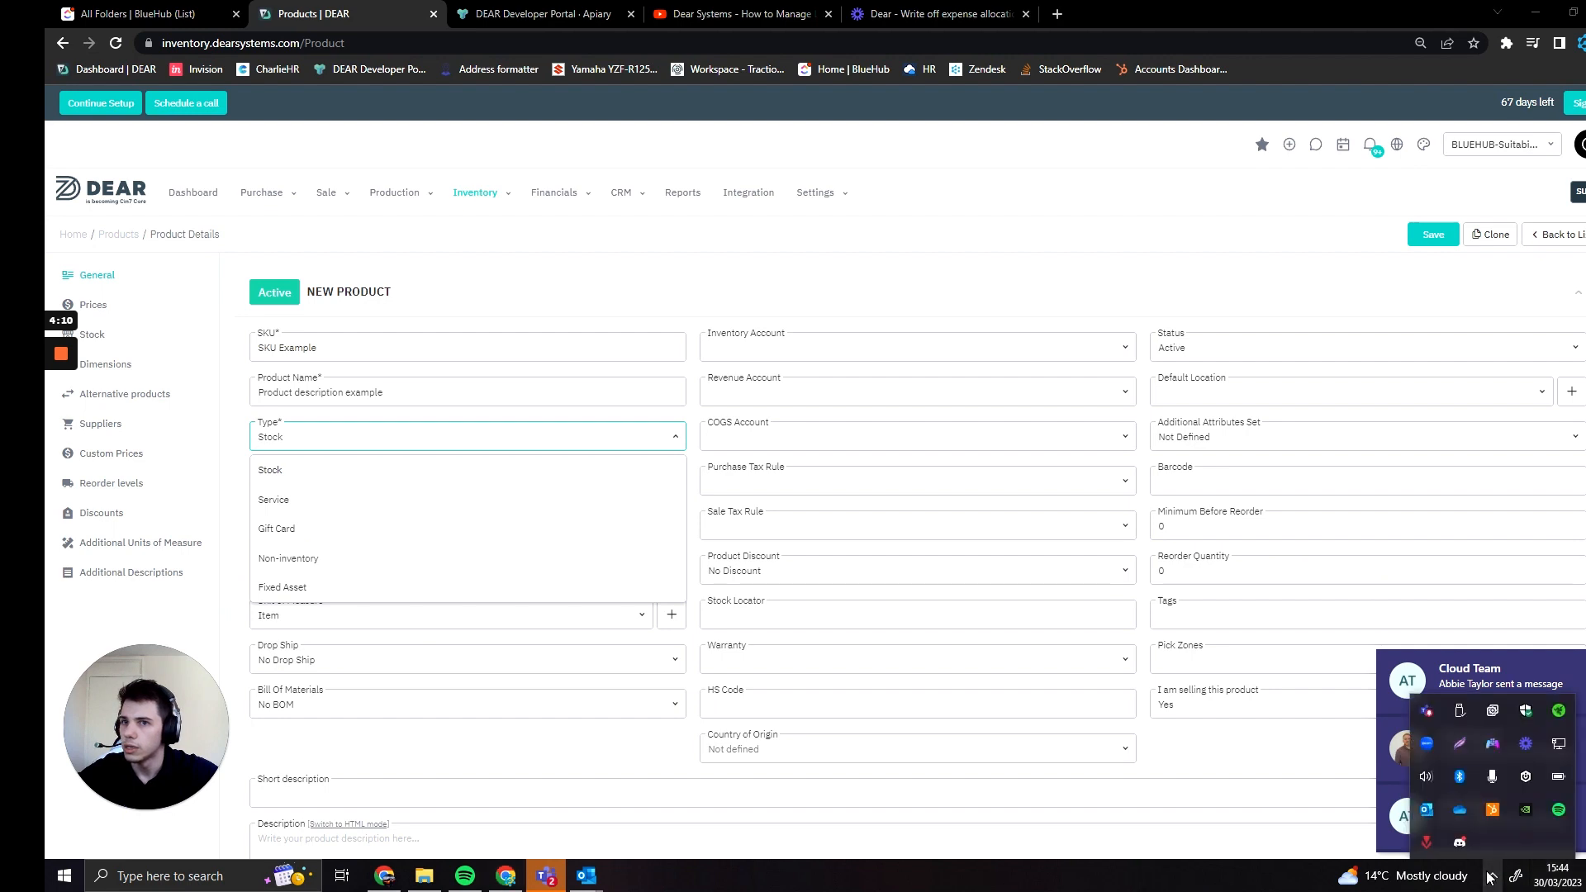
mouse_move(62, 361)
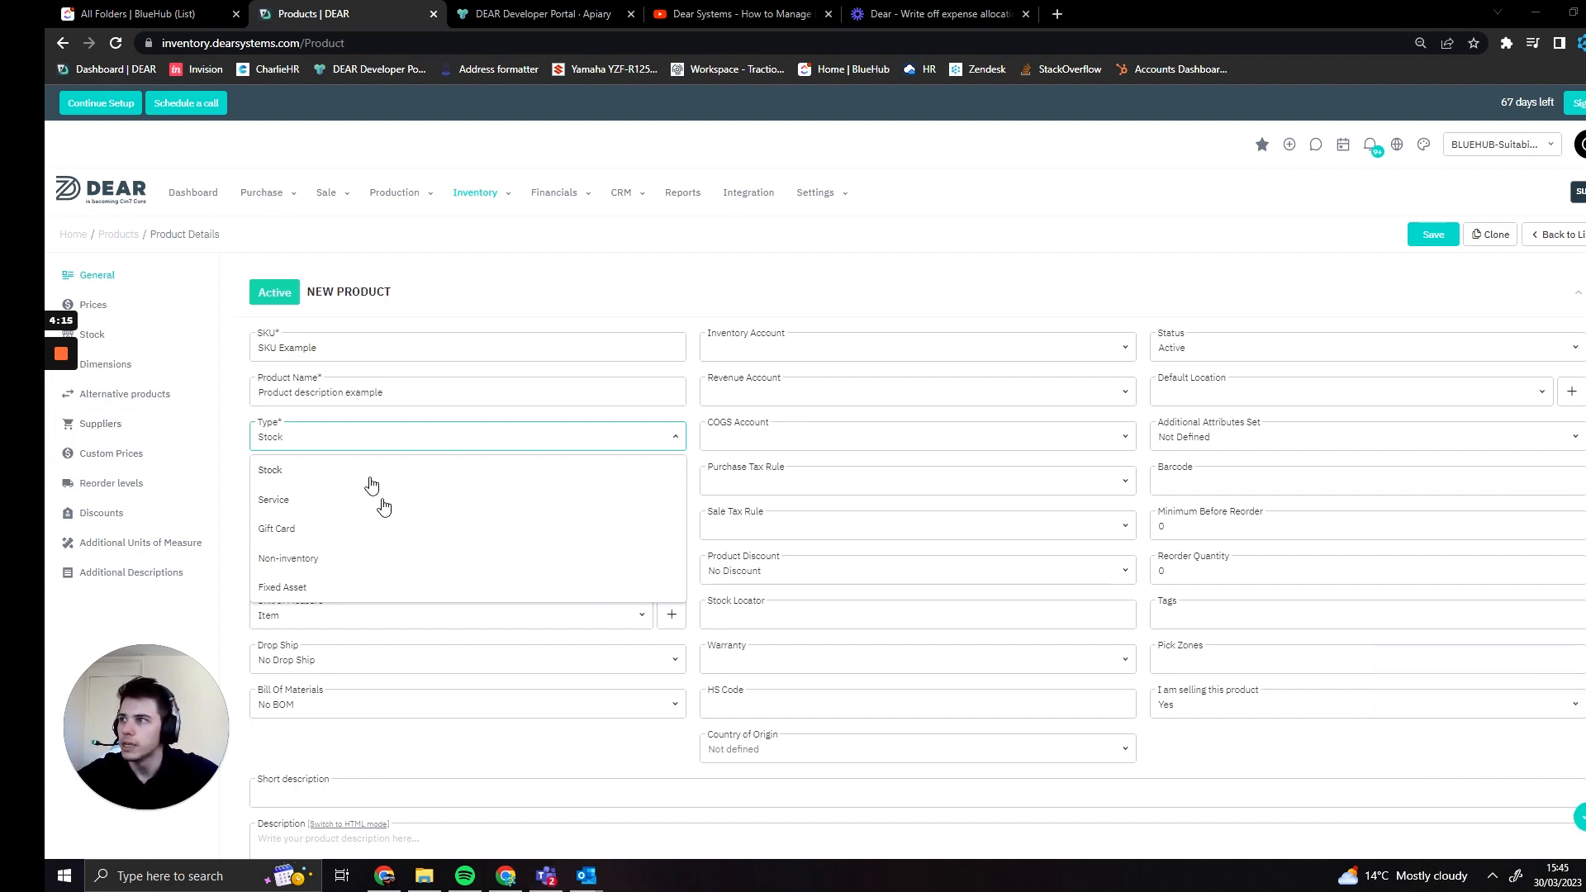
click(238, 442)
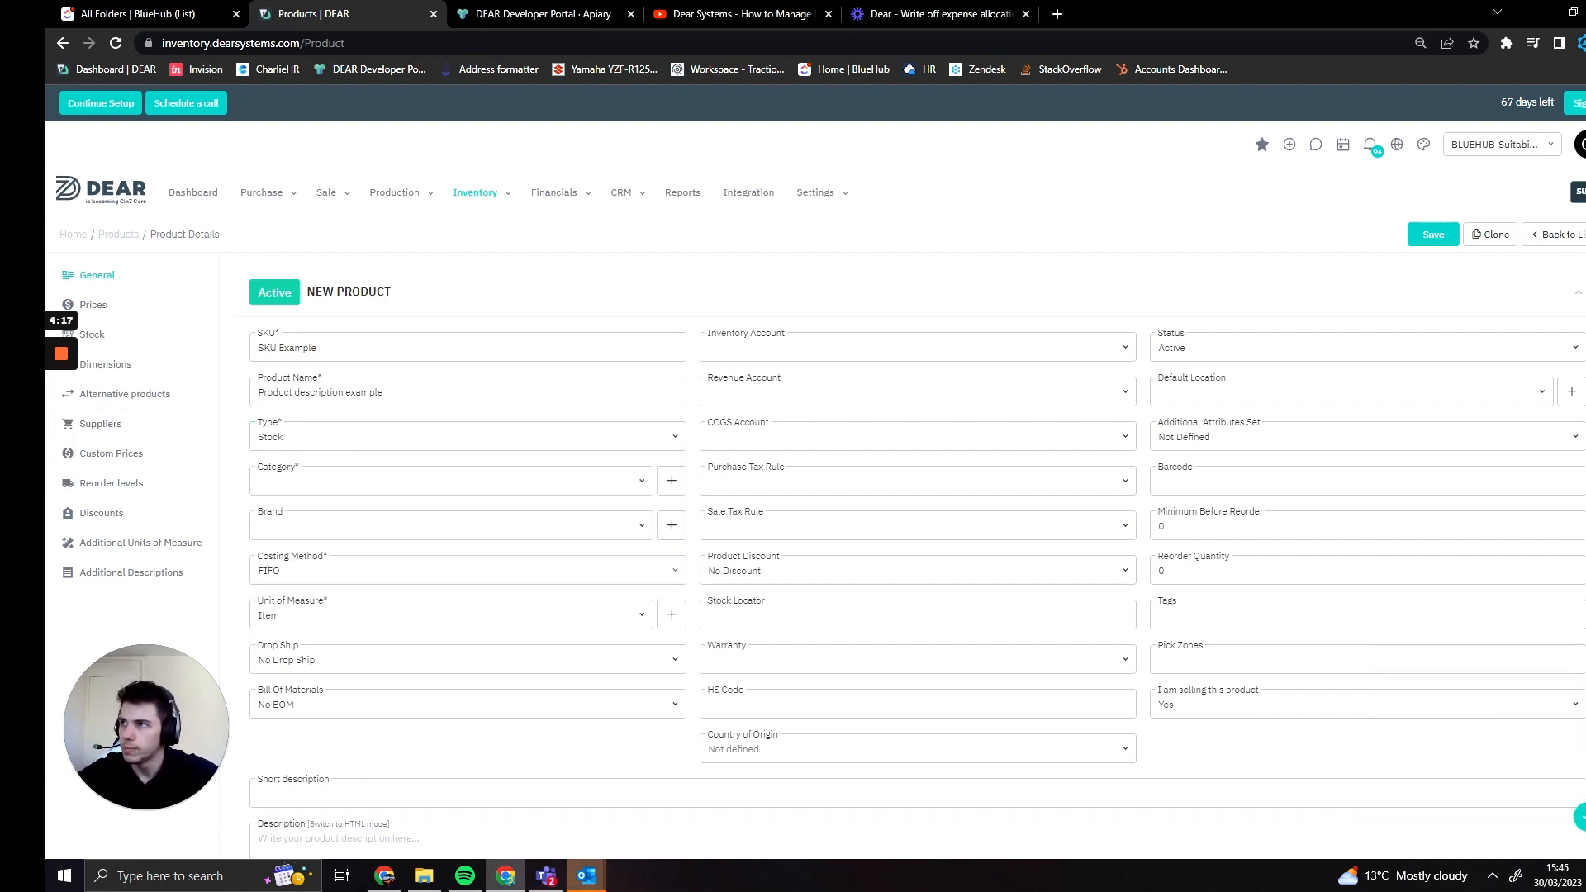
- Examine the categories available for the new product, from the start of the list through the later entries, without choosing one
click(420, 482)
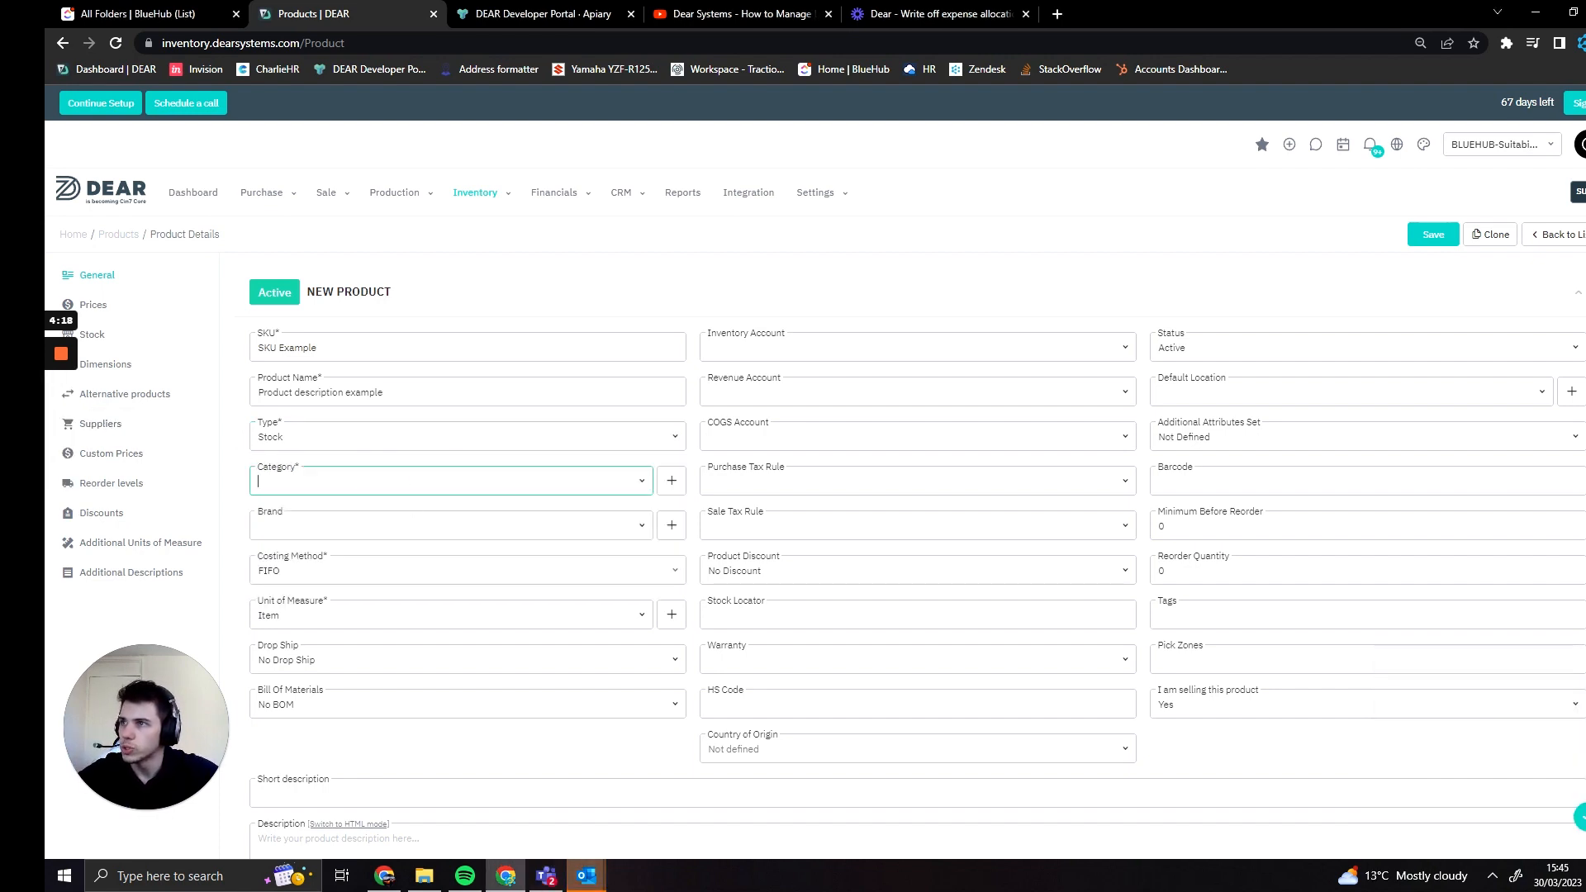
click(642, 482)
scroll(421, 661, down, 8)
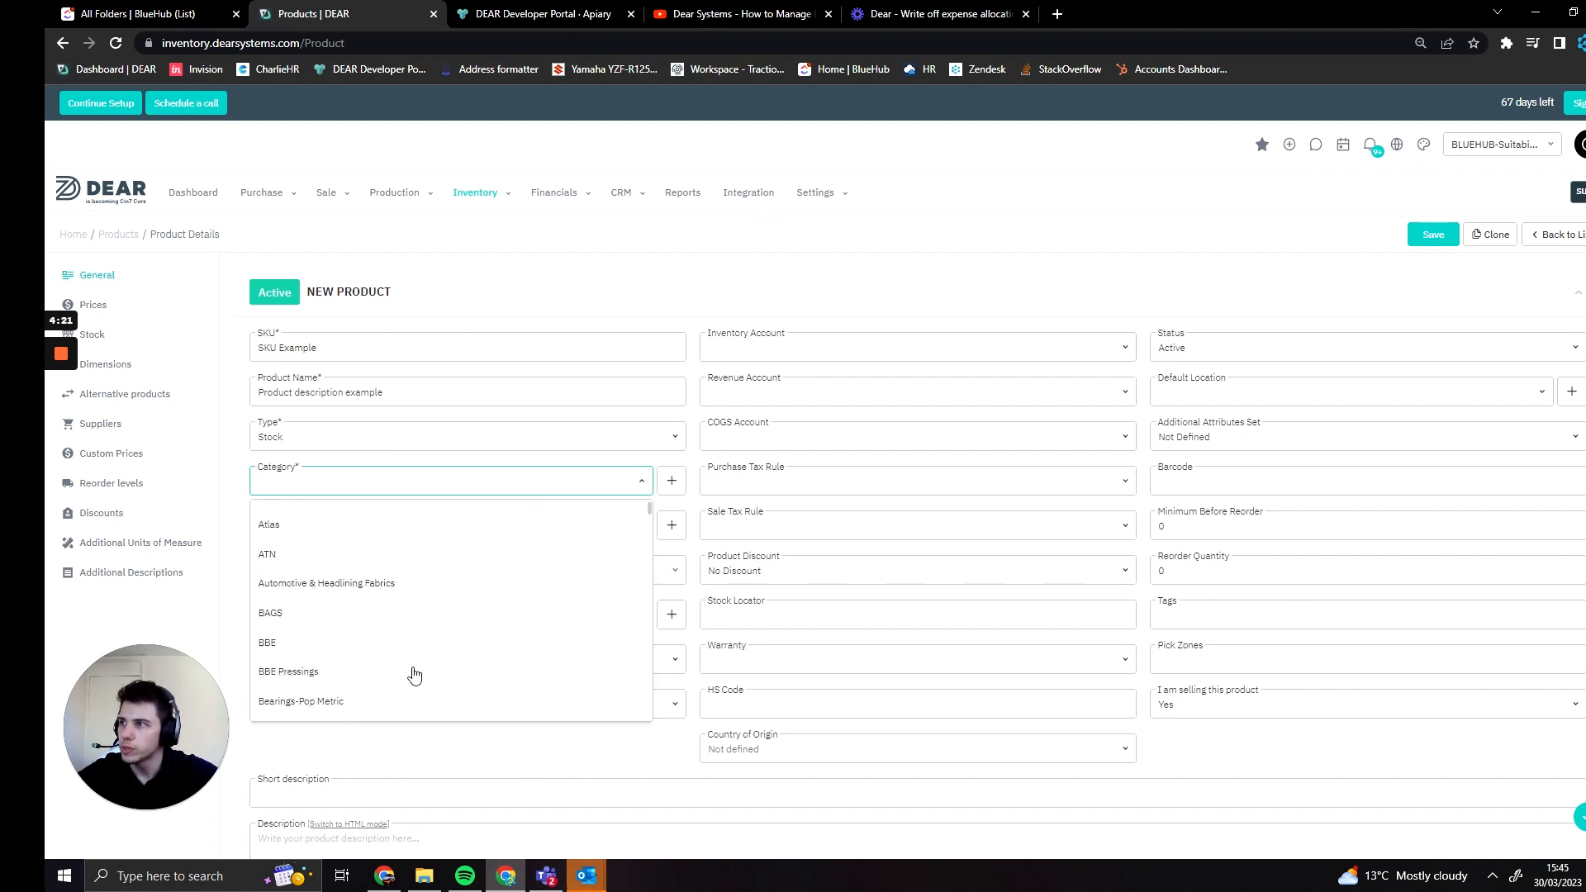
scroll(413, 678, down, 10)
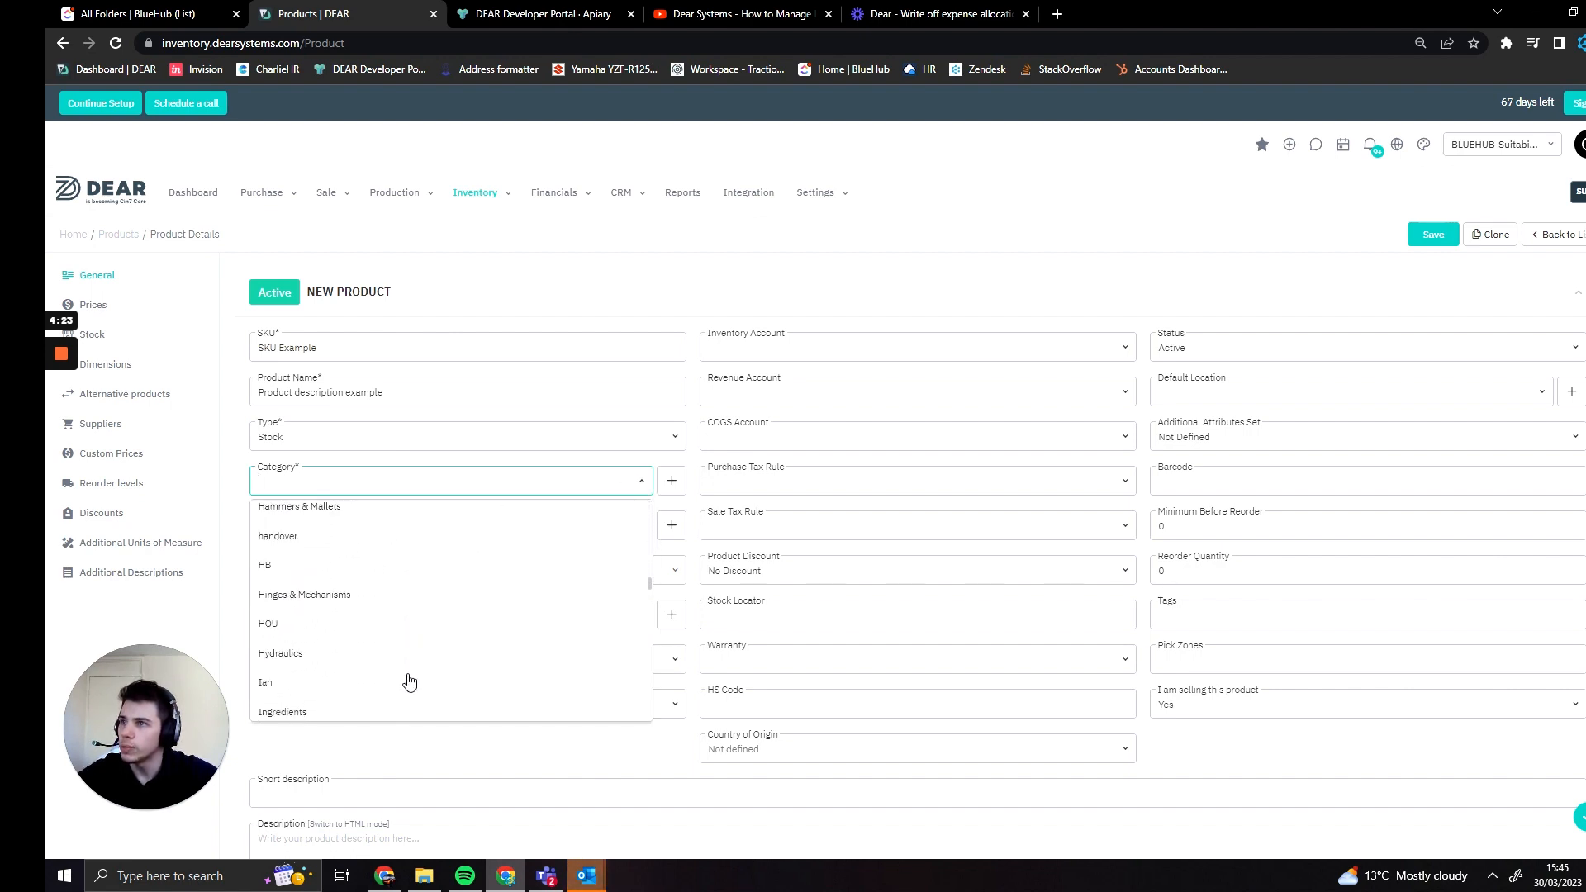
drag(650, 603, 630, 473)
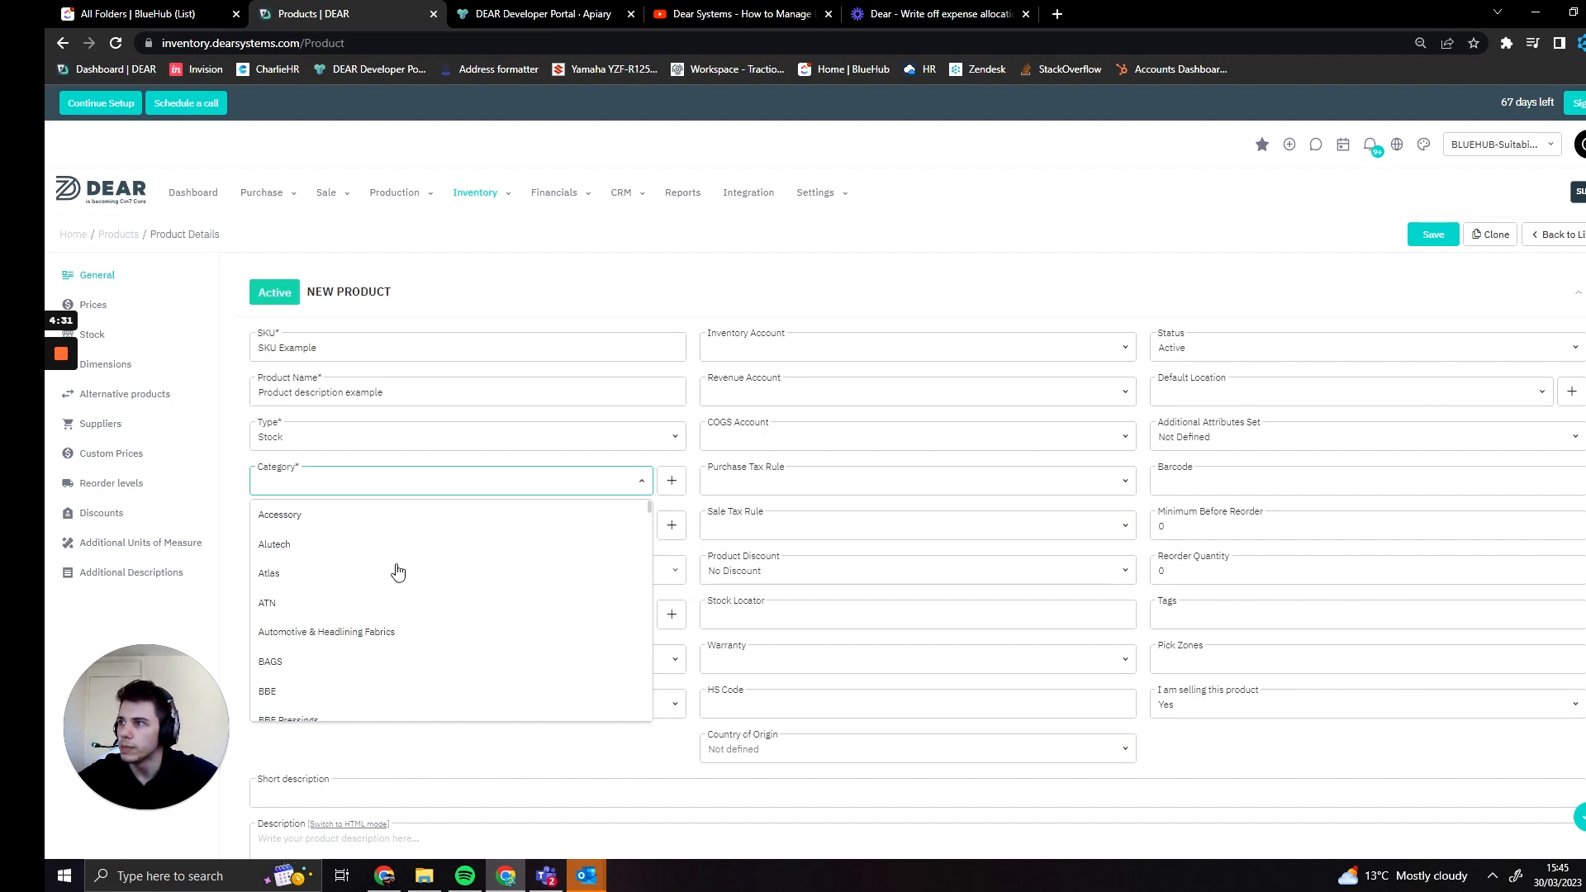
scroll(405, 595, down, 15)
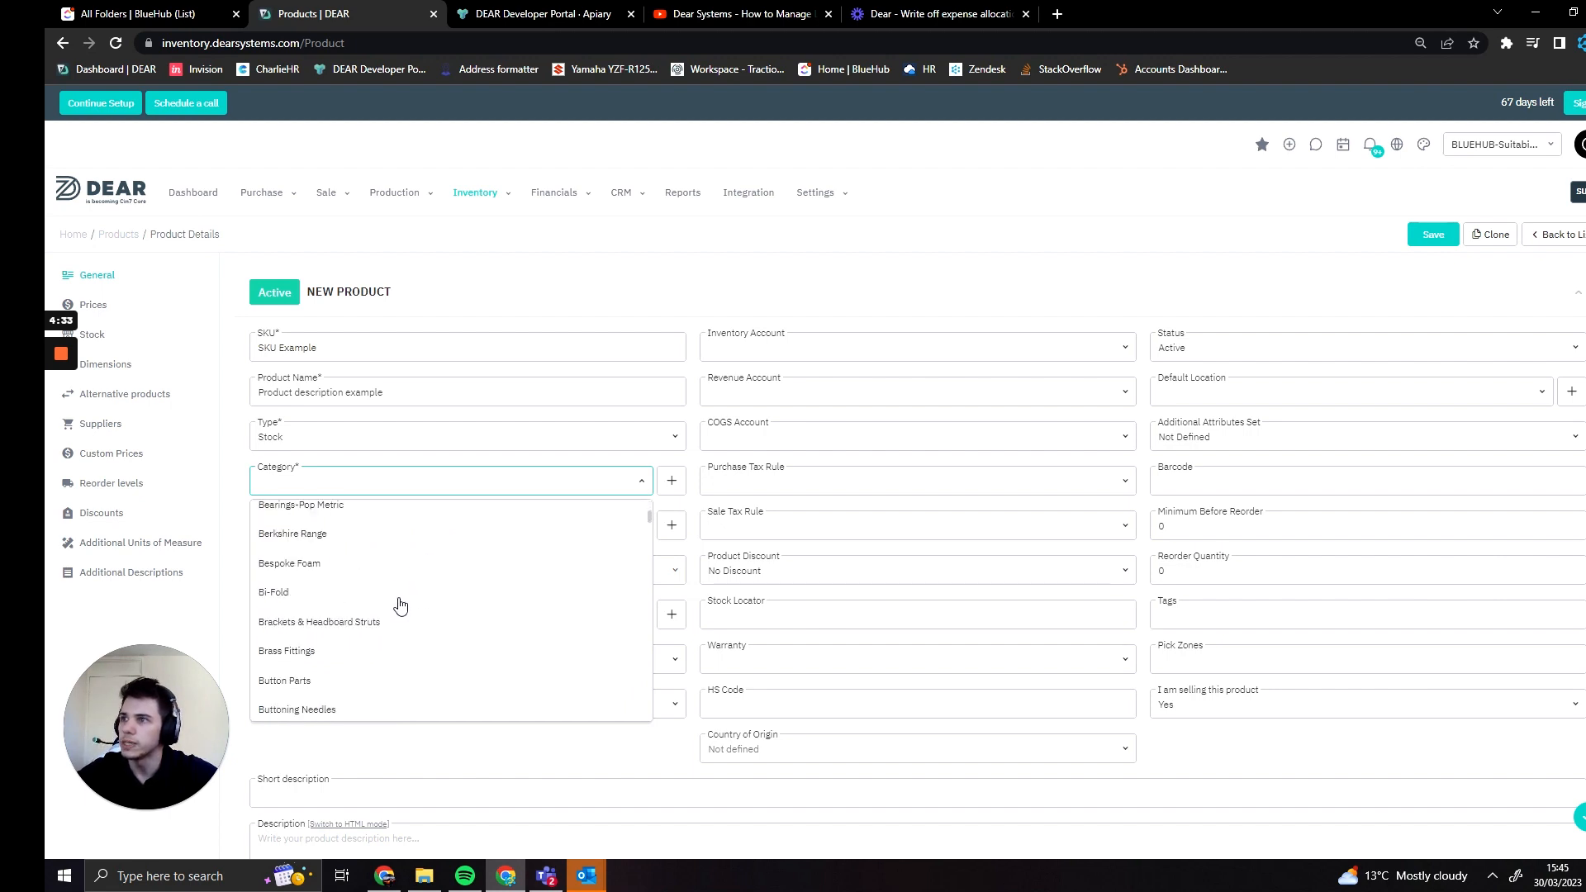
scroll(330, 679, down, 20)
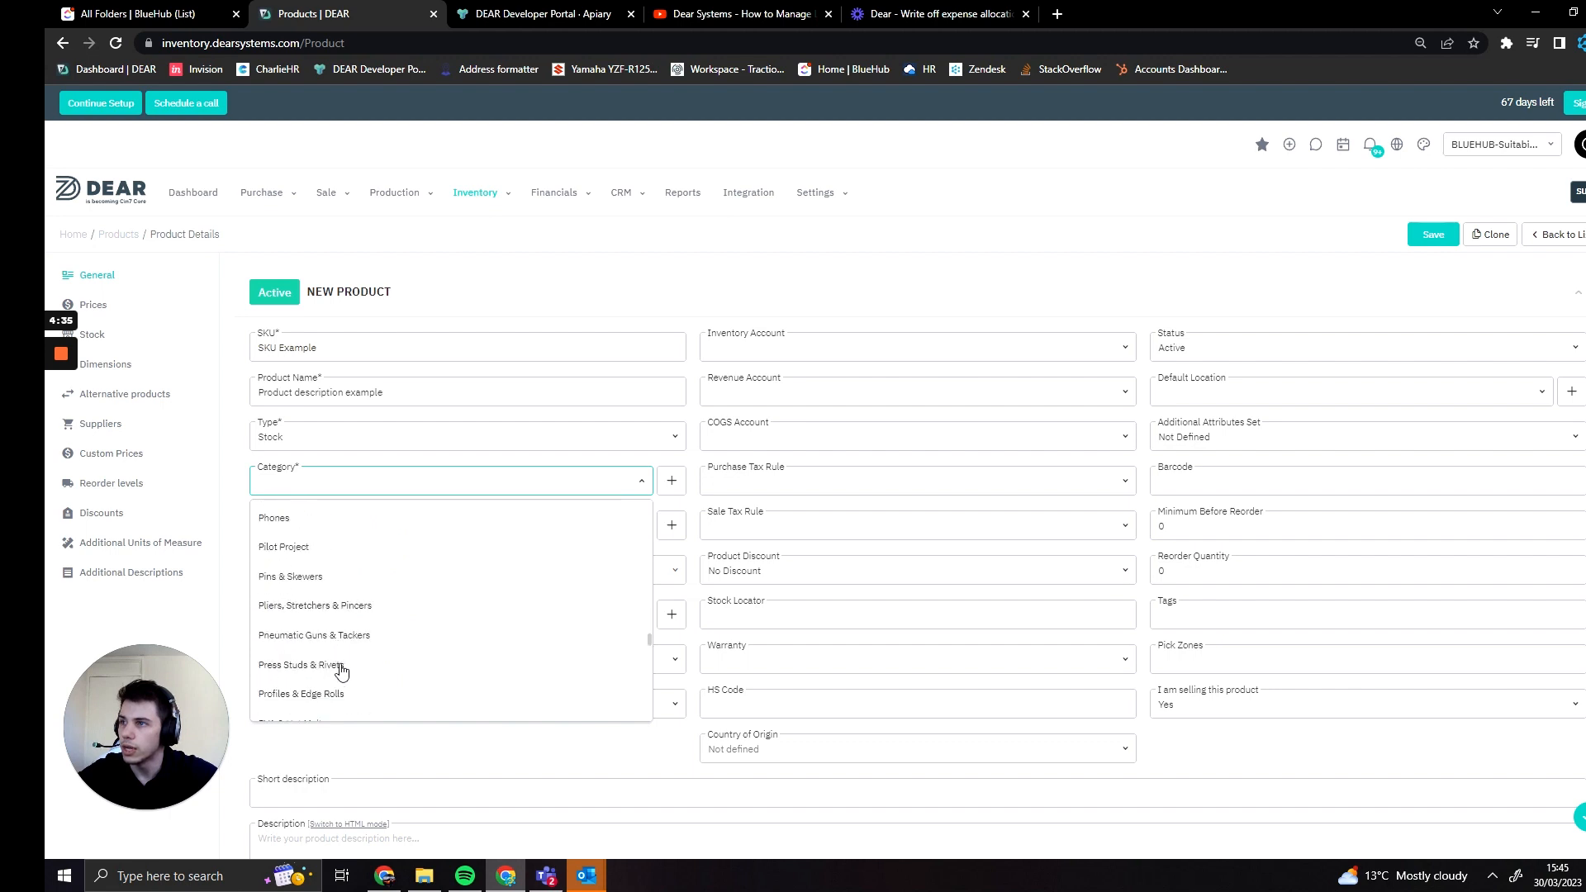
scroll(354, 671, up, 15)
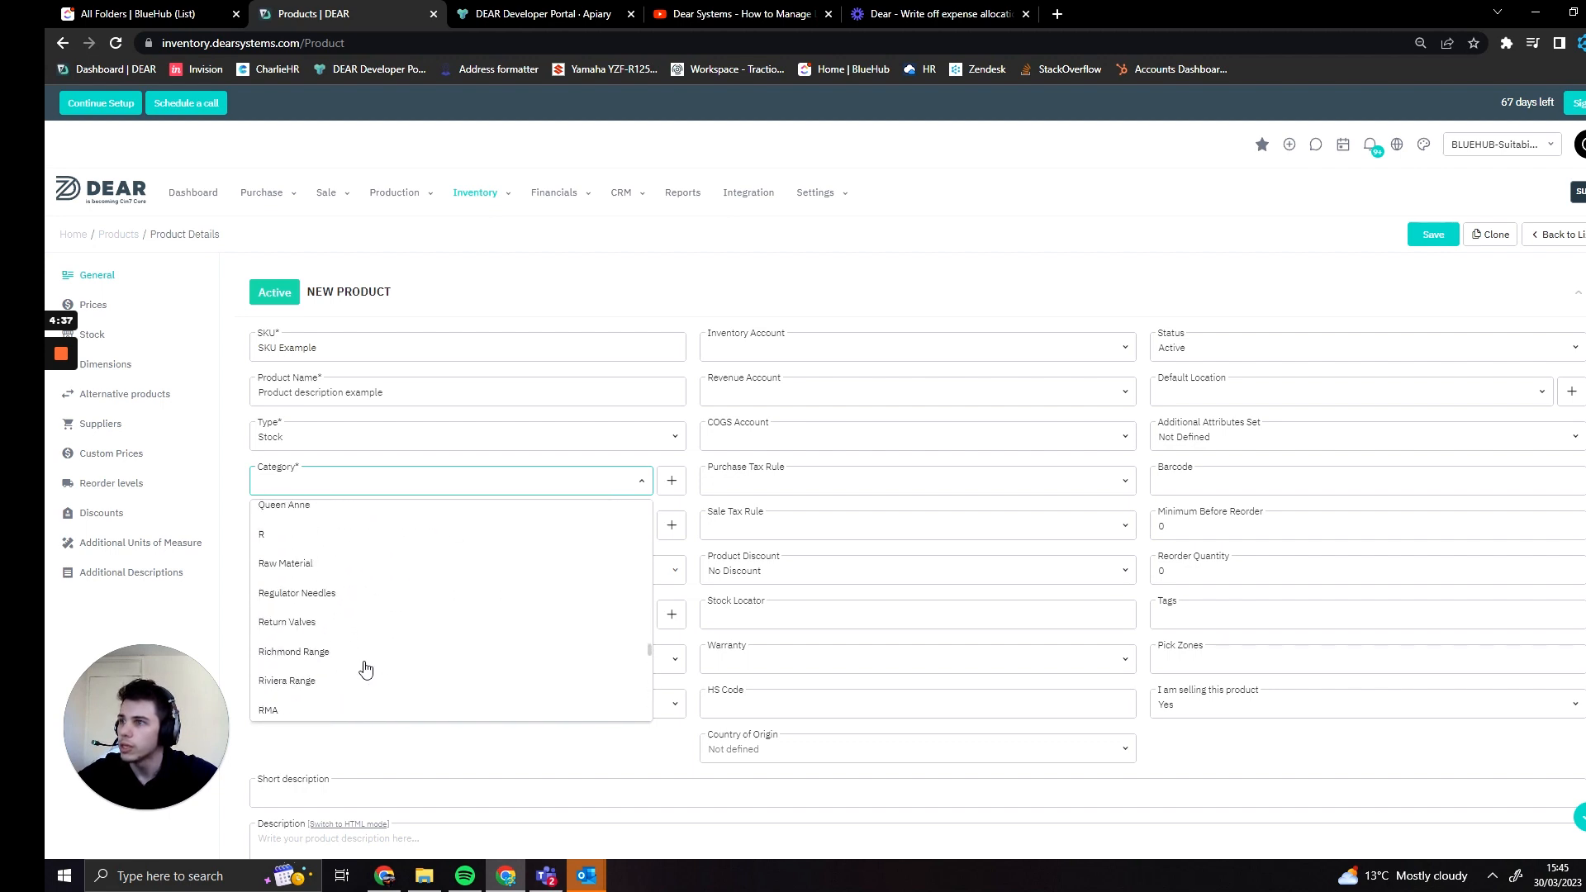
drag(649, 615, 637, 489)
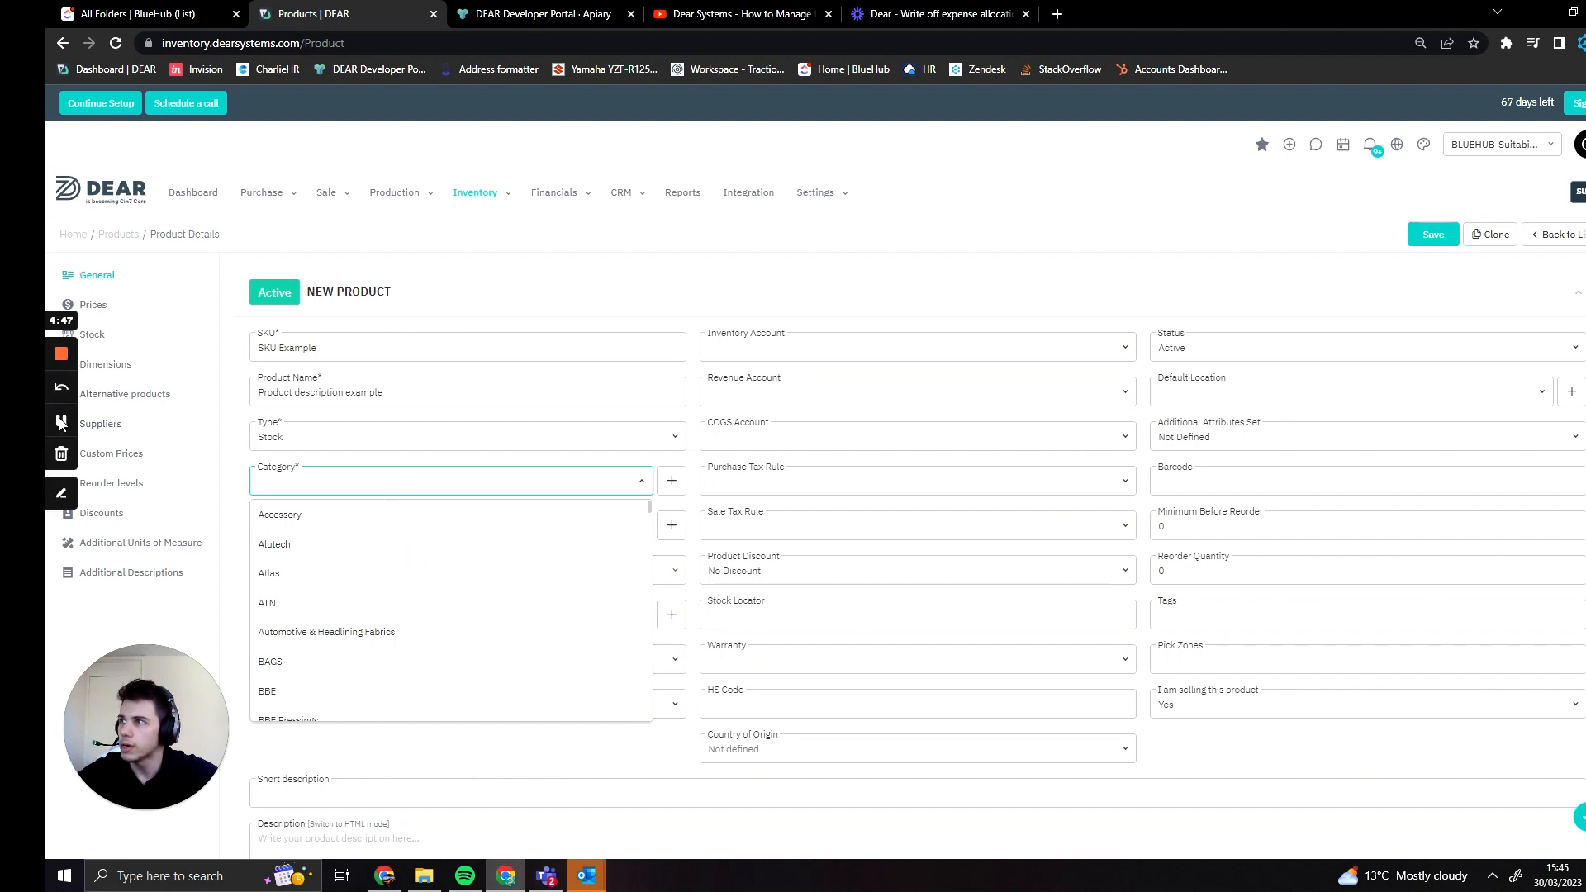
click(61, 424)
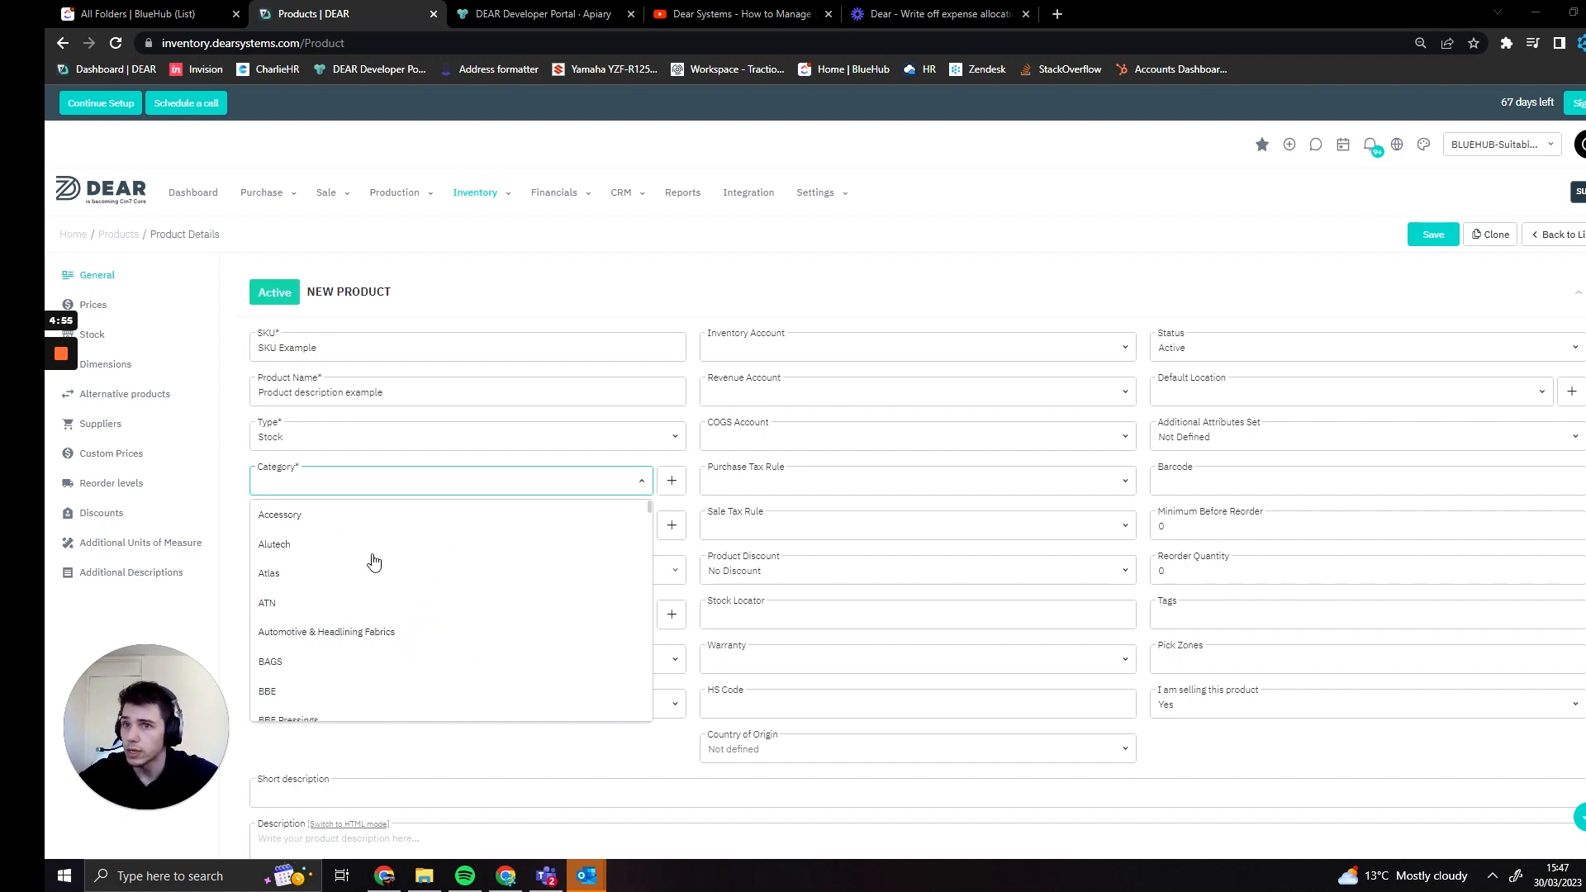
click(240, 494)
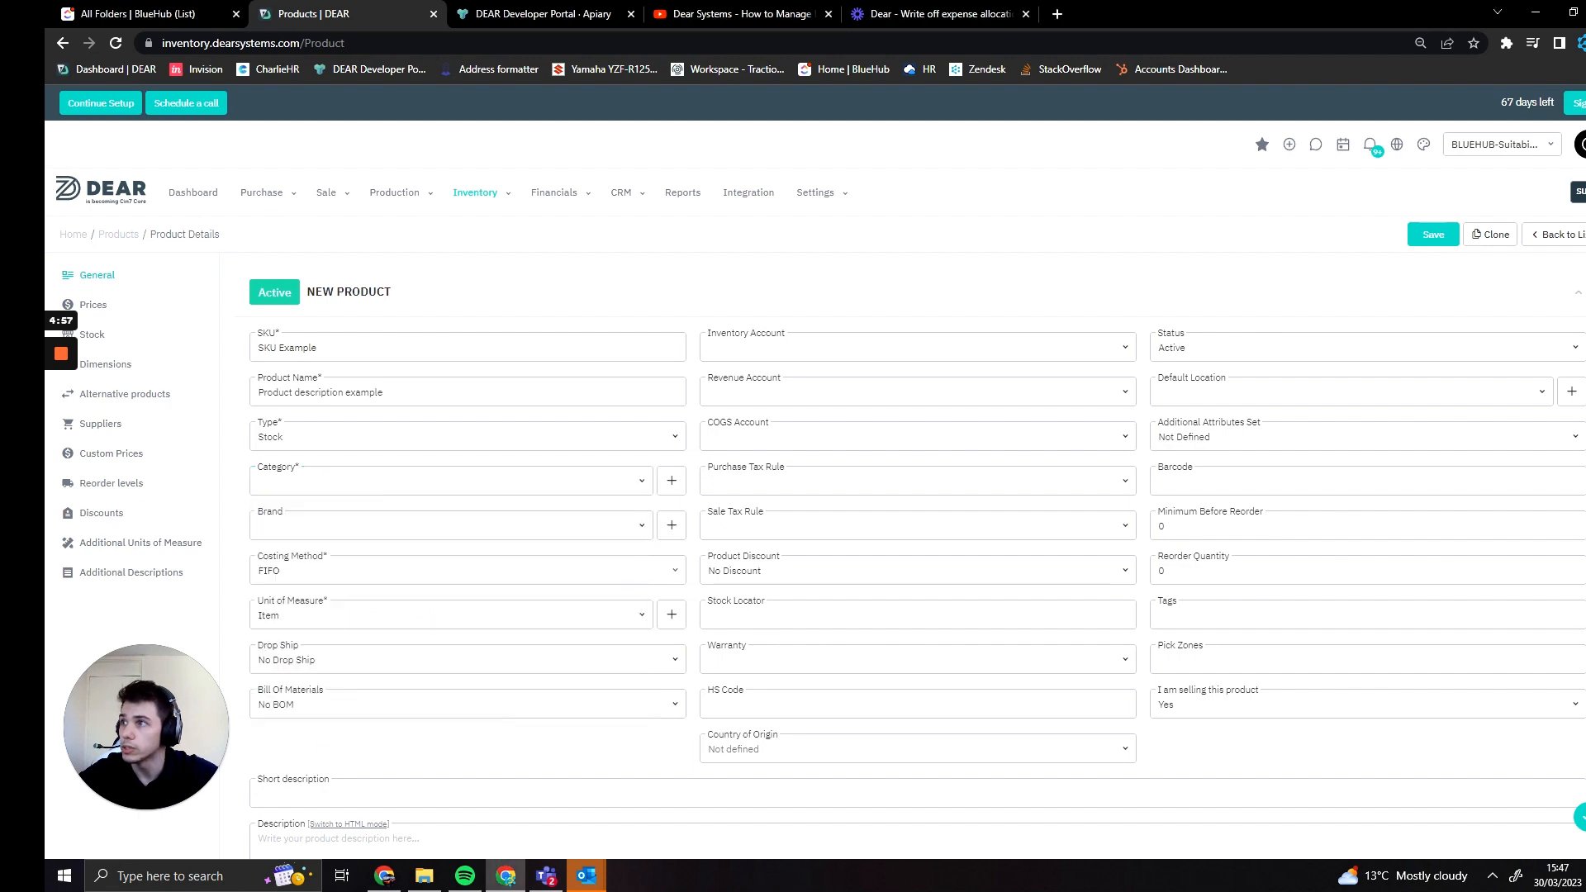
- Examine the brands available for the new product, without choosing one
click(323, 528)
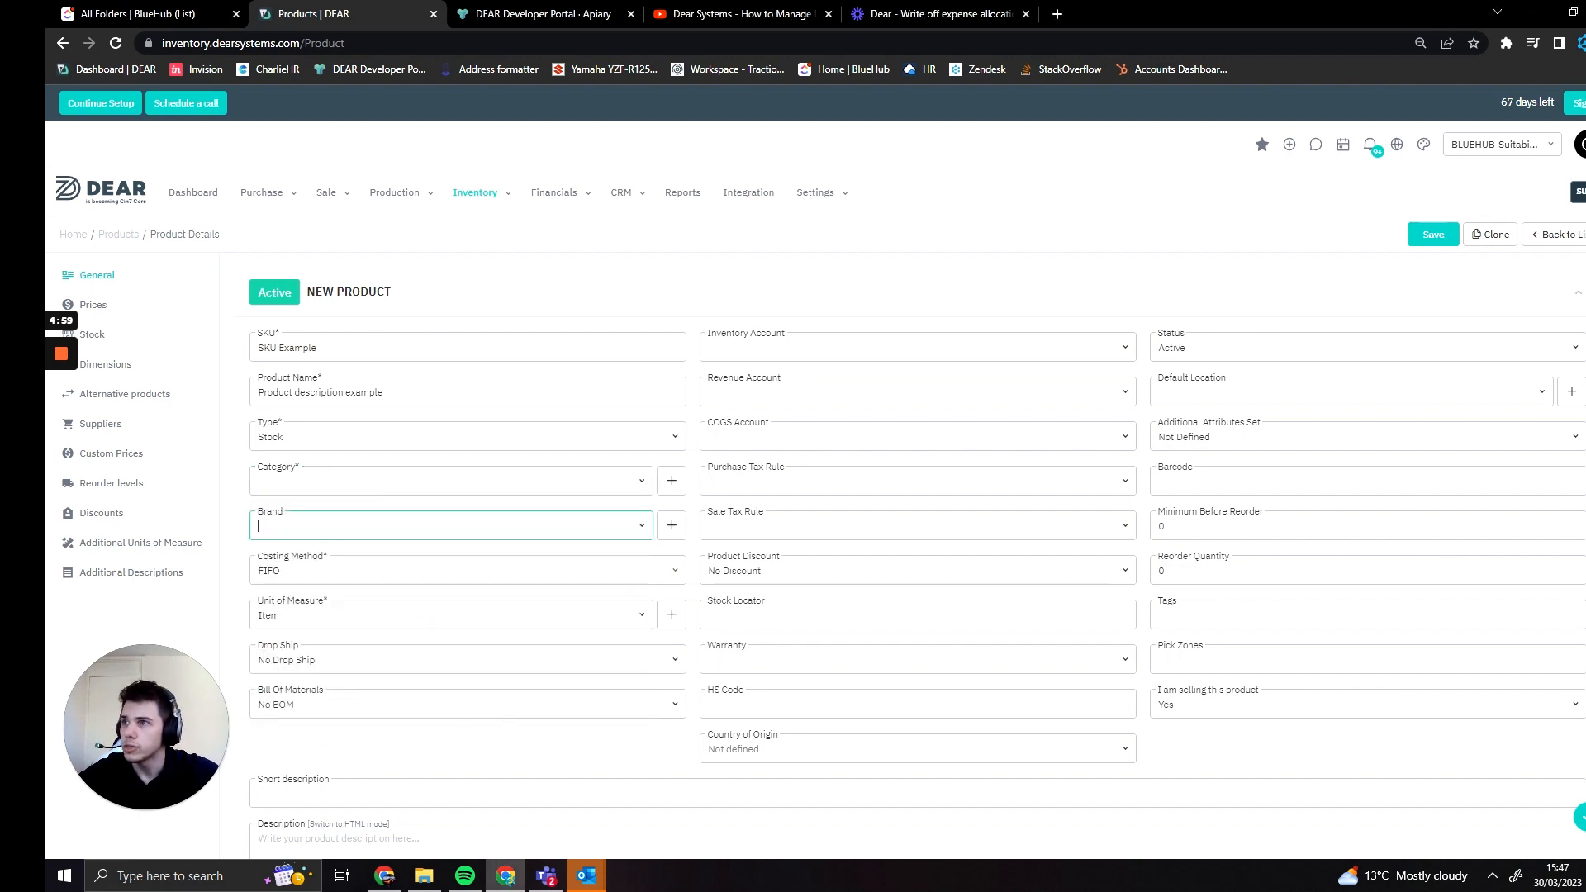
click(642, 529)
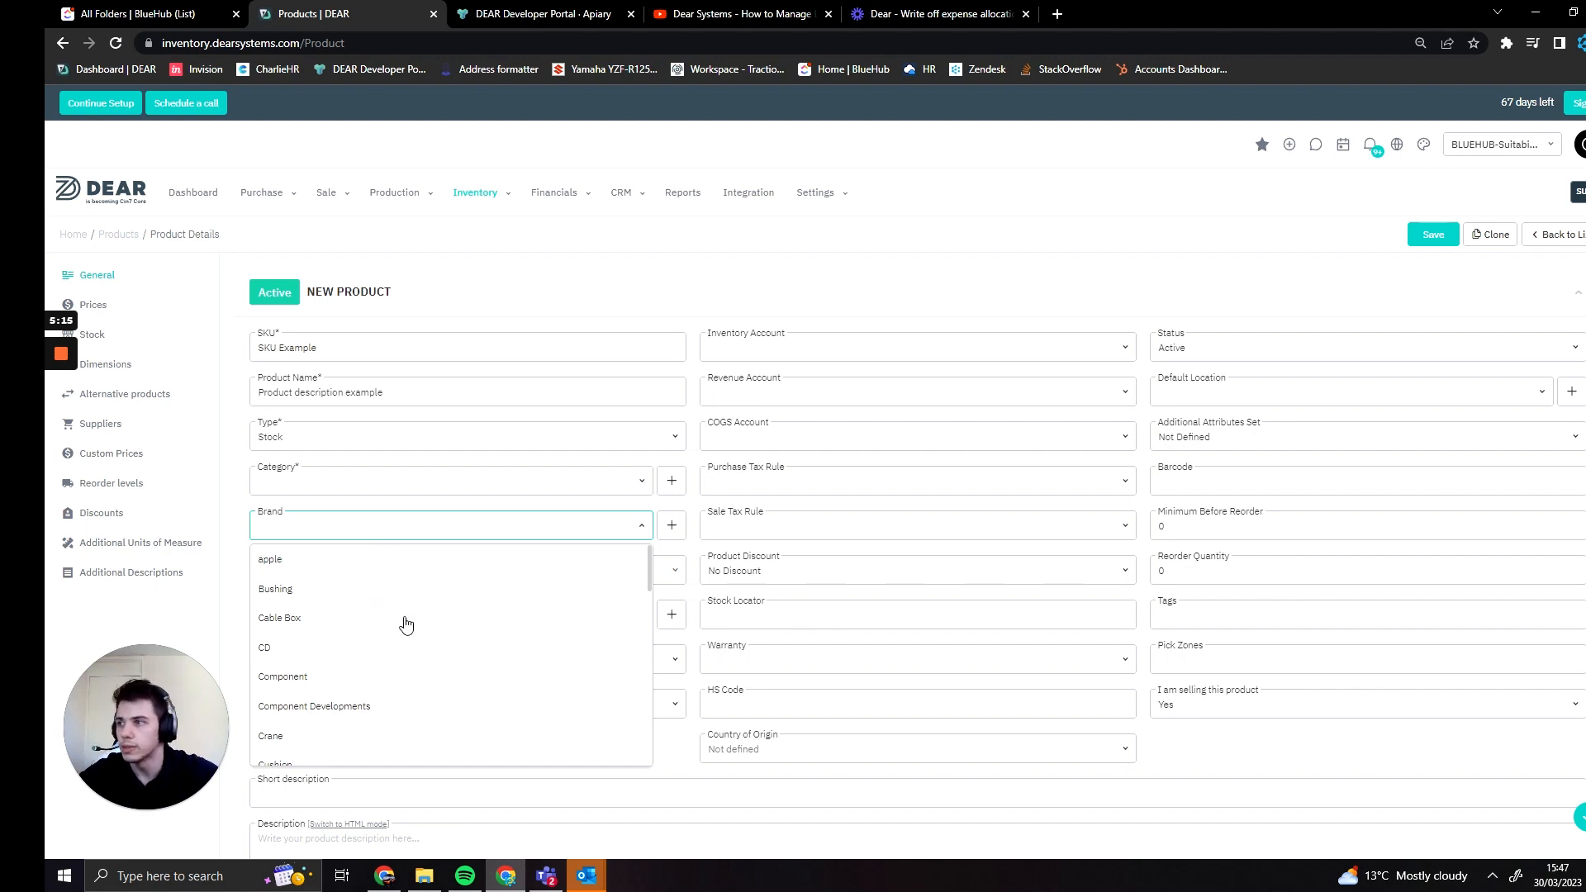
click(230, 575)
click(347, 525)
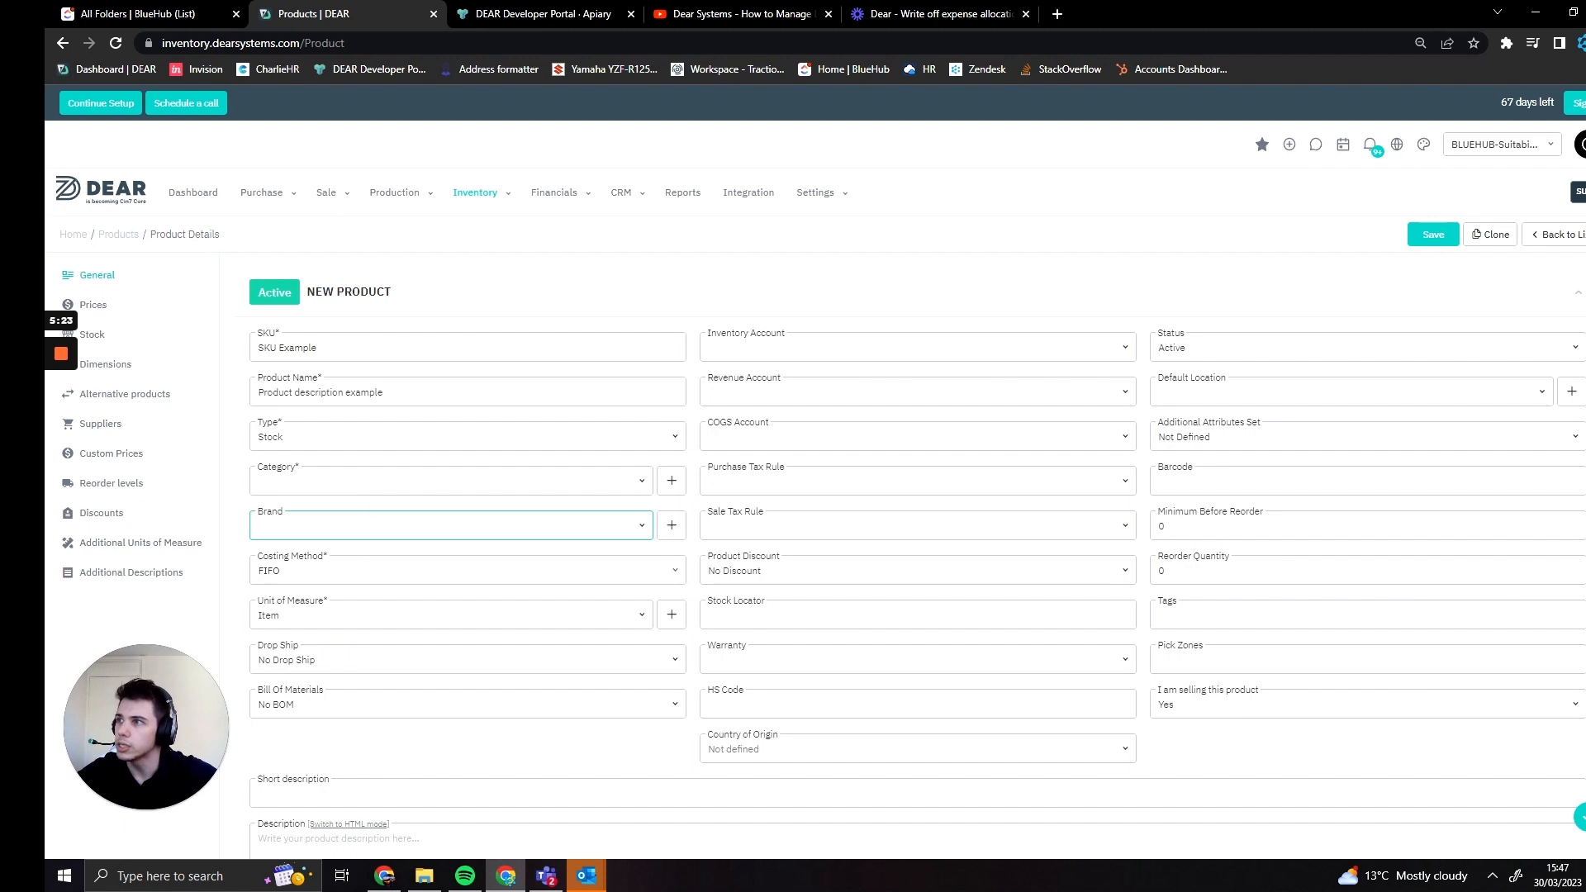
click(240, 549)
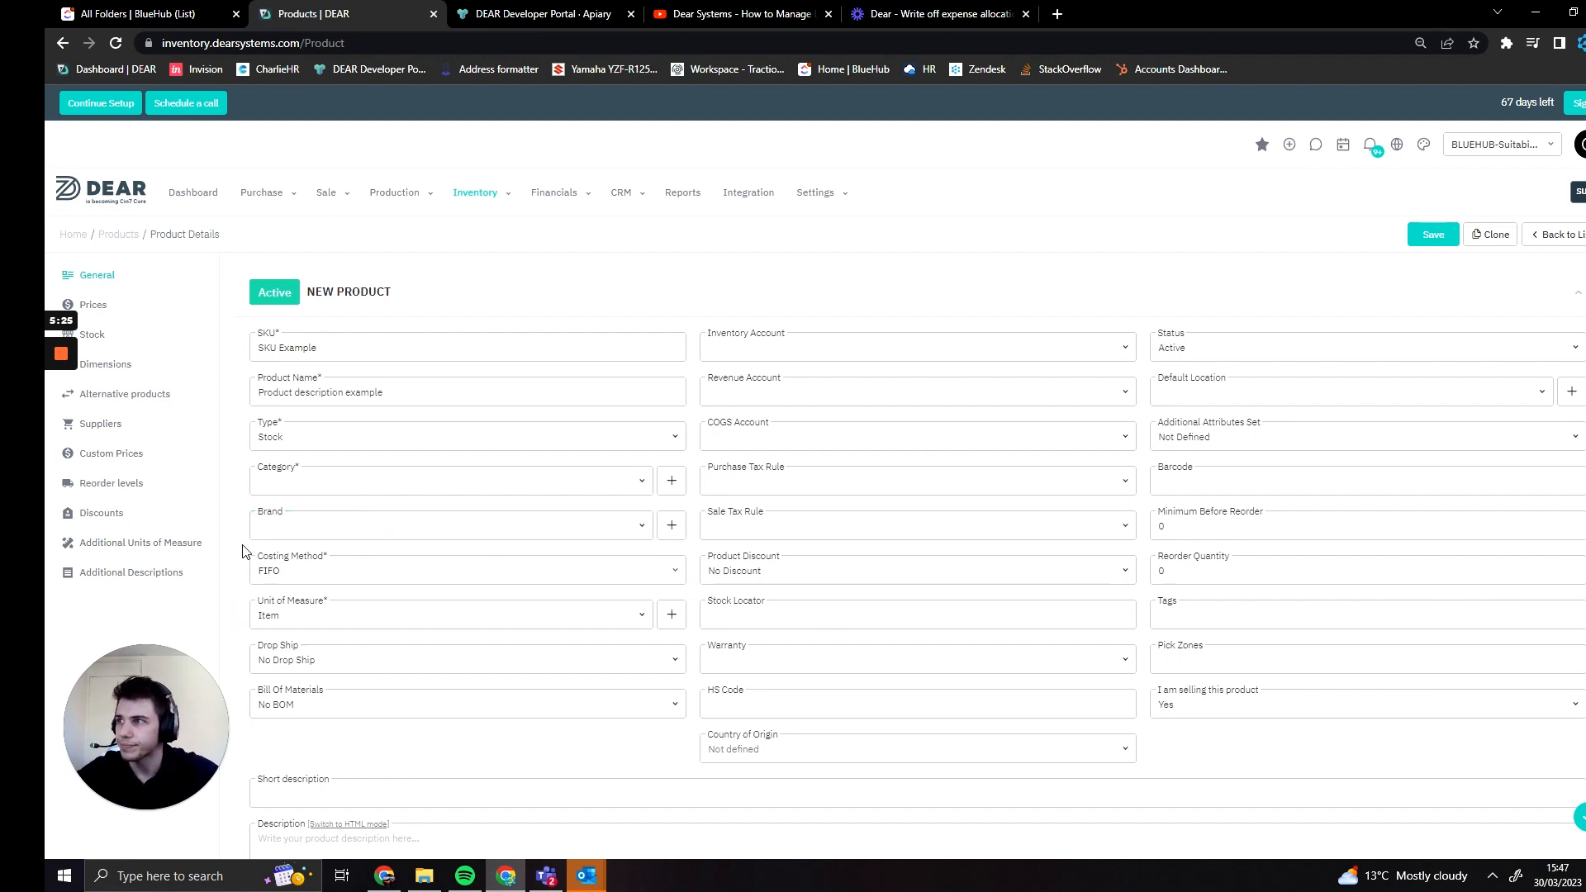
- Examine the costing methods available for the new product, from FIFO through the serial number, batch and special options, without changing the selection
click(423, 582)
click(455, 582)
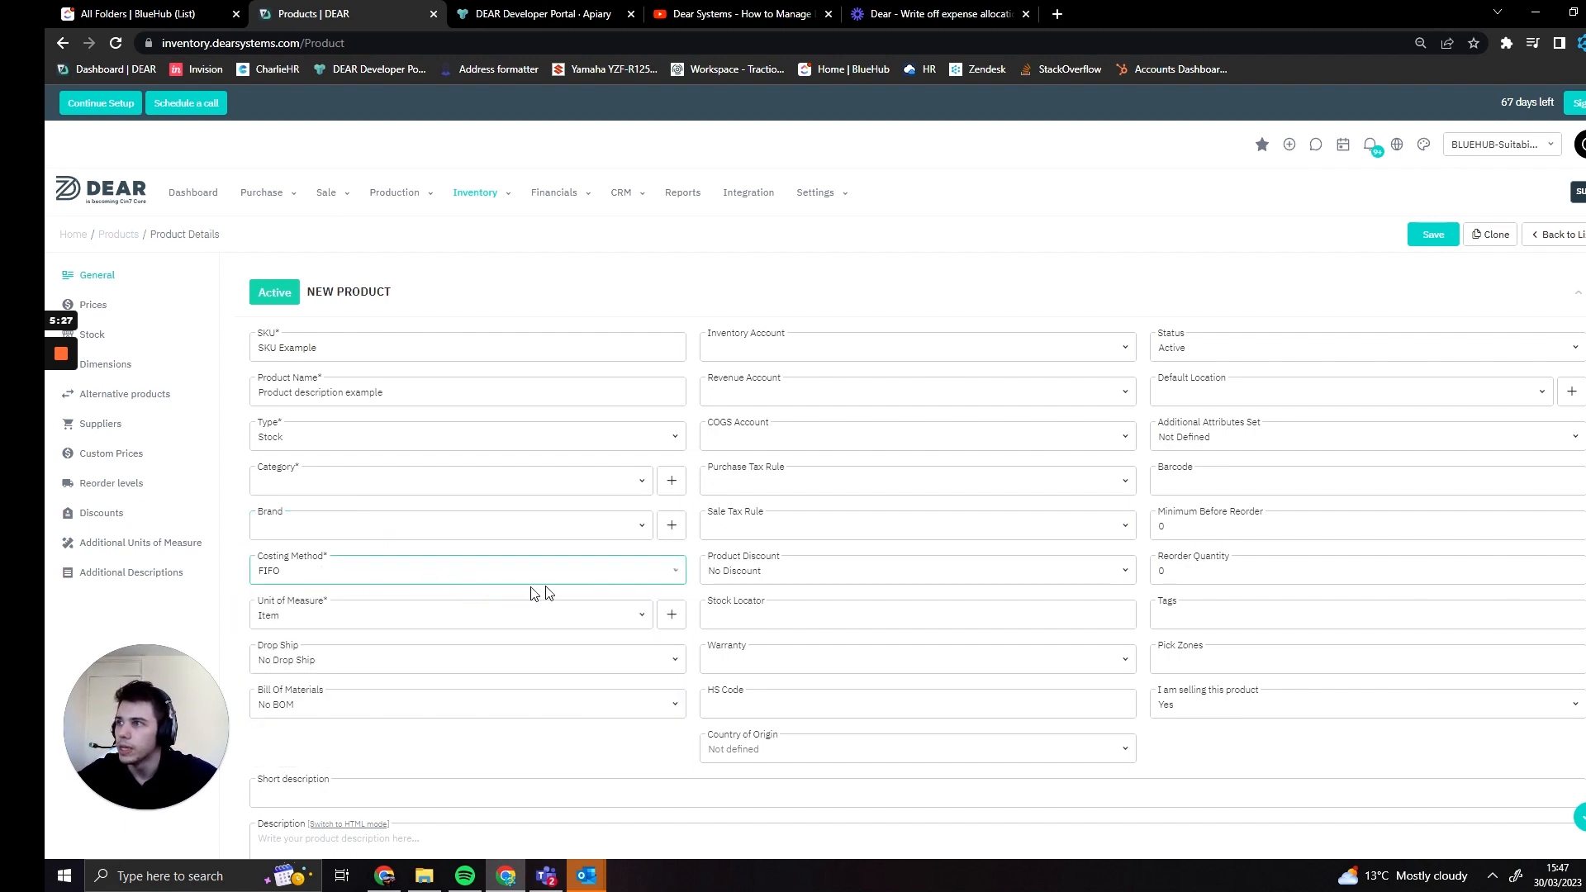
click(523, 583)
click(498, 582)
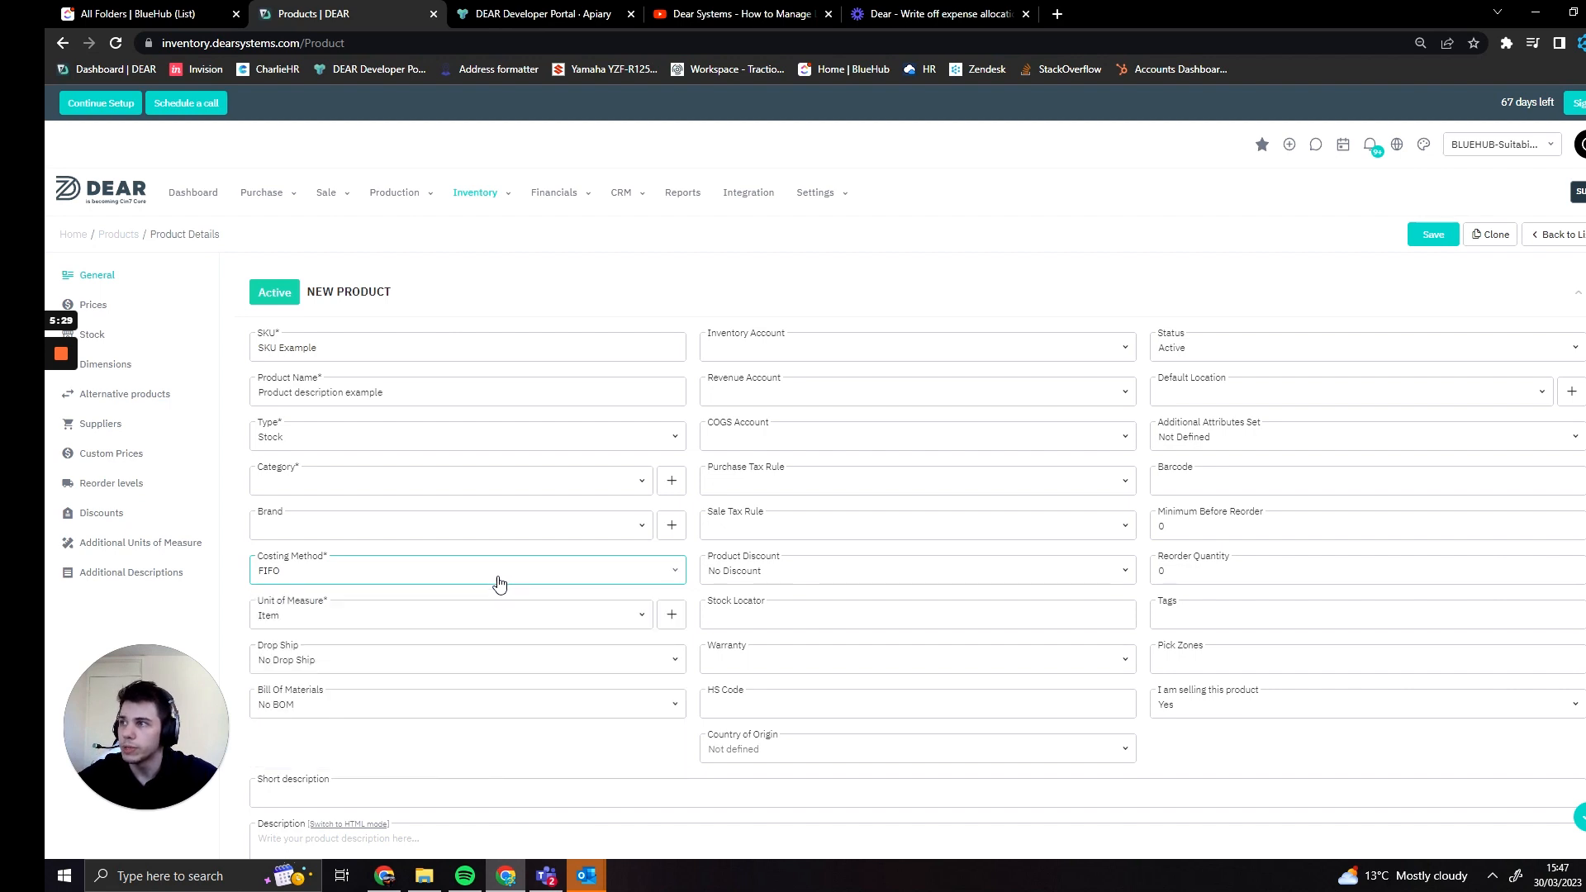
click(498, 581)
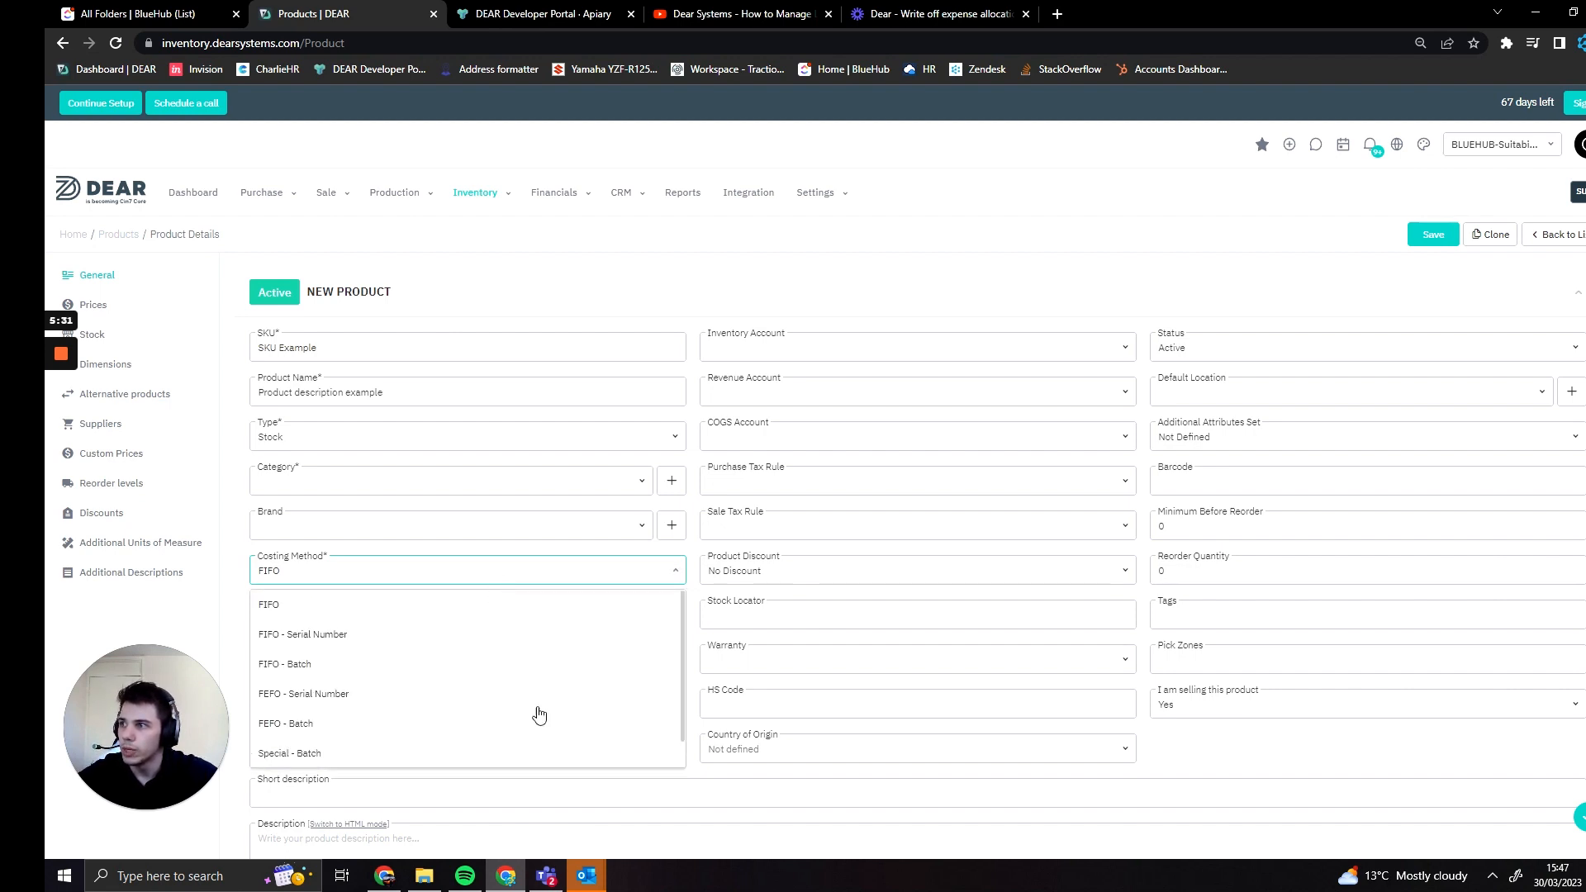
scroll(531, 708, down, 1)
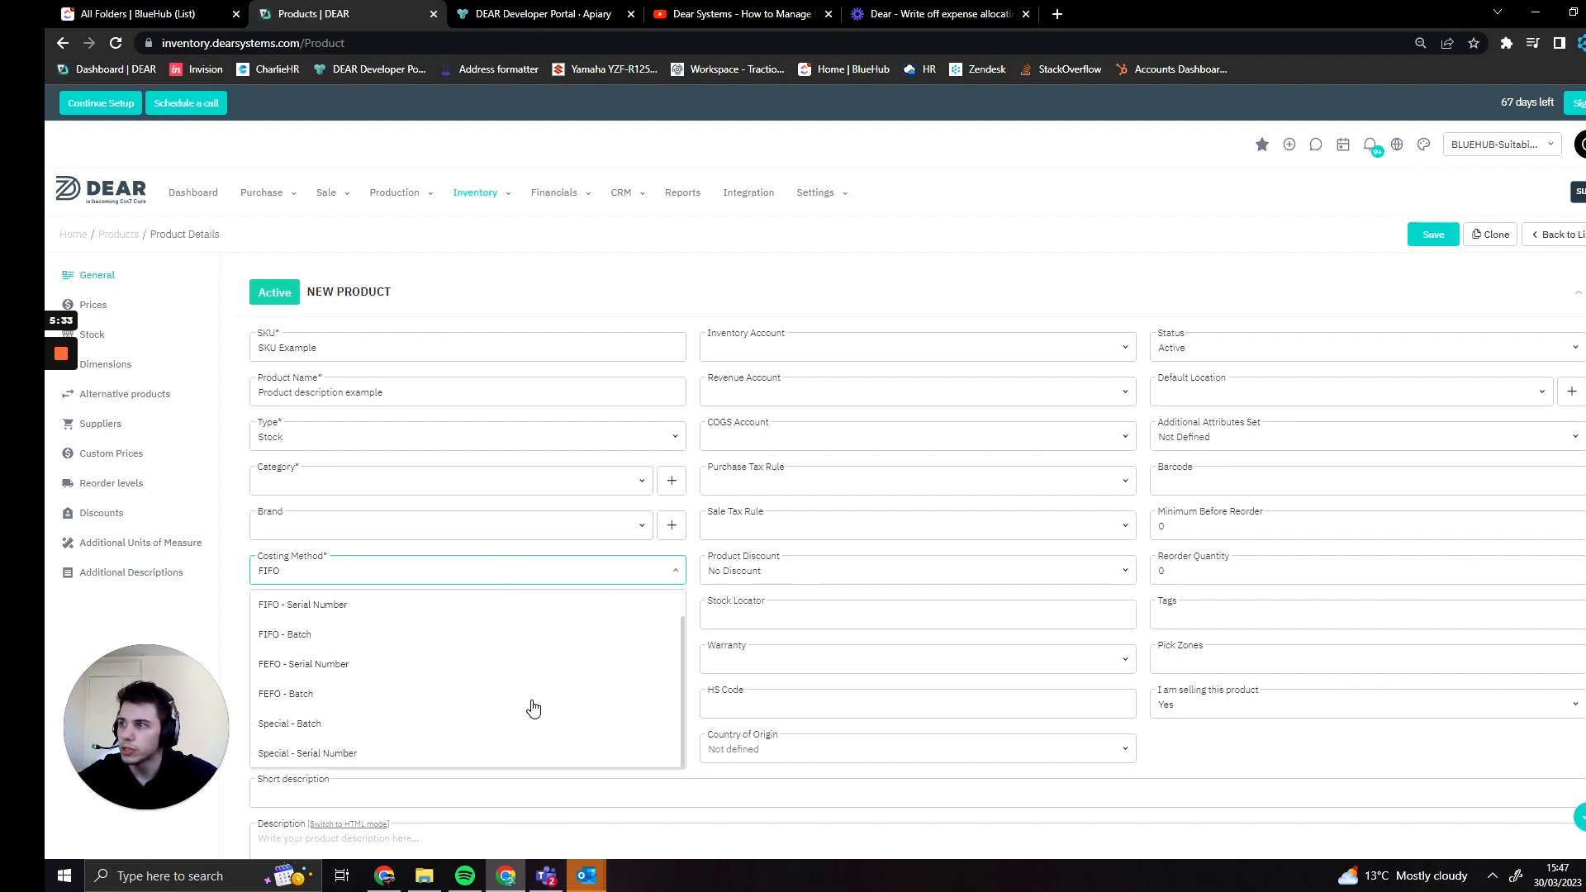
scroll(532, 708, up, 1)
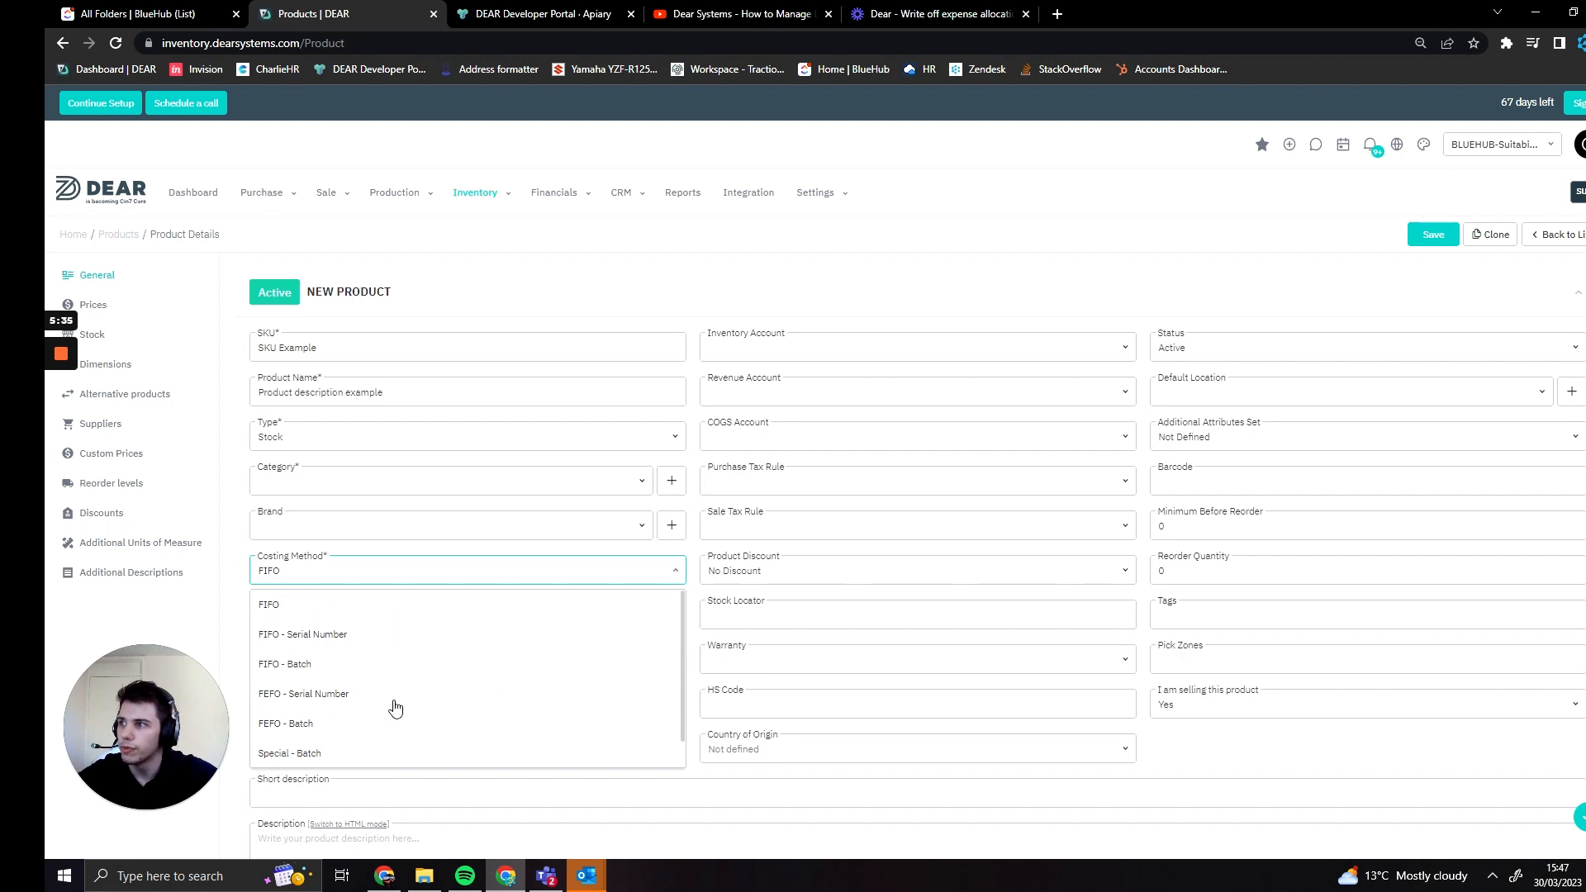
scroll(404, 740, down, 1)
click(226, 646)
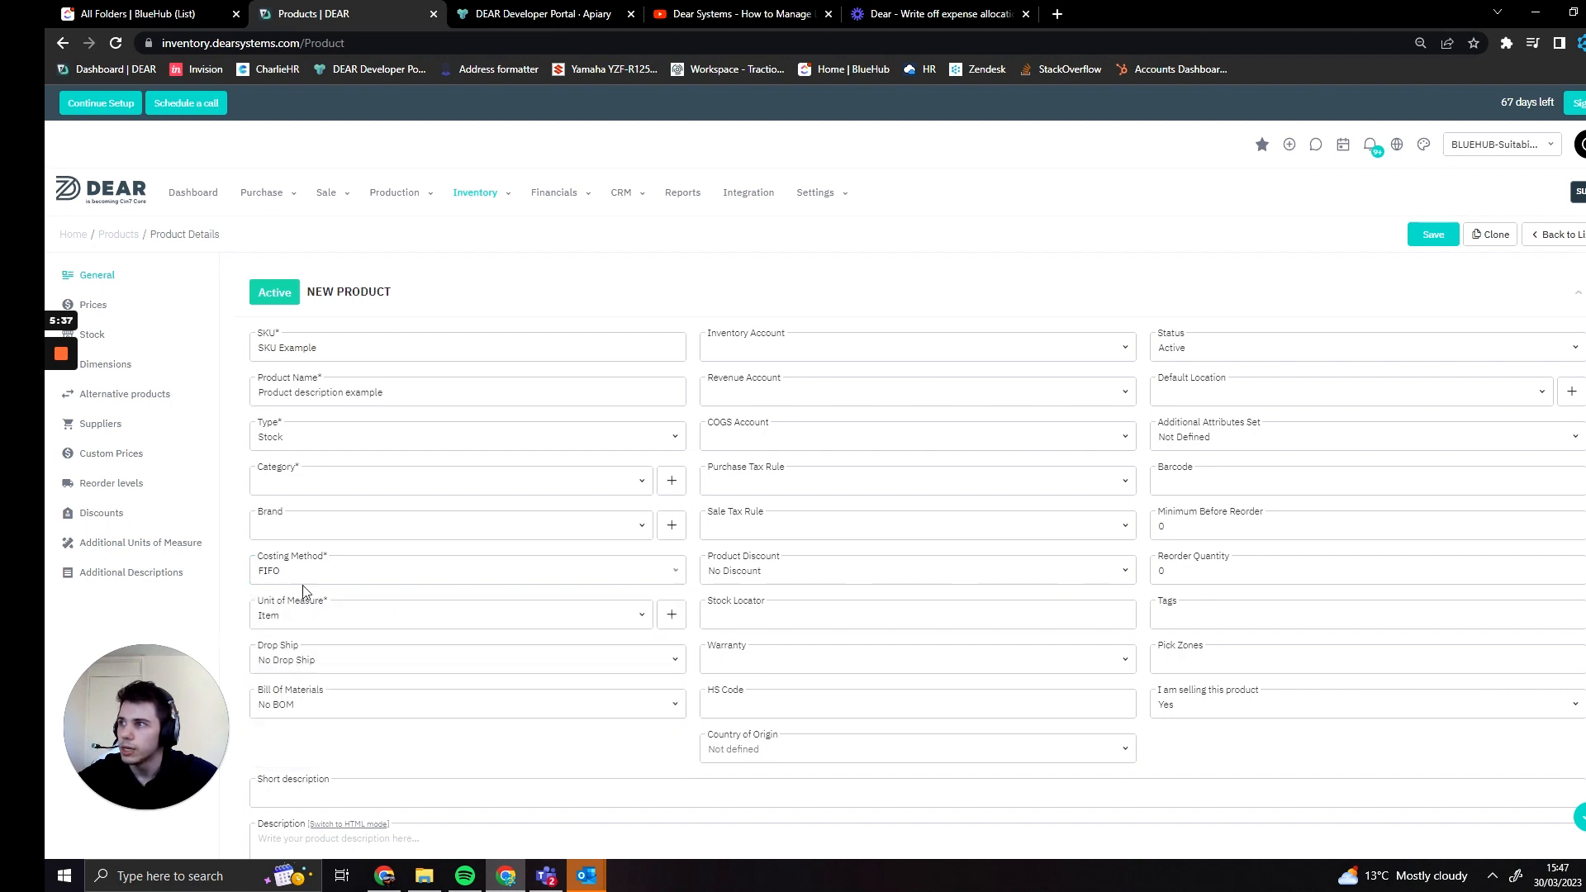
click(341, 583)
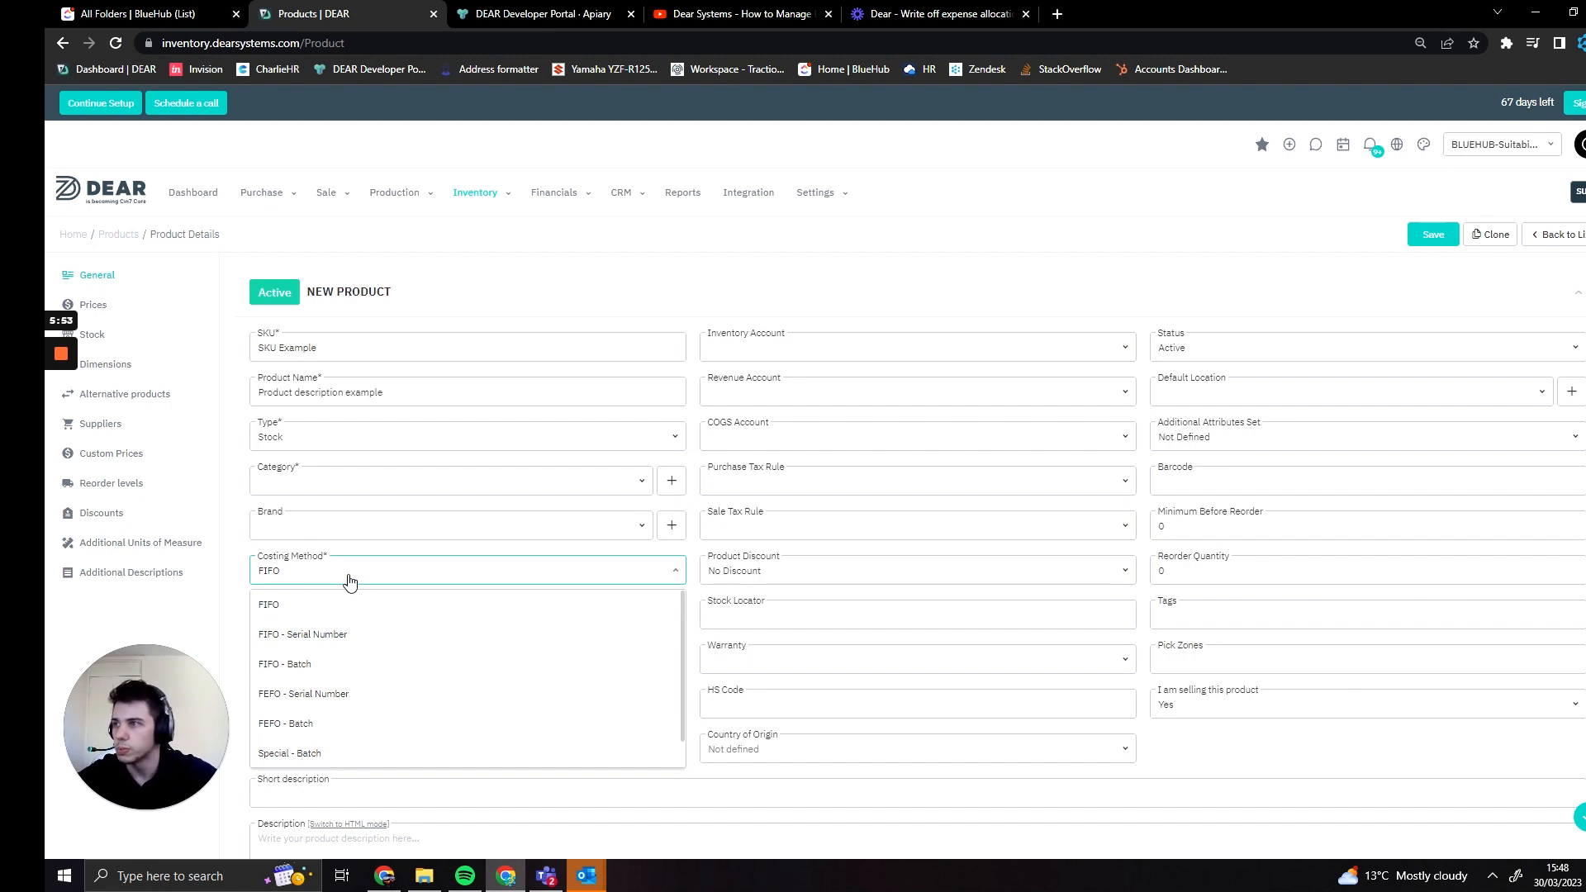
scroll(401, 724, down, 1)
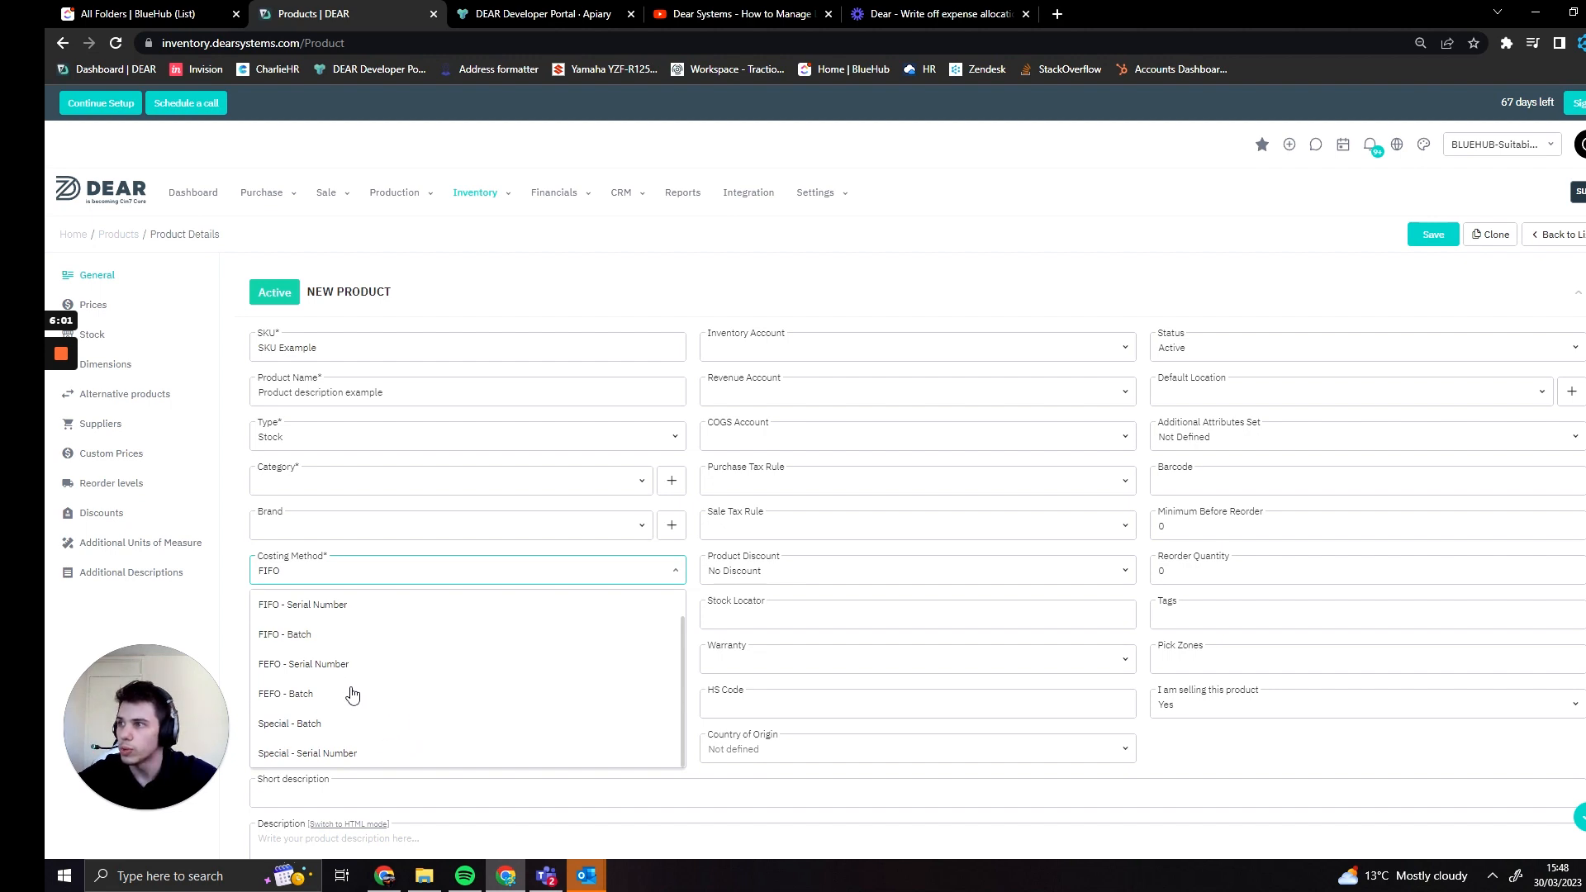
scroll(363, 700, up, 1)
scroll(364, 701, down, 1)
scroll(359, 704, up, 1)
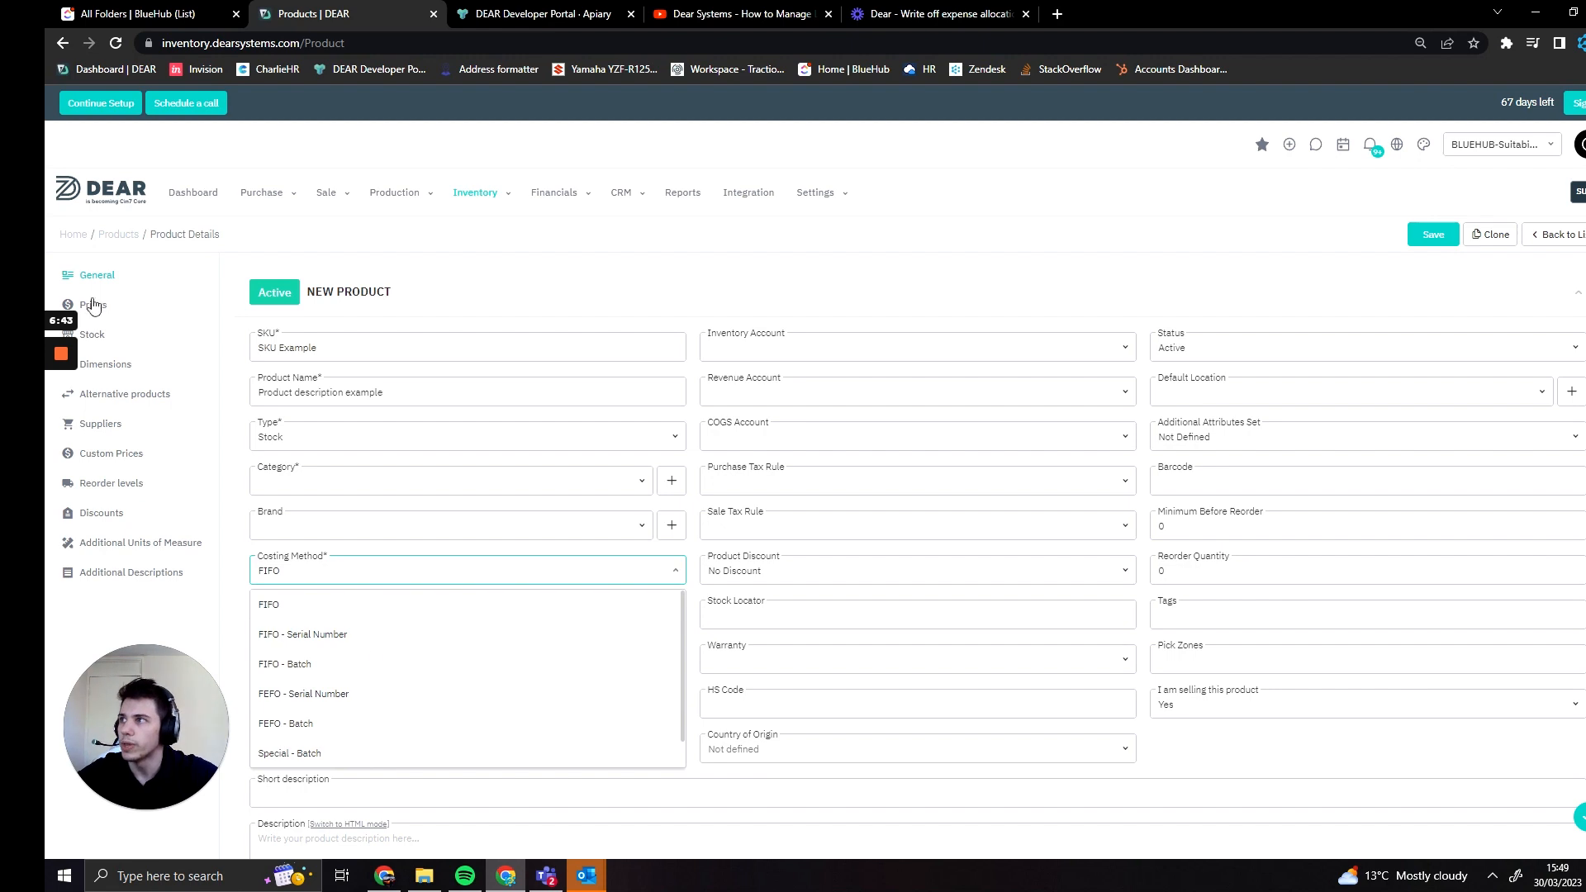
- Go to Product Availability and compare the batch/serial numbers and stock values of individual Unagi Model One E500 scooters
mouse_move(49, 400)
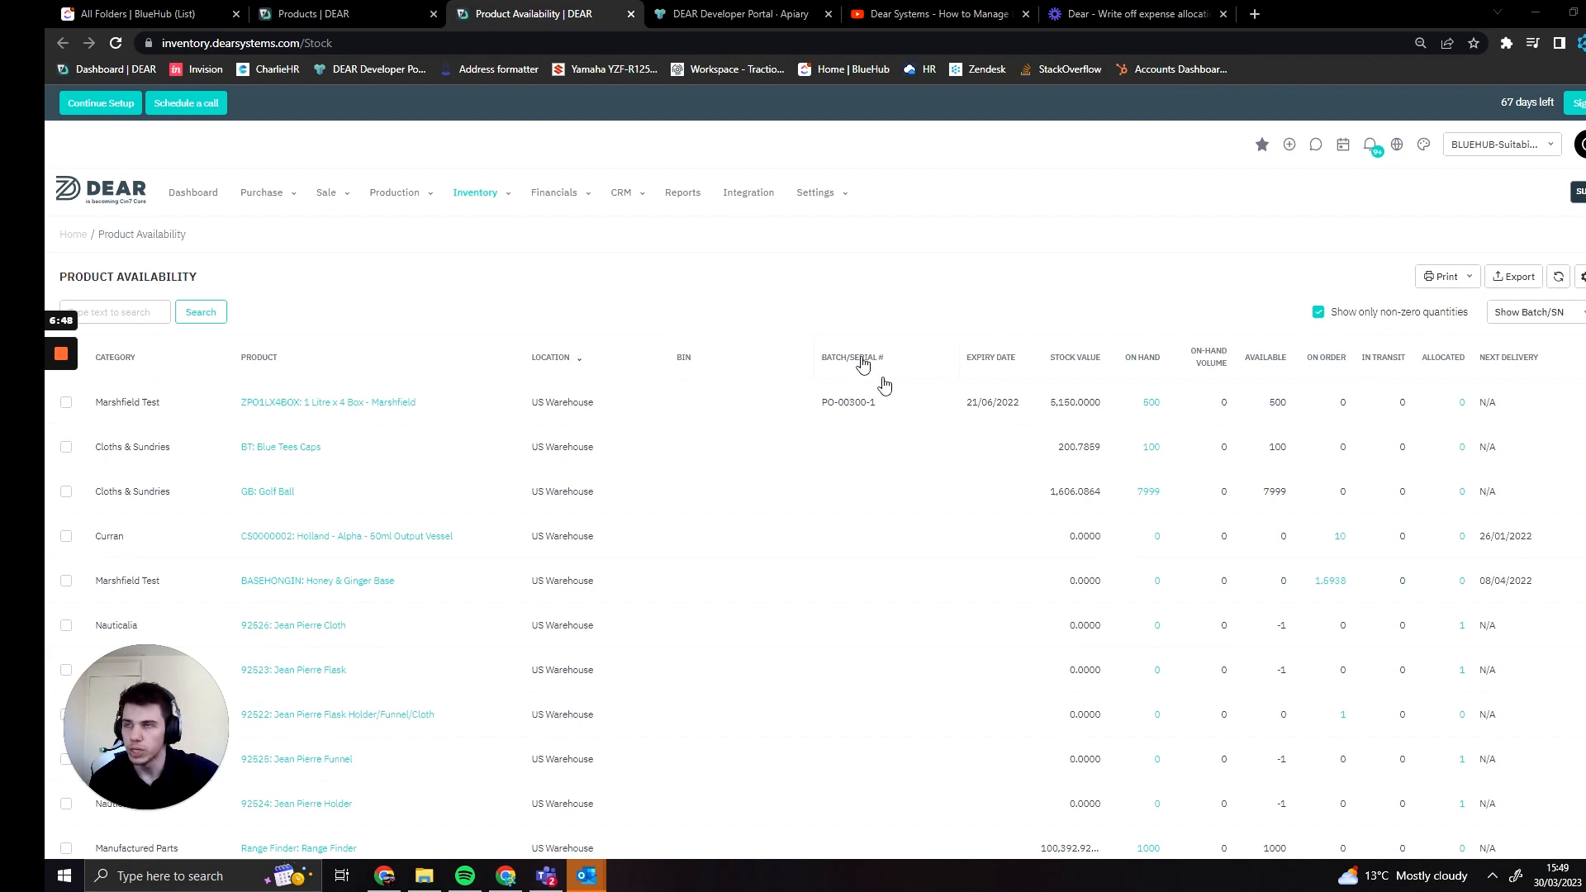
scroll(826, 438, down, 6)
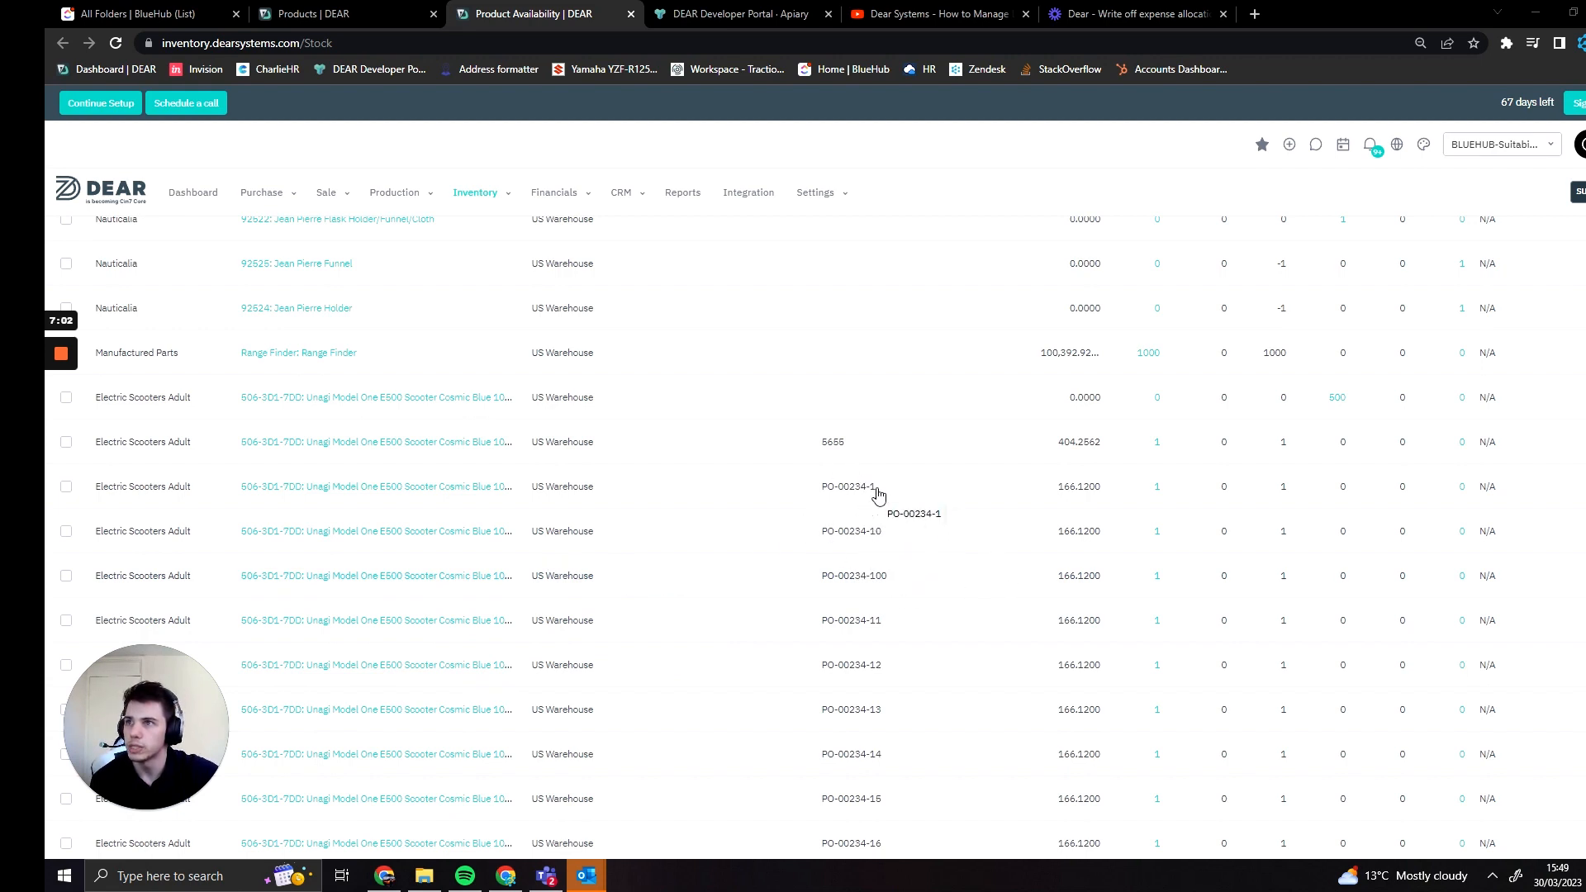
triple_click(837, 488)
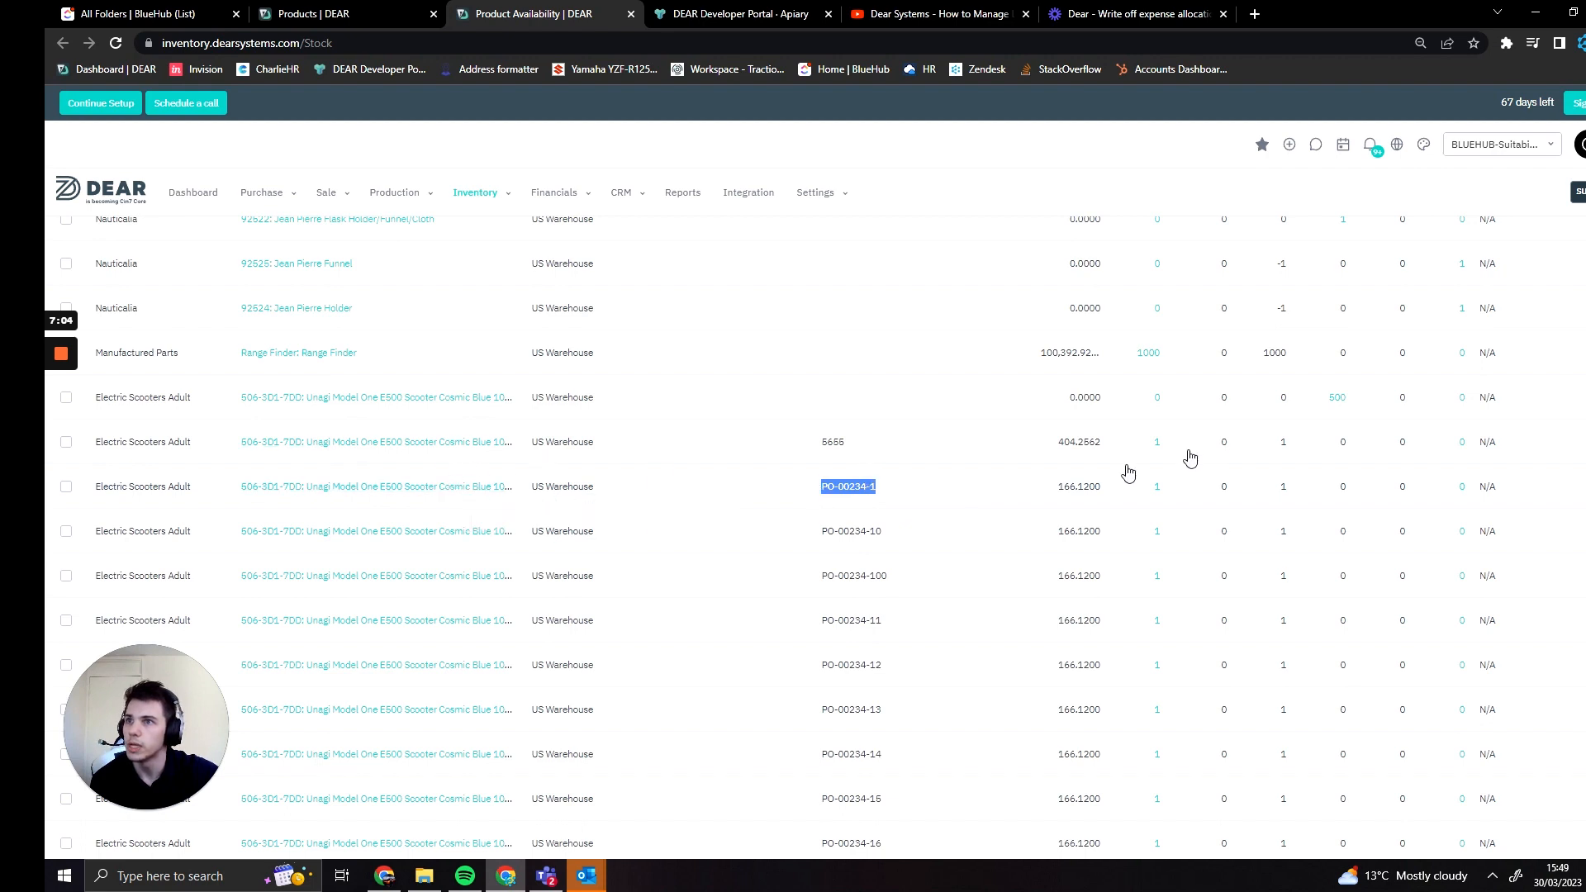
drag(1061, 489, 1110, 496)
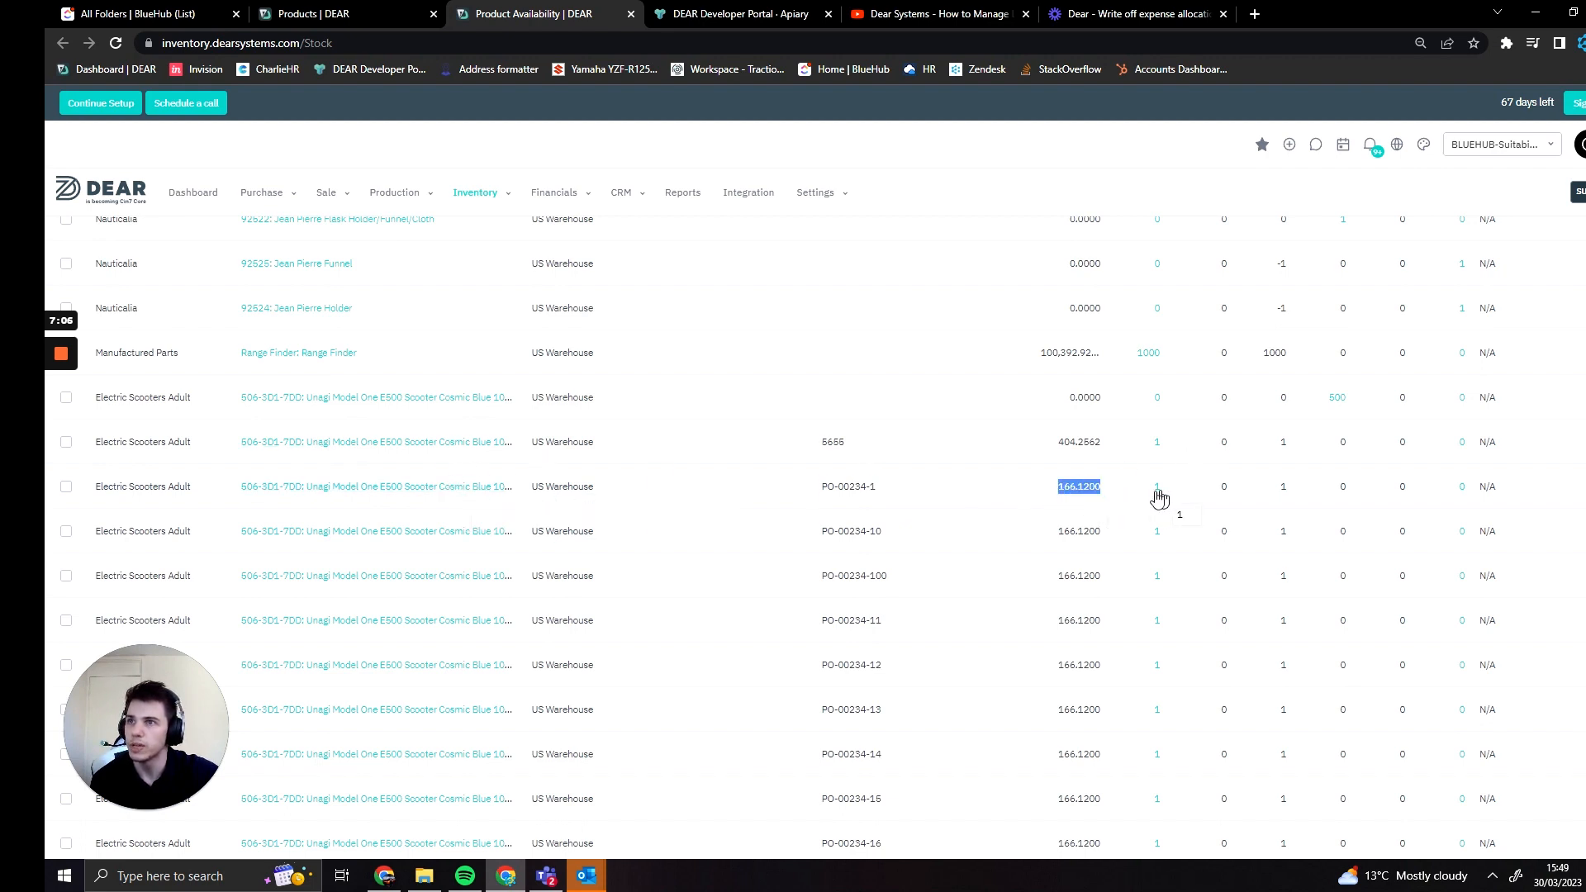
drag(913, 538, 807, 535)
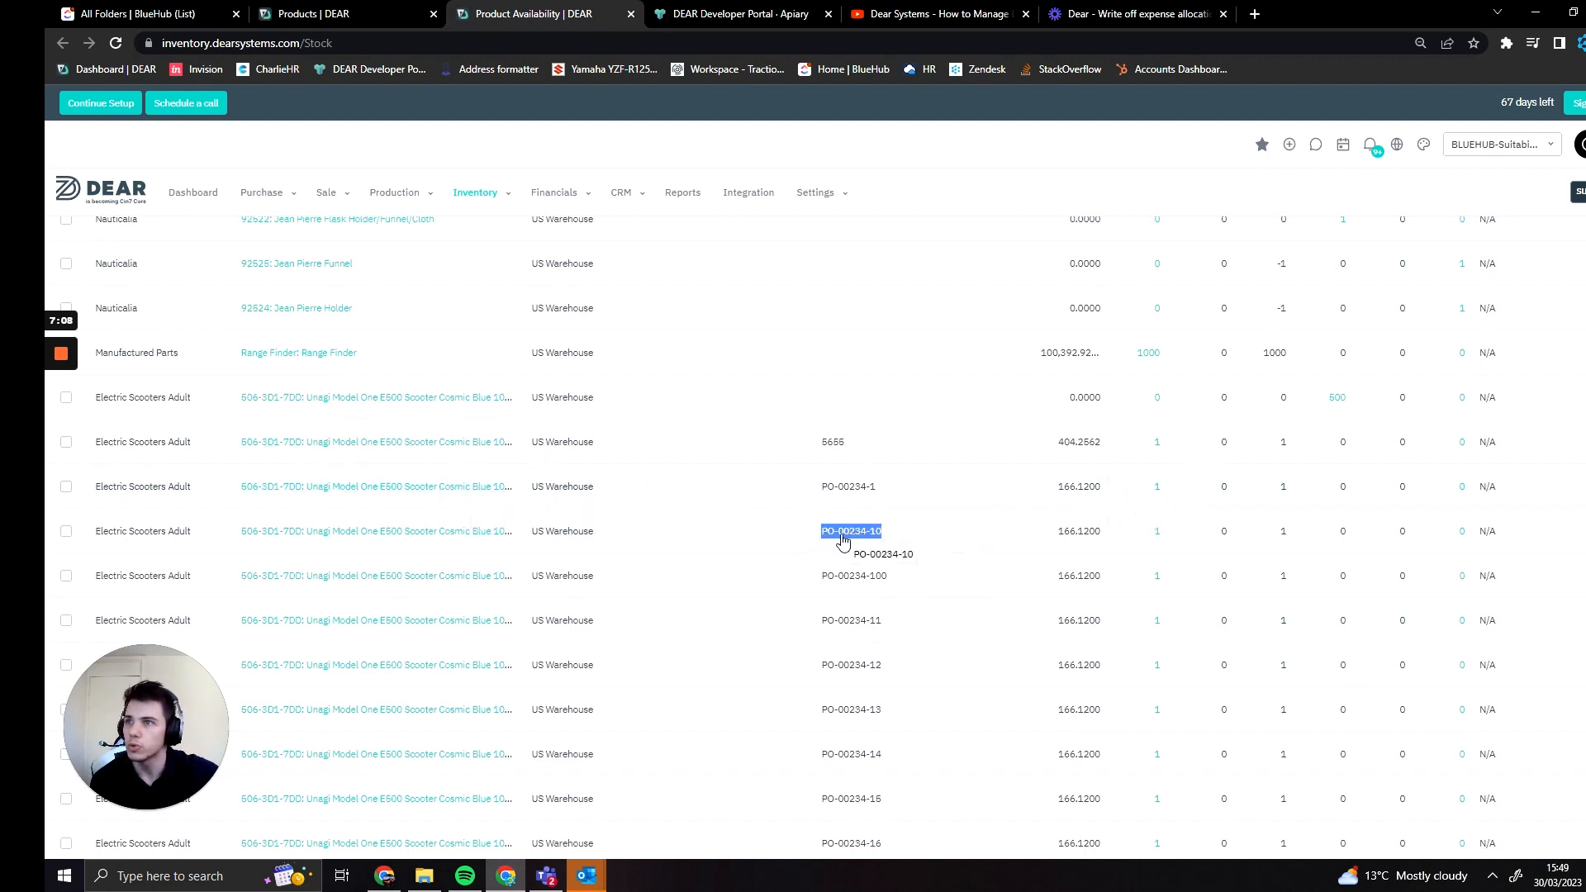
click(1080, 539)
double_click(1080, 538)
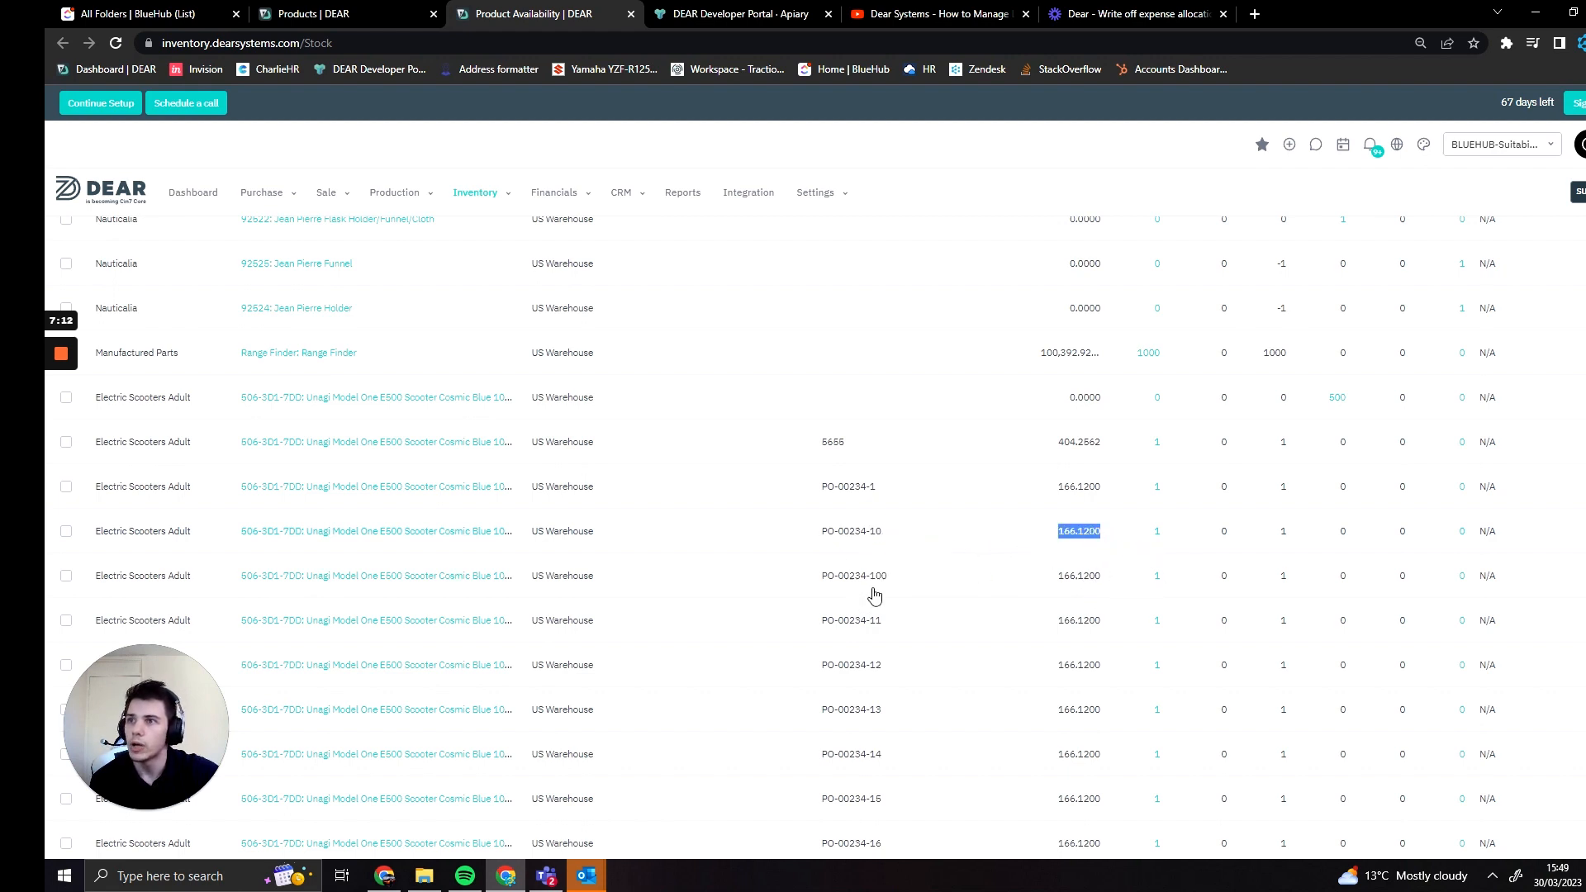
scroll(975, 615, down, 1)
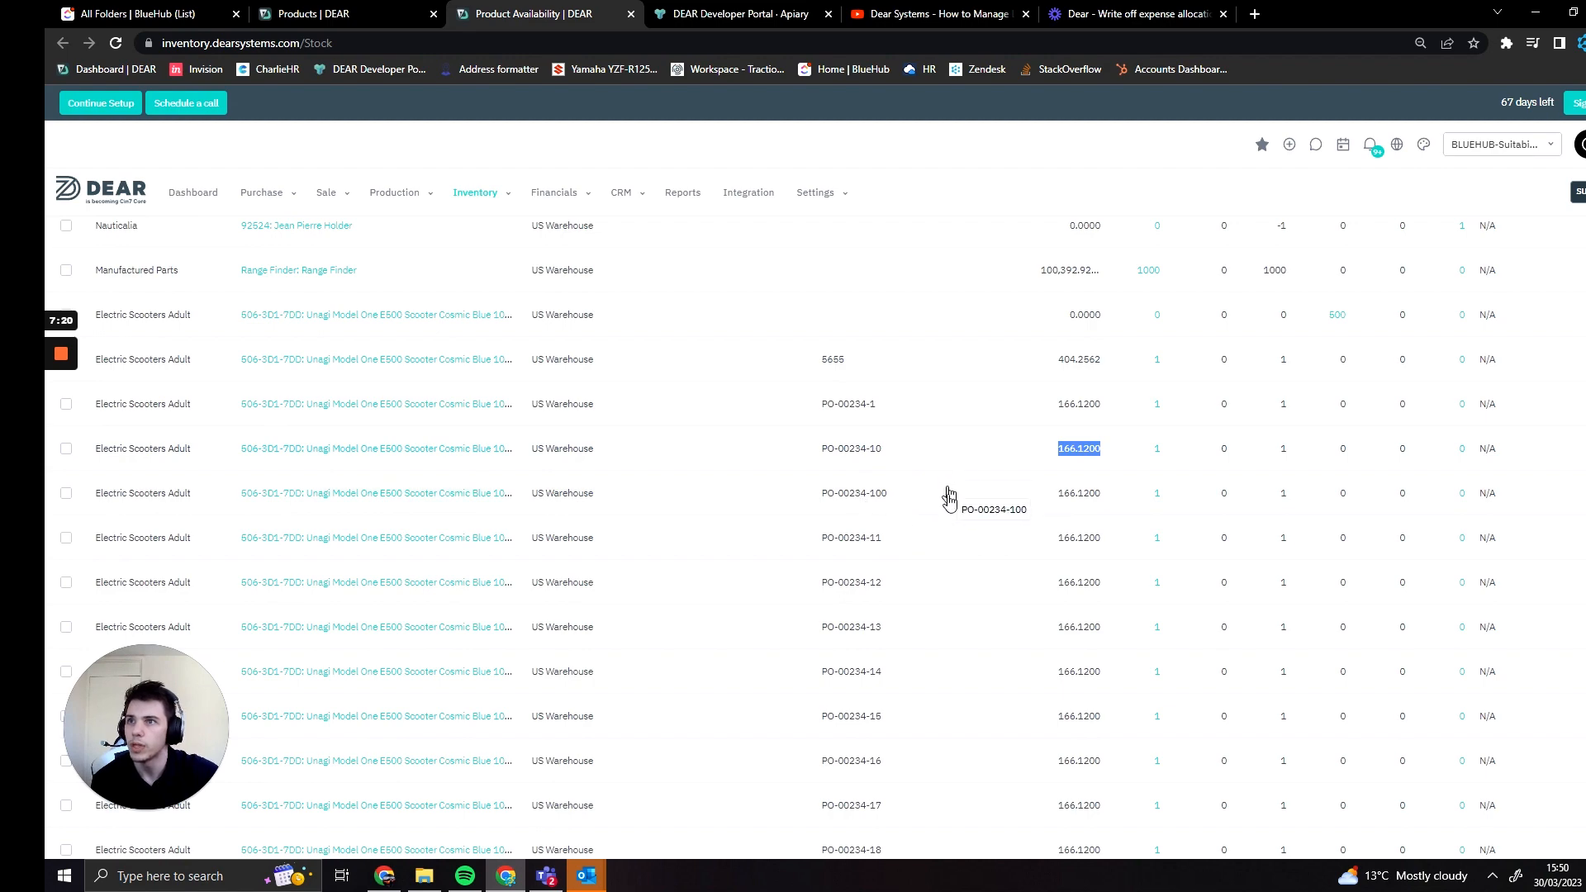
- Switch the Product Availability list to Consolidate Batch/SN and review the consolidated stock lines
scroll(950, 495, up, 7)
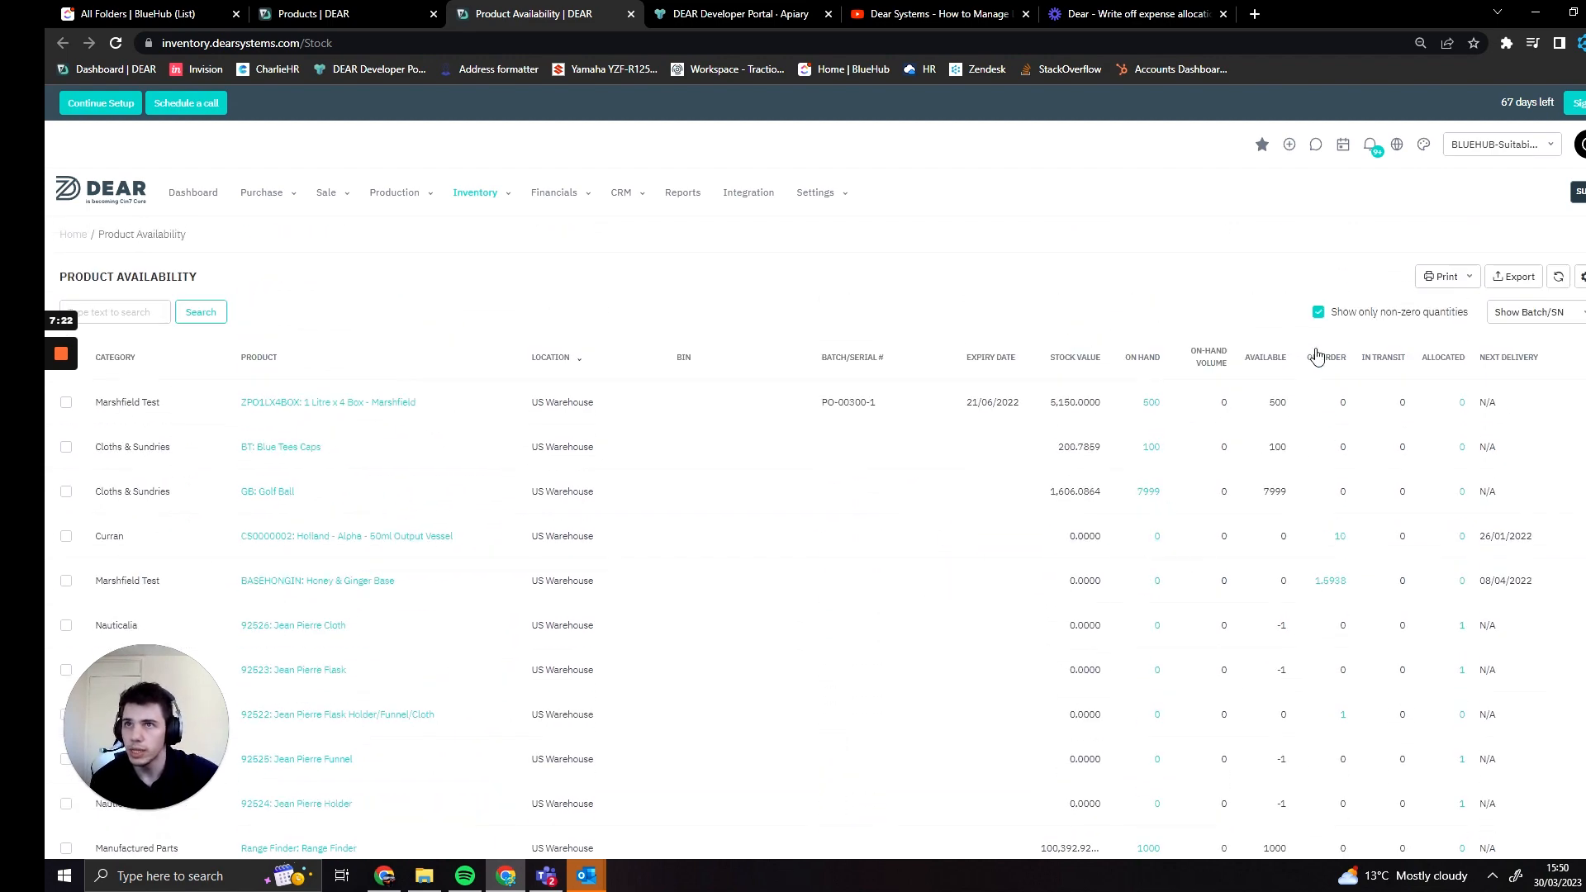
click(1499, 324)
click(1510, 382)
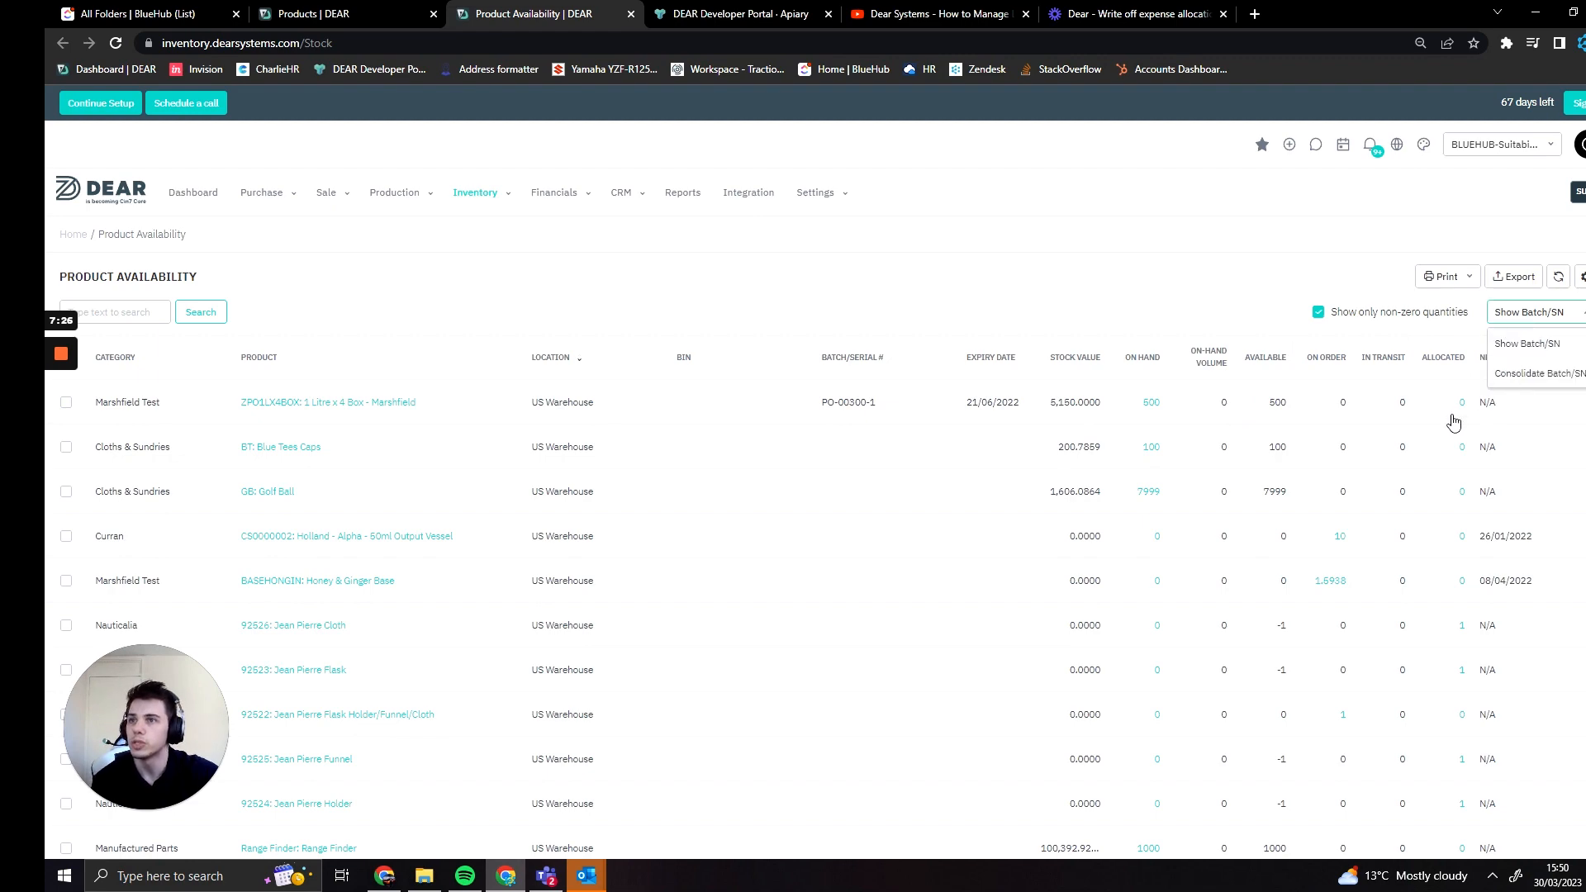
scroll(838, 665, down, 10)
scroll(838, 677, down, 15)
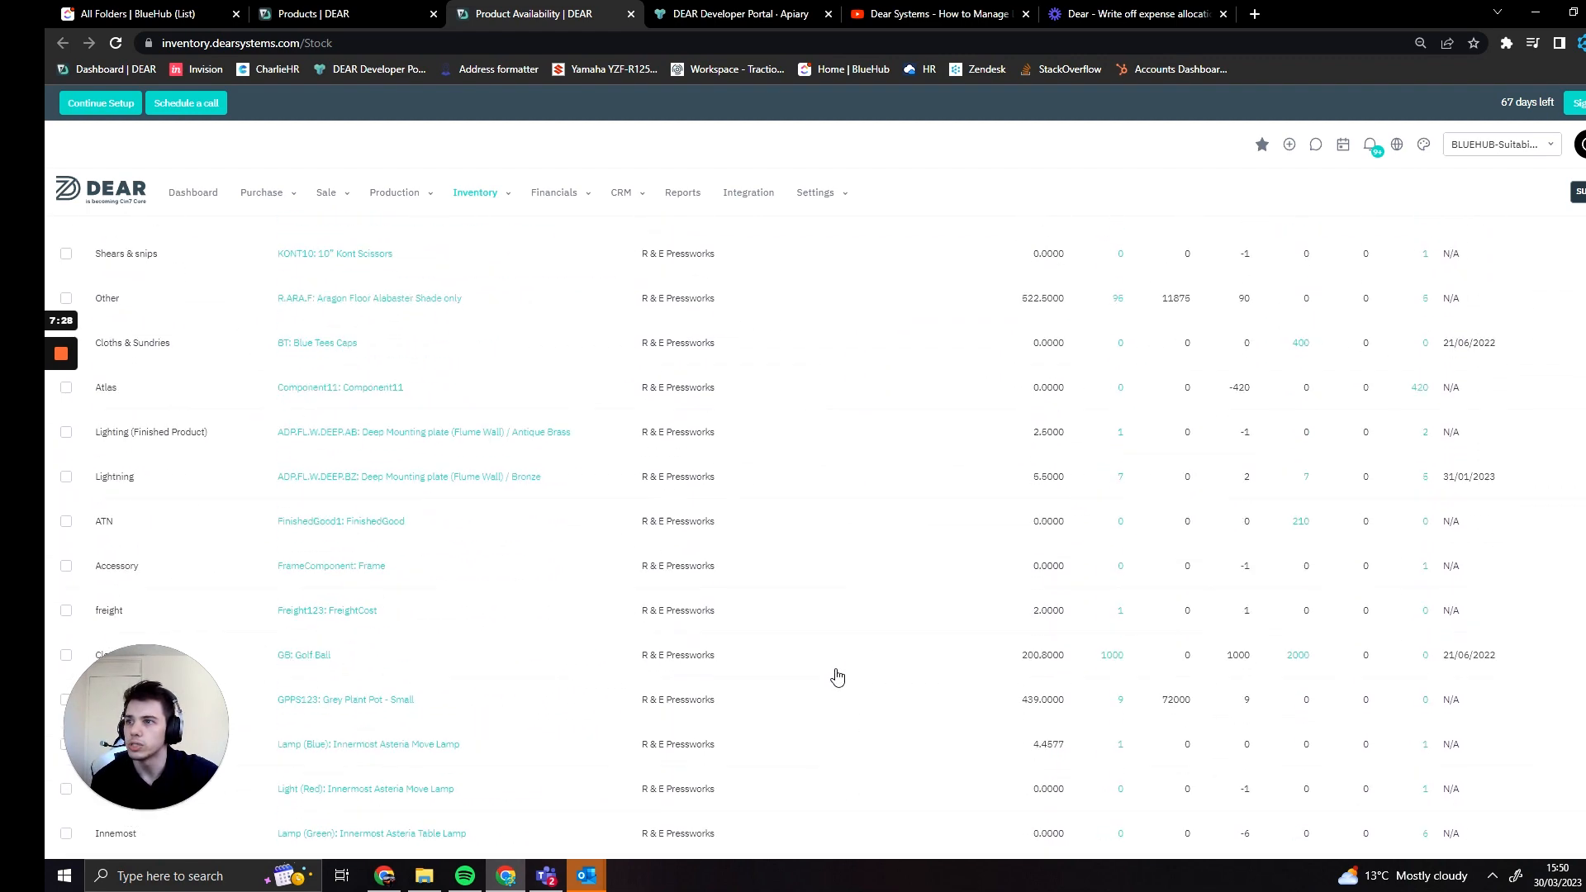
scroll(851, 684, up, 15)
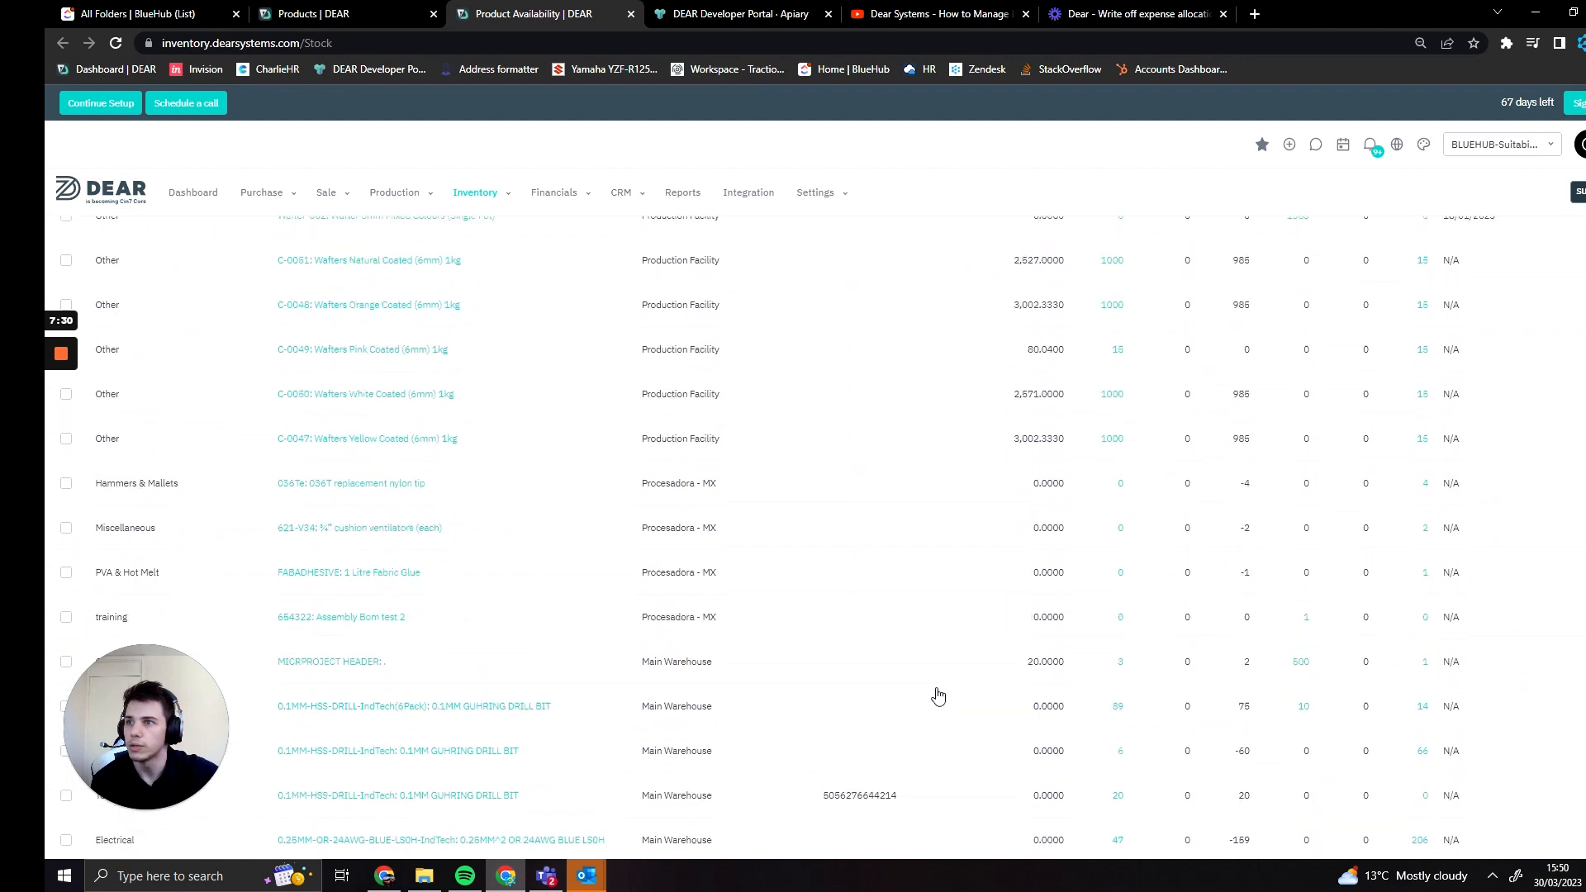
scroll(920, 702, up, 15)
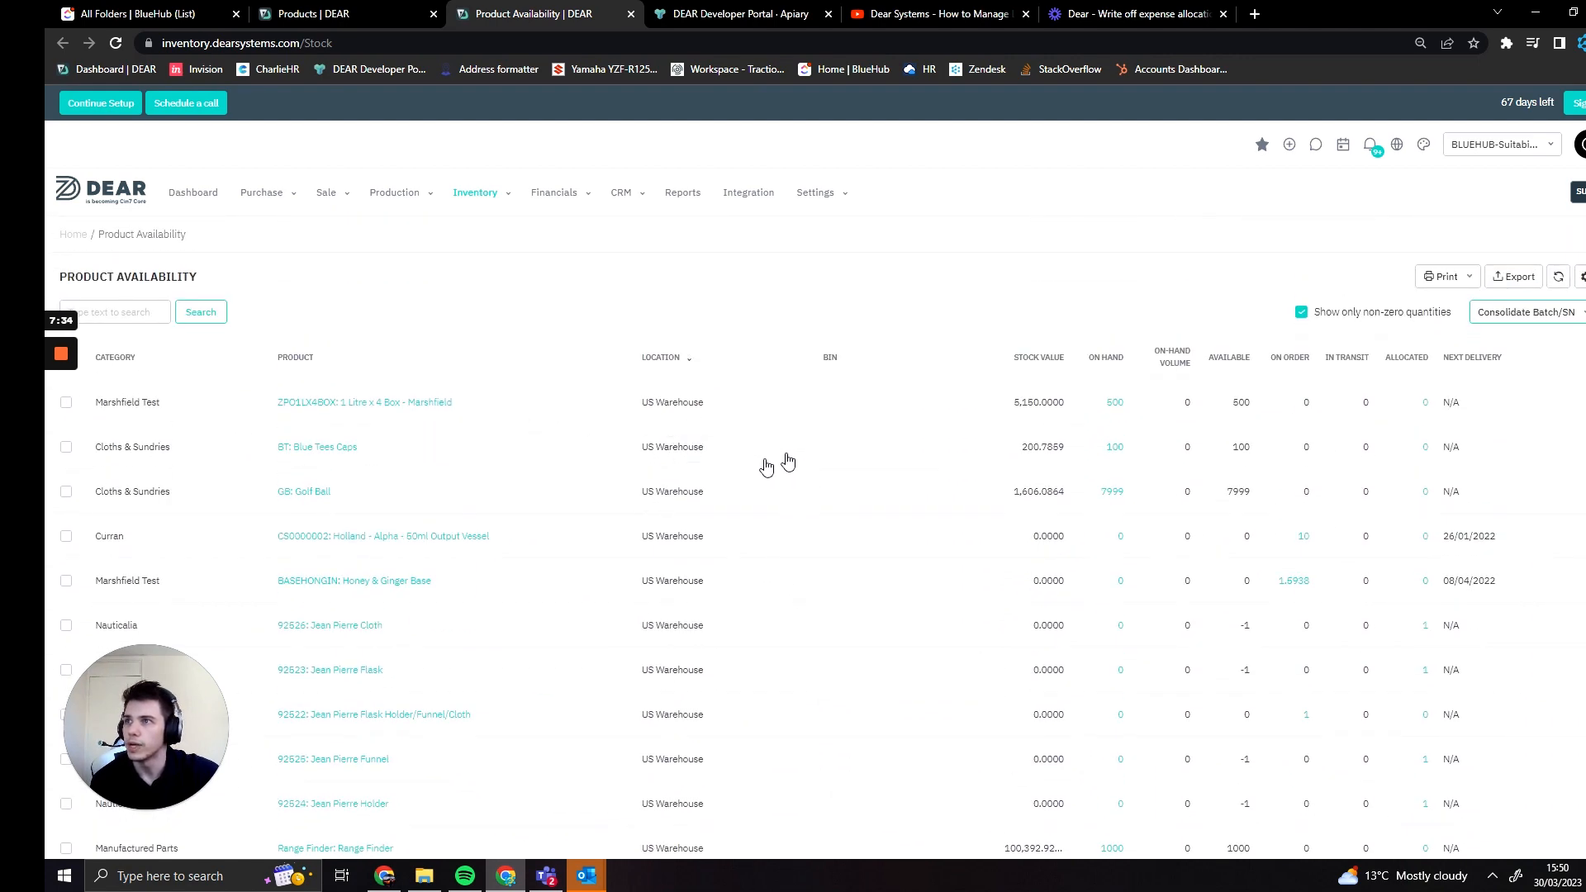
- Return to the new product's details and examine the available units of measure, without changing the selection
mouse_move(73, 362)
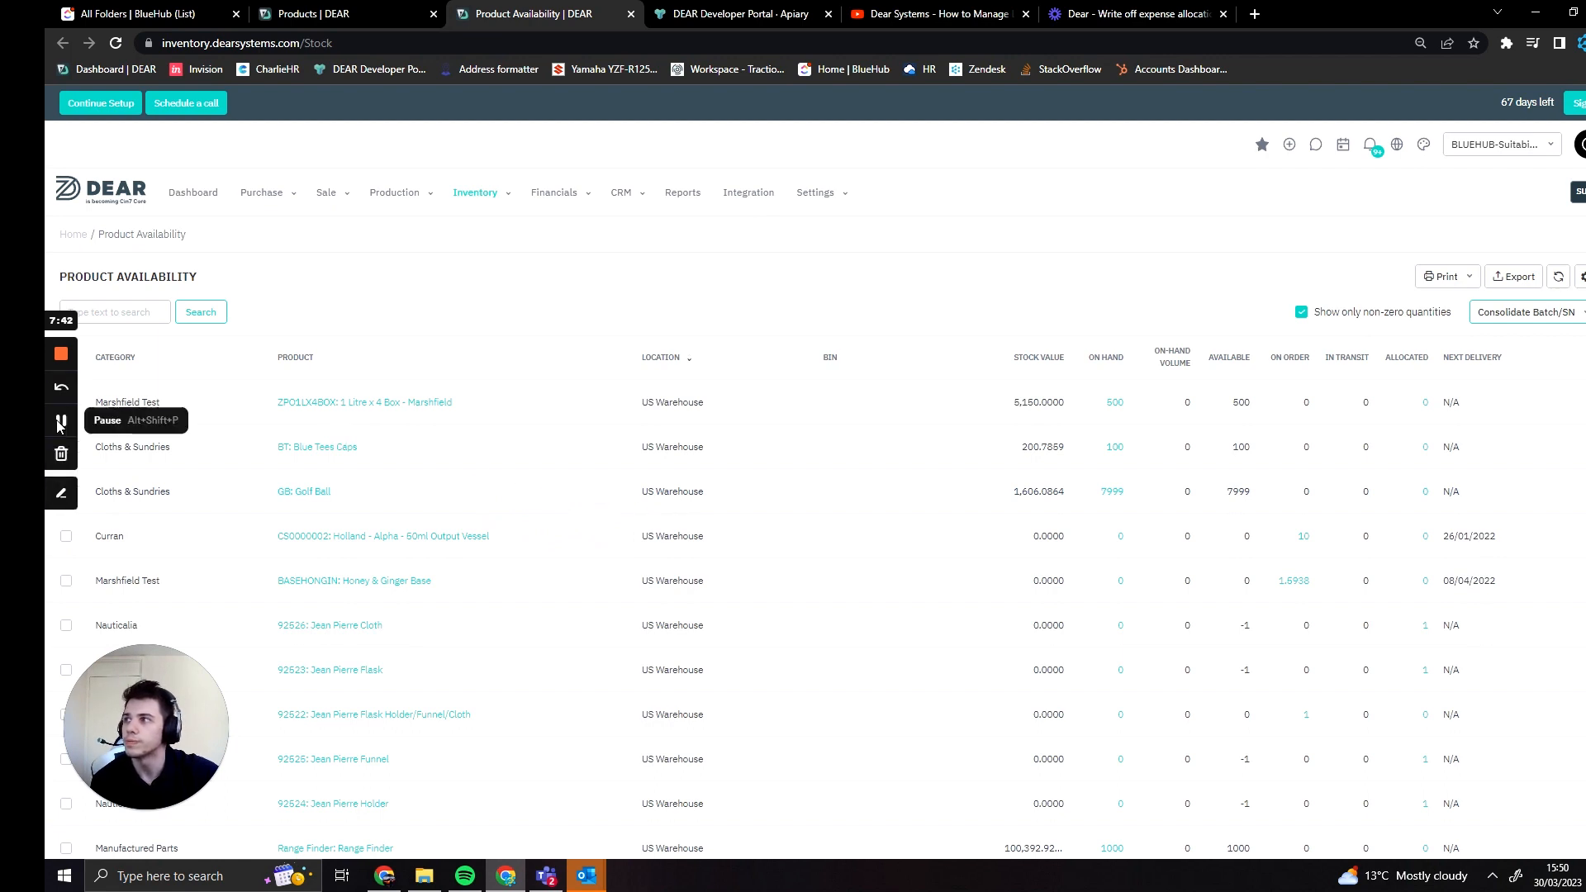
click(330, 14)
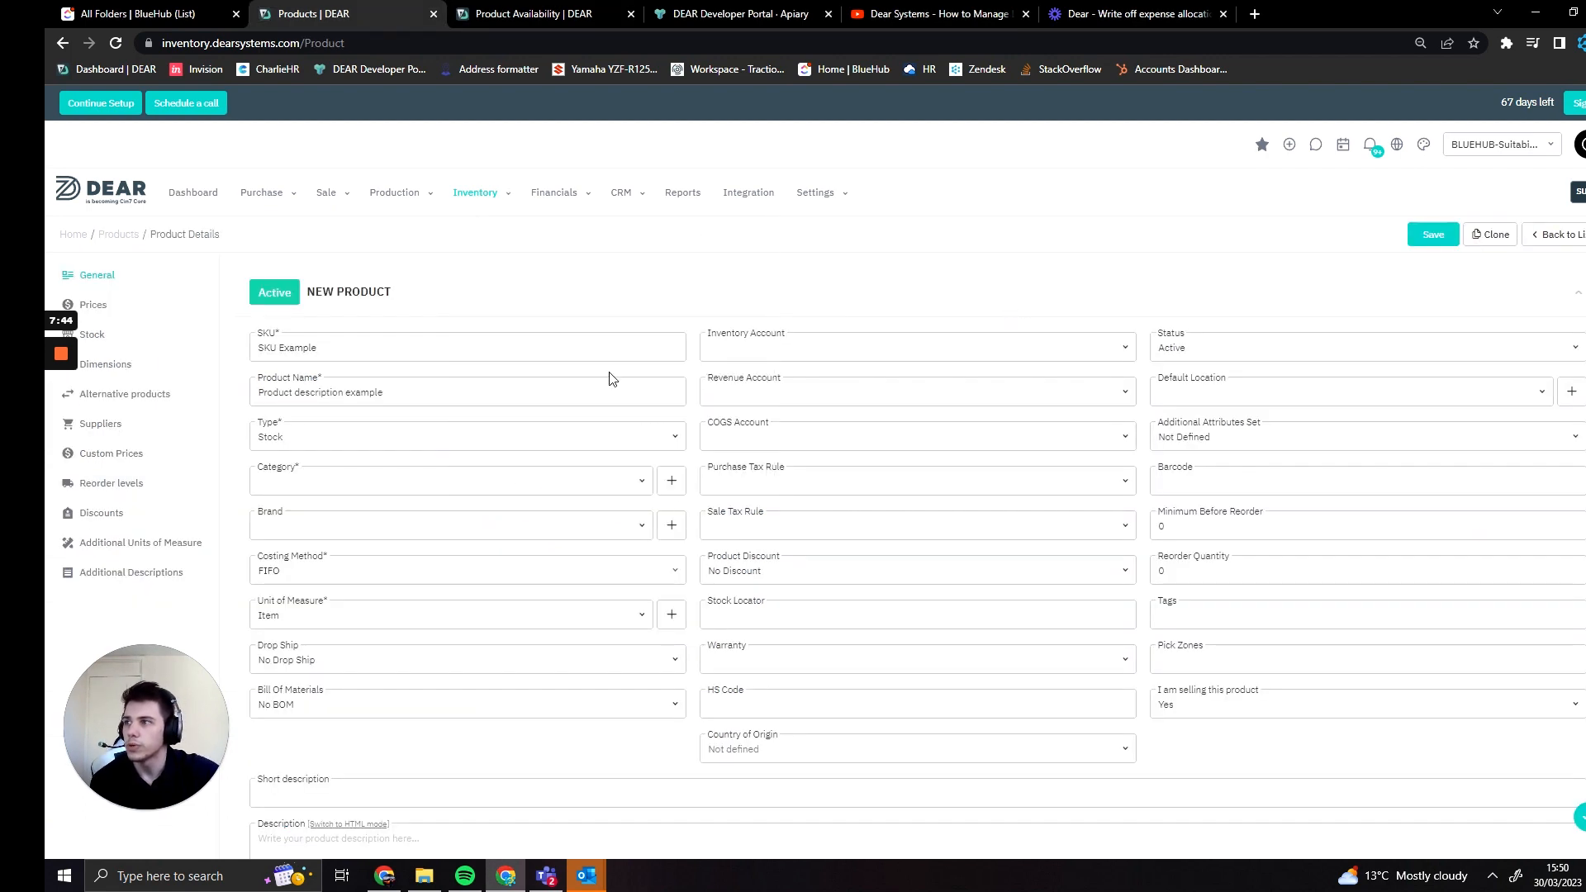
click(520, 621)
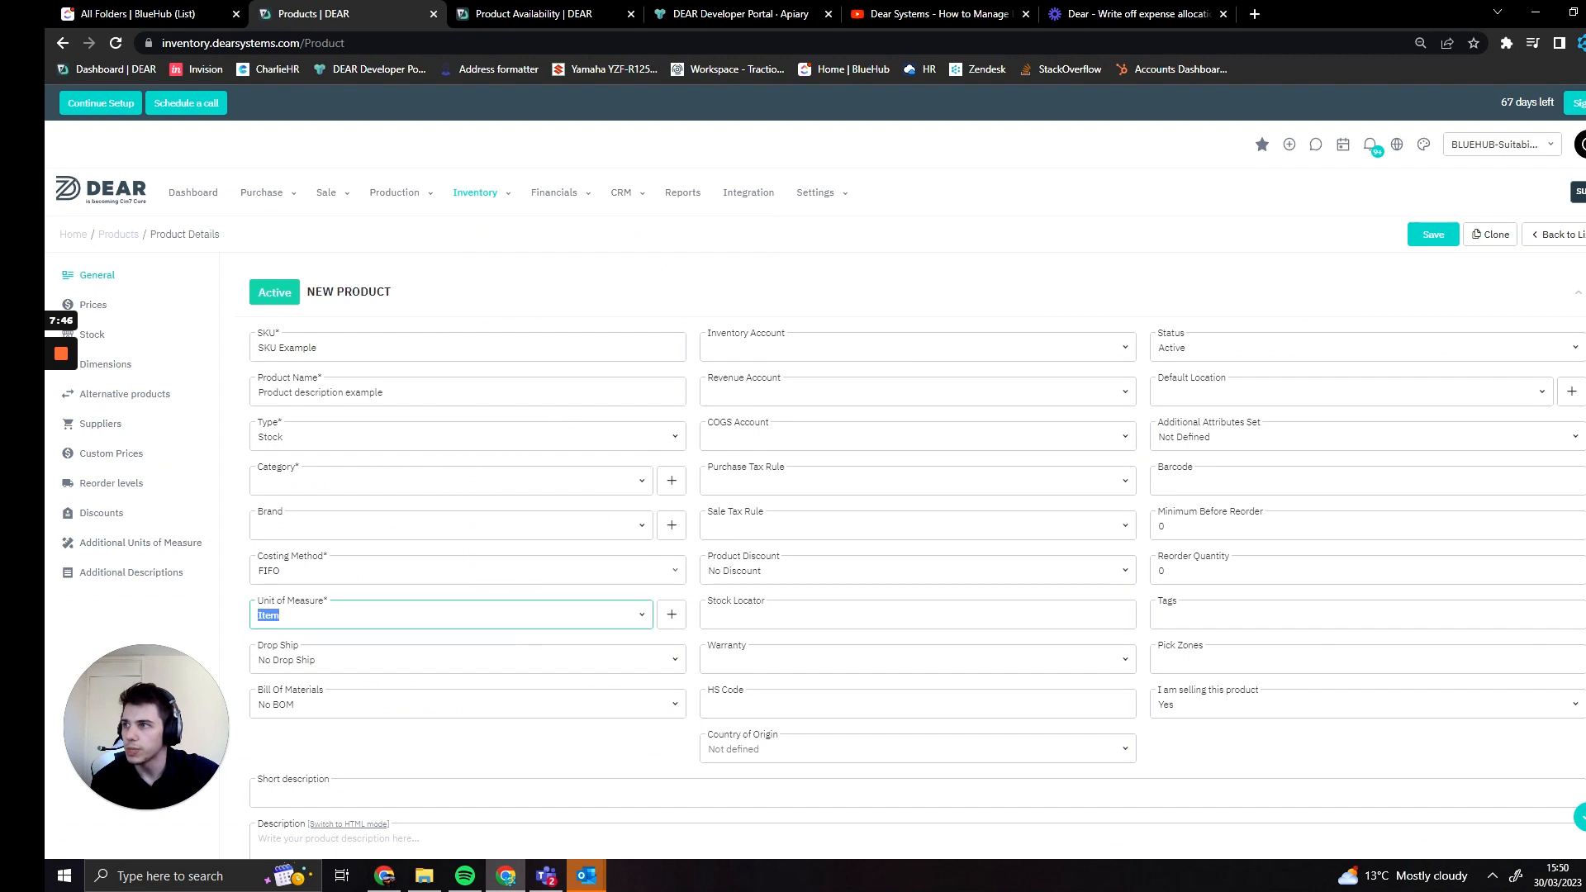
click(648, 622)
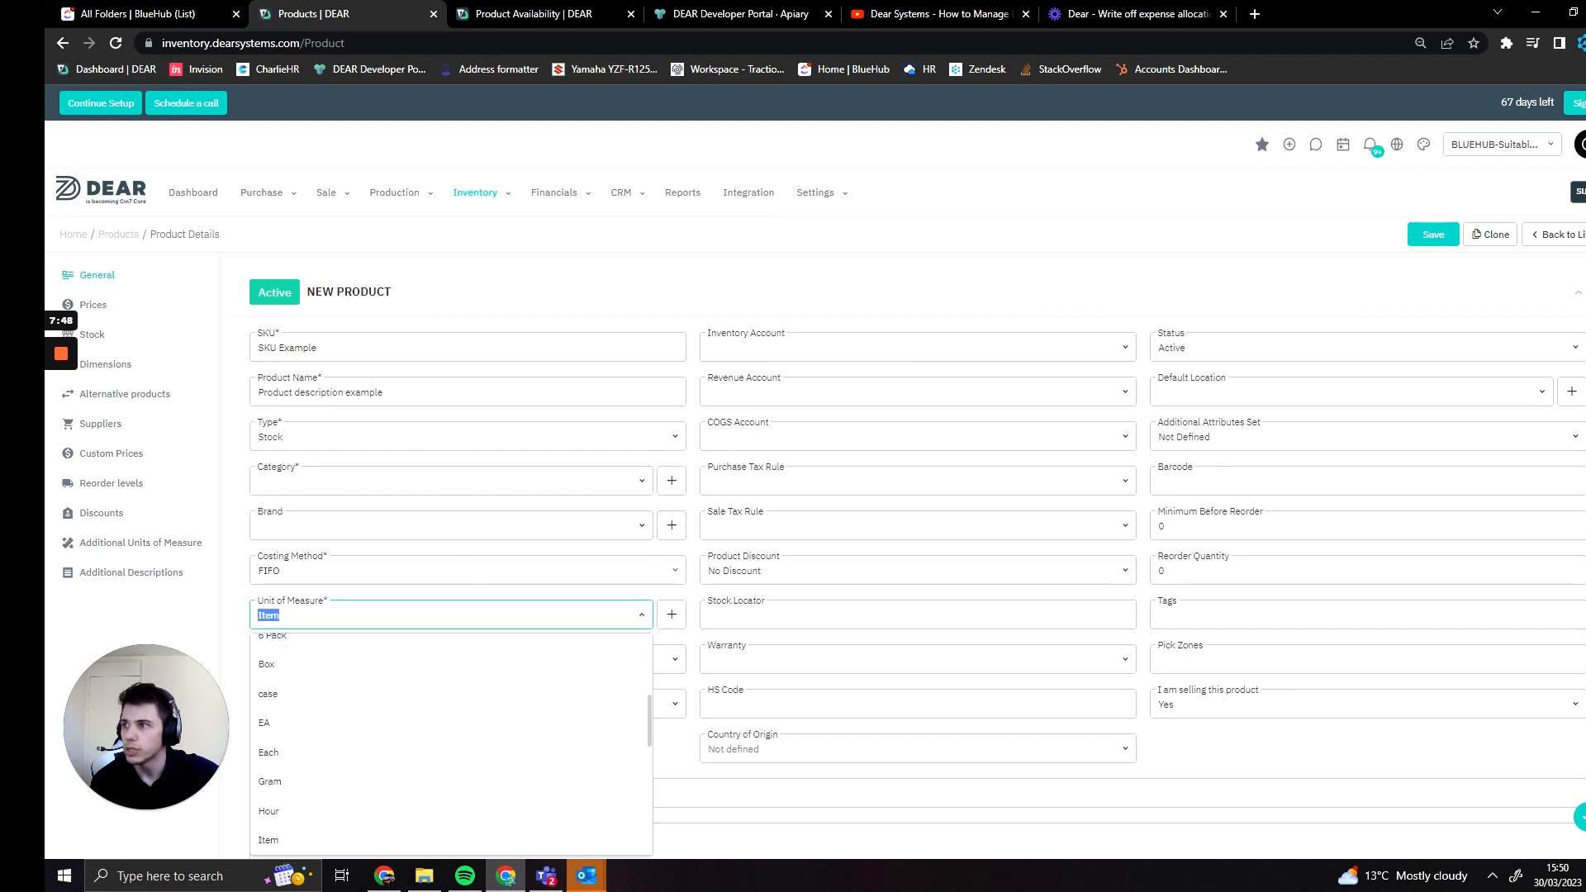
click(227, 617)
scroll(432, 561, down, 1)
click(450, 534)
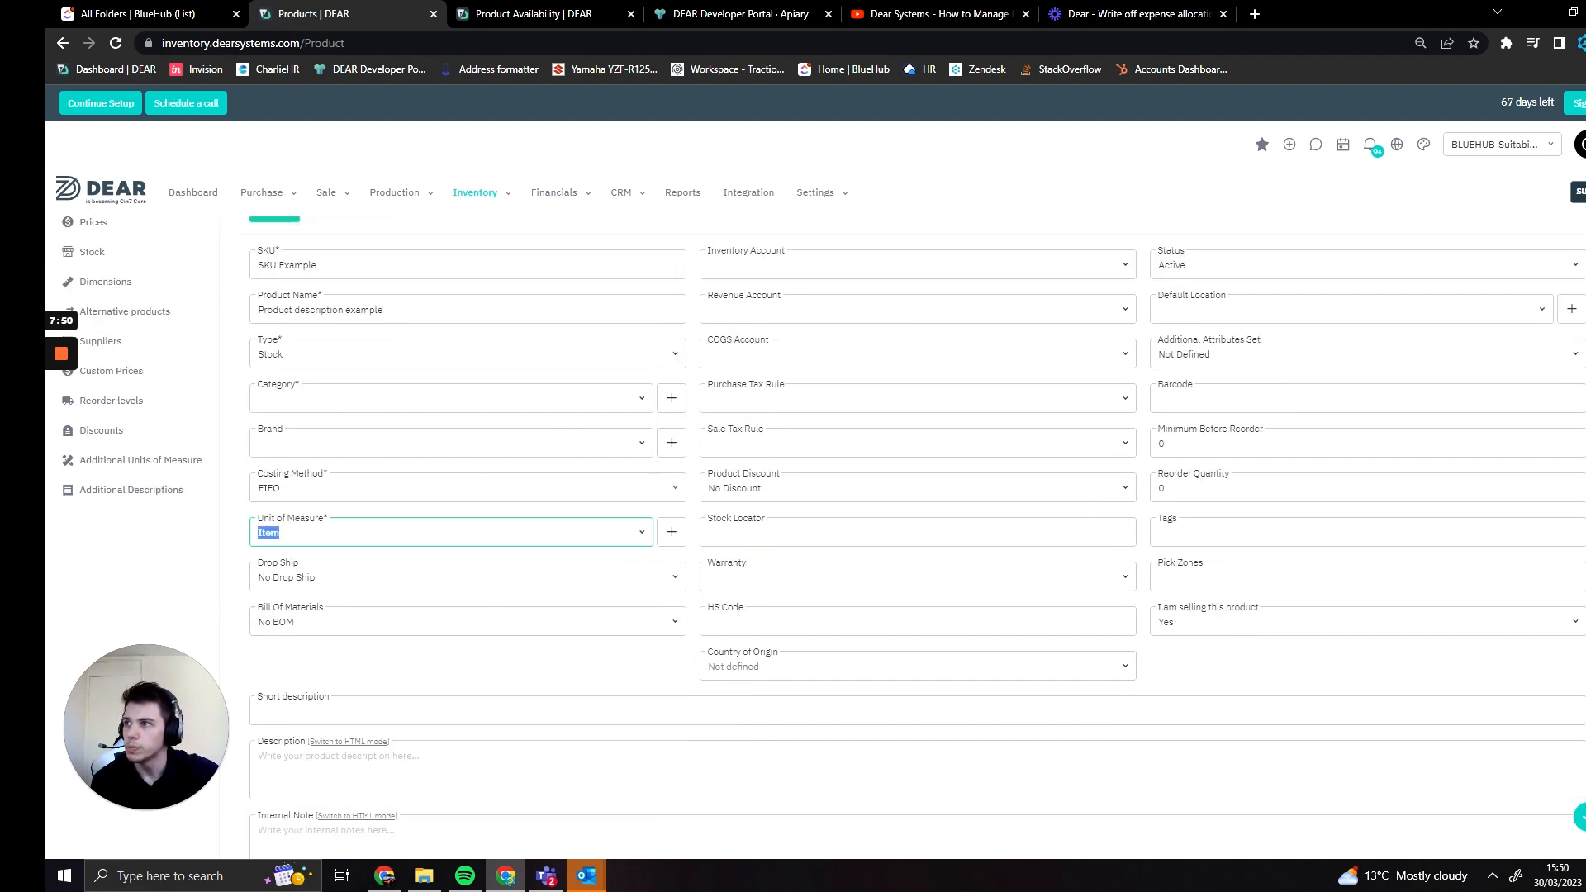
click(643, 534)
scroll(481, 616, up, 5)
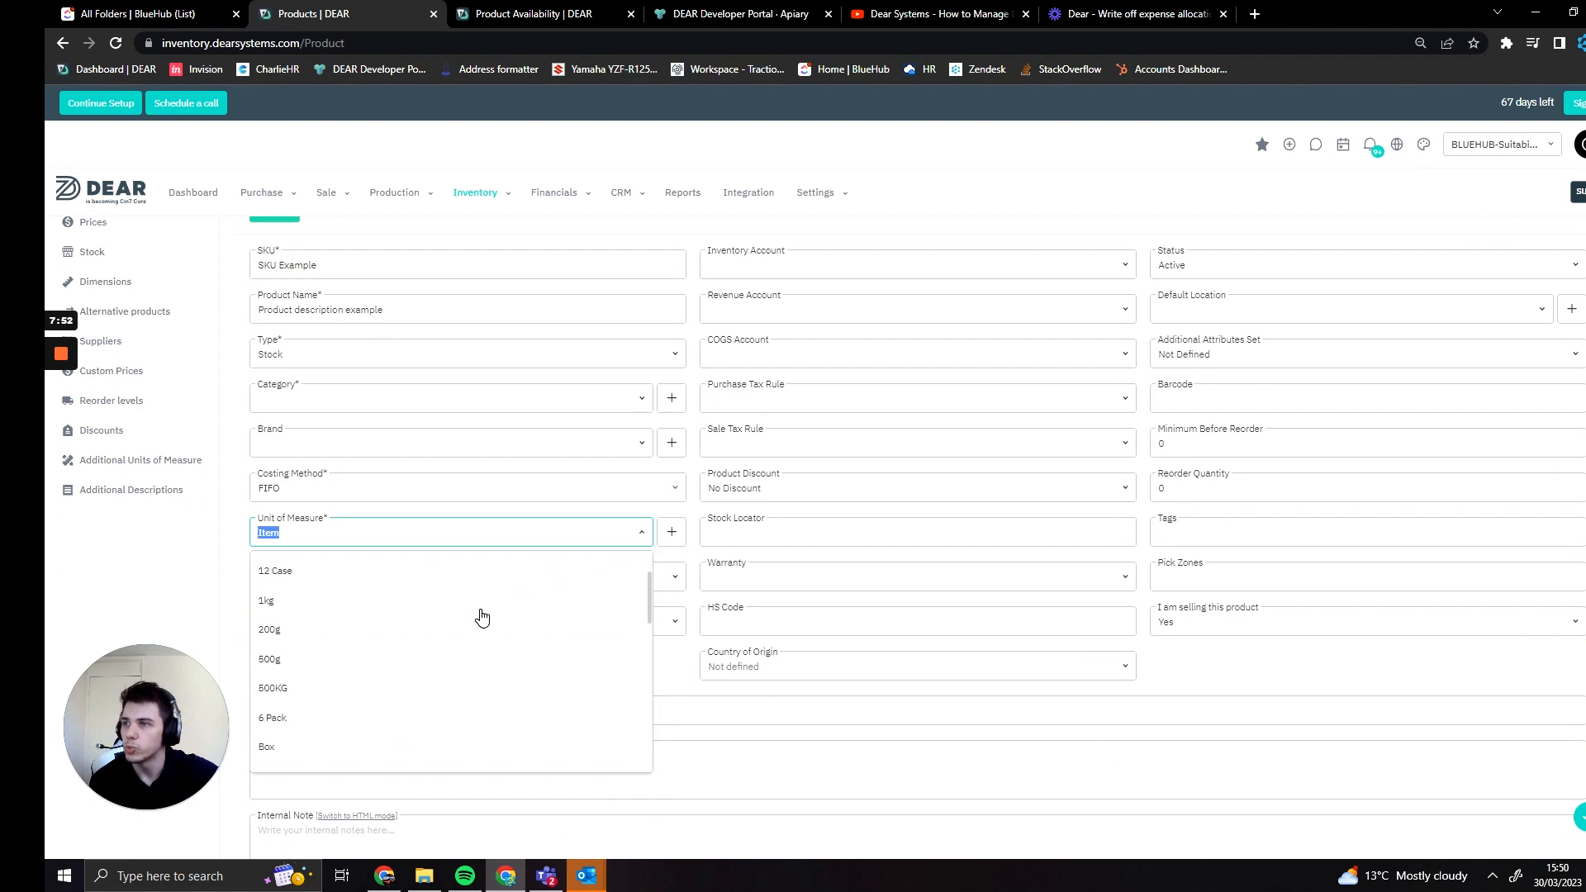
click(225, 593)
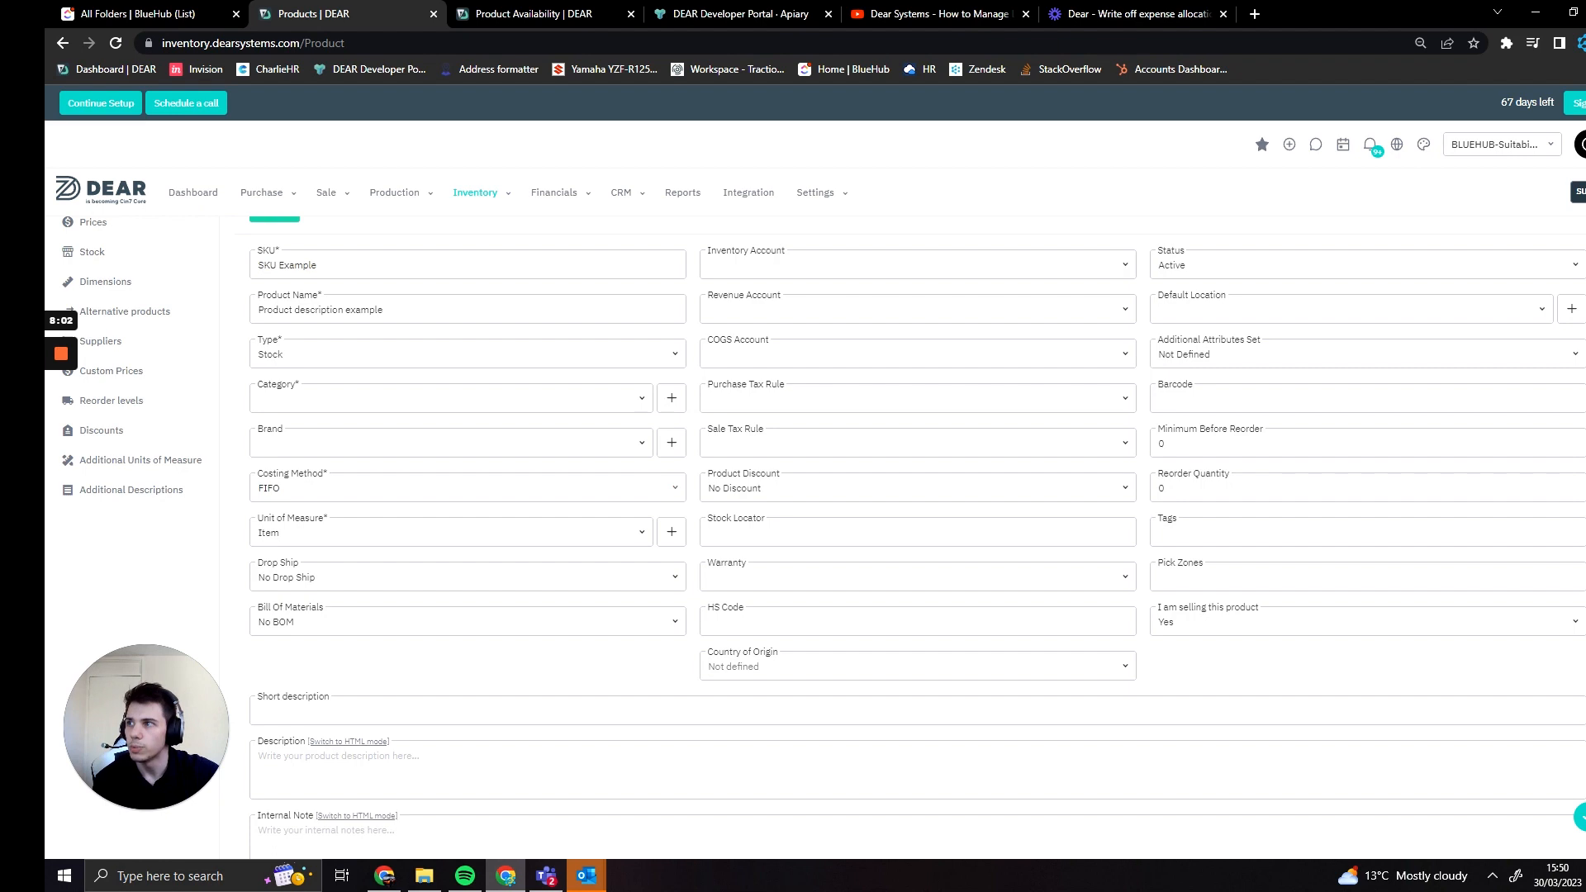
click(451, 533)
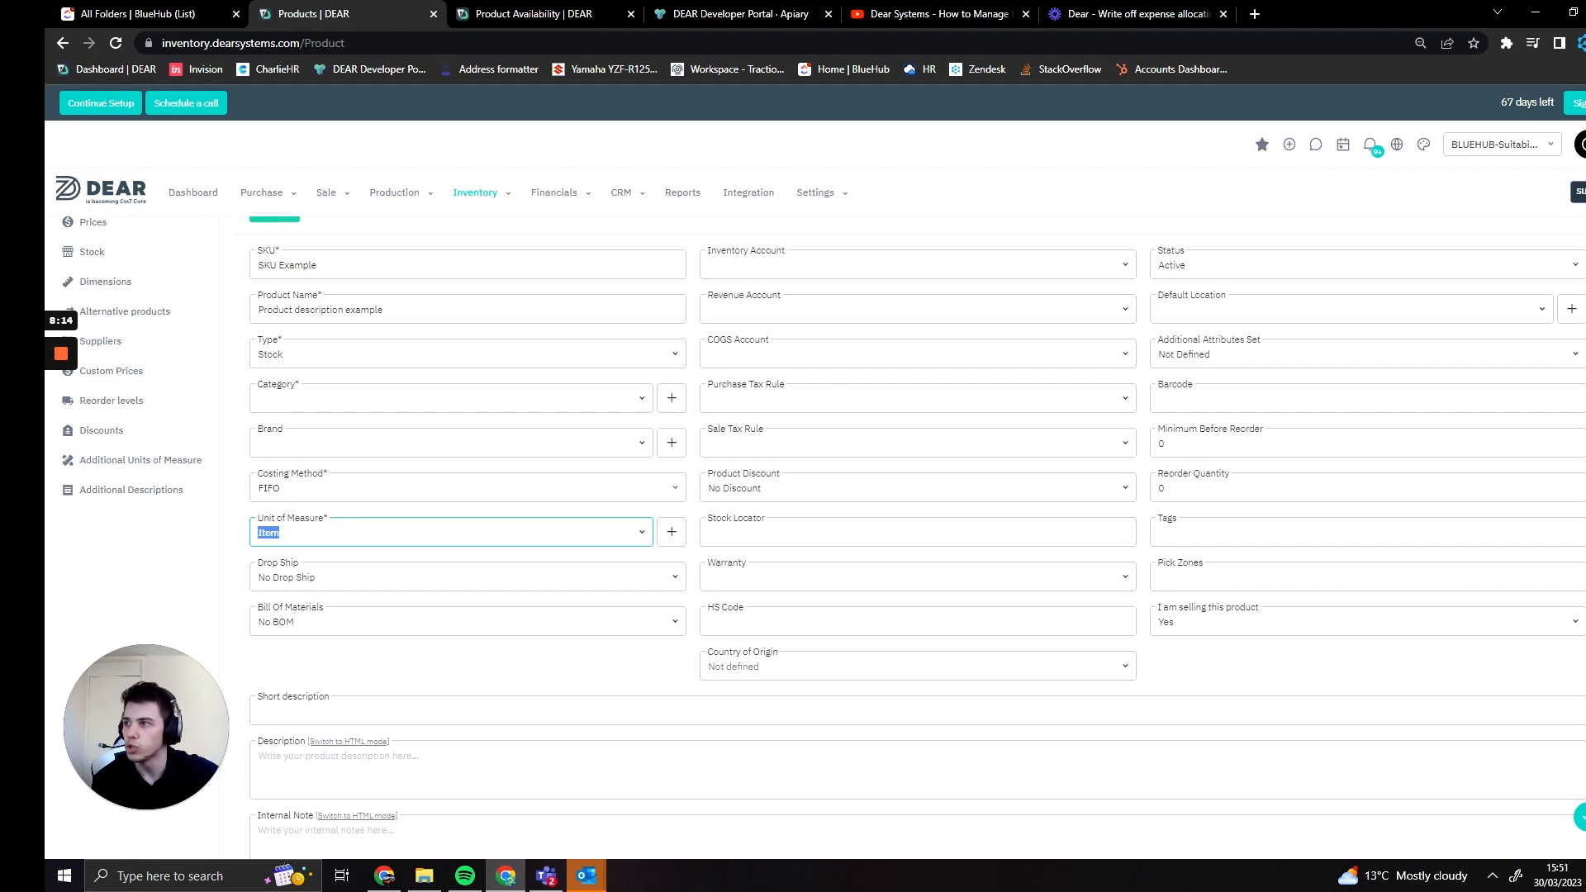
click(280, 533)
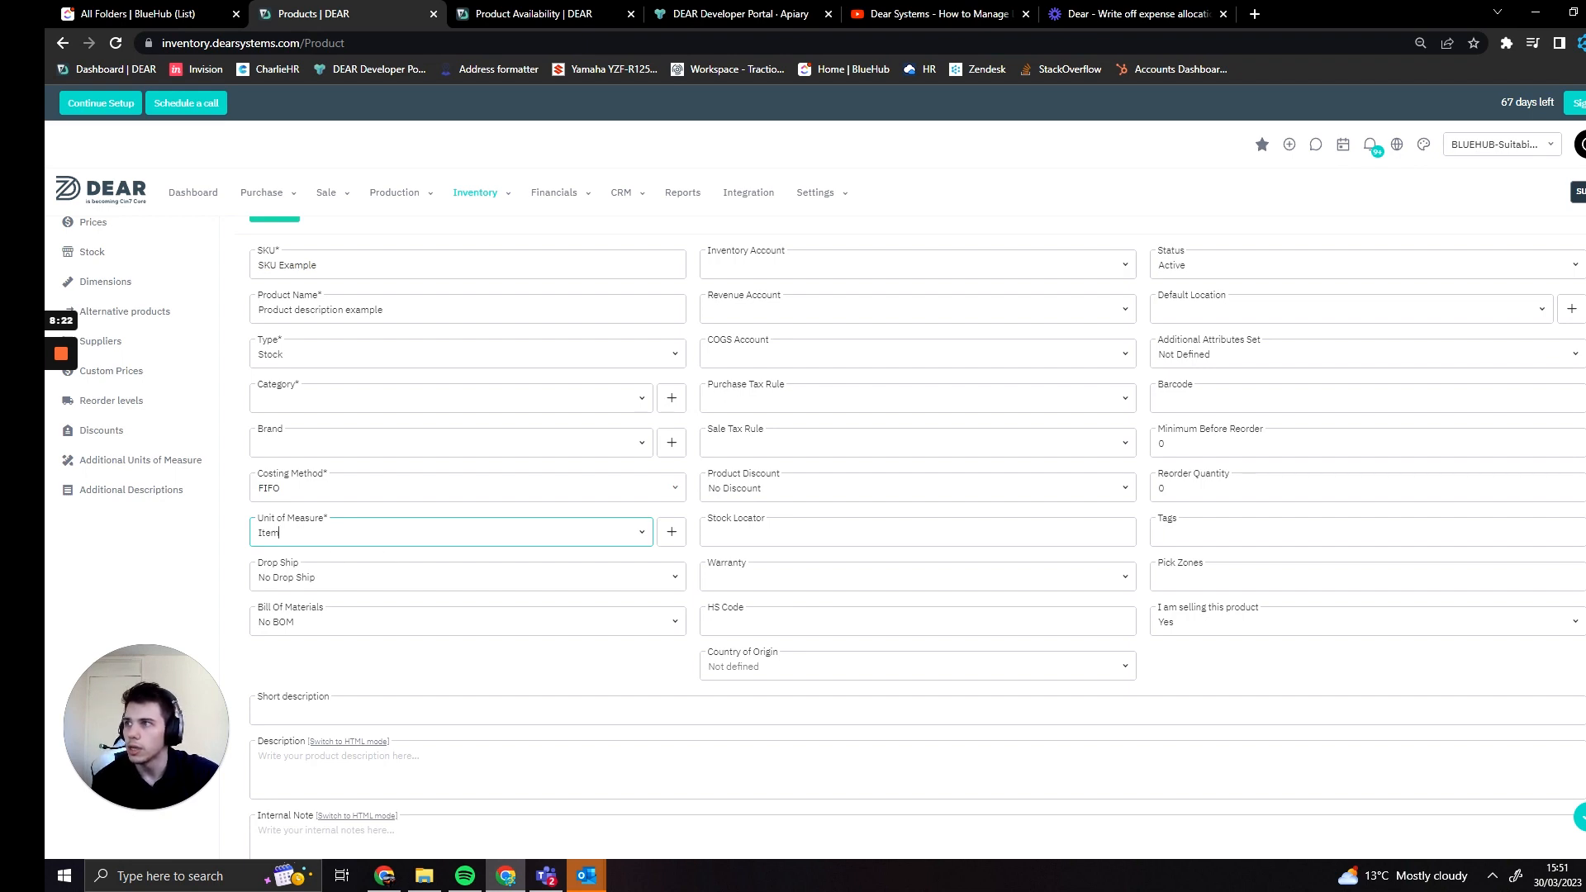
click(213, 545)
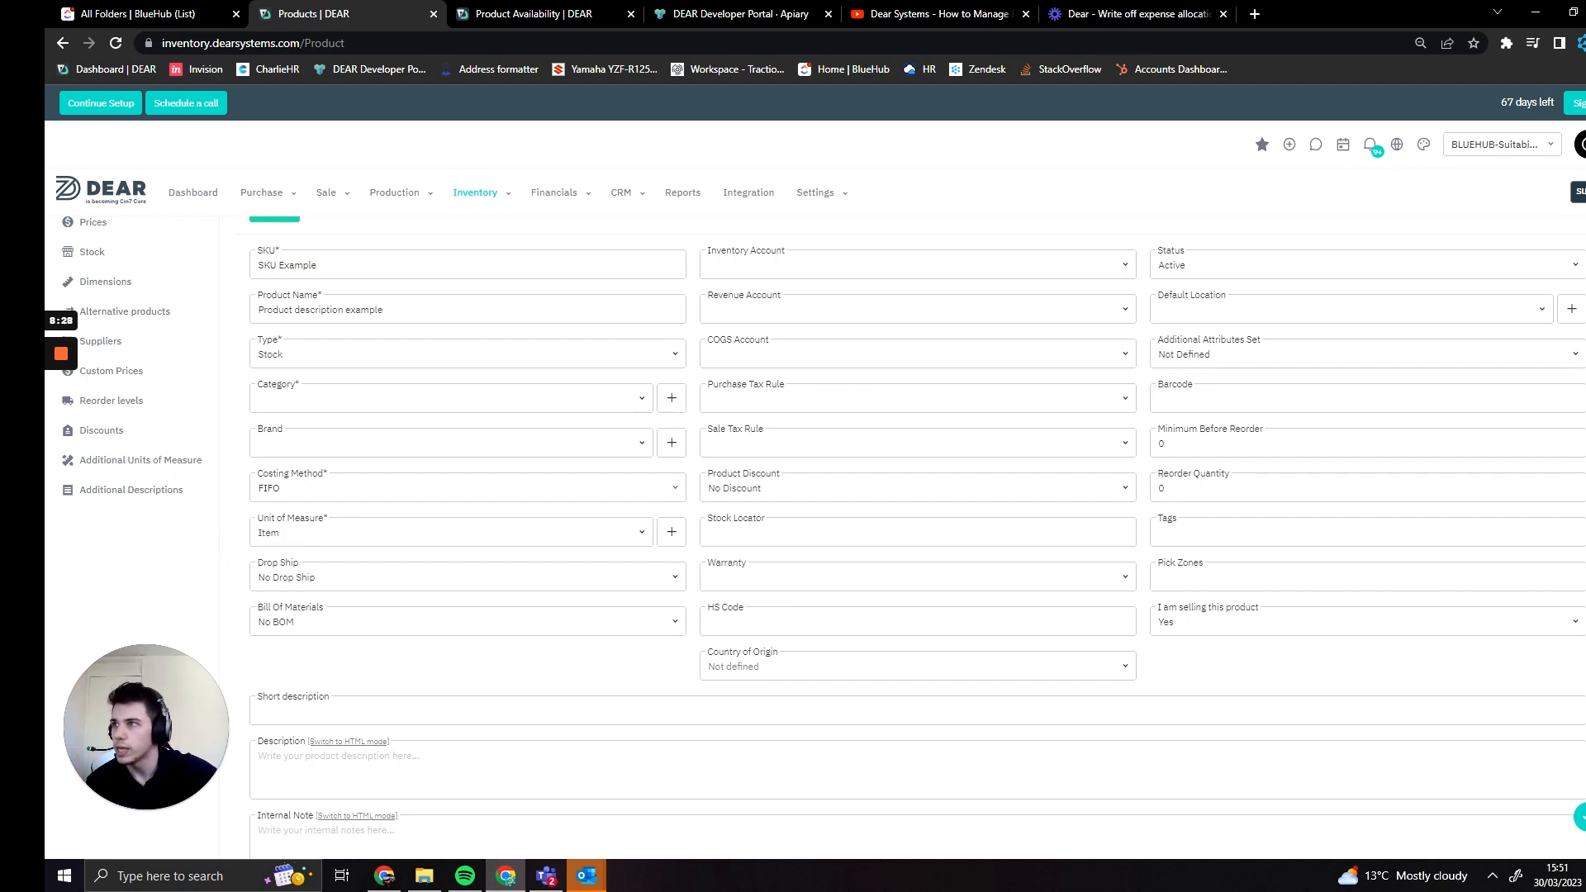
click(347, 533)
click(190, 529)
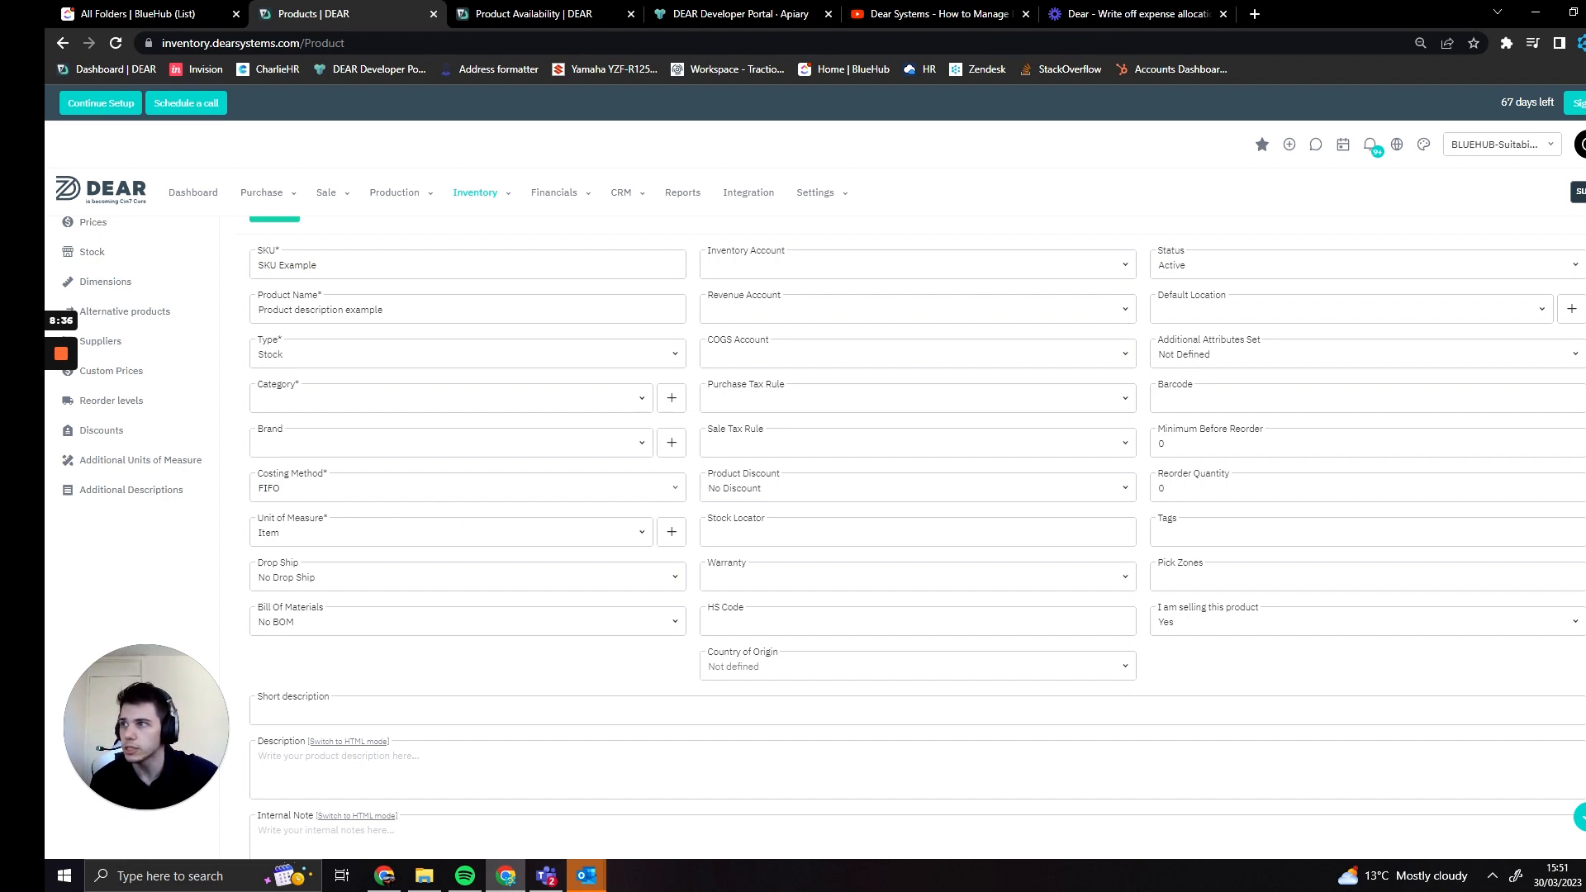
click(347, 533)
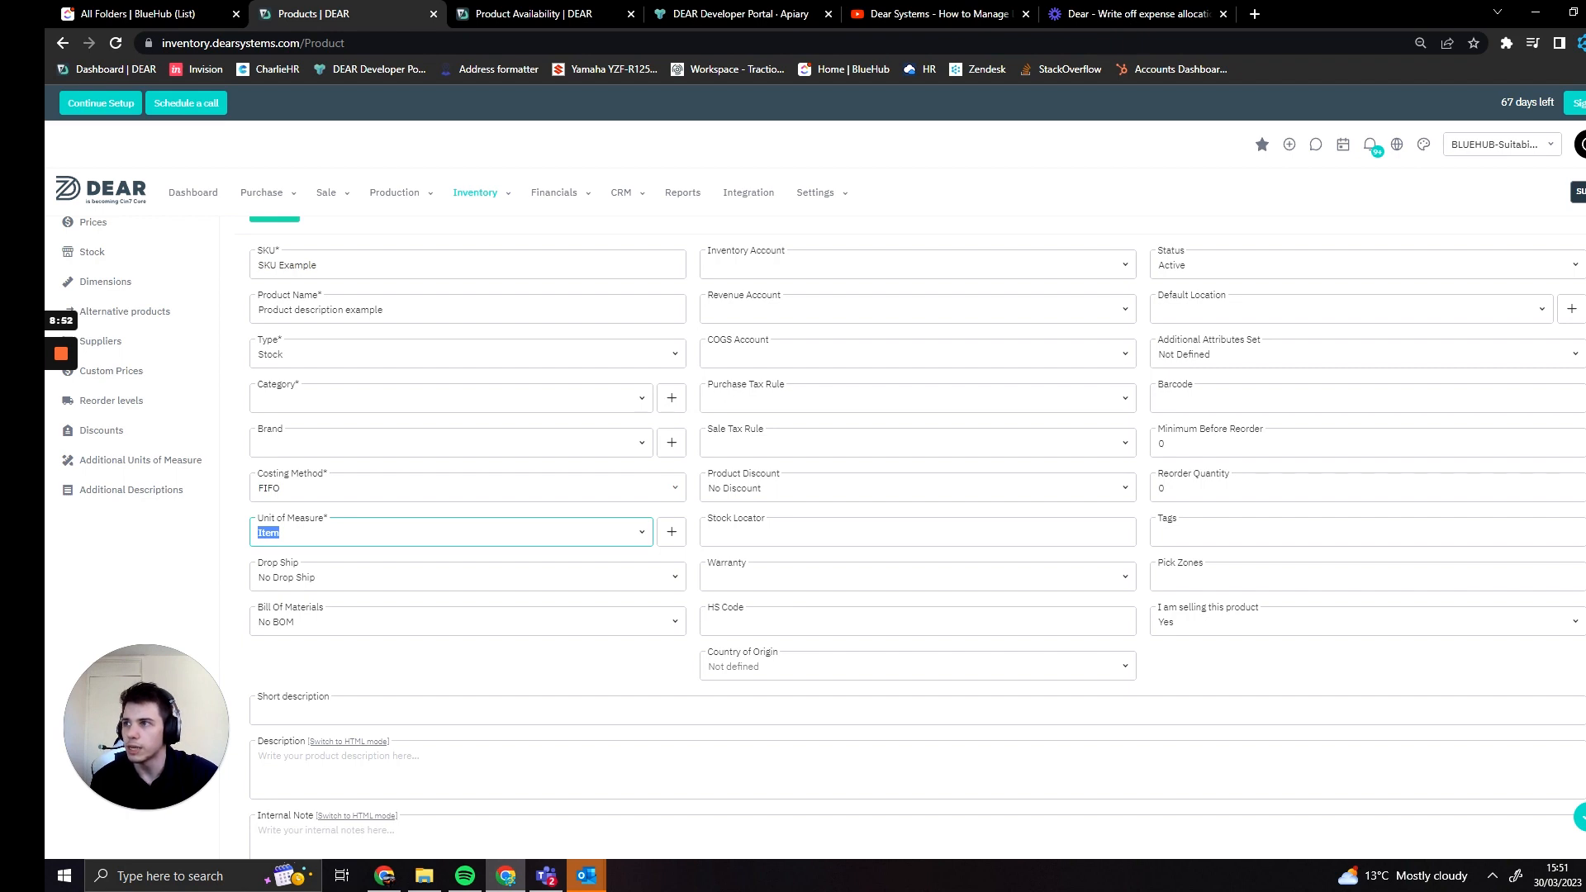
click(151, 591)
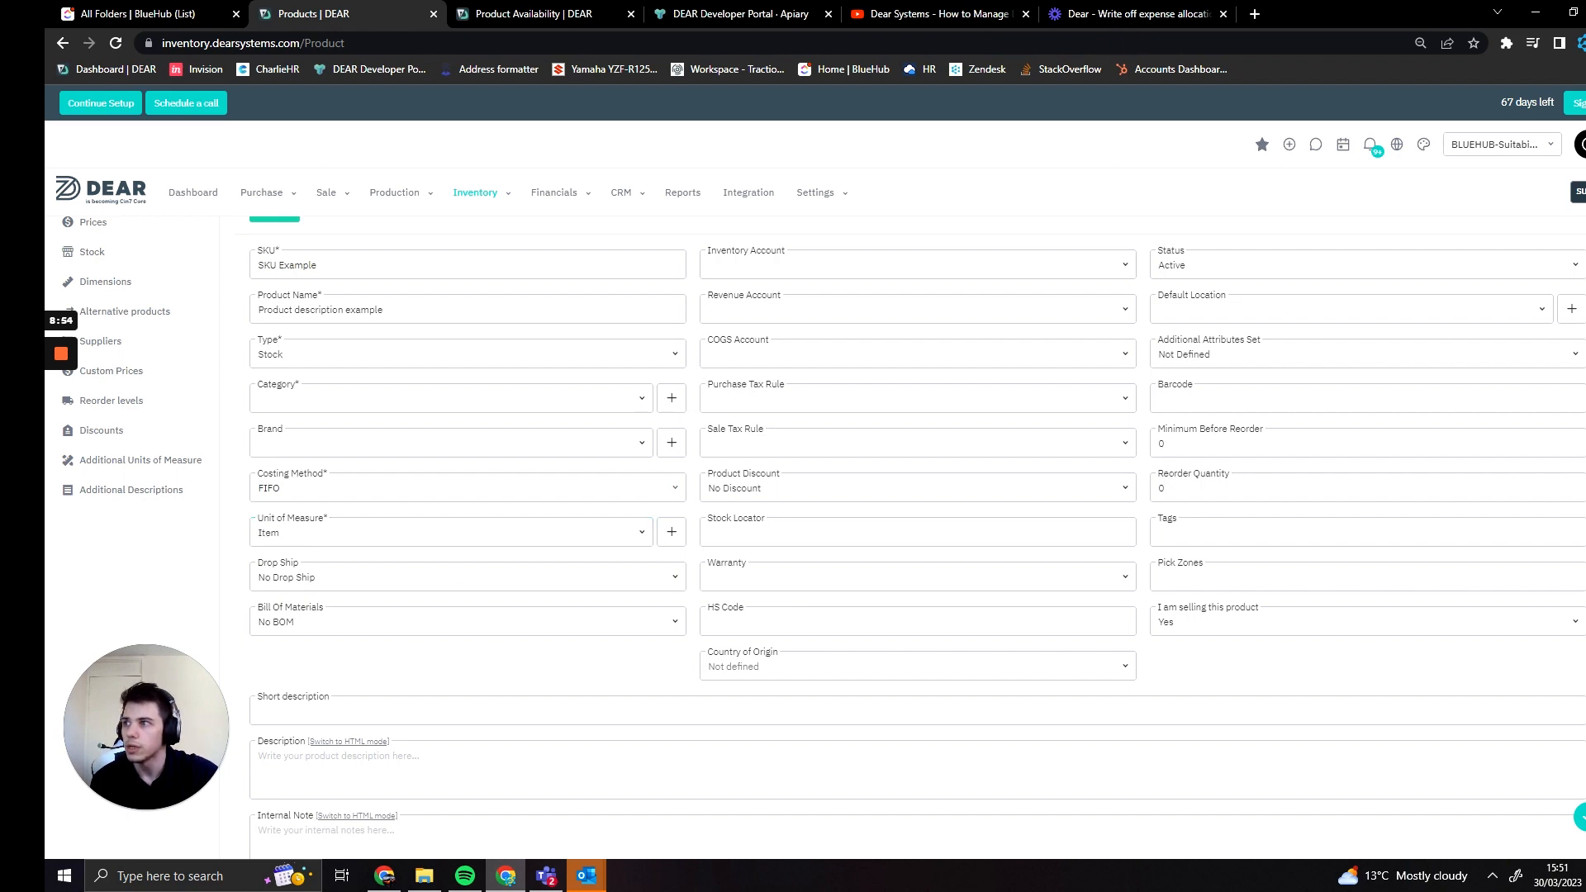
- Examine the new product's Drop Ship options, from No Drop Ship to Always Drop Ship, without changing the selection
click(403, 582)
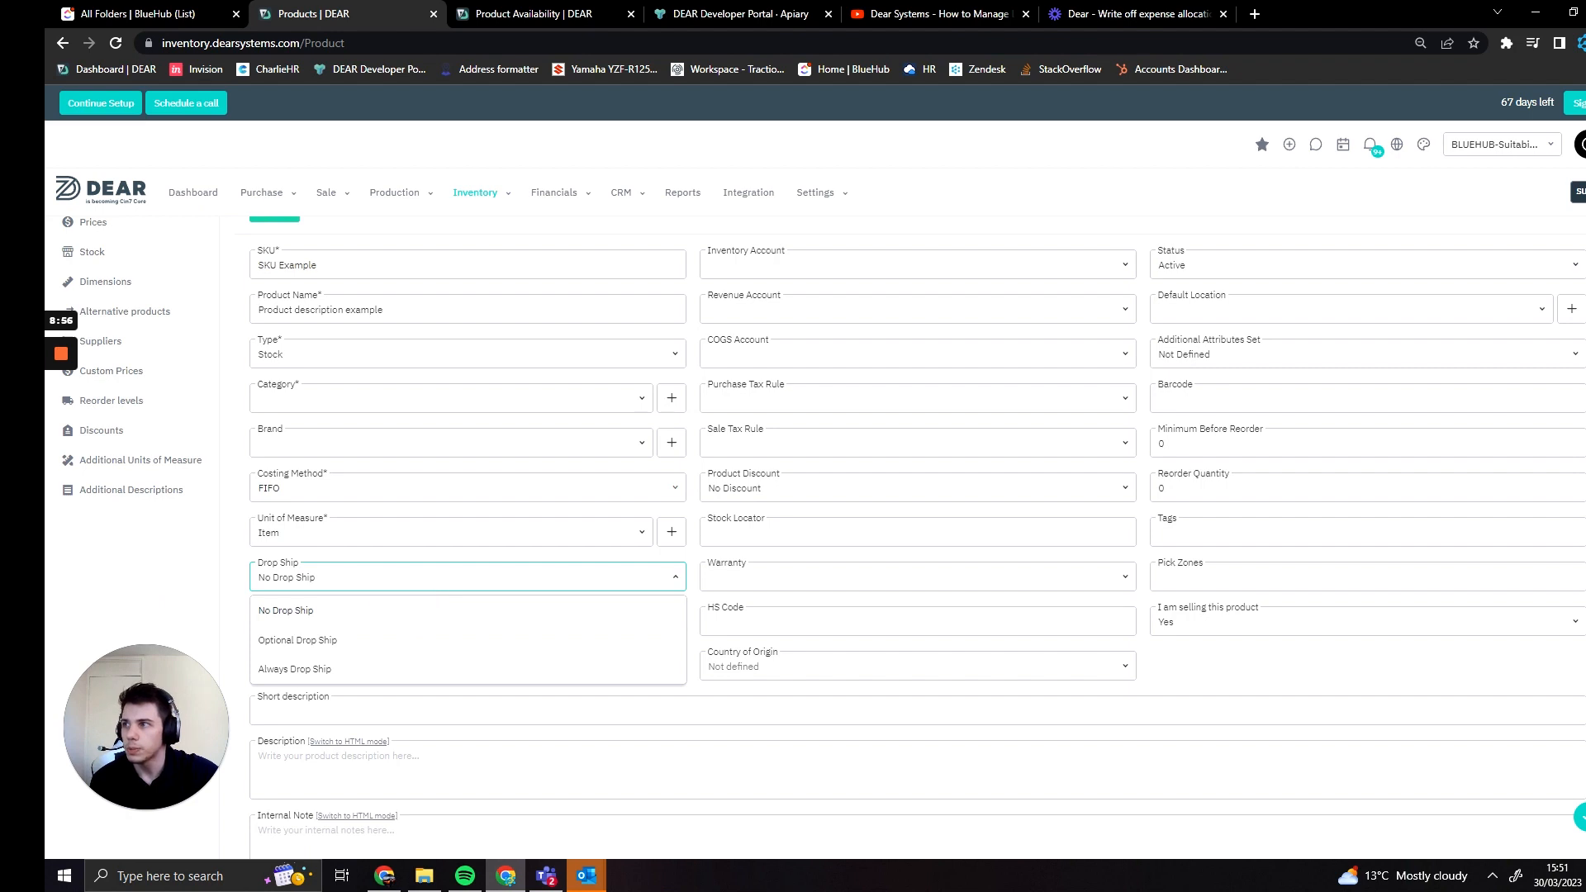
click(675, 576)
click(206, 560)
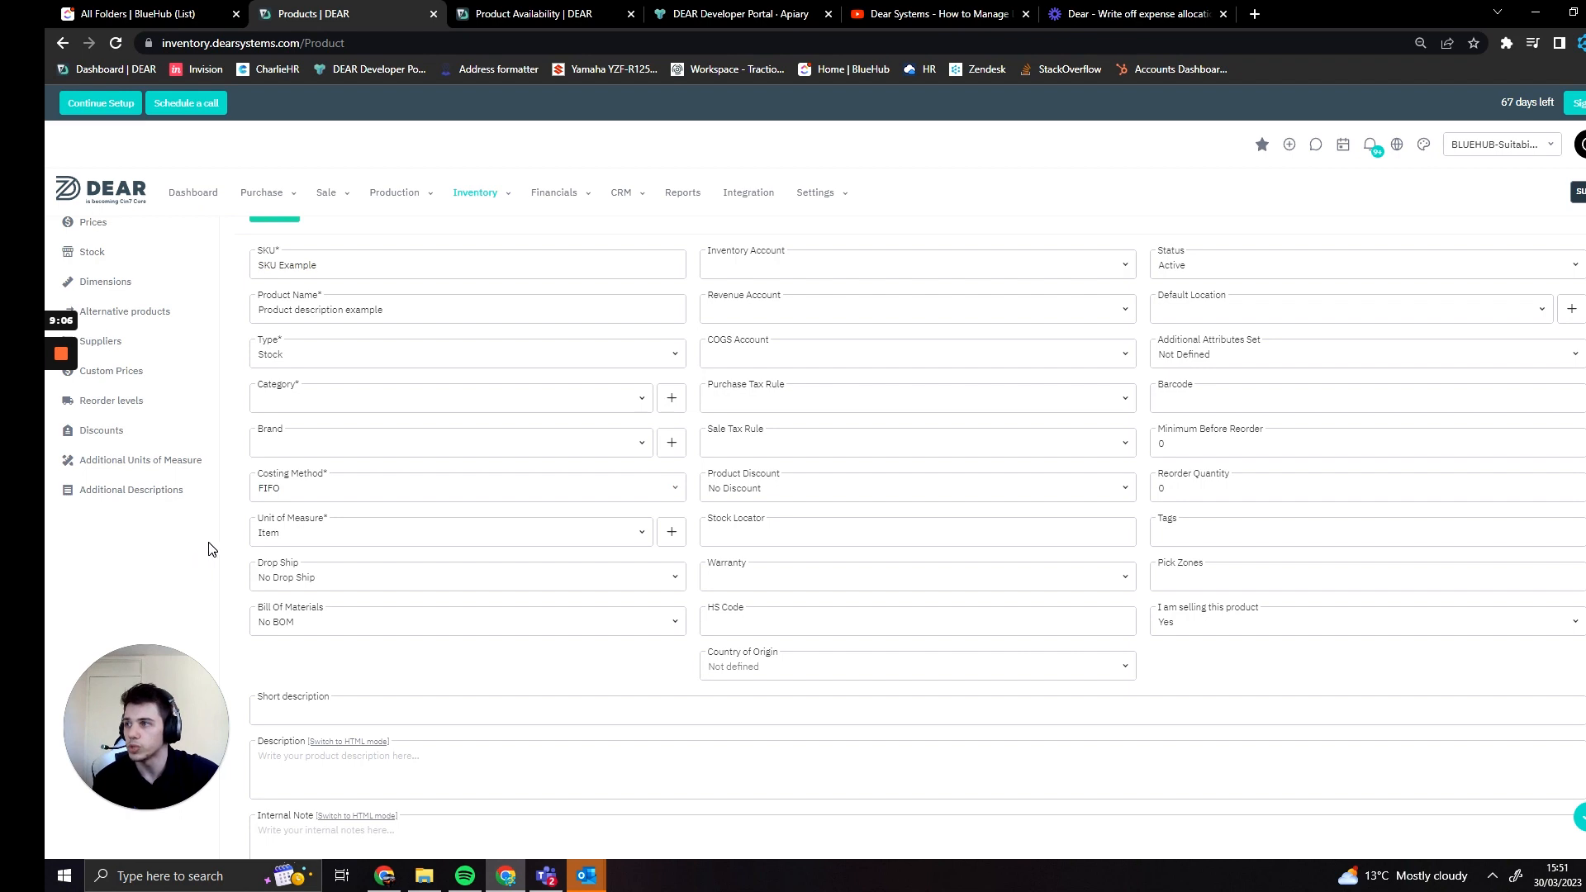
click(452, 577)
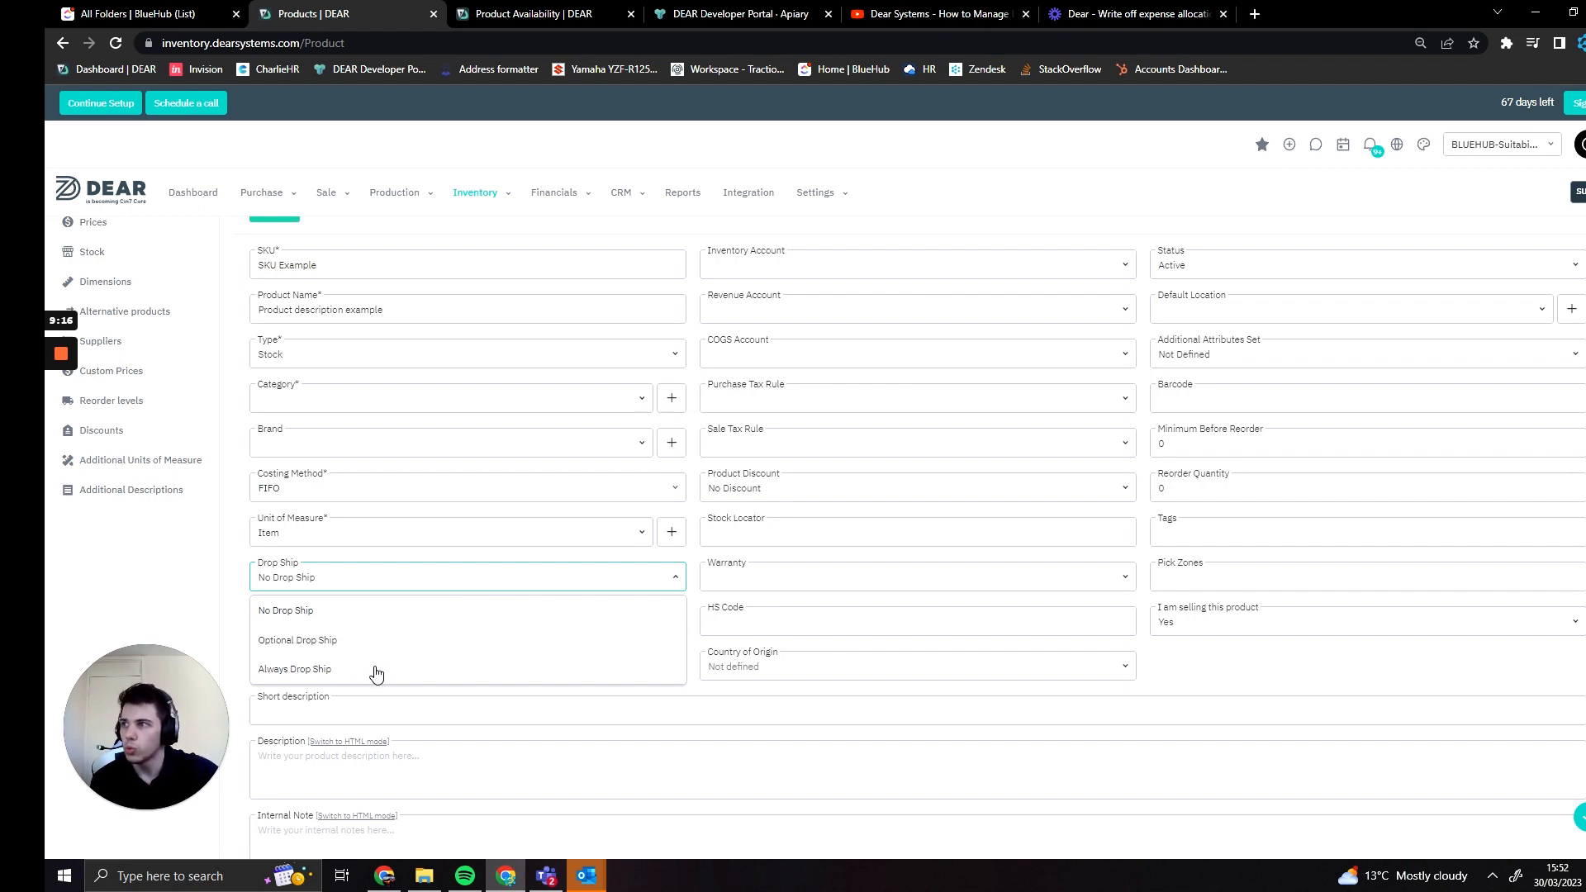
click(334, 626)
scroll(117, 556, up, 1)
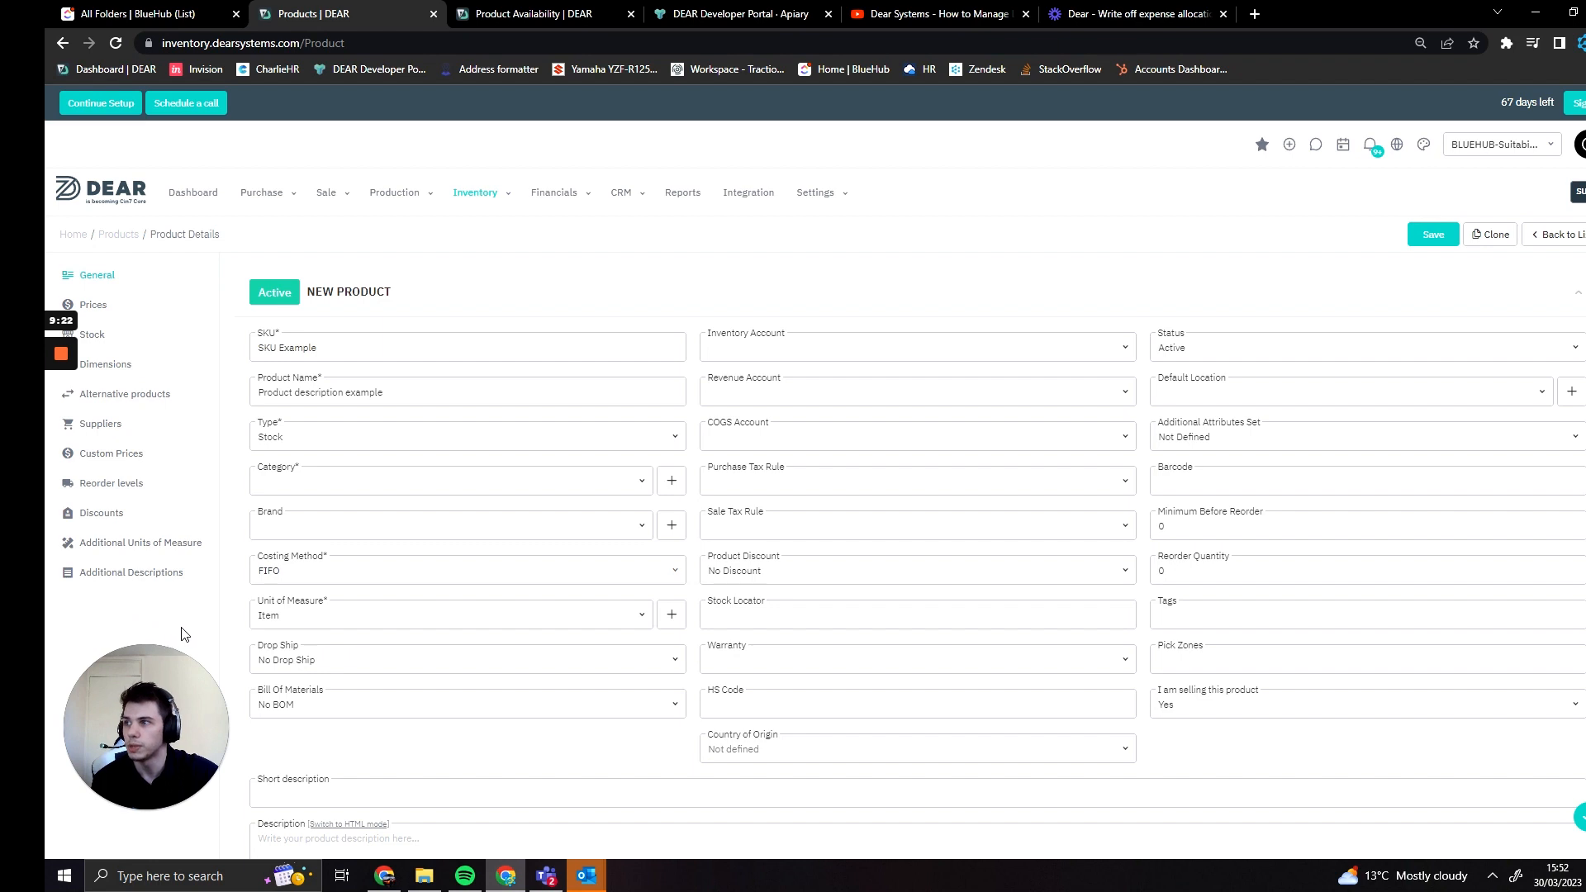
- Look over the Bill Of Materials options and recheck the Drop Ship options, keeping No BOM and No Drop Ship selected
scroll(184, 635, down, 2)
scroll(183, 635, up, 1)
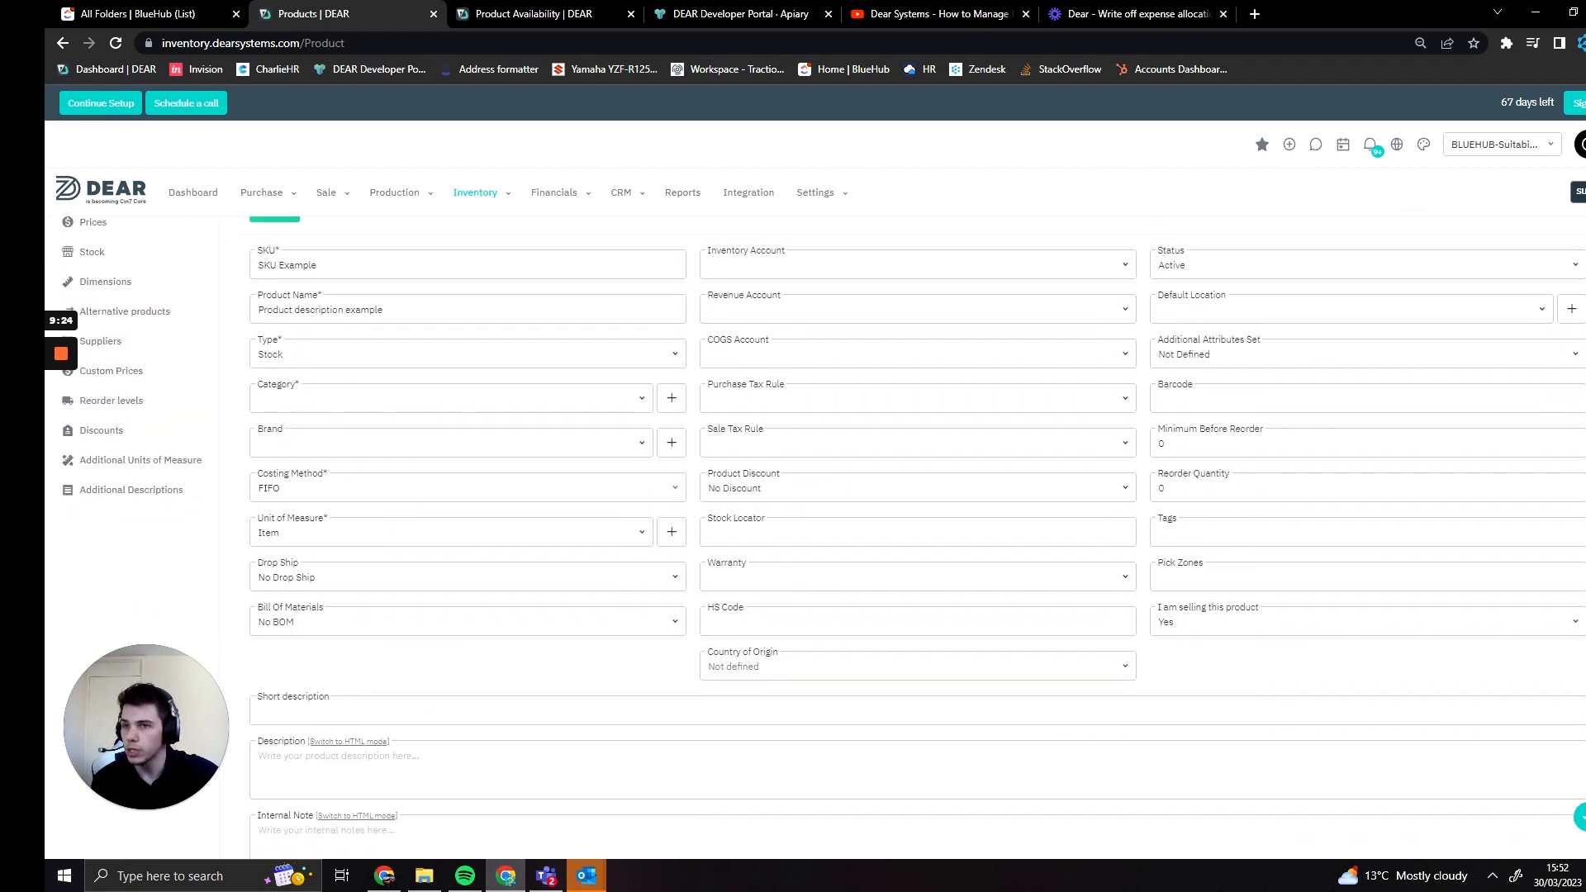
scroll(274, 644, down, 1)
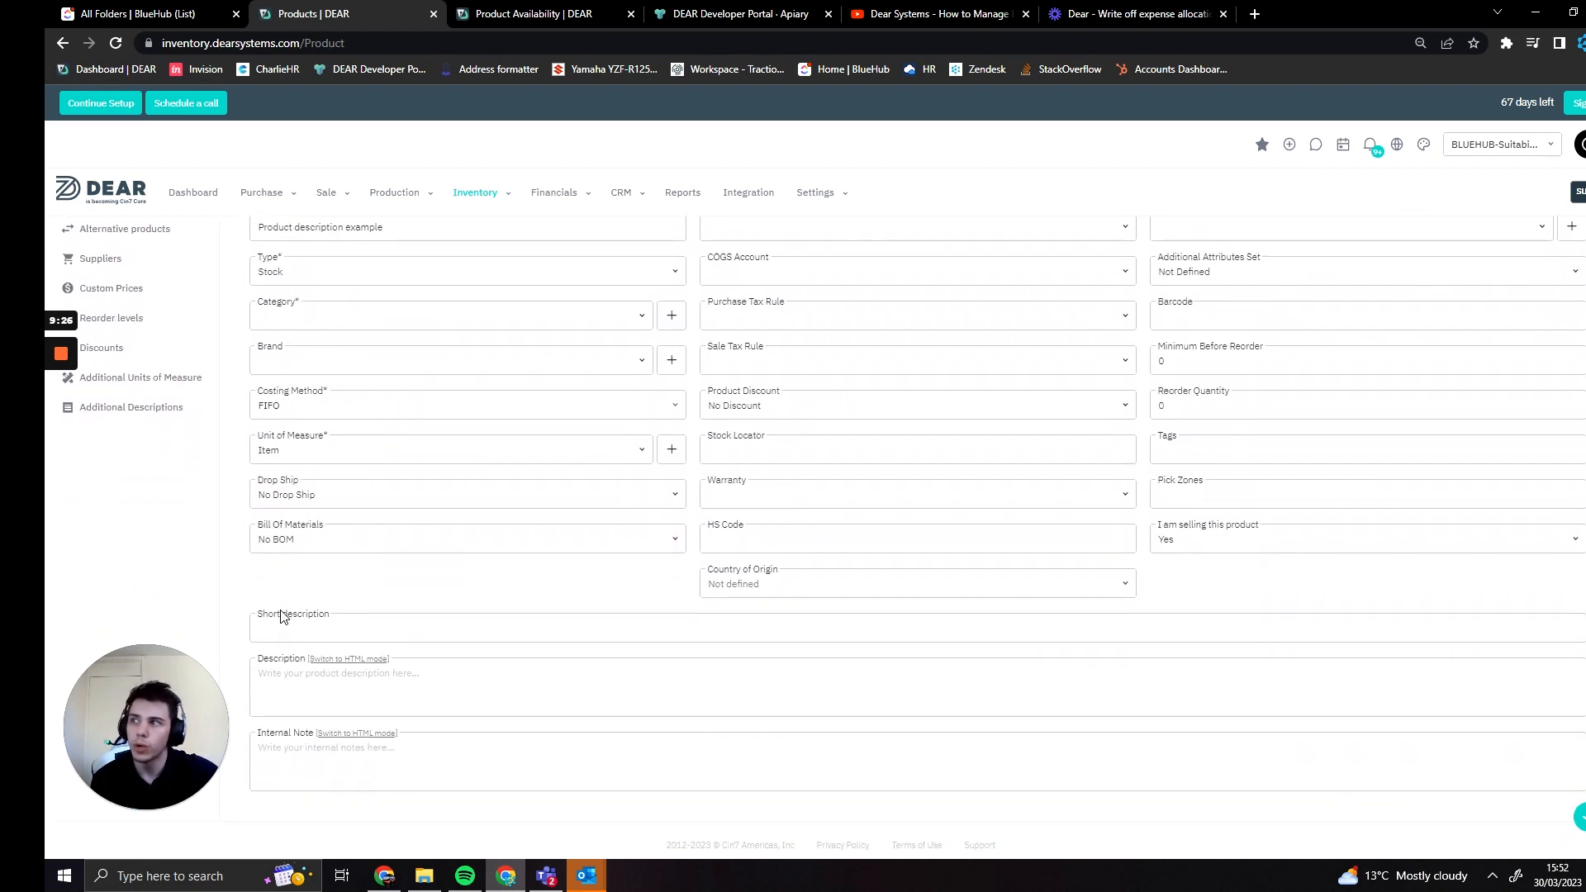
scroll(339, 641, up, 1)
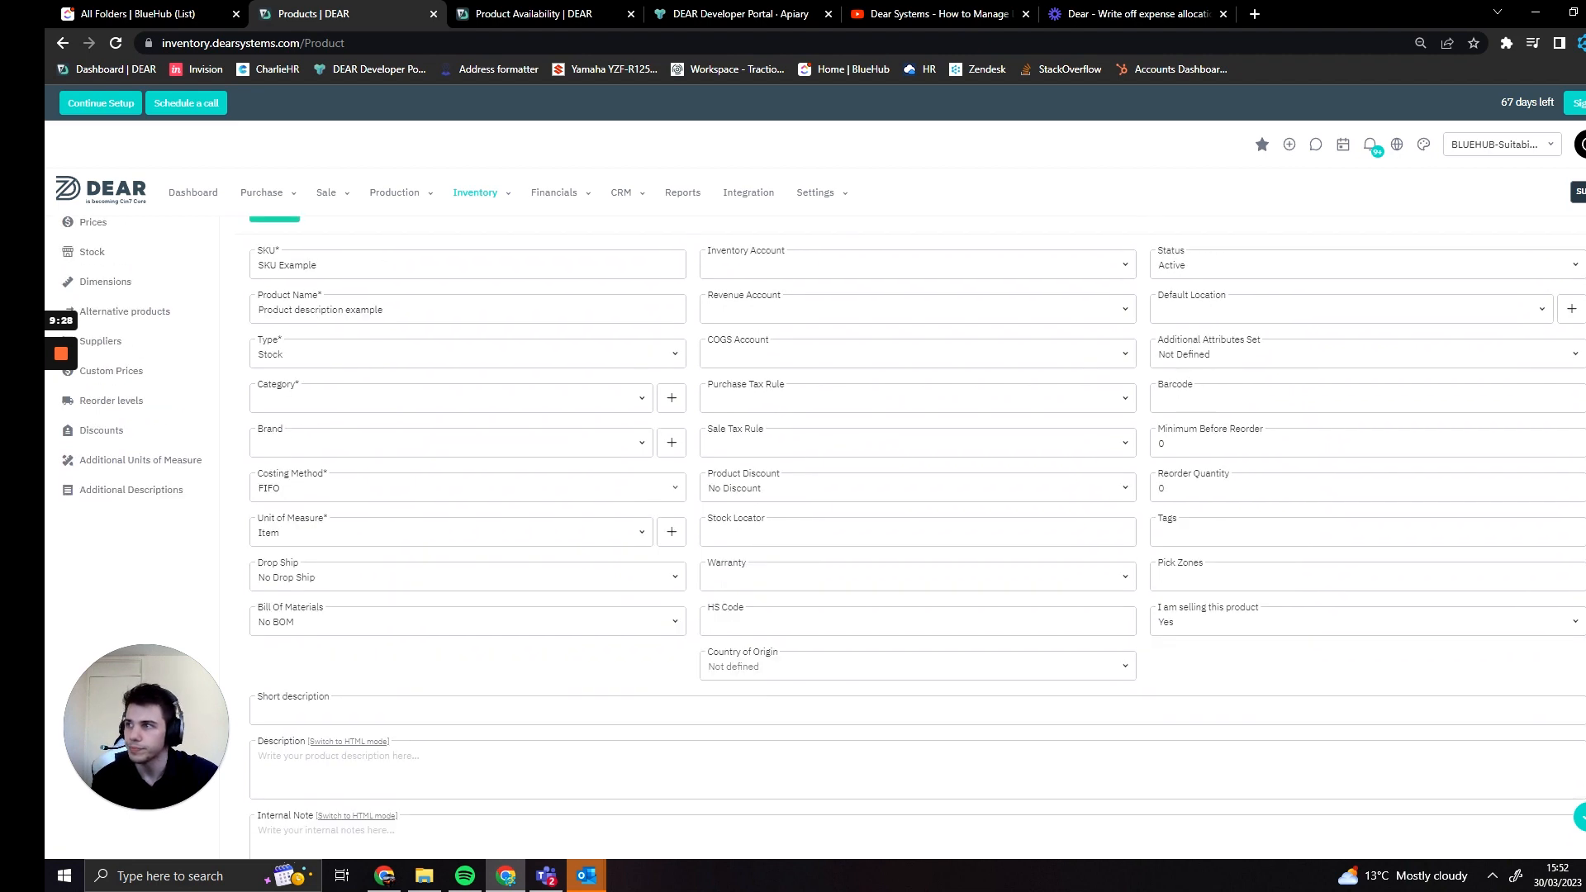
scroll(475, 653, down, 1)
click(597, 541)
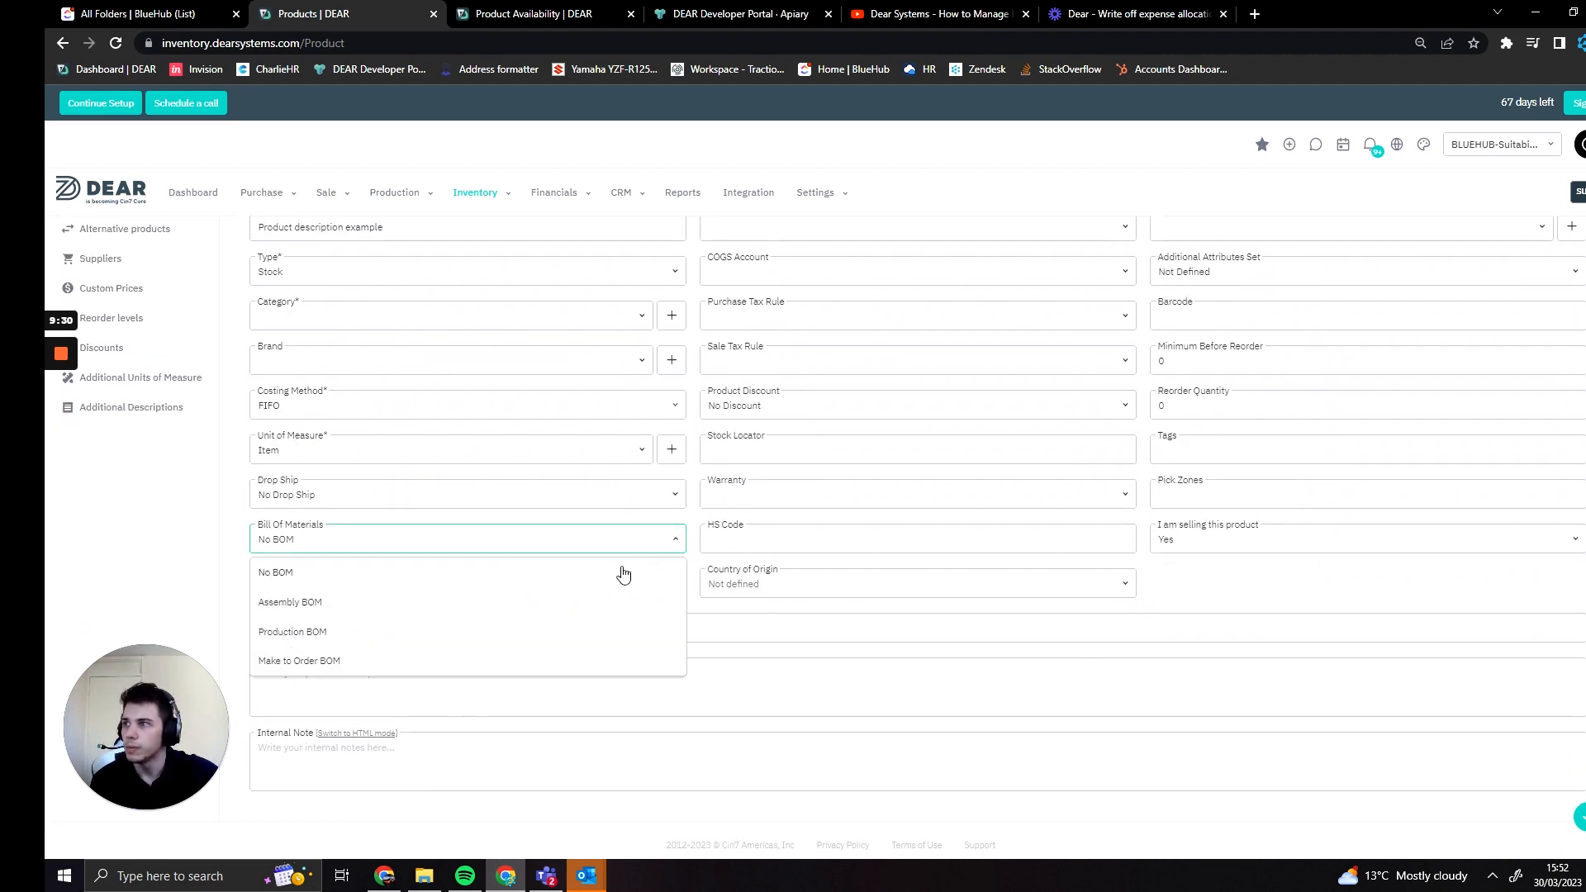
click(205, 578)
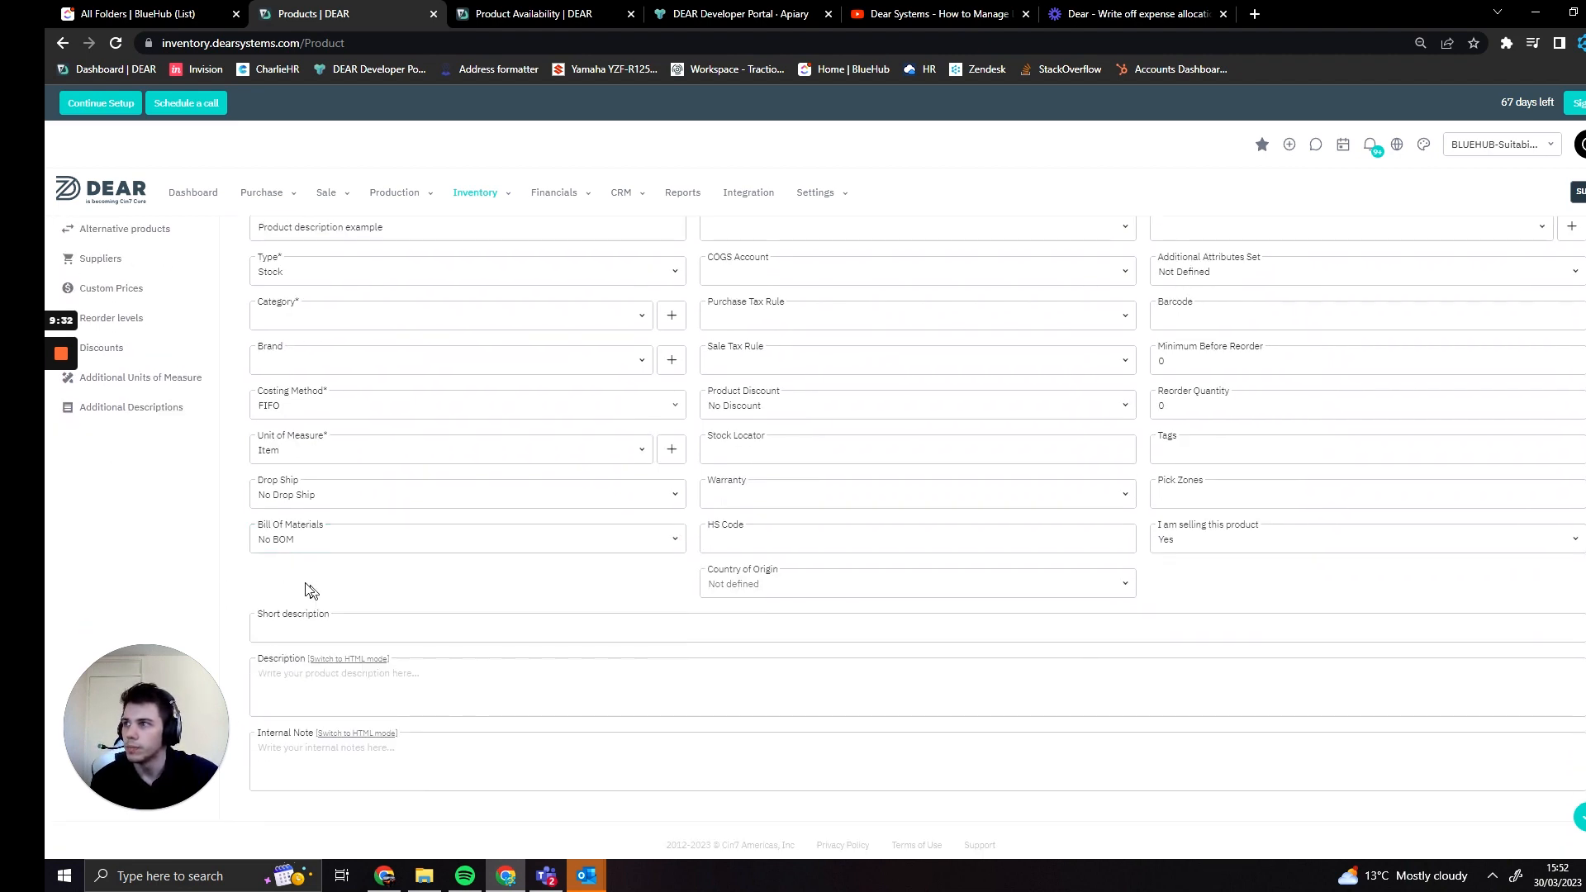
click(350, 498)
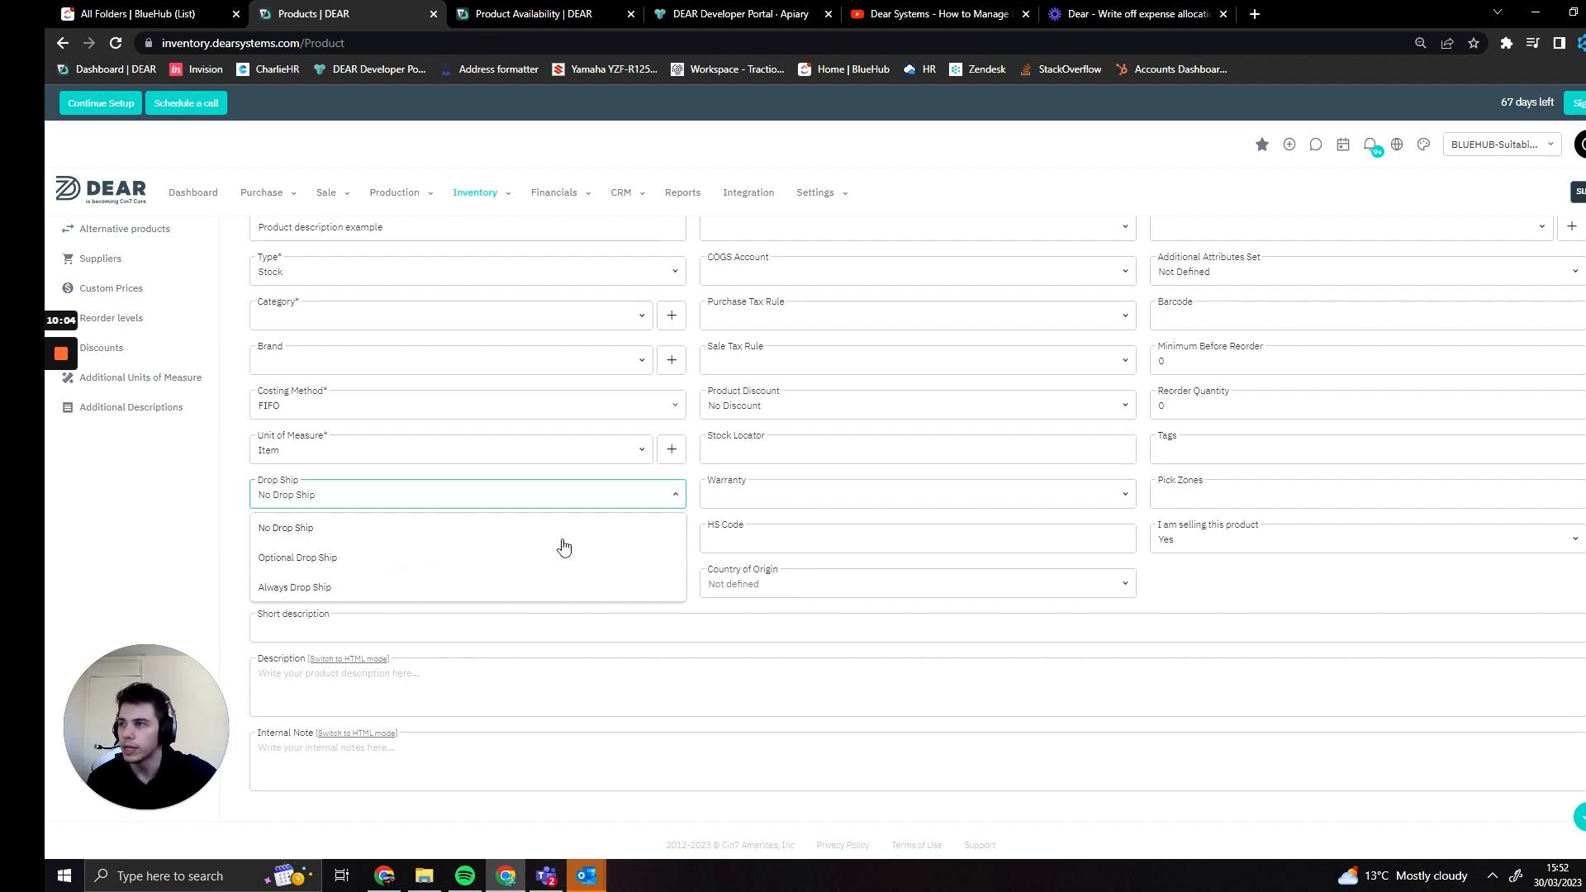
click(672, 498)
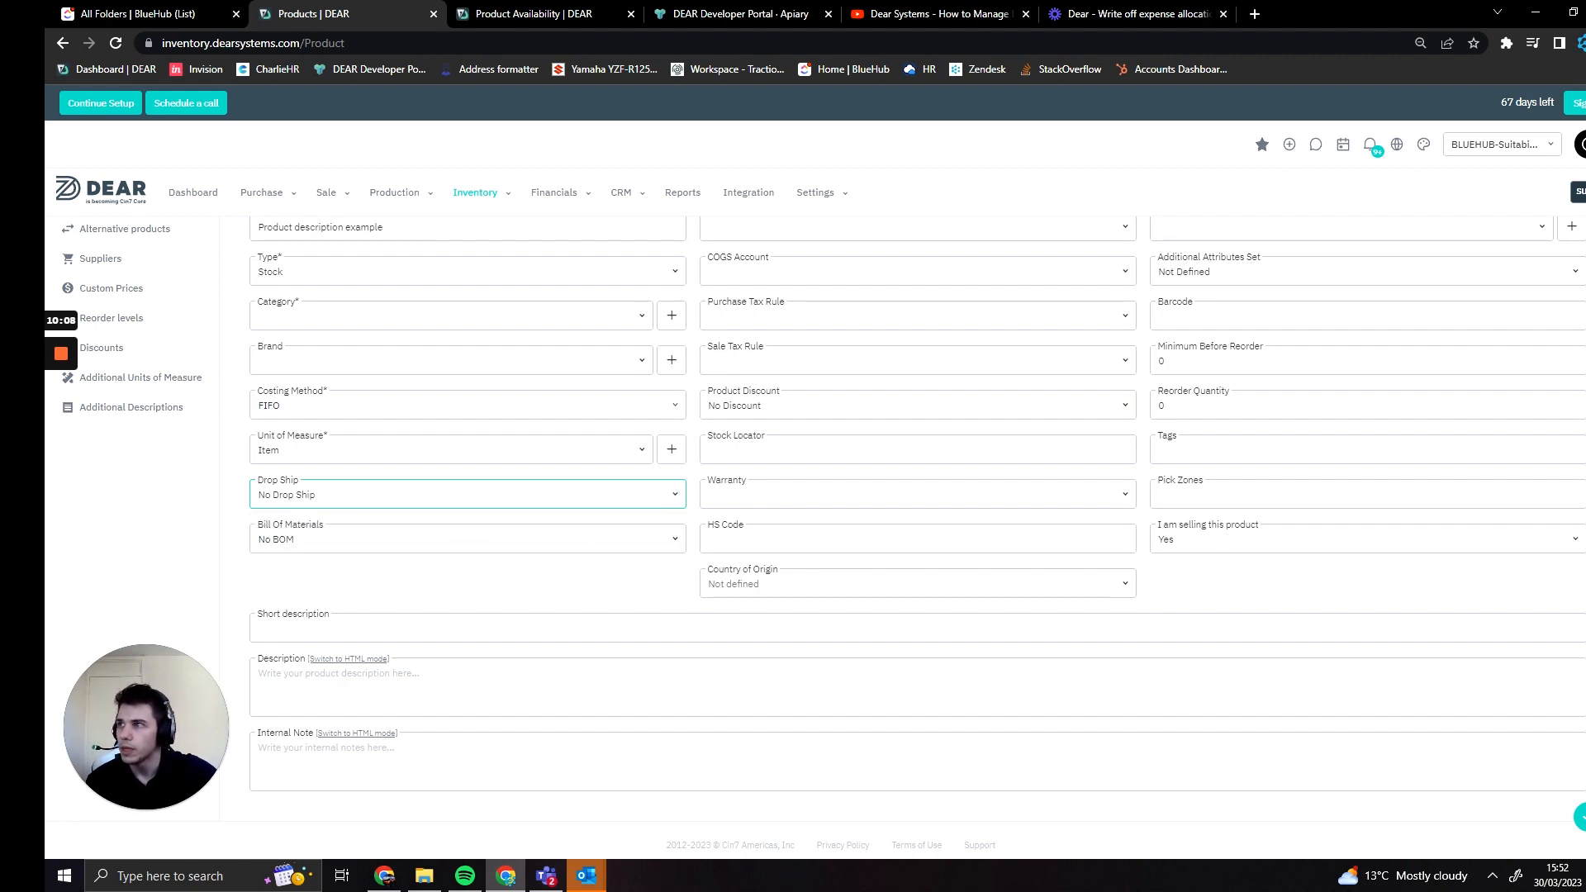
- Examine the Assembly, Production and Make to Order types offered for the product's Bill Of Materials, without choosing one
click(676, 539)
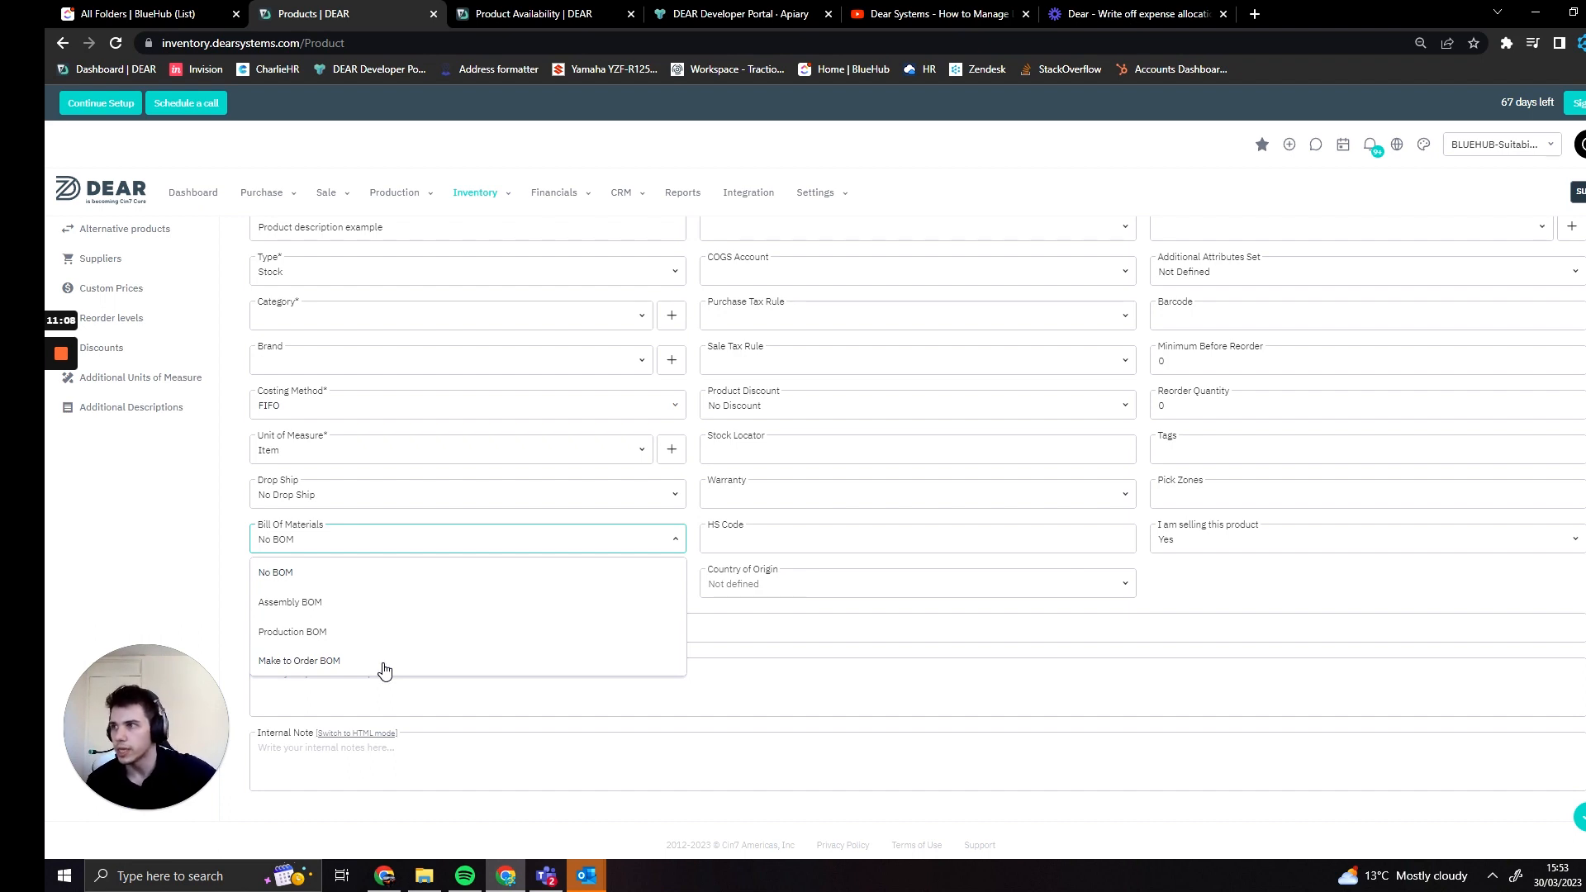
scroll(381, 659, up, 2)
scroll(504, 696, down, 2)
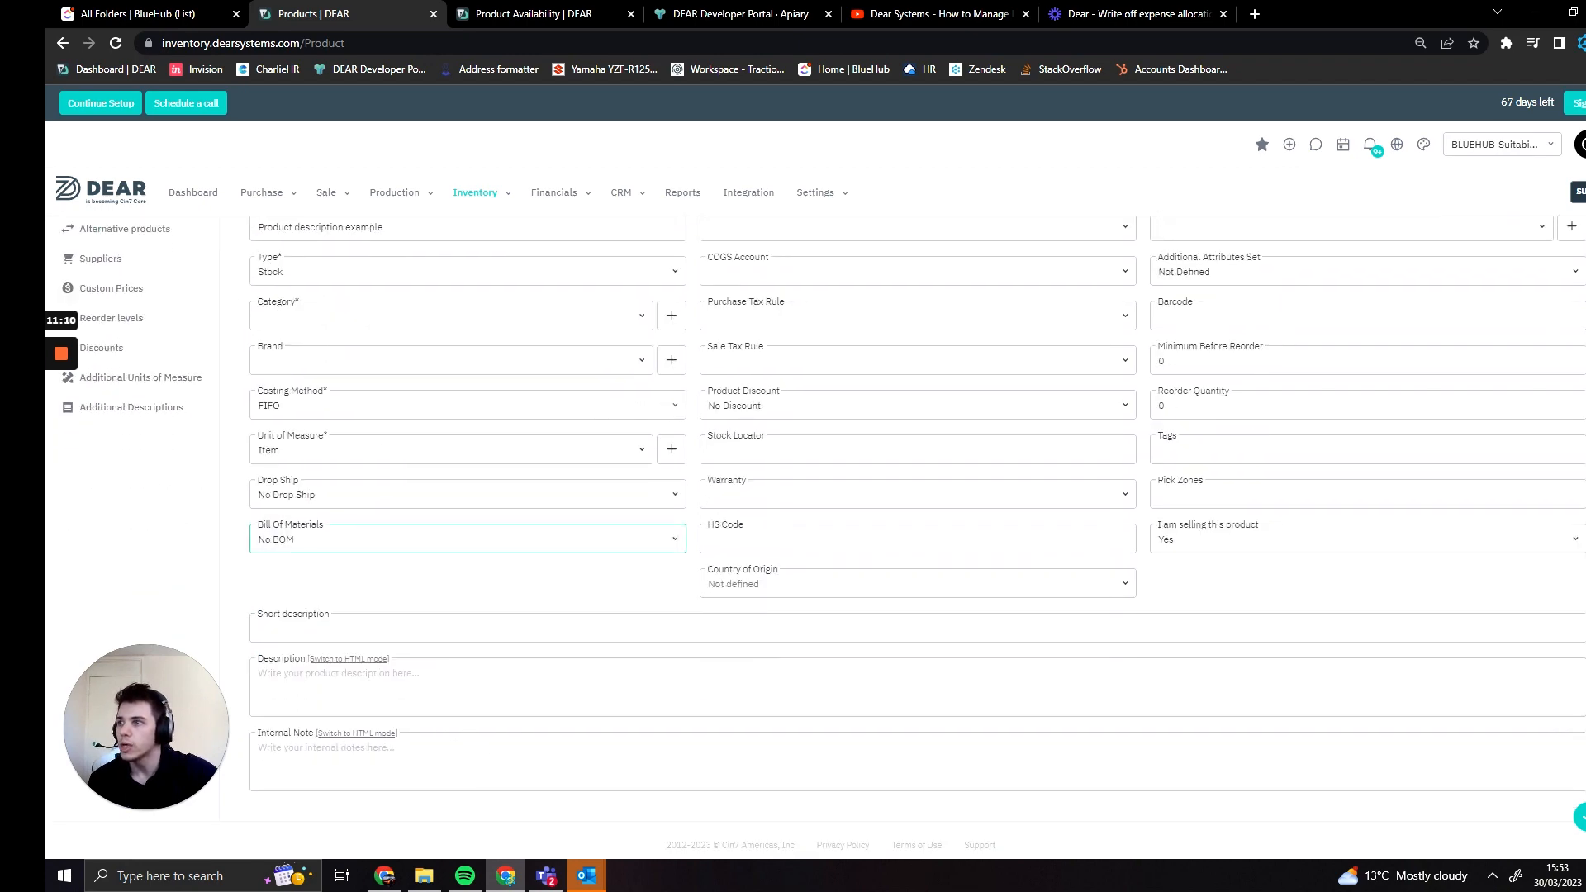
scroll(345, 572, up, 2)
scroll(346, 572, down, 2)
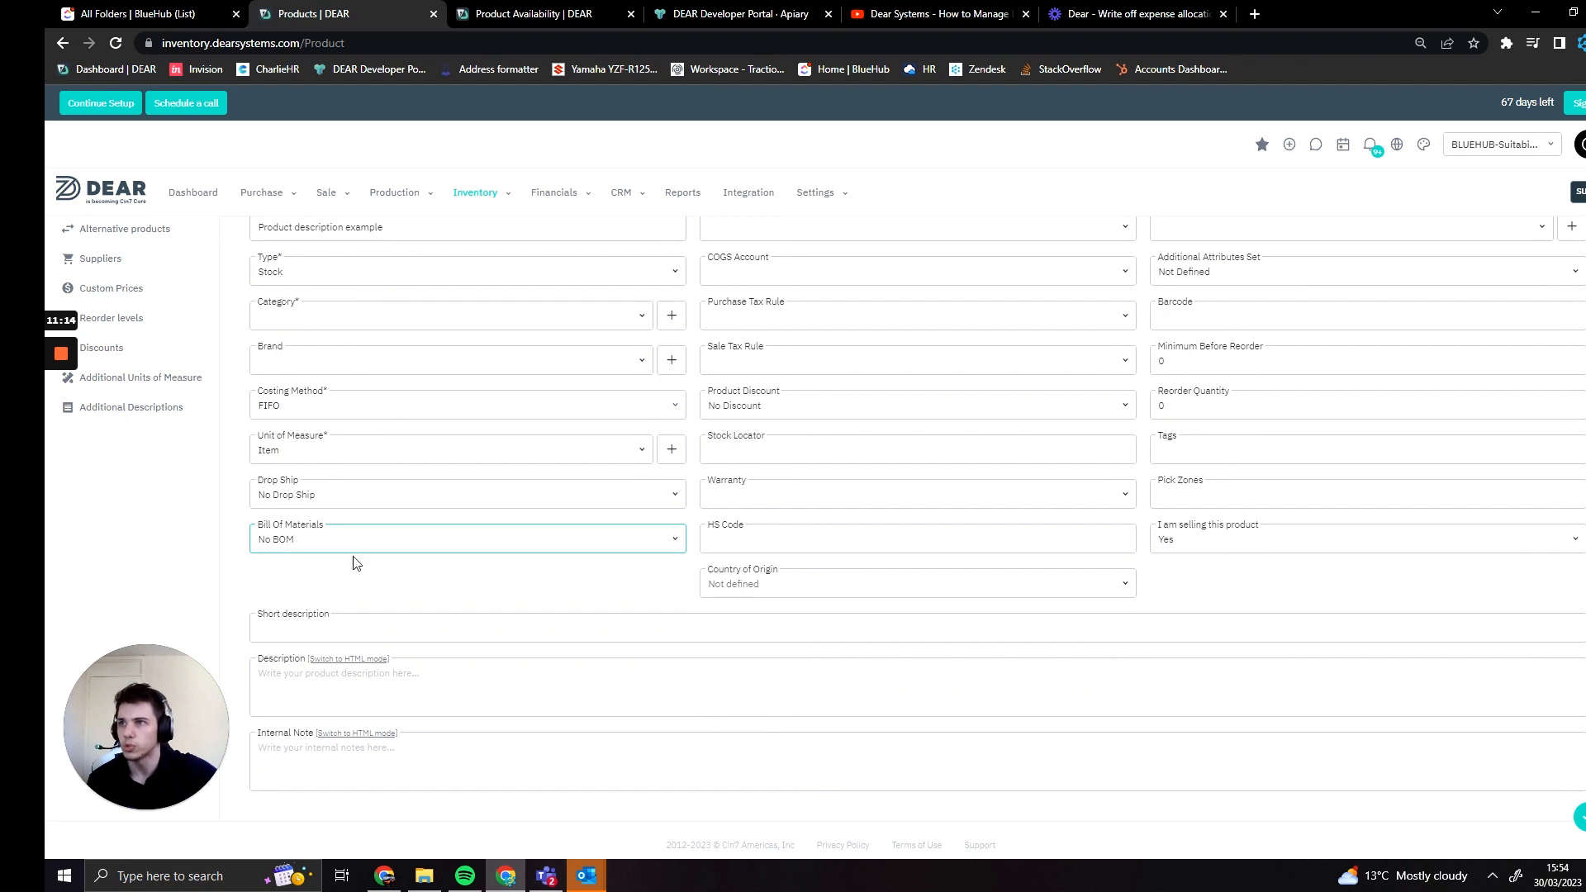
click(447, 585)
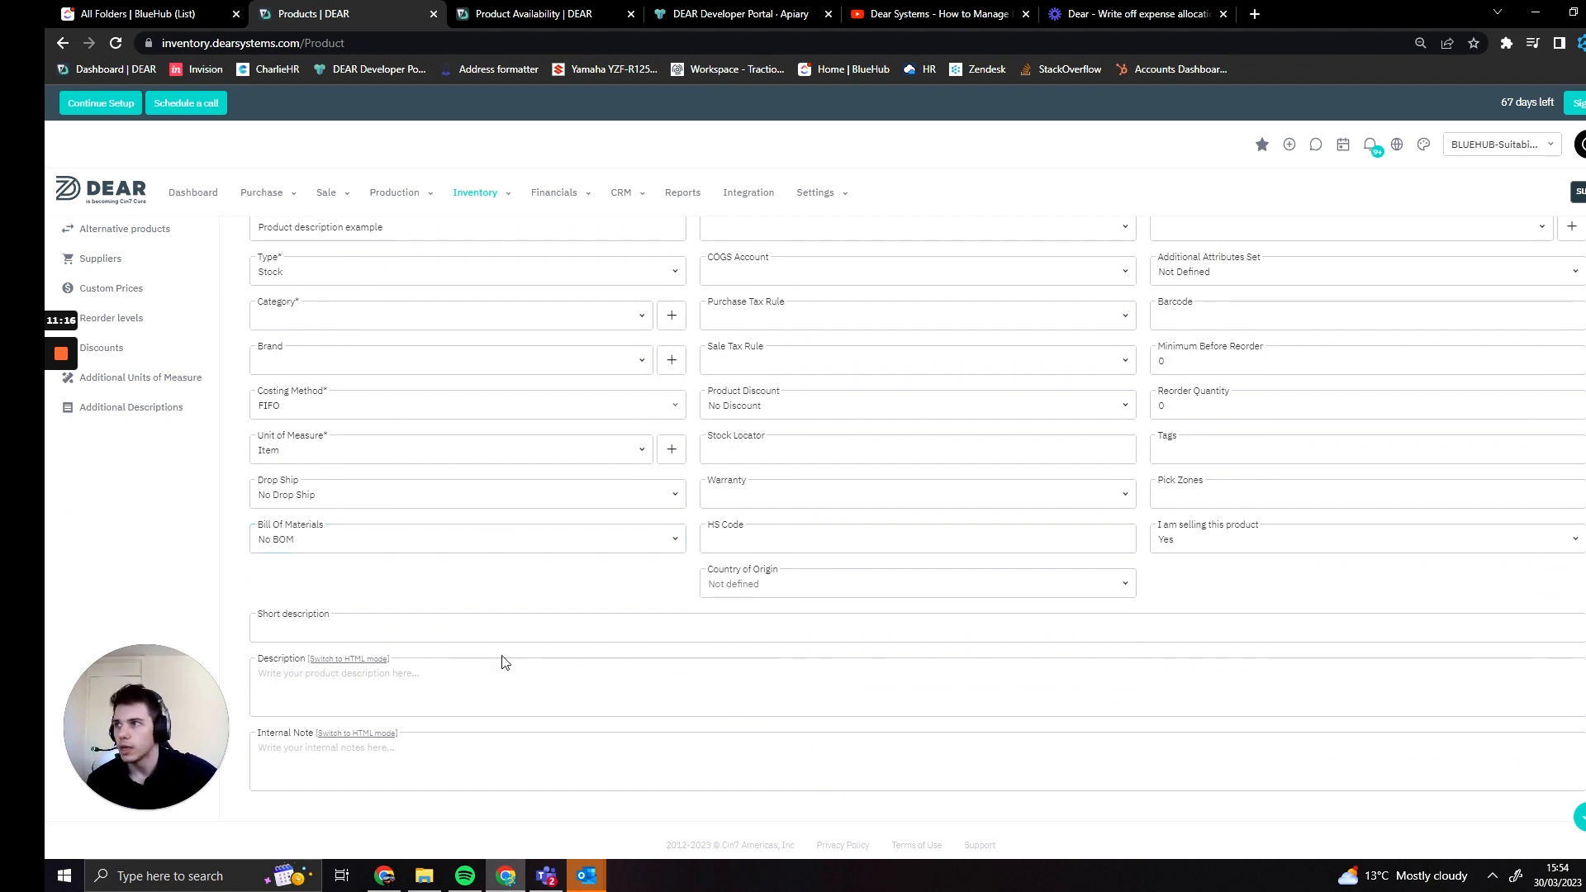
scroll(505, 663, up, 1)
click(450, 624)
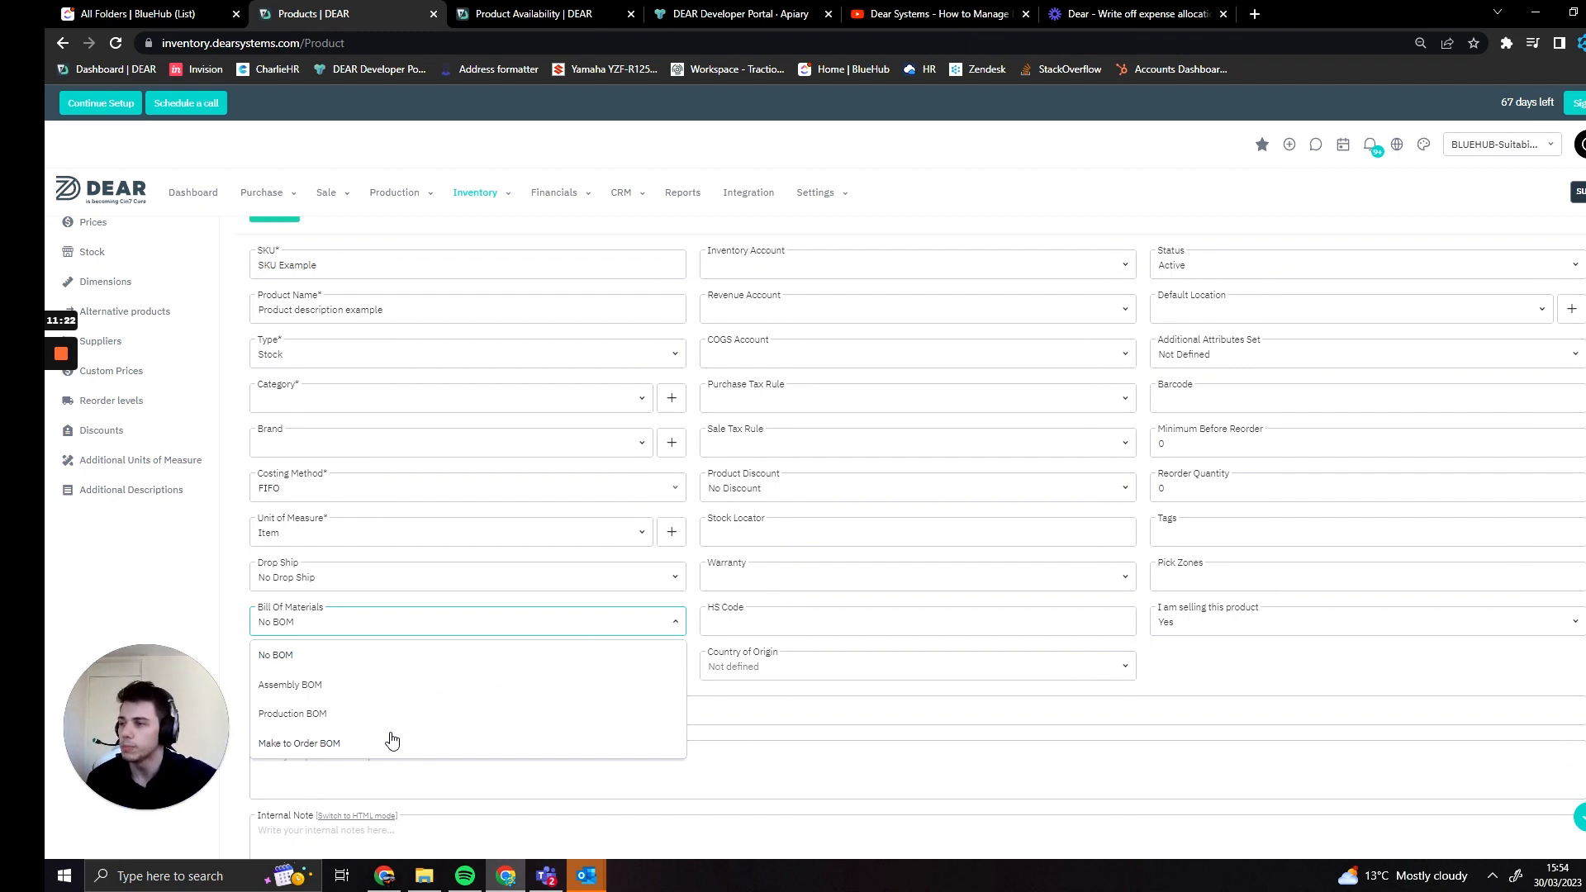
click(340, 761)
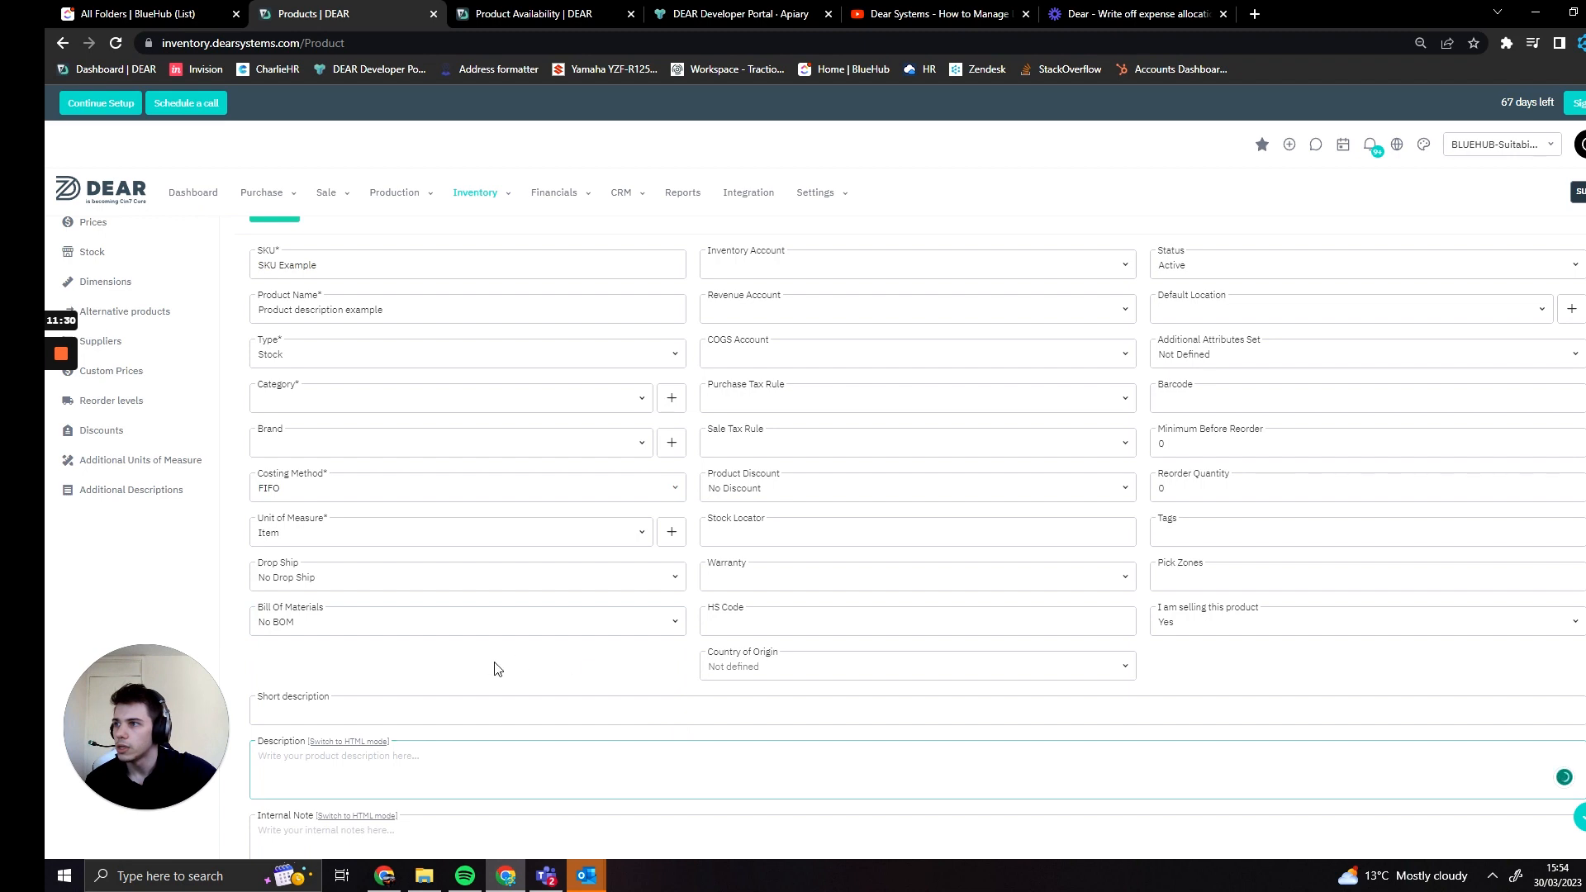
- Inspect the product's Short description field and its suggested entries, leaving the field empty
scroll(499, 697, down, 1)
click(388, 620)
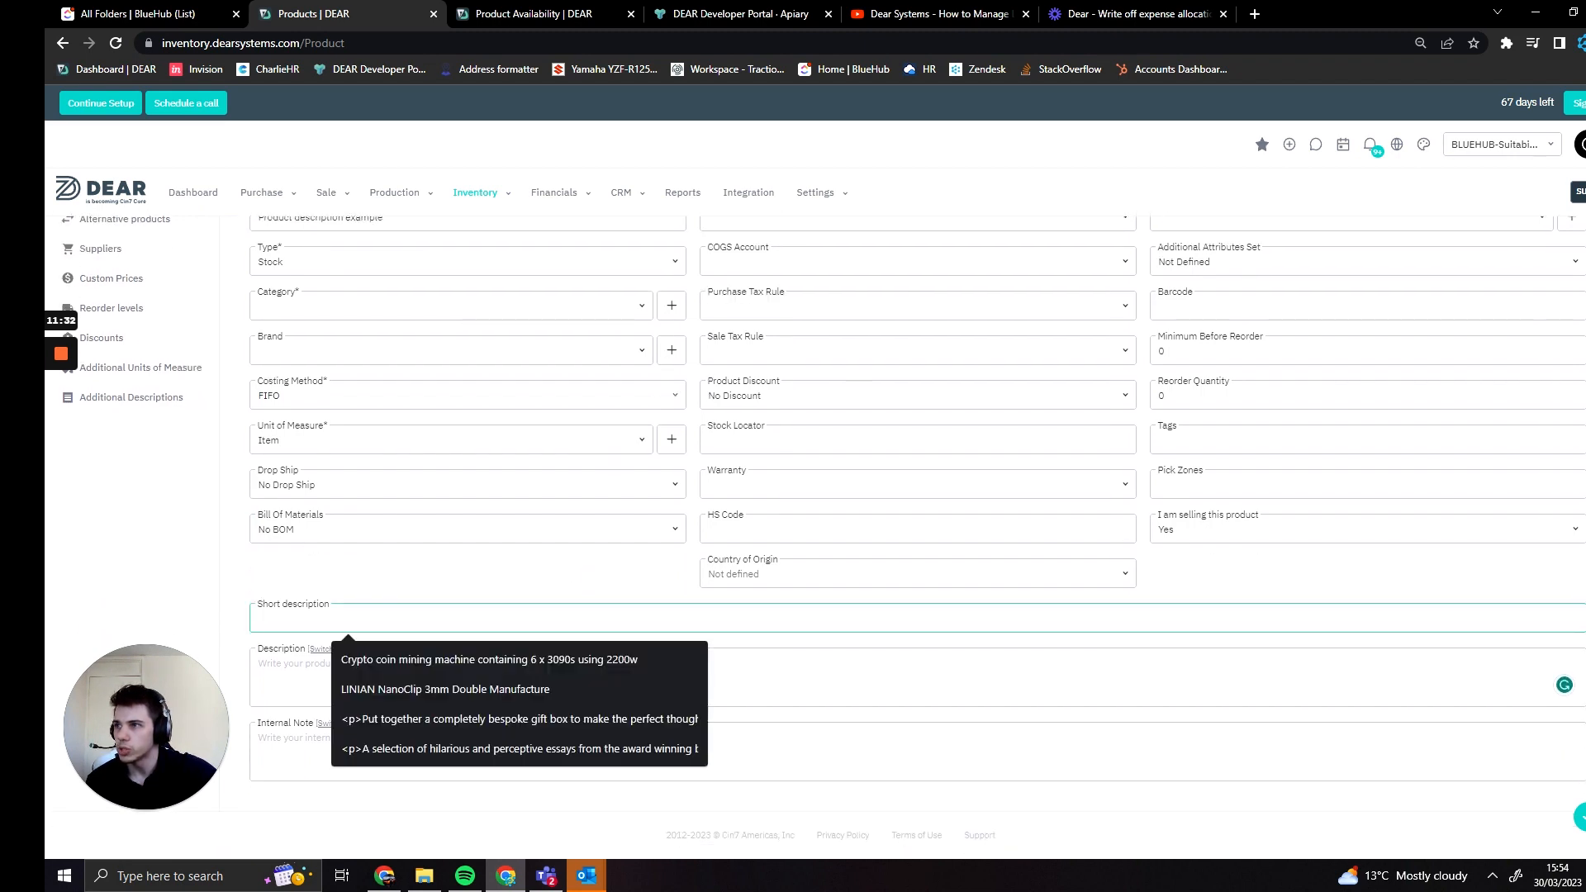
click(393, 594)
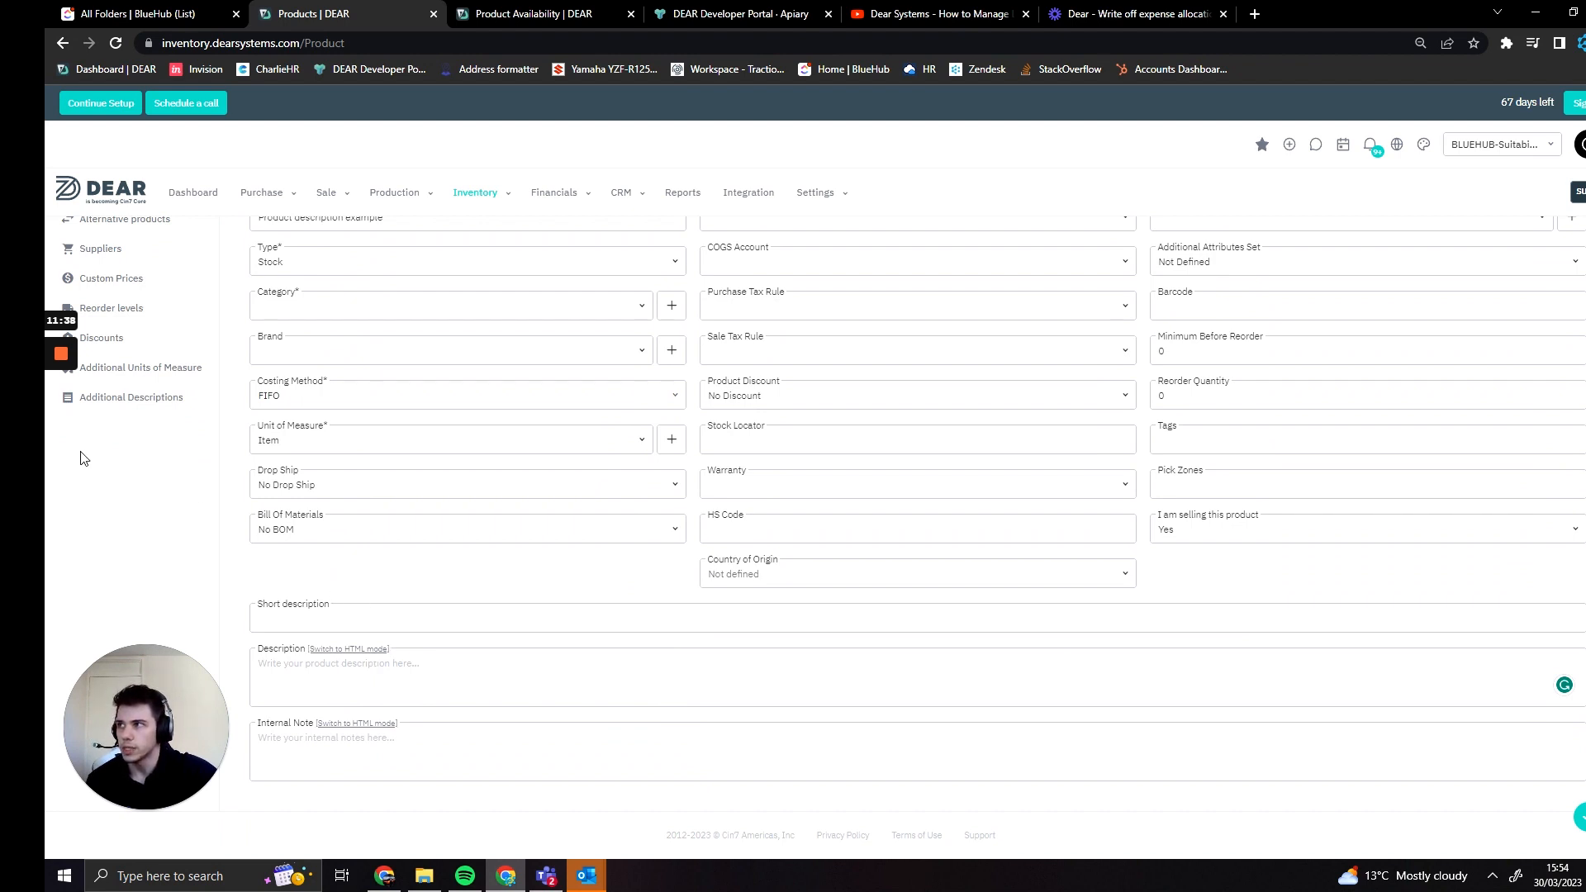
mouse_move(57, 356)
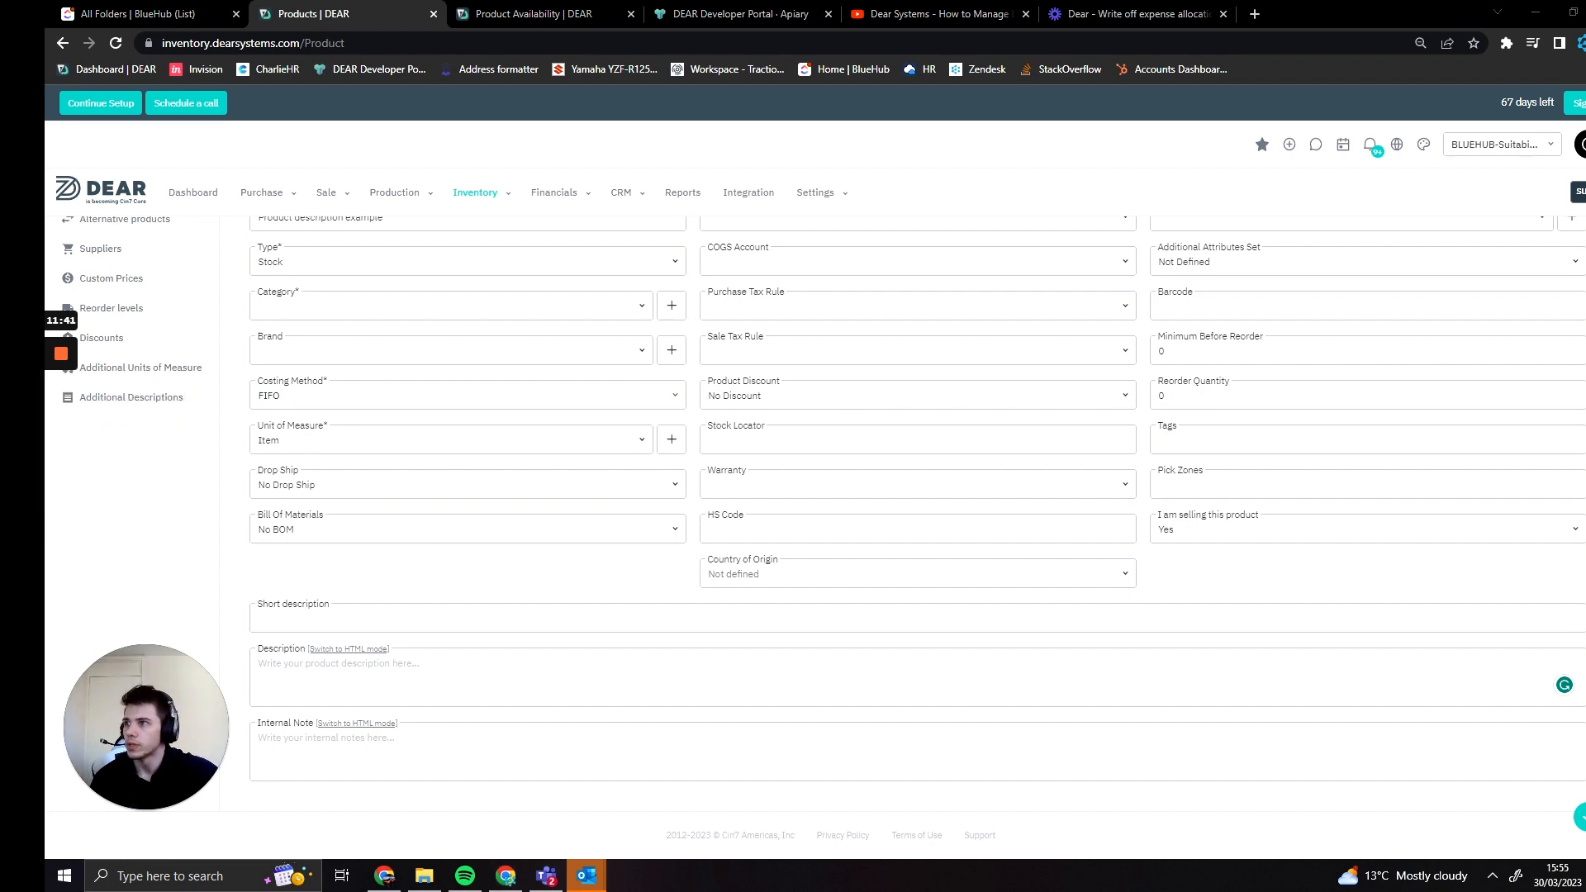
click(355, 618)
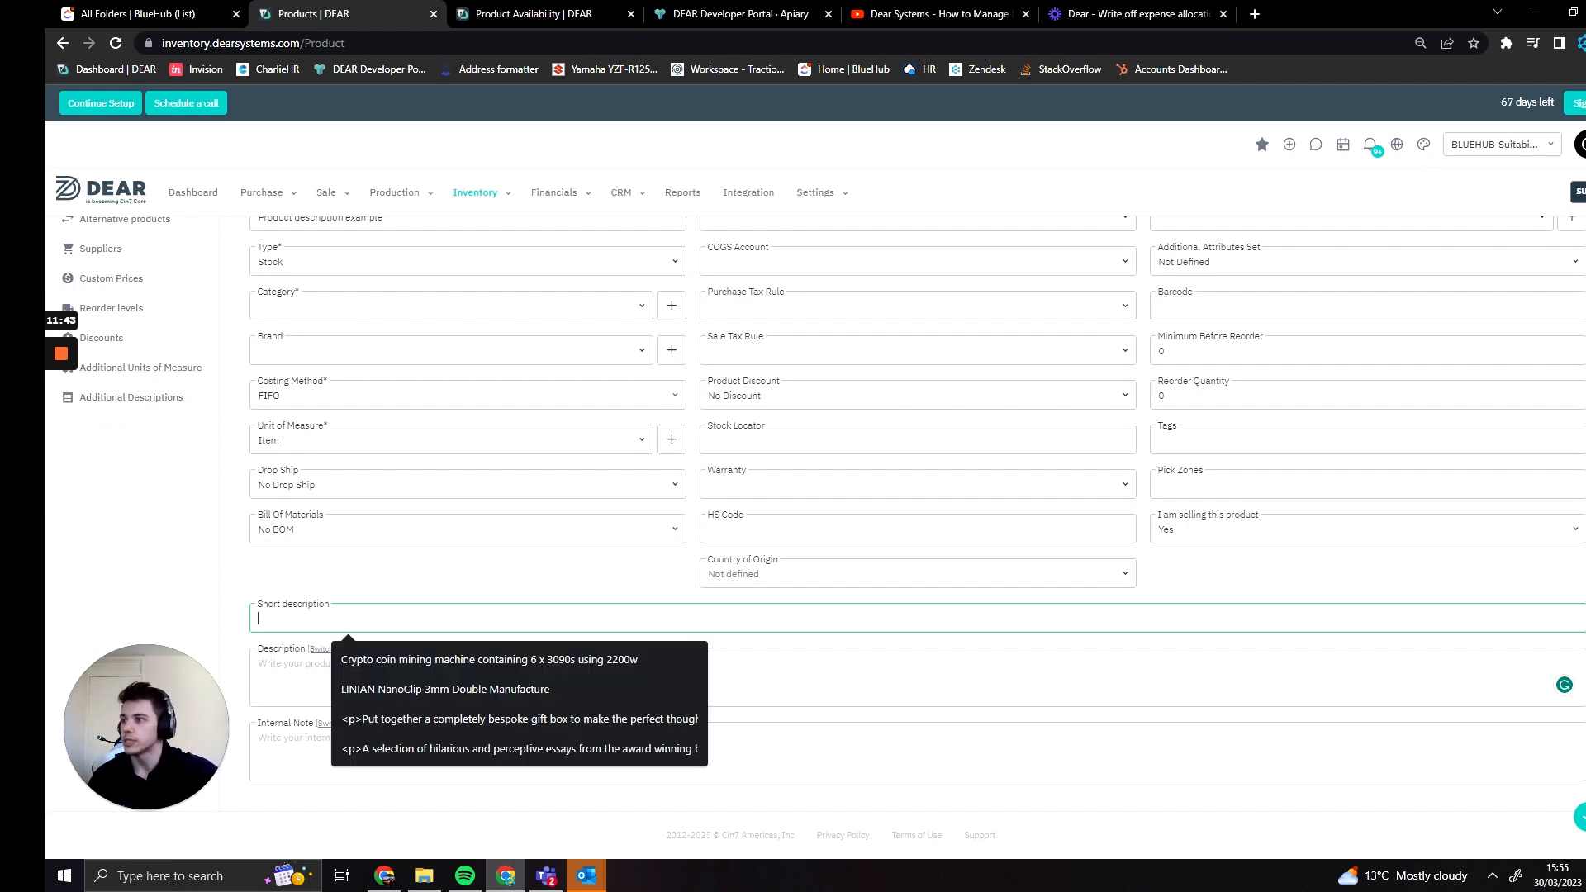
click(443, 600)
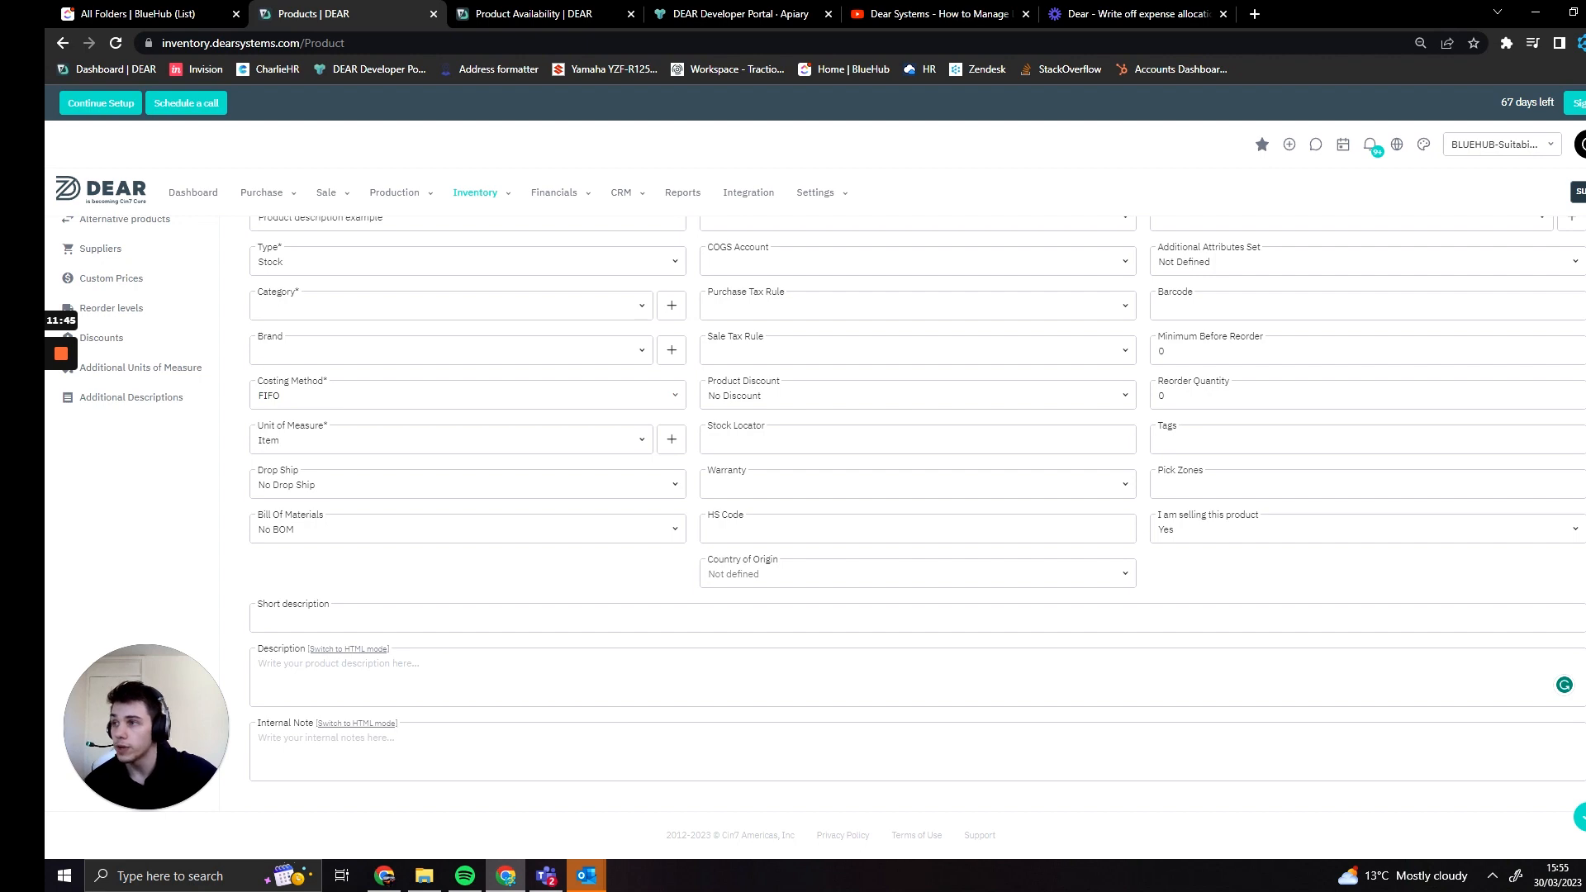
click(475, 615)
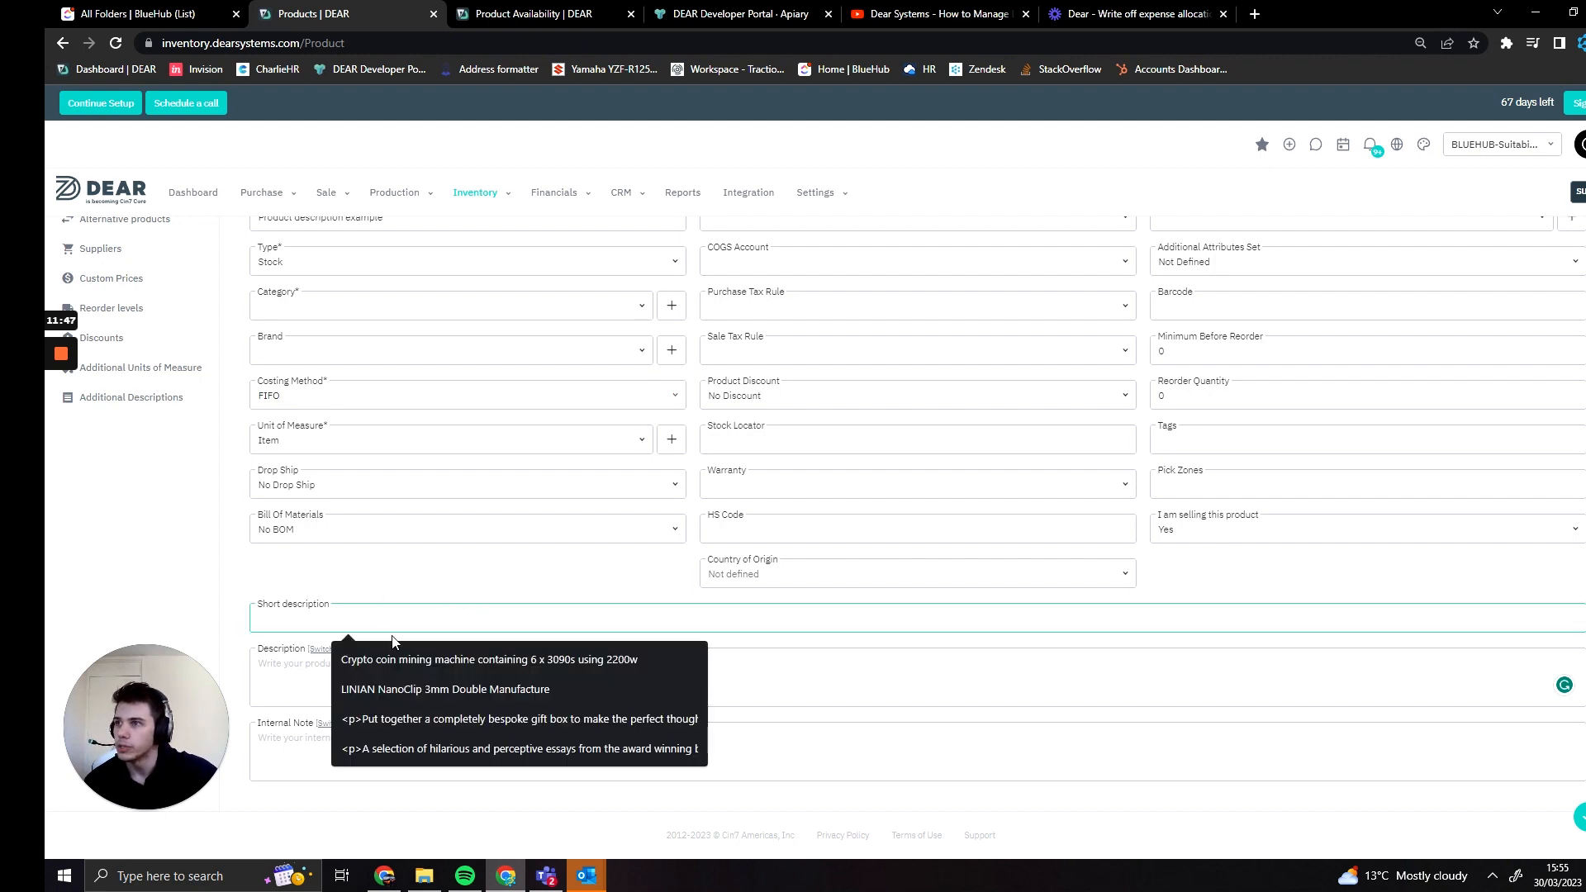
click(356, 592)
click(480, 620)
click(438, 597)
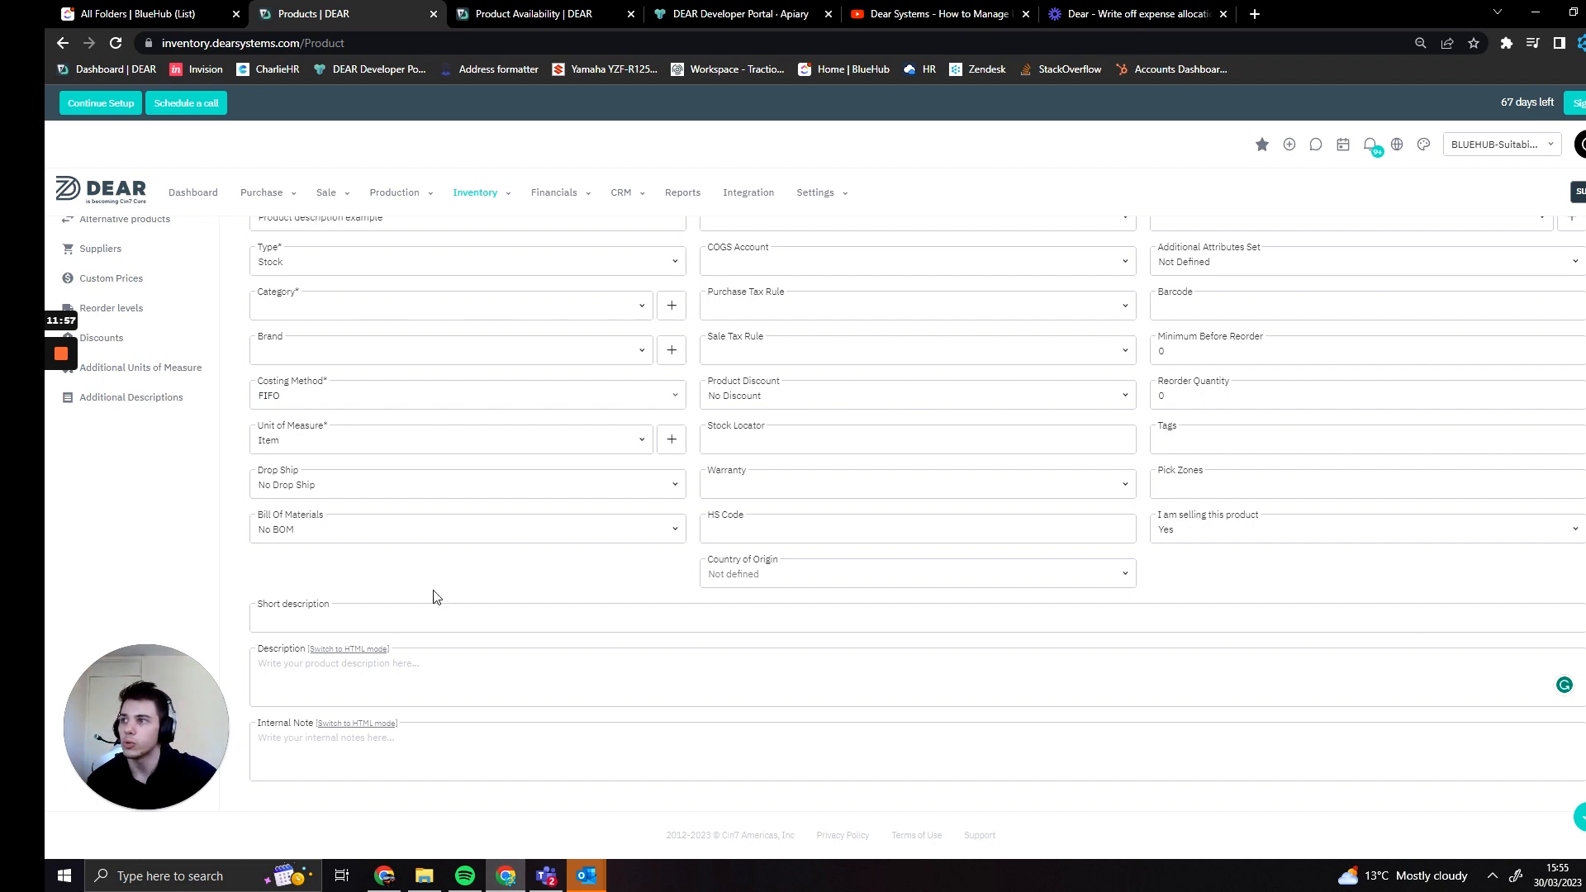
- Inspect the product's Description and Internal Note fields without entering any text
click(463, 676)
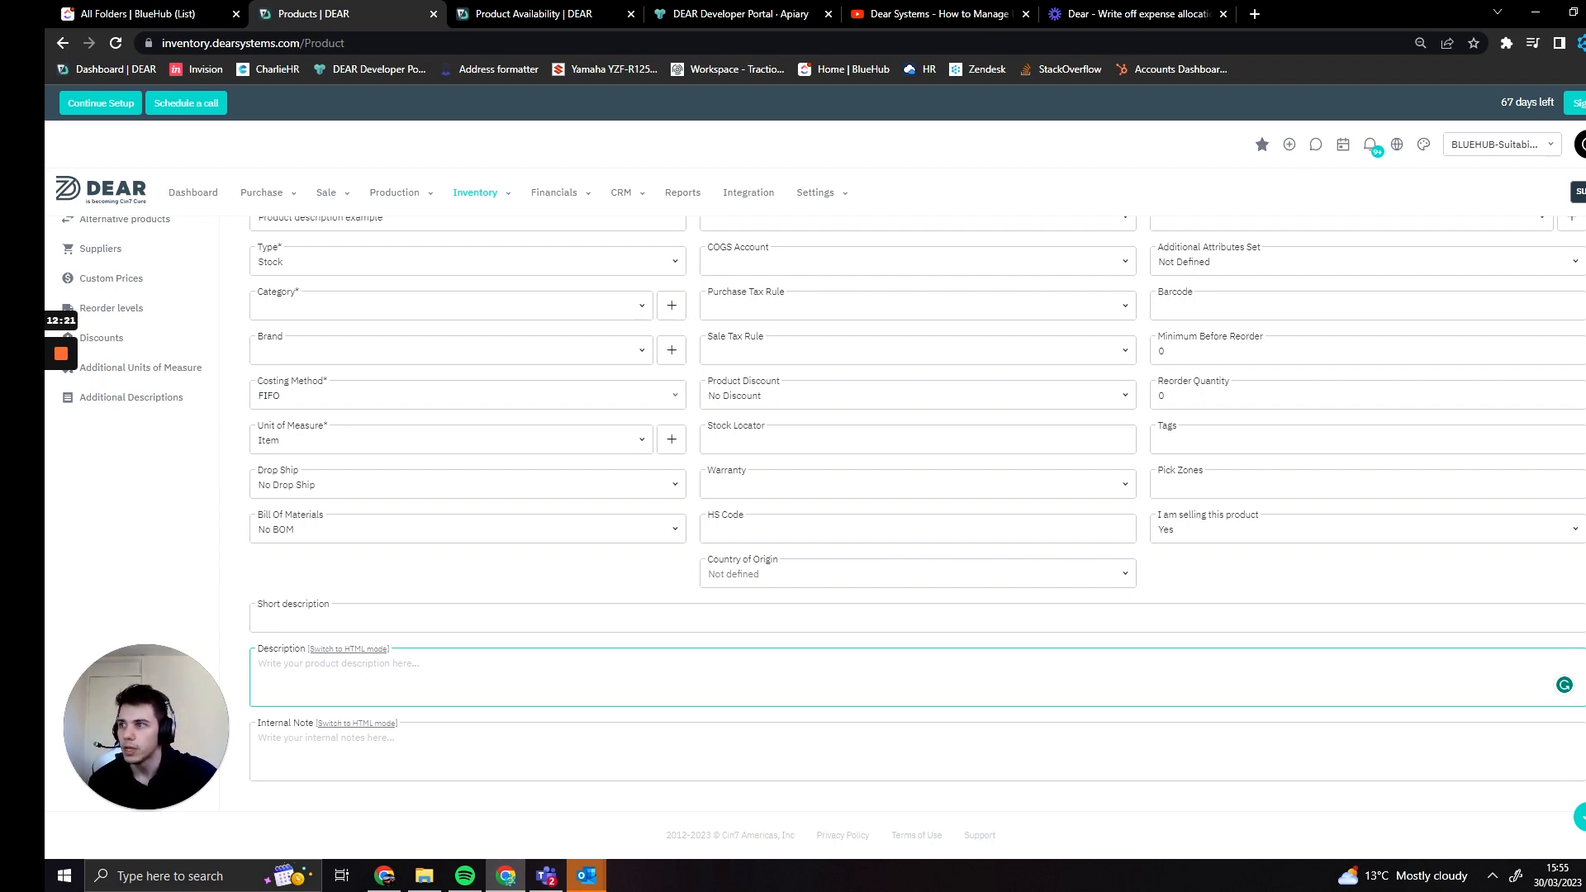
click(324, 748)
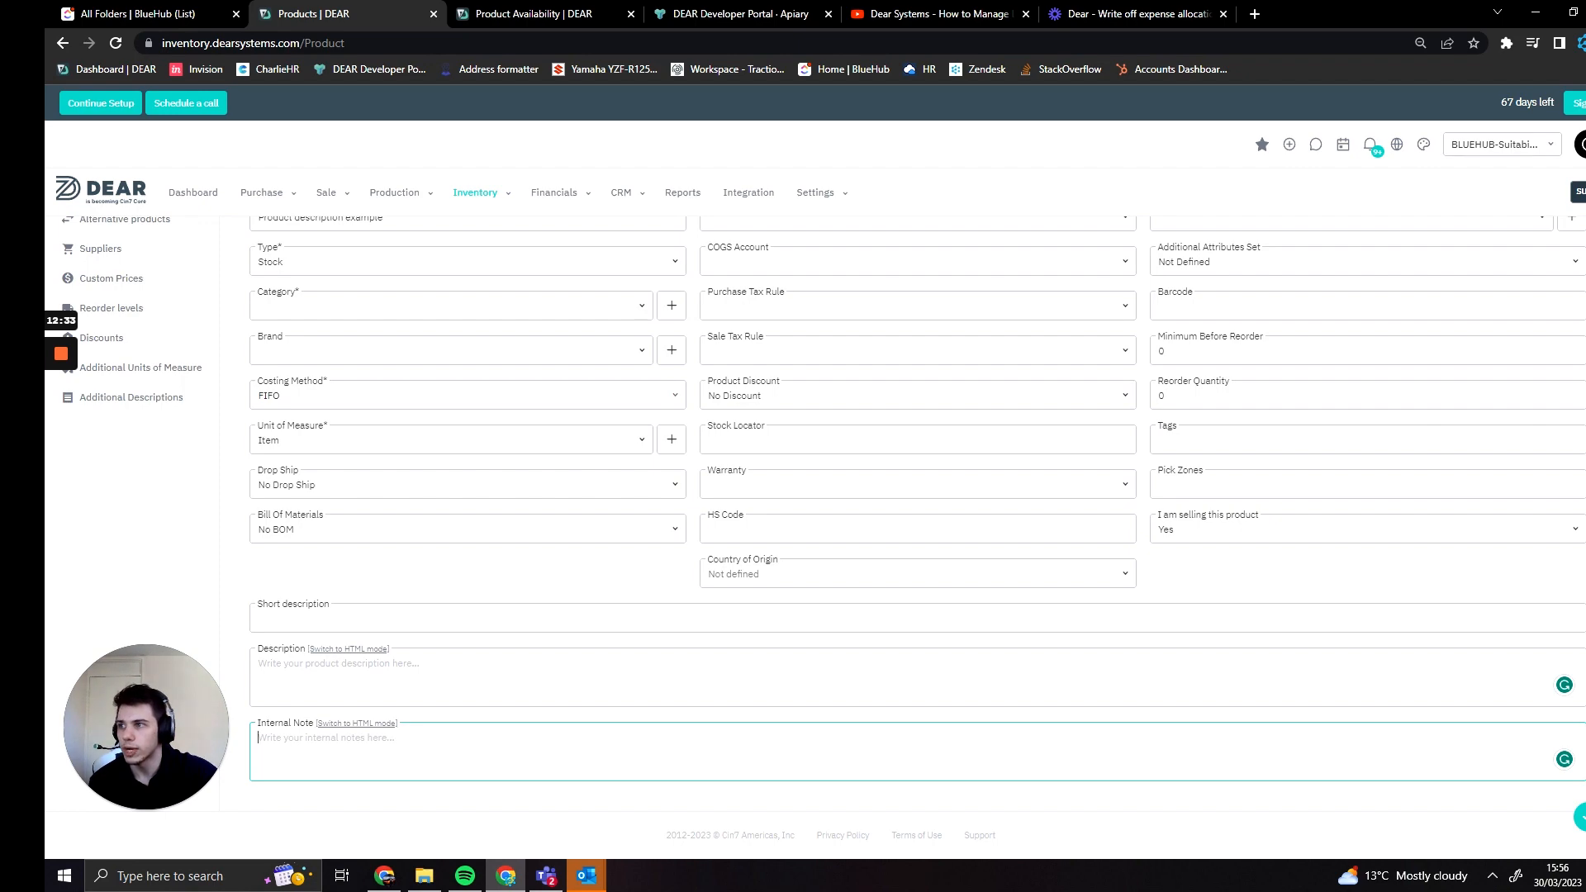
click(559, 583)
scroll(570, 595, up, 3)
scroll(635, 702, down, 3)
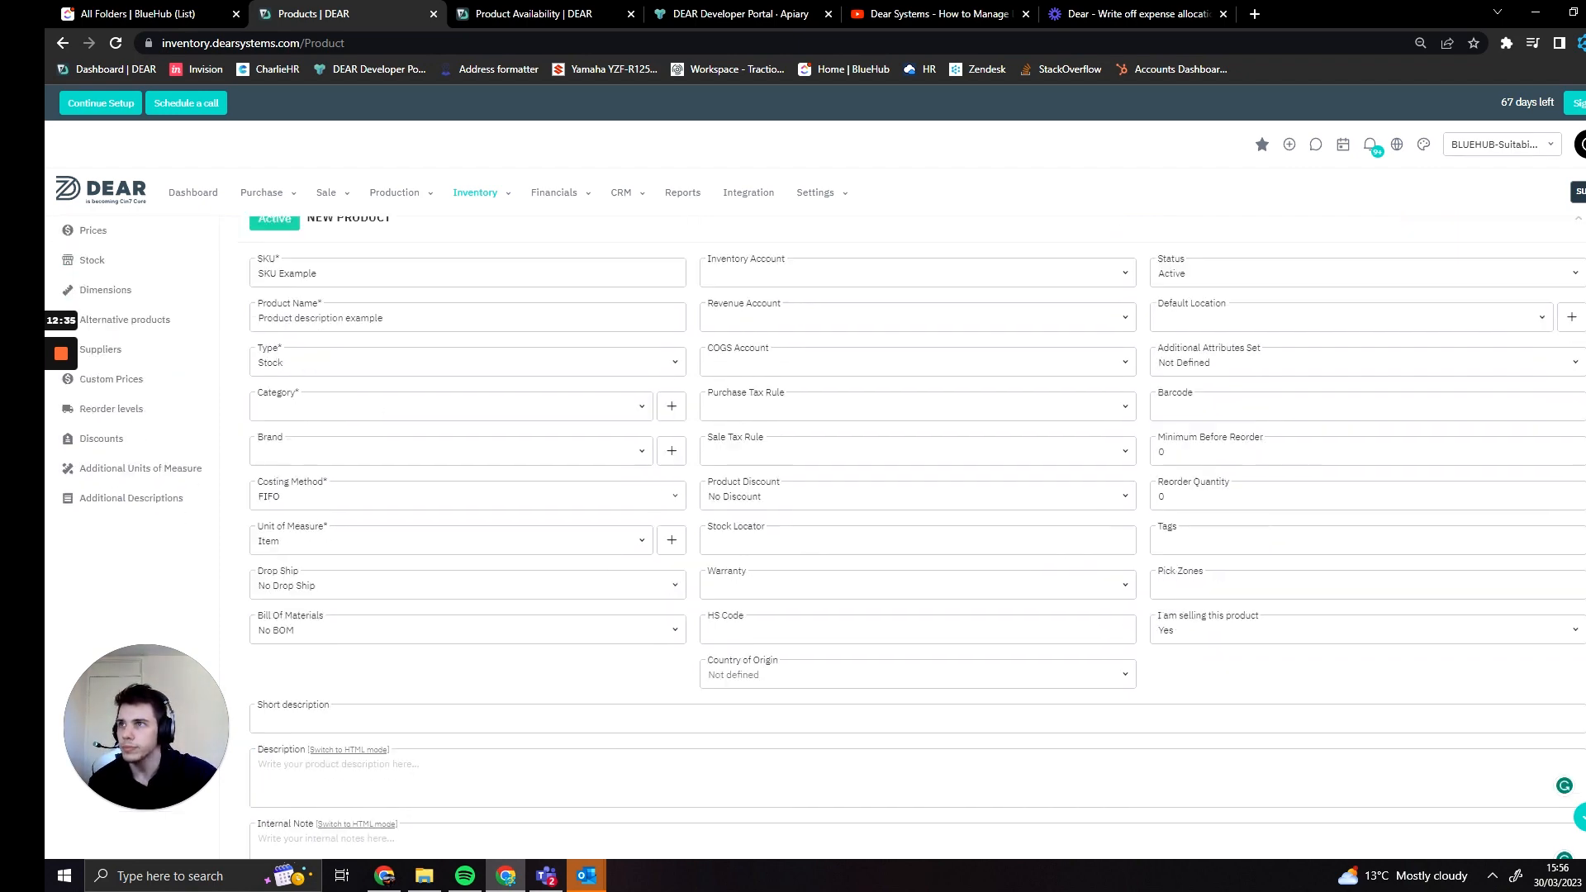
- Set the product's Inventory Account to "611: Less Provision for Doubtful Debts" and move to the Revenue Account field
scroll(882, 591, up, 3)
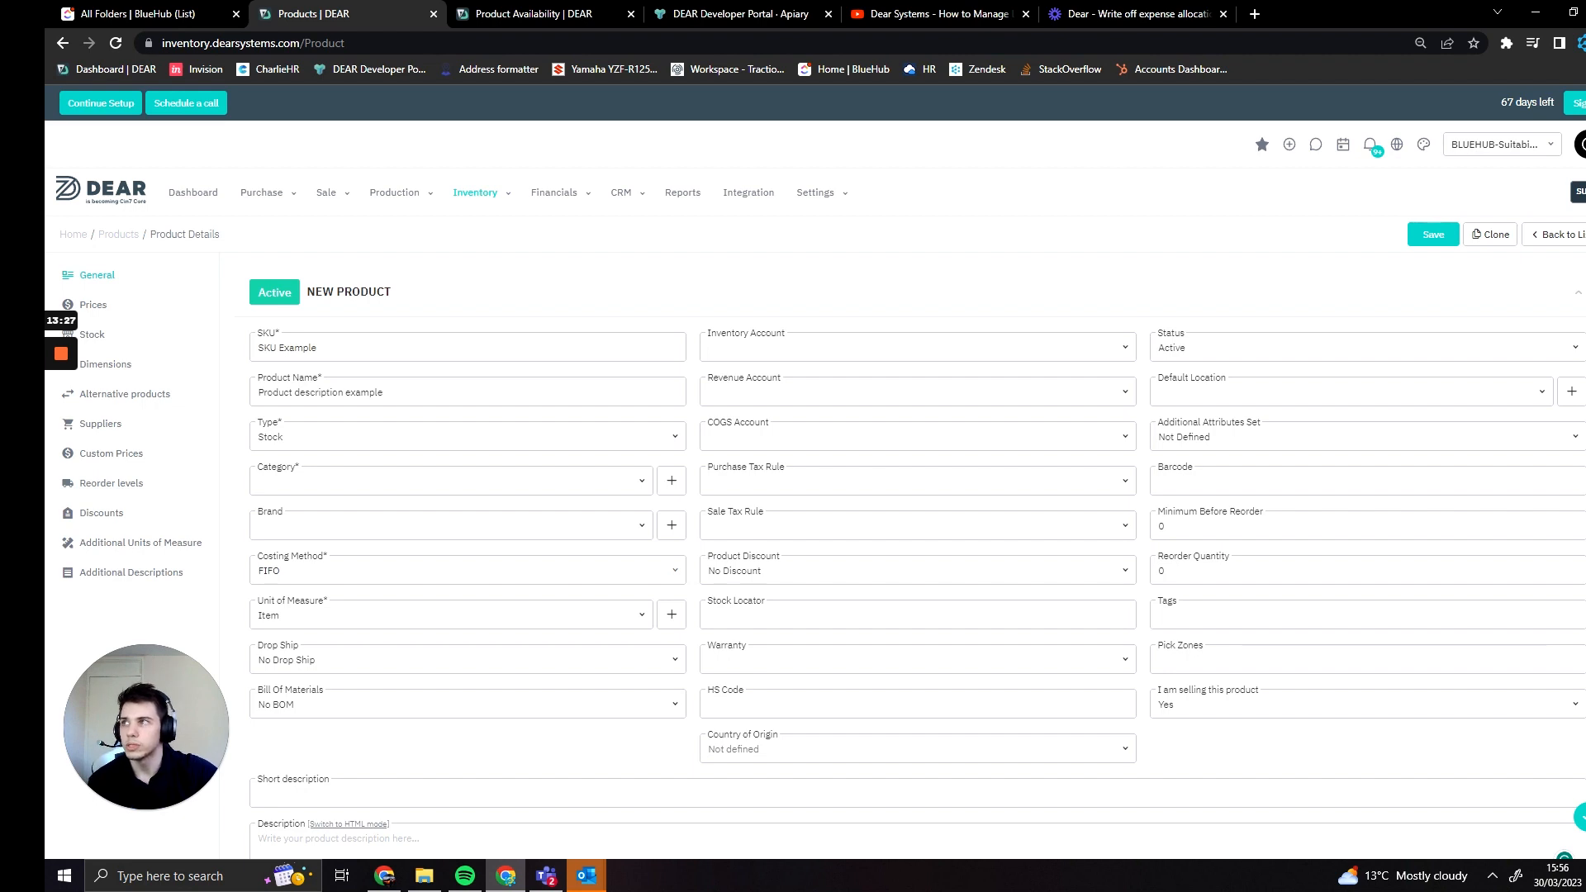
click(1124, 347)
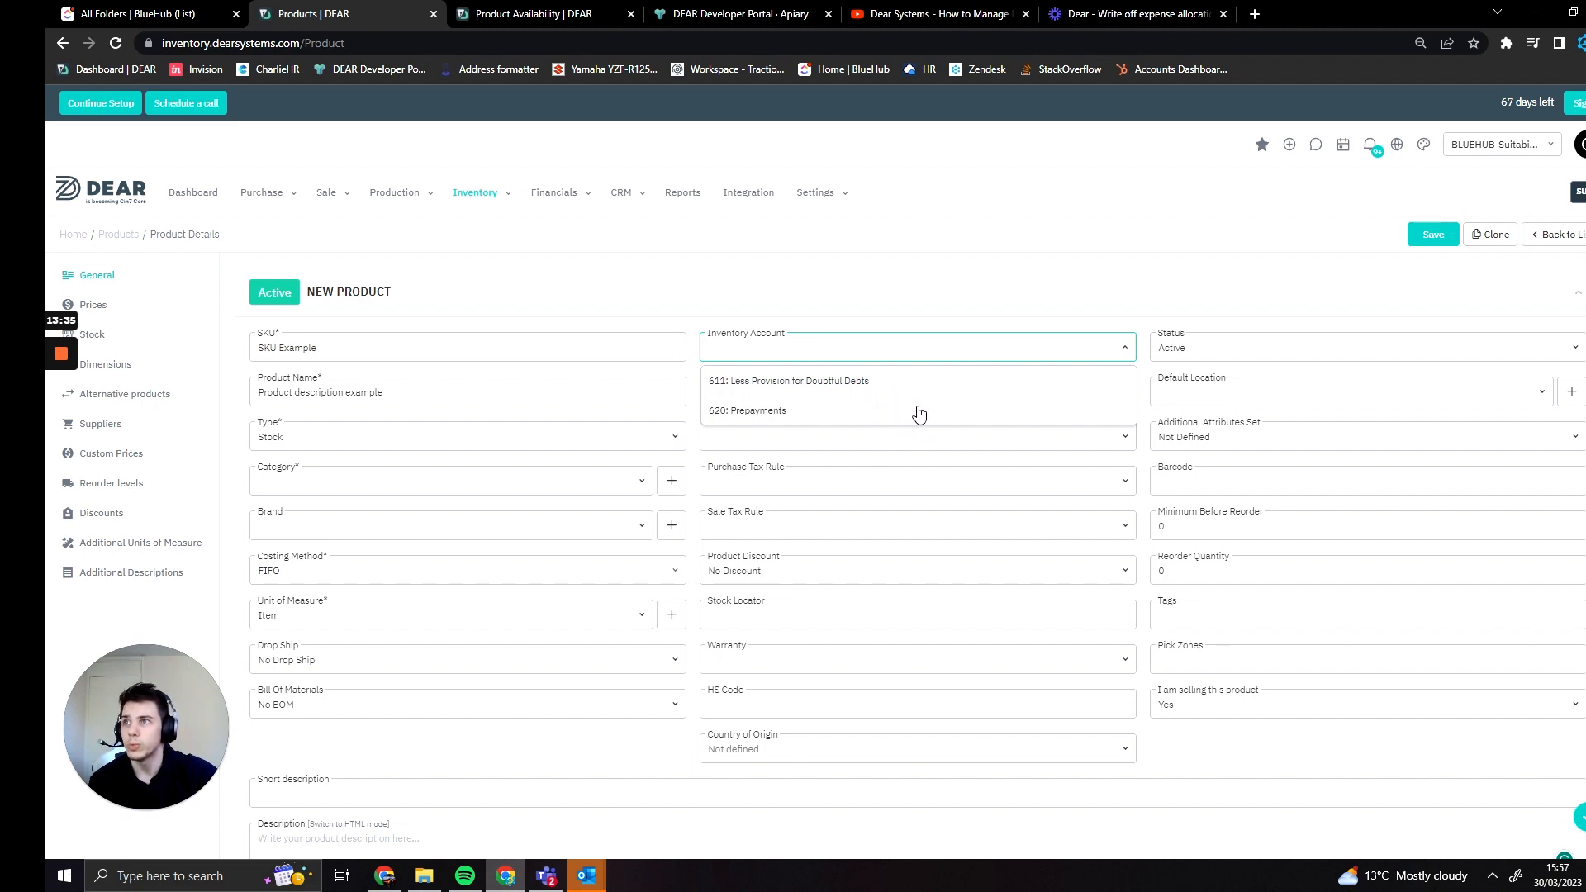
click(903, 383)
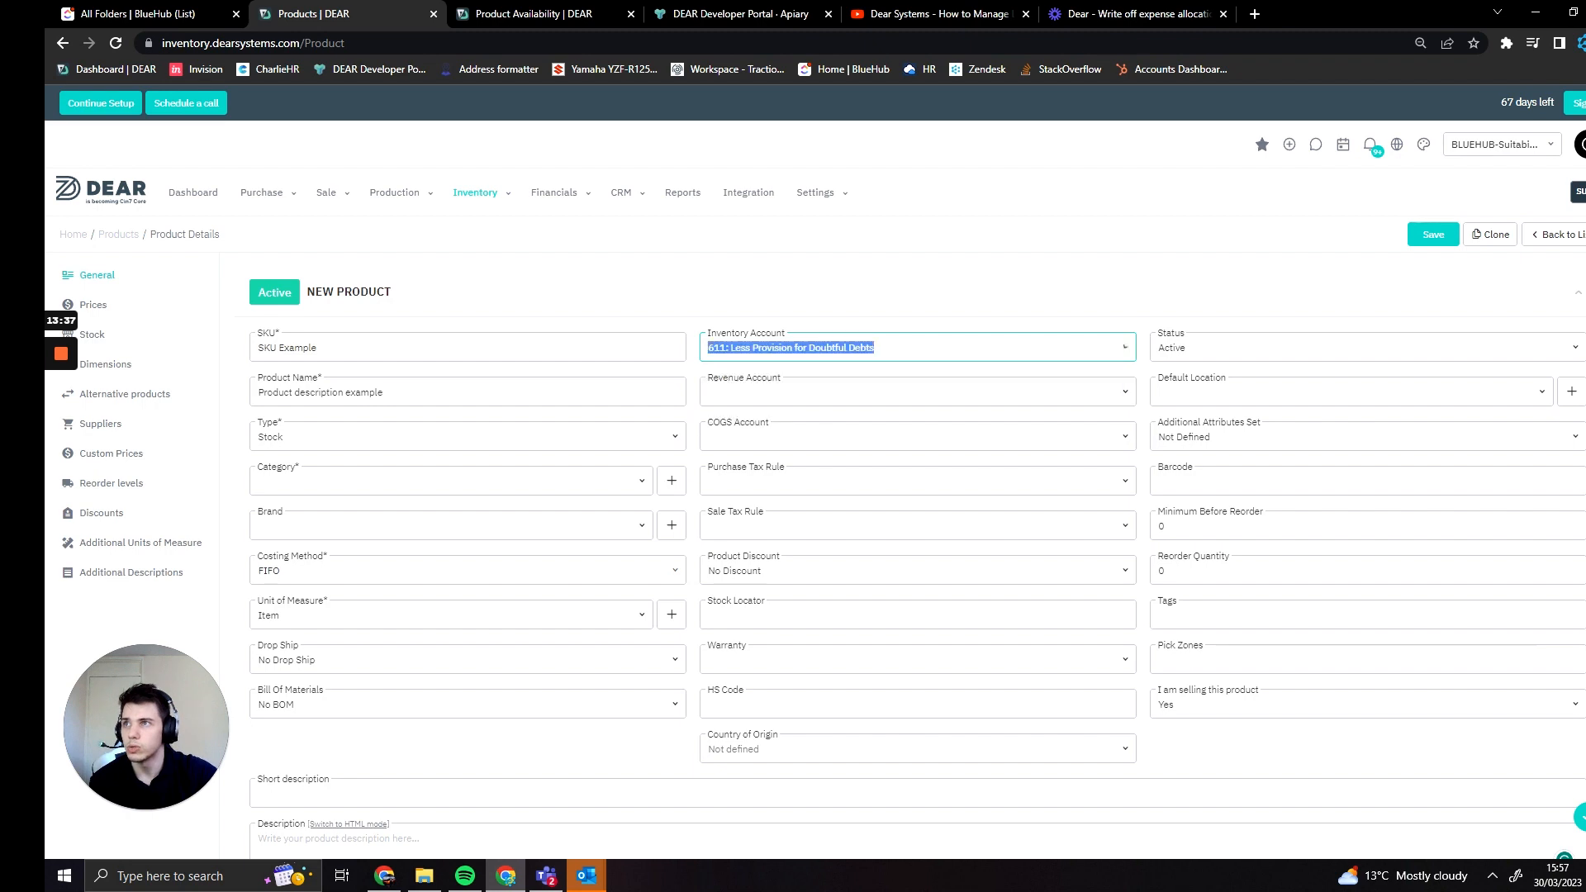
click(1125, 349)
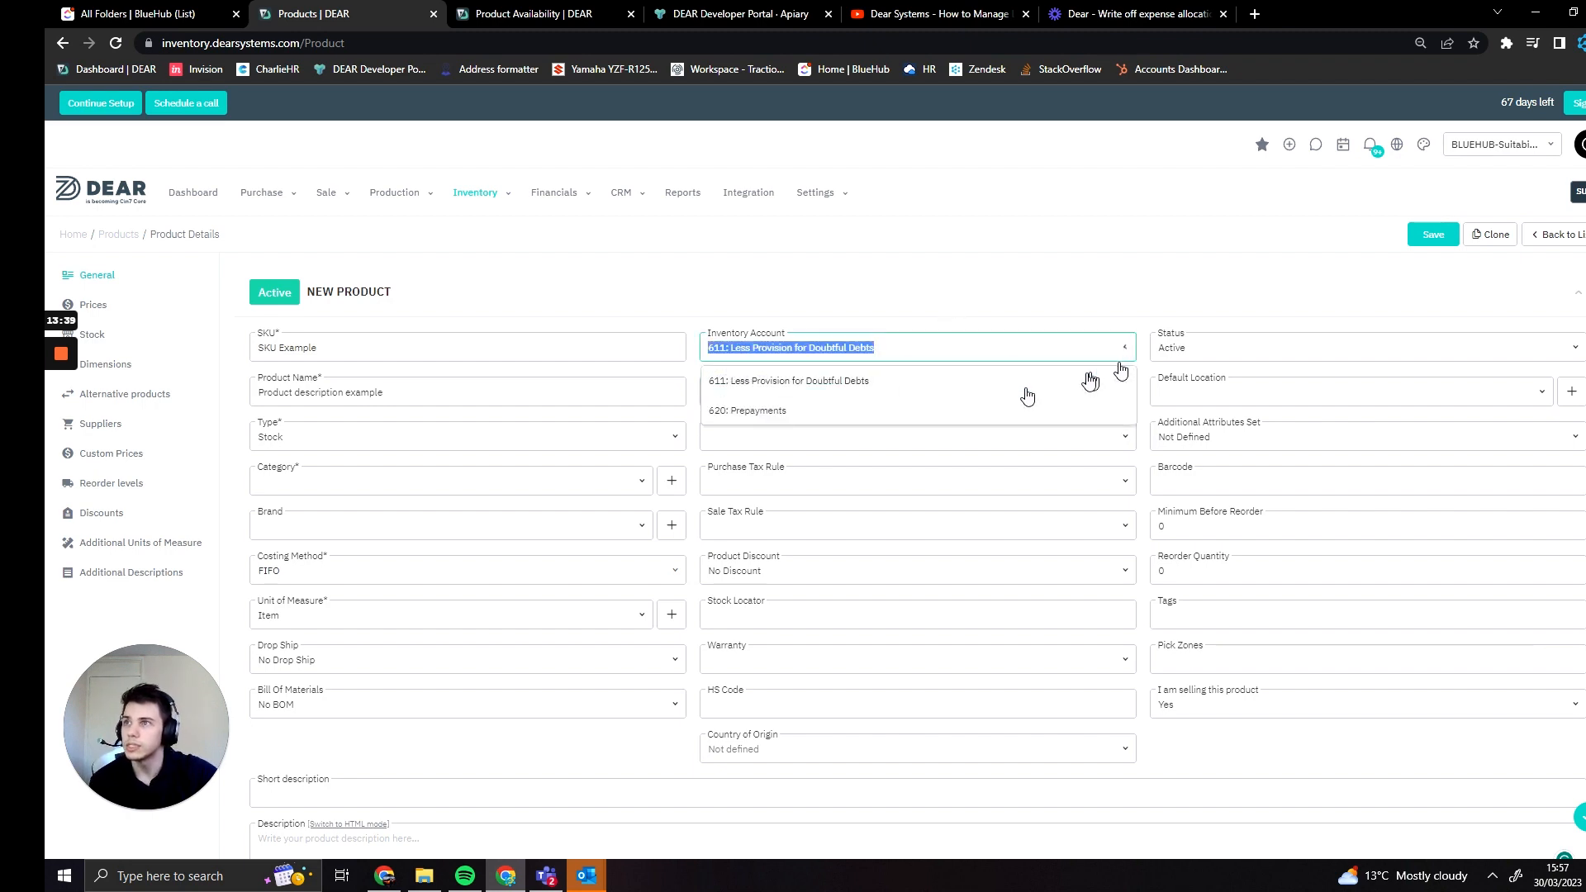
click(950, 318)
click(853, 393)
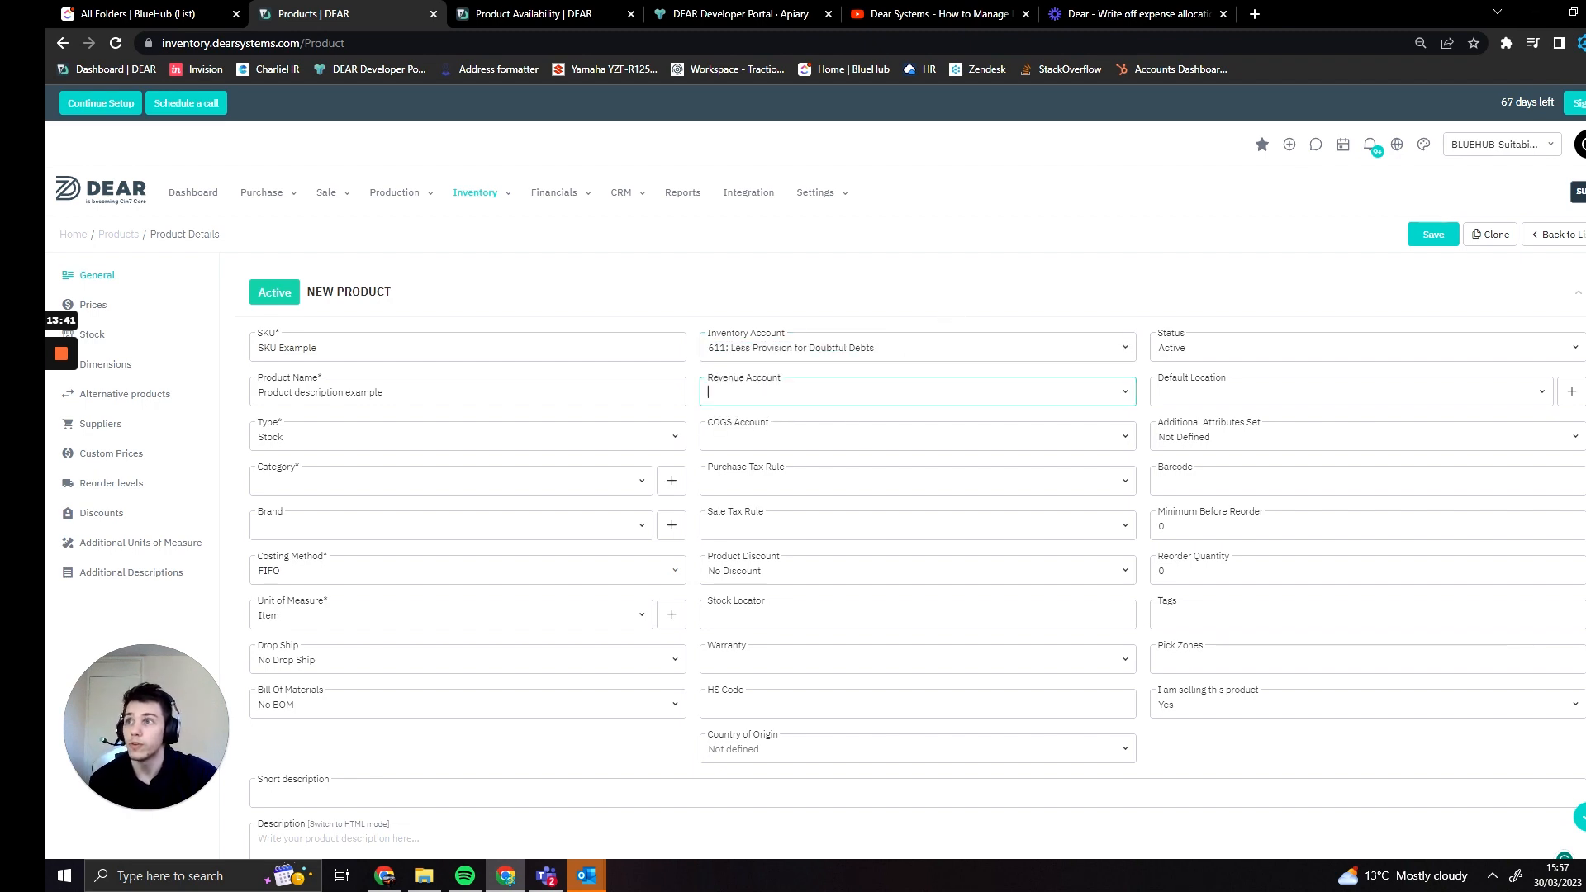
- Set the new product's Category to Cakes from the existing category list
click(1124, 393)
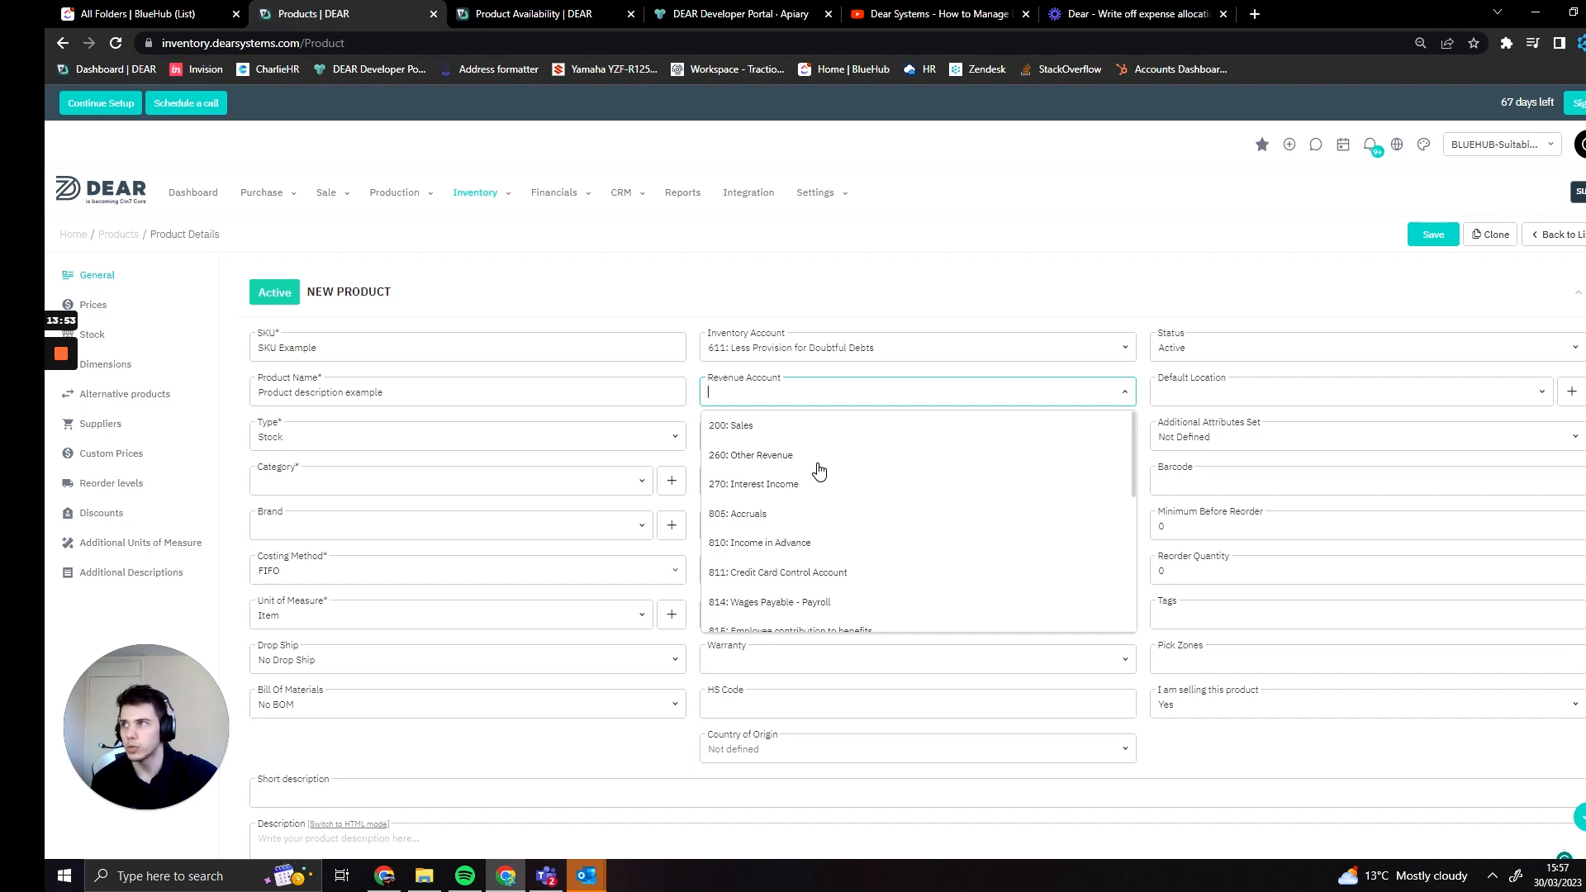
click(642, 482)
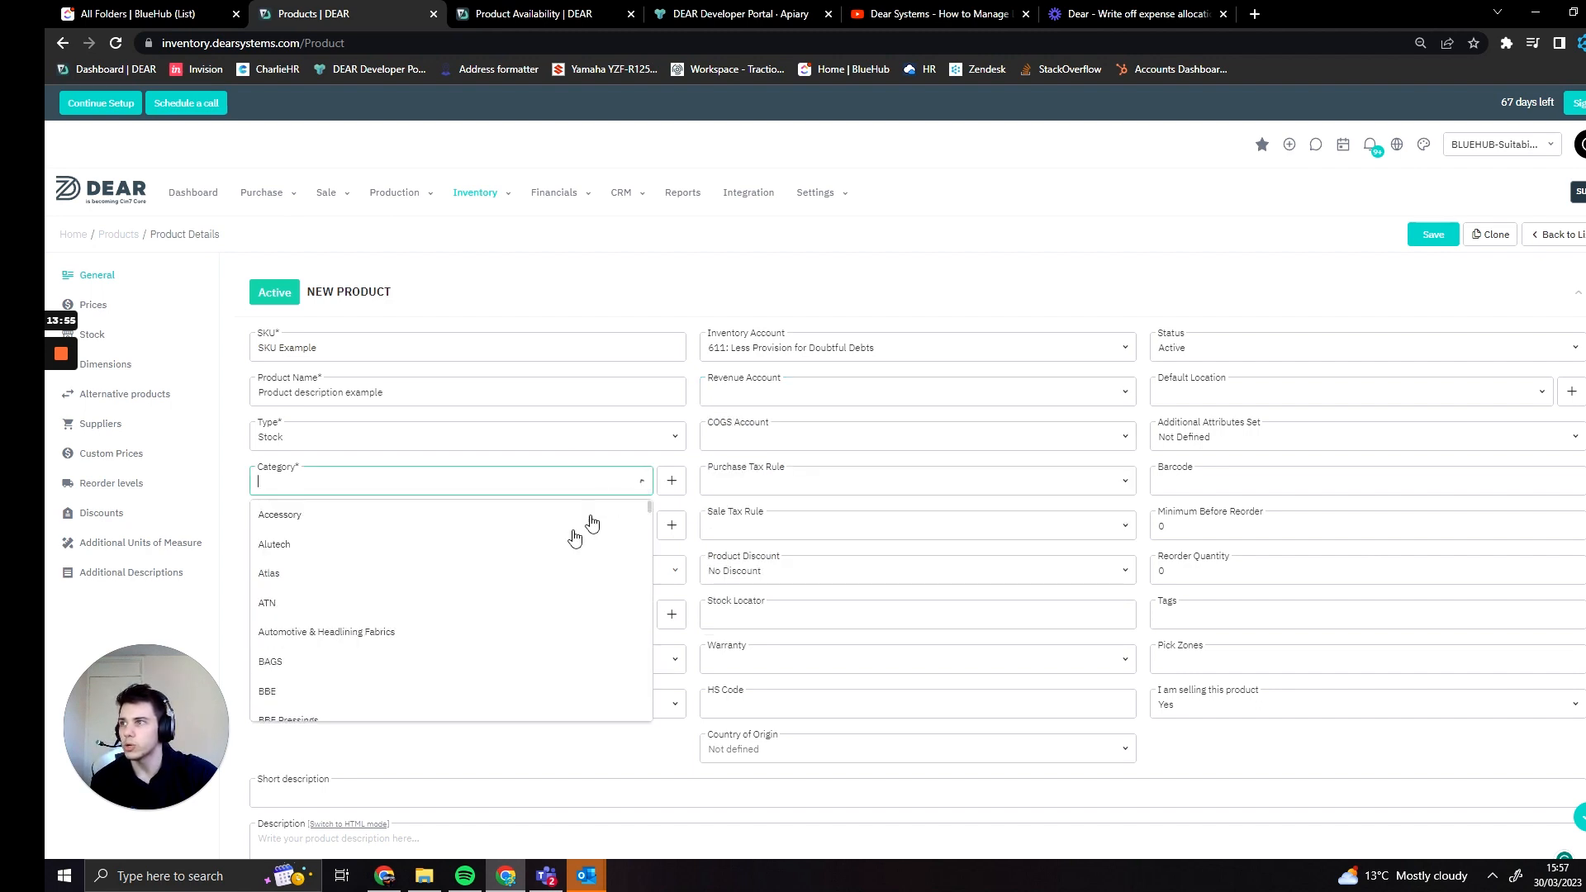
scroll(505, 579, down, 3)
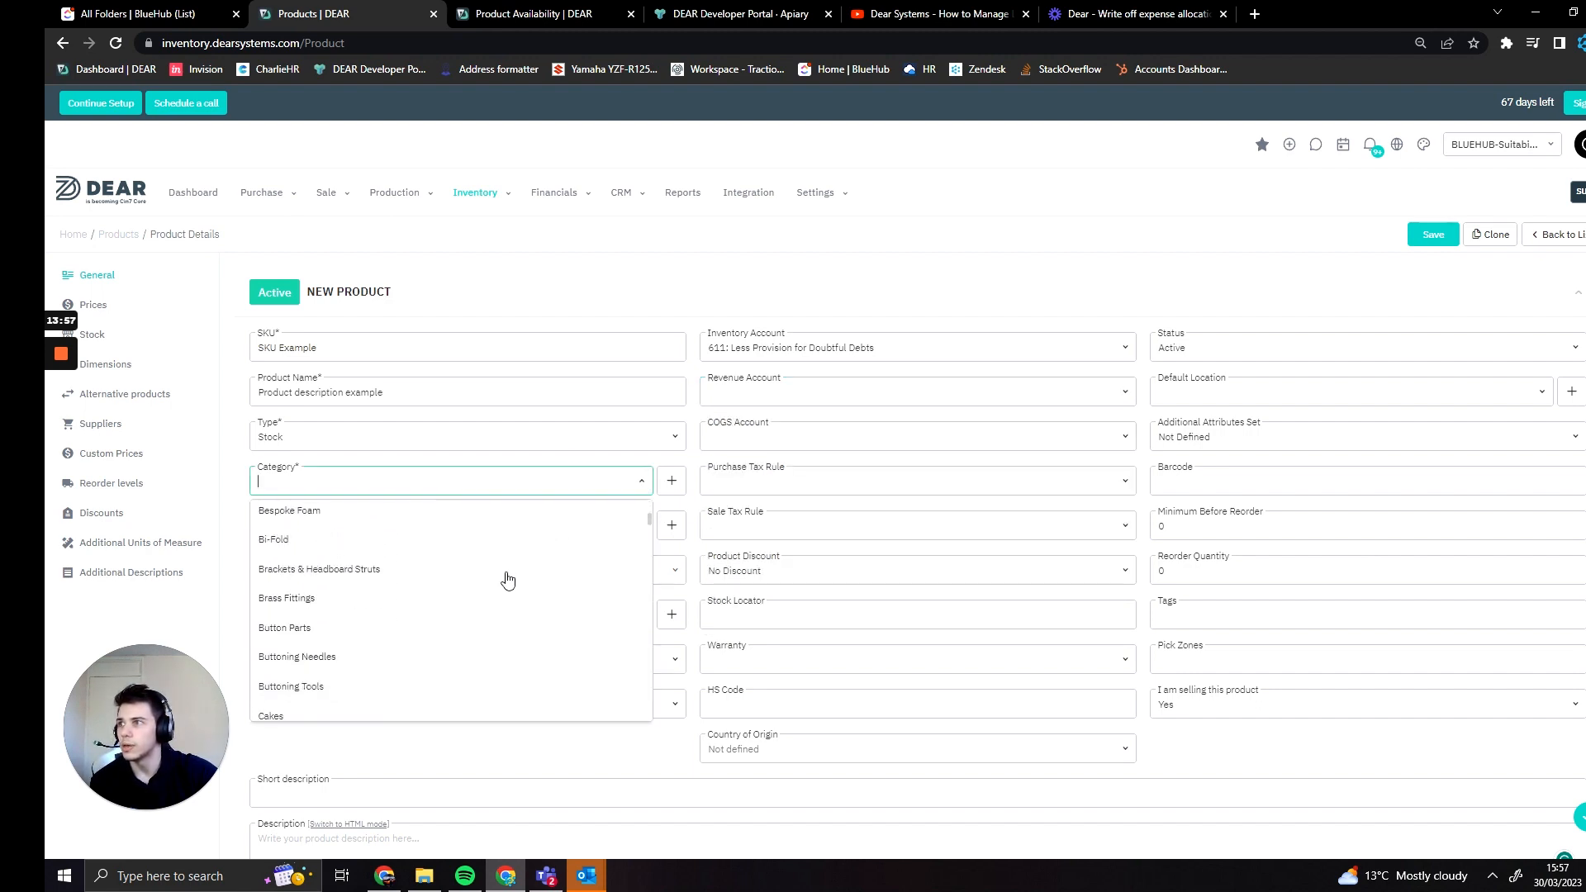
click(379, 686)
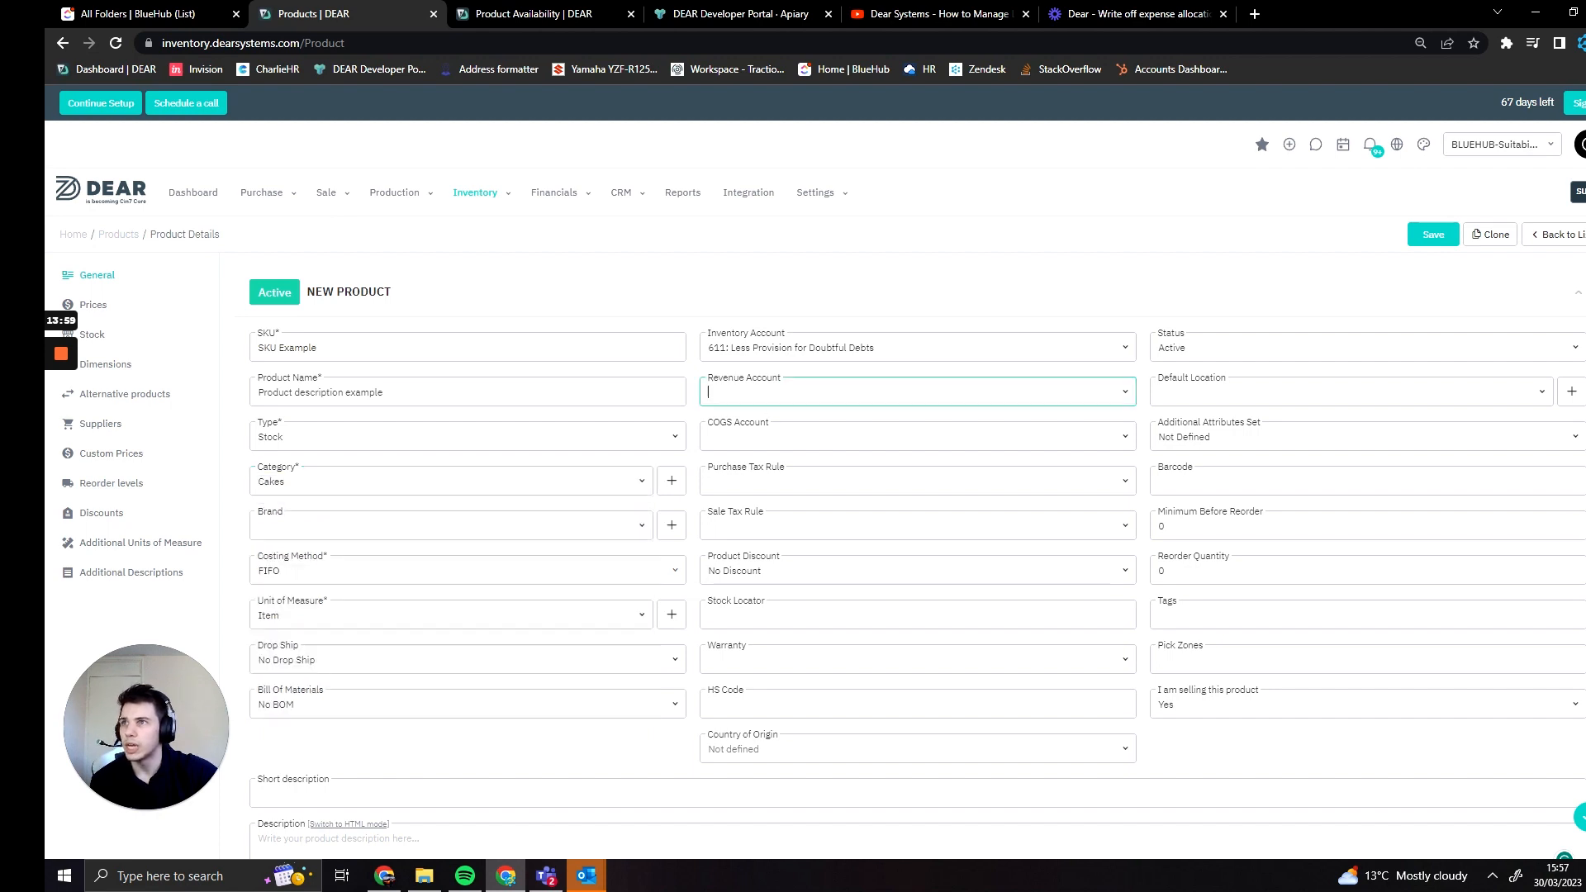
- Set the product's Revenue Account to "200: Sales"
click(1126, 394)
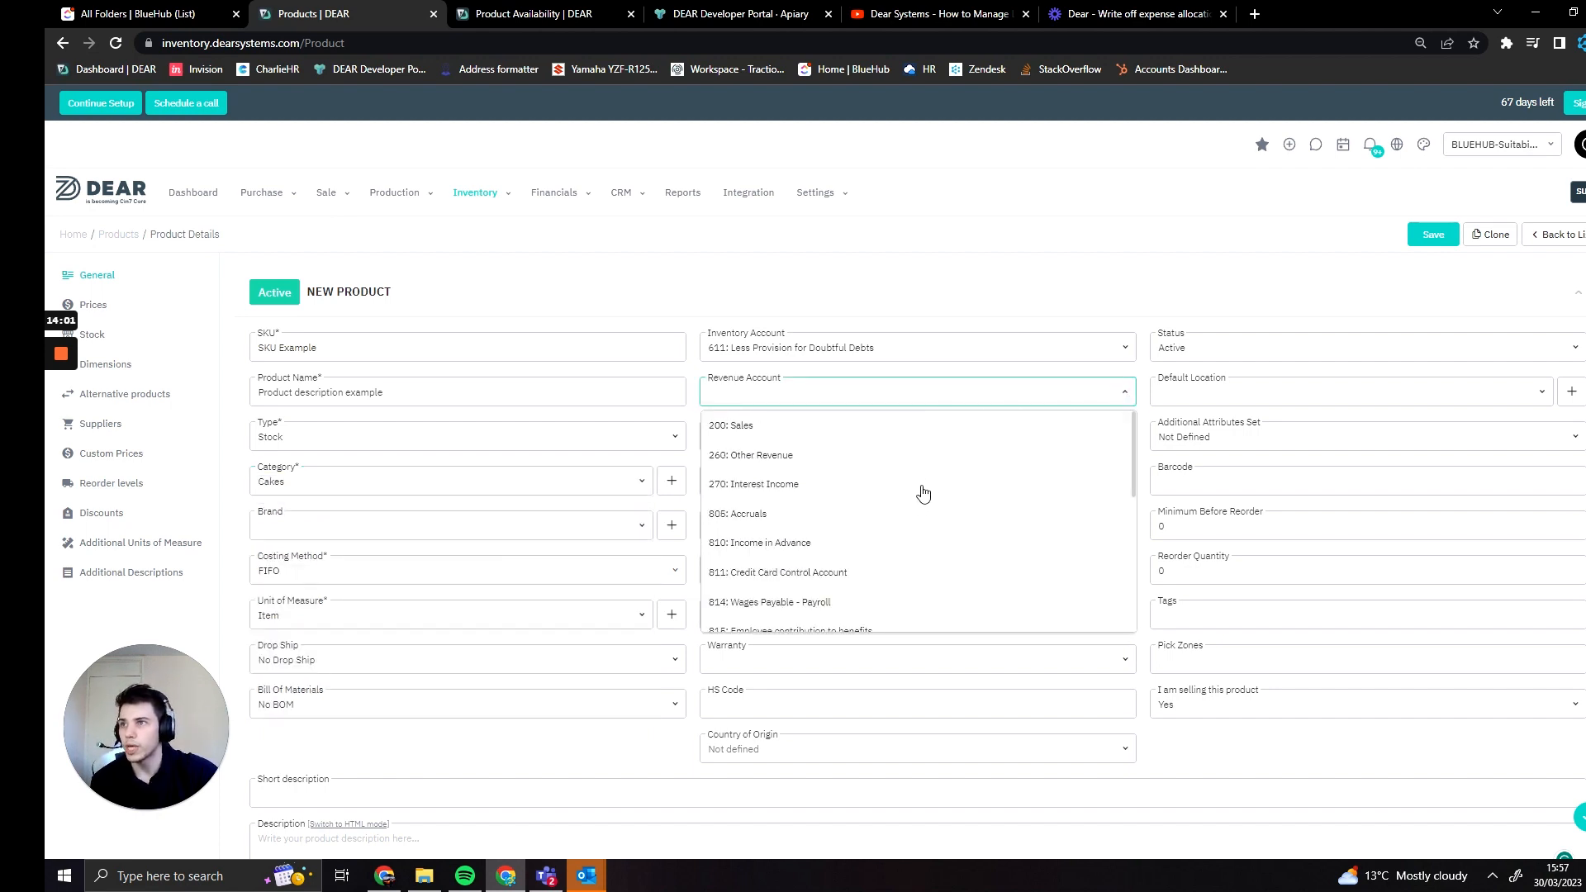
scroll(938, 495, down, 3)
scroll(925, 542, up, 3)
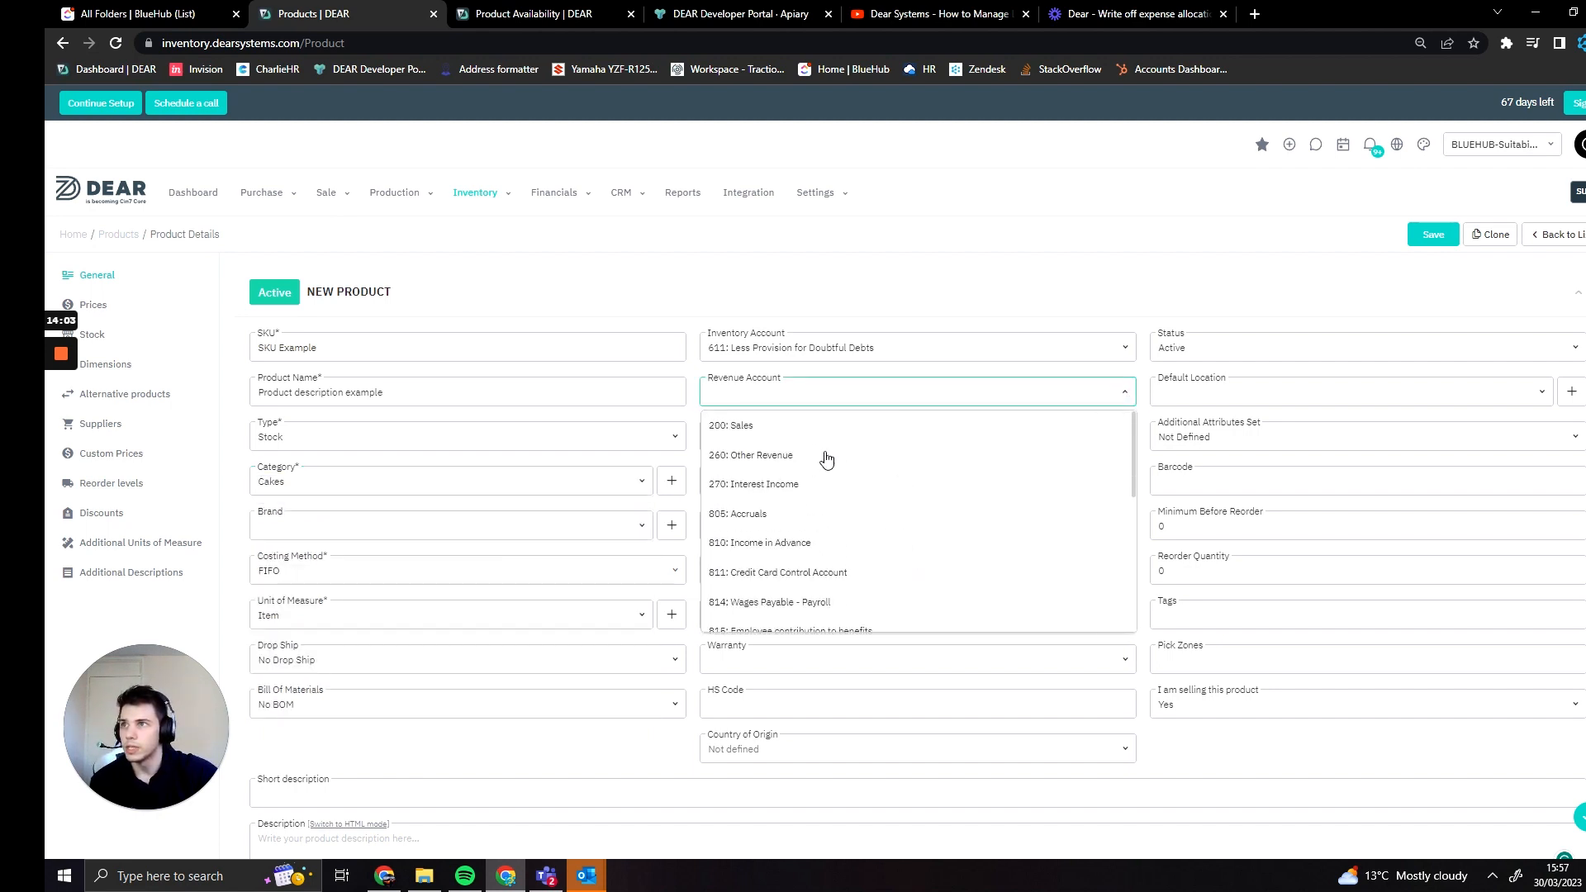
click(810, 425)
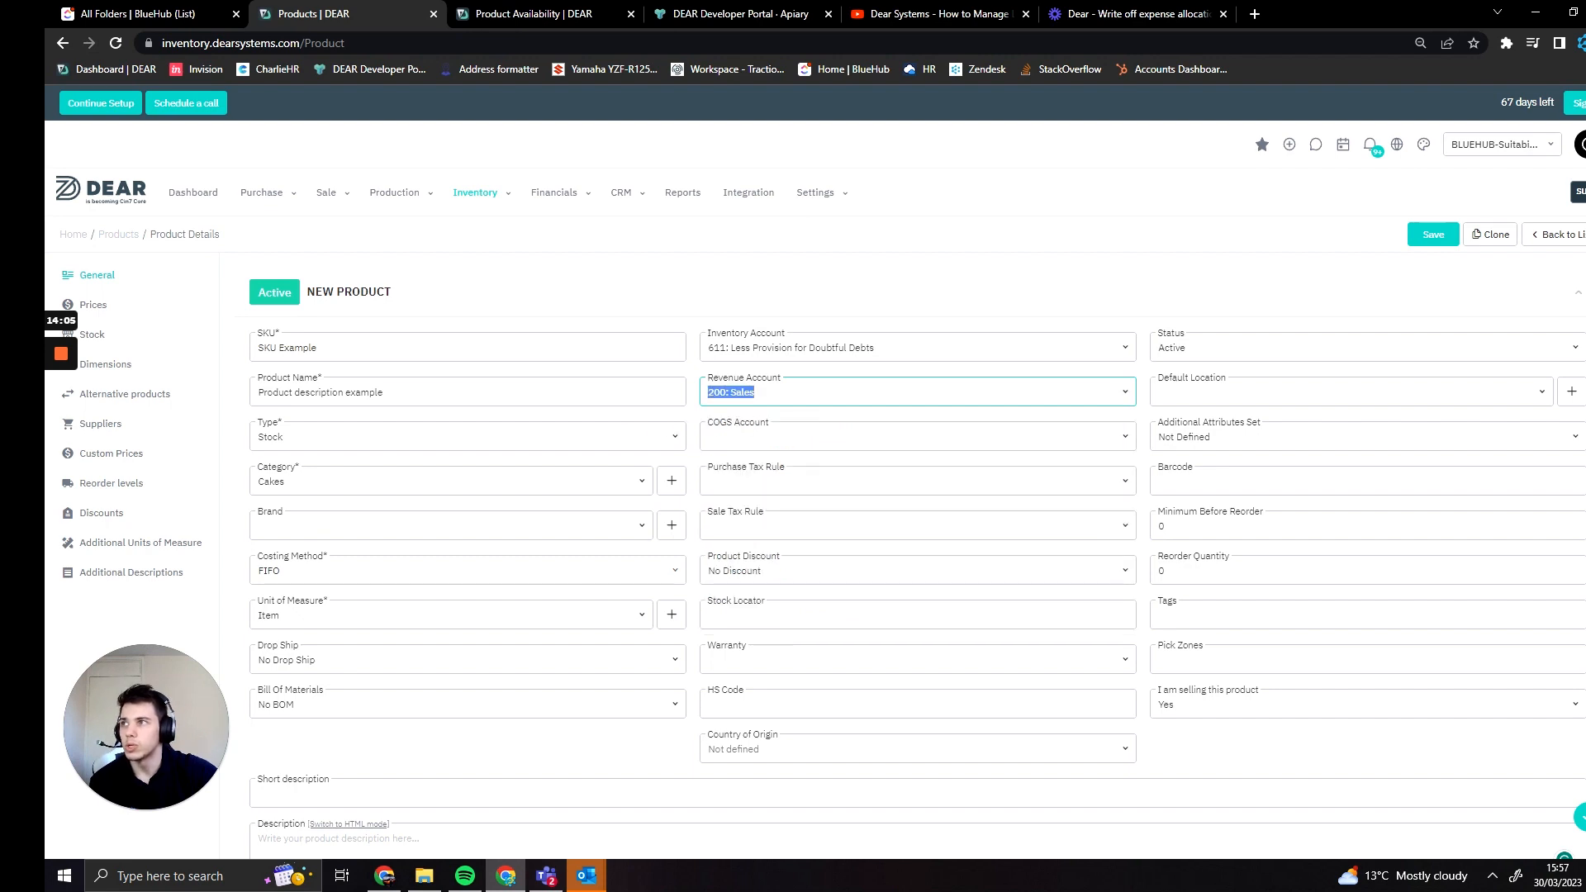
click(496, 459)
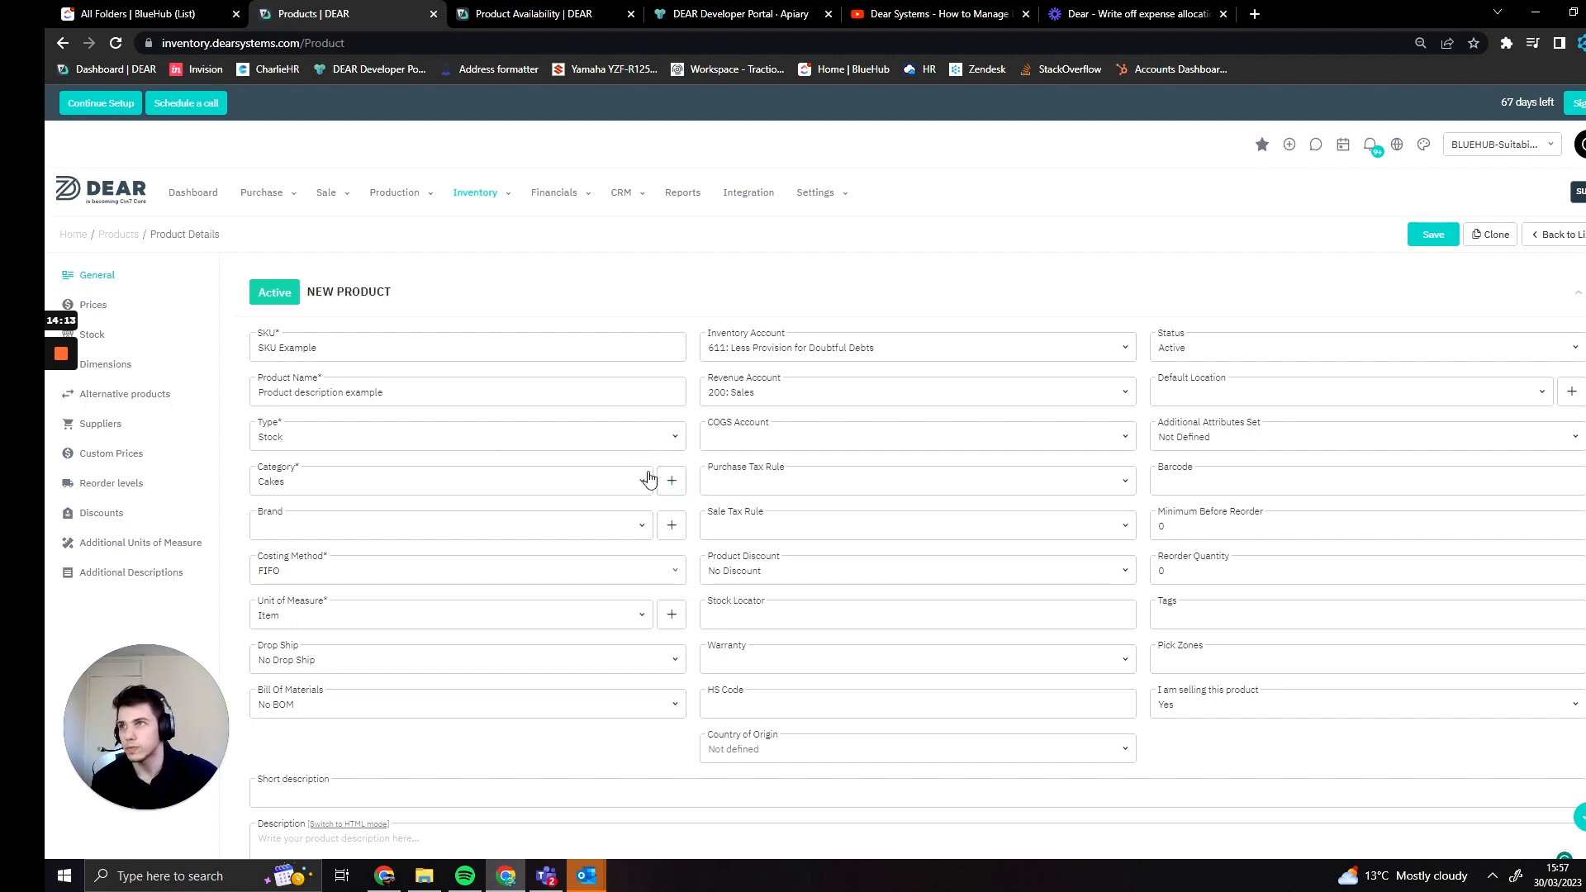
- Set the product's COGS Account to "320: Direct Wages" and view the available product types
click(1125, 442)
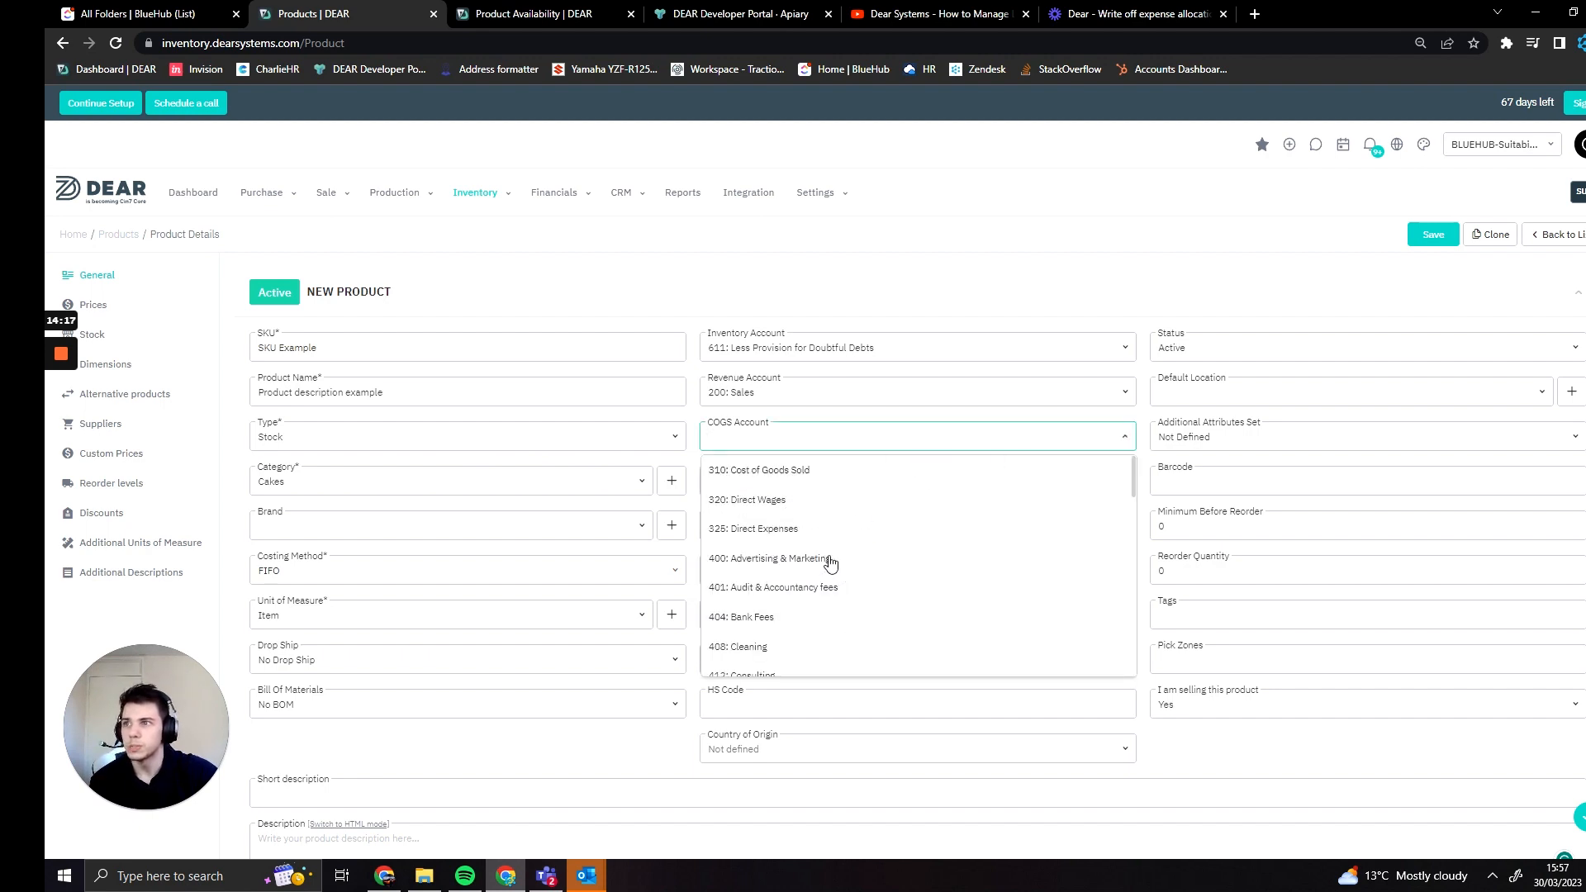
click(817, 501)
click(541, 437)
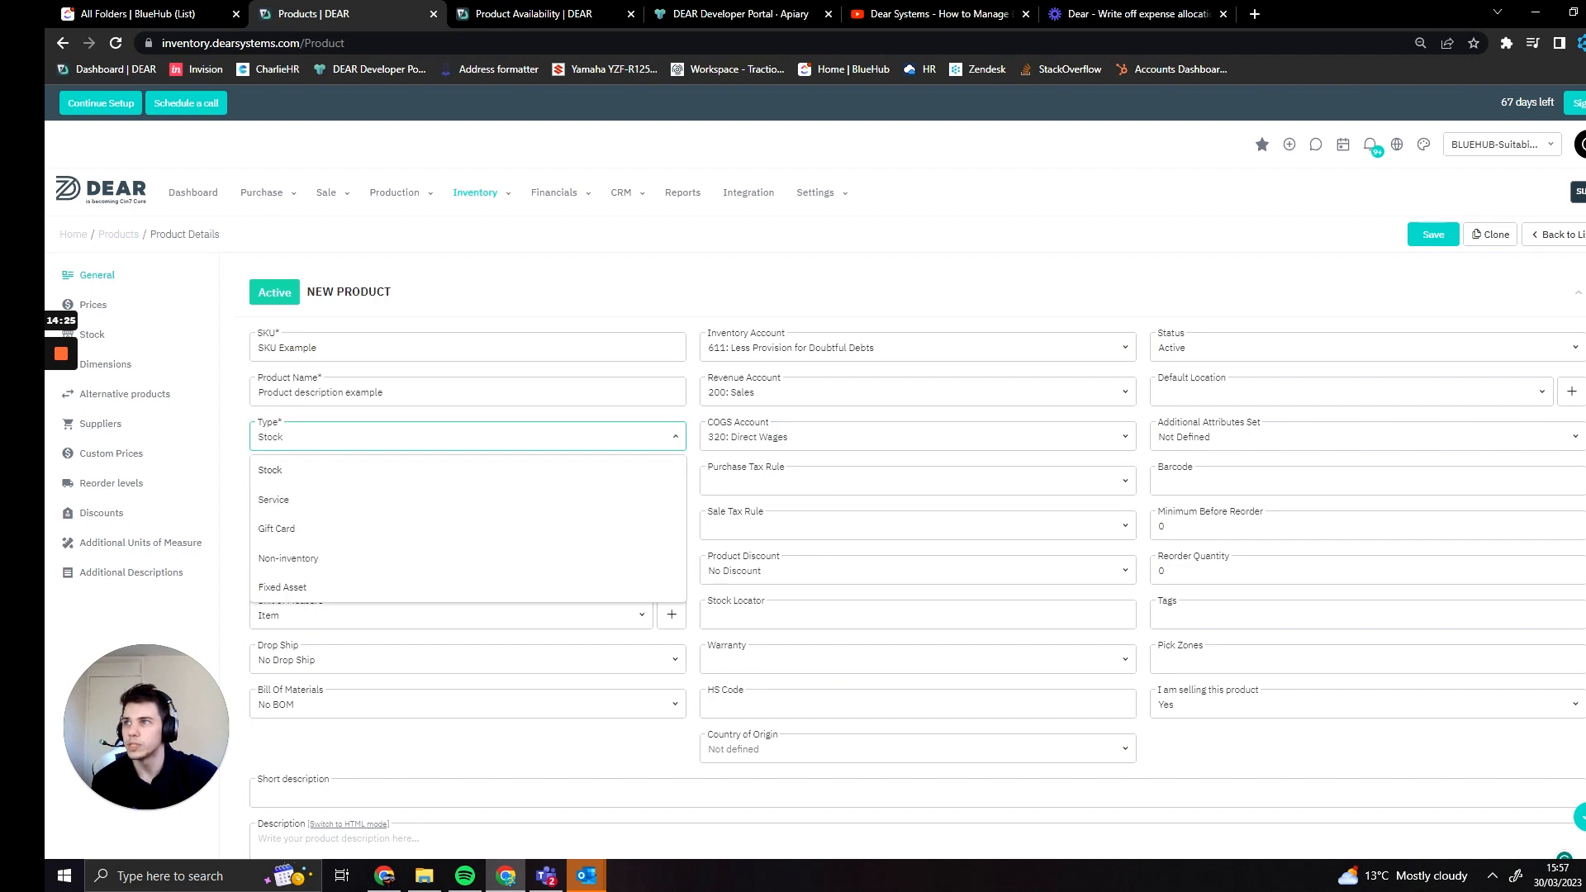
click(912, 322)
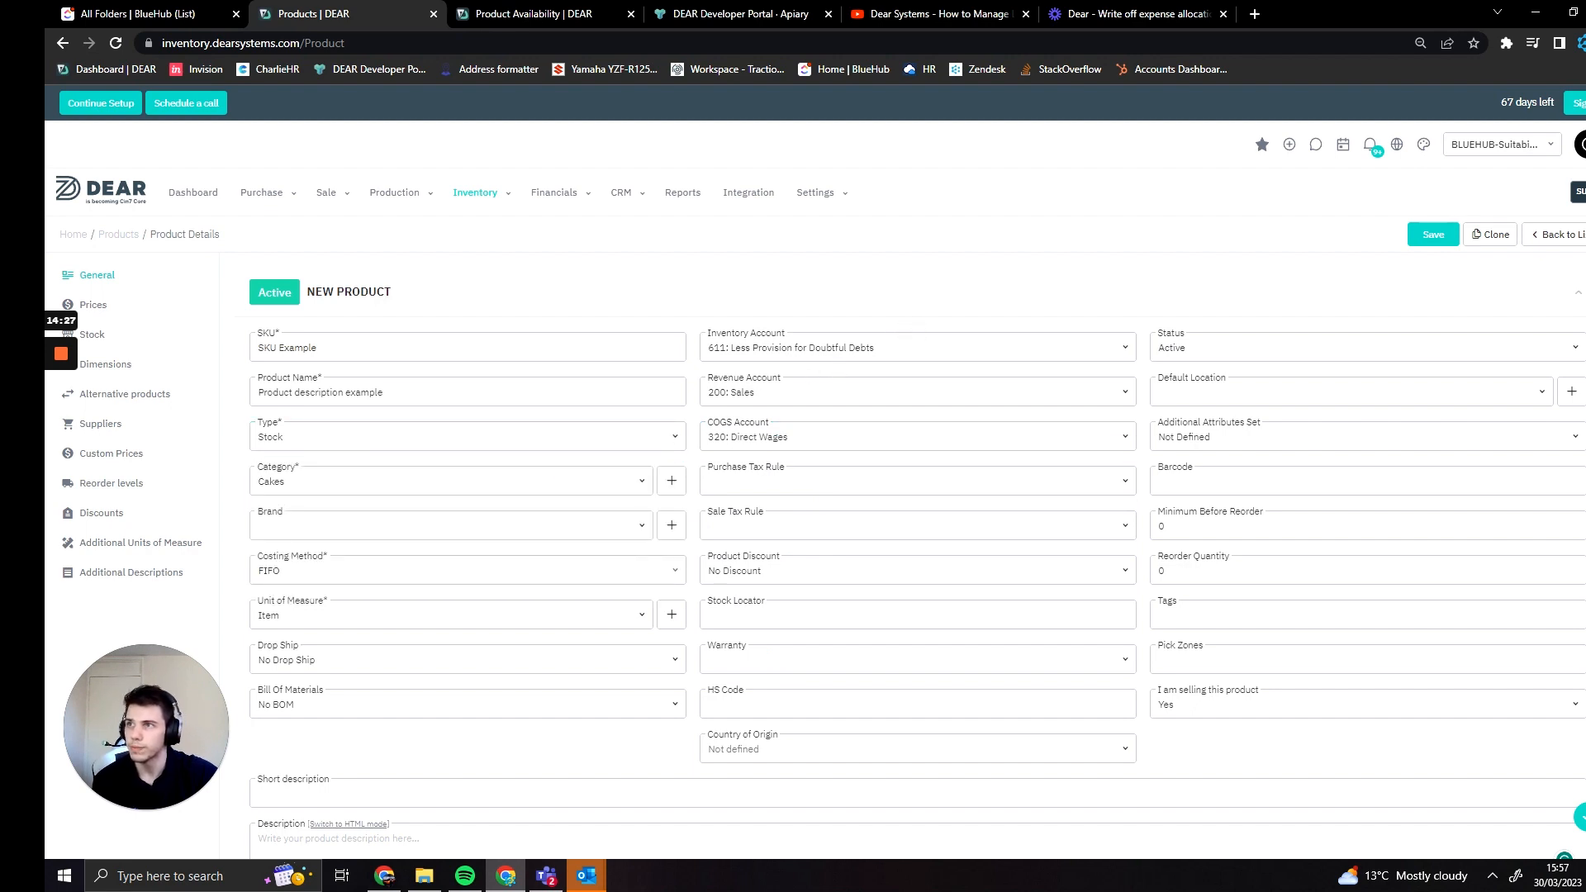
- Examine the VAT and other tax options offered for the product's Purchase Tax Rule, without choosing one
scroll(822, 506, down, 1)
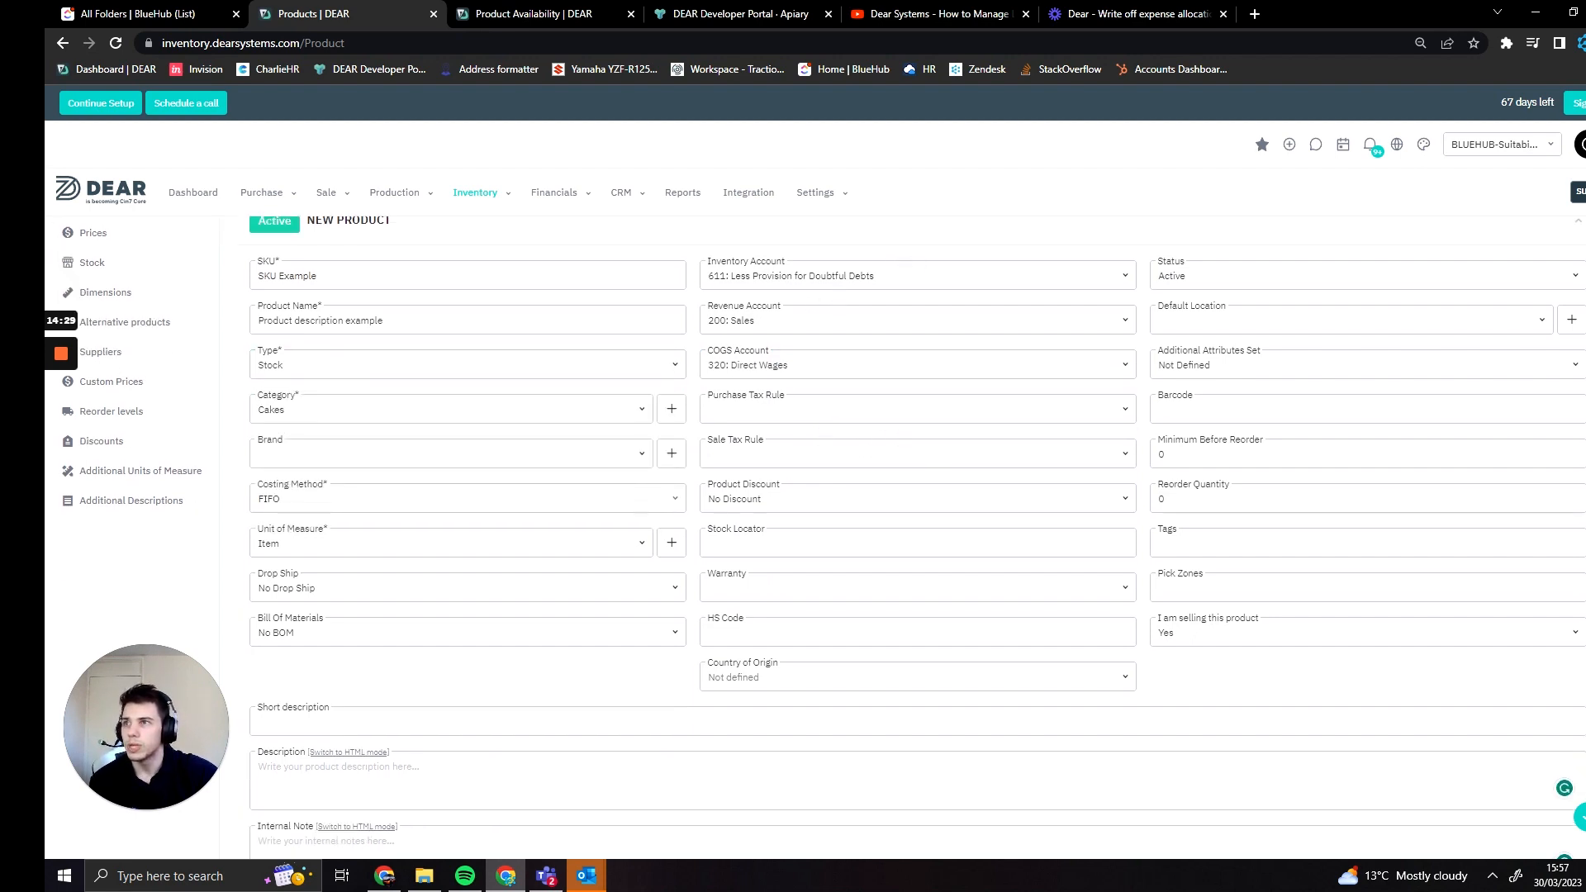
scroll(998, 510, up, 1)
click(983, 482)
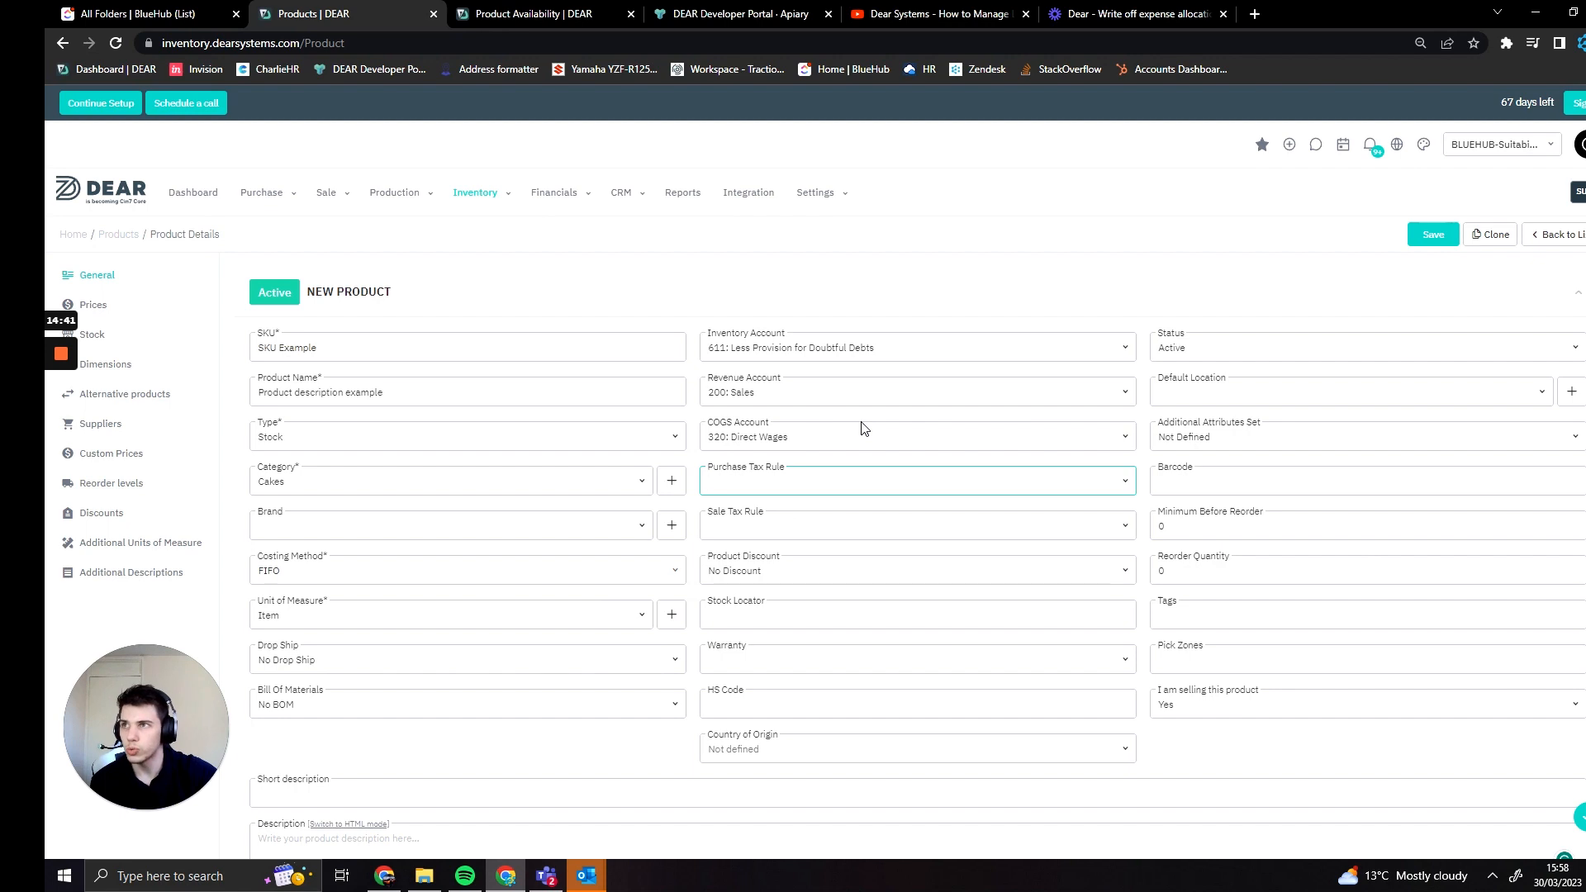
scroll(834, 428, down, 1)
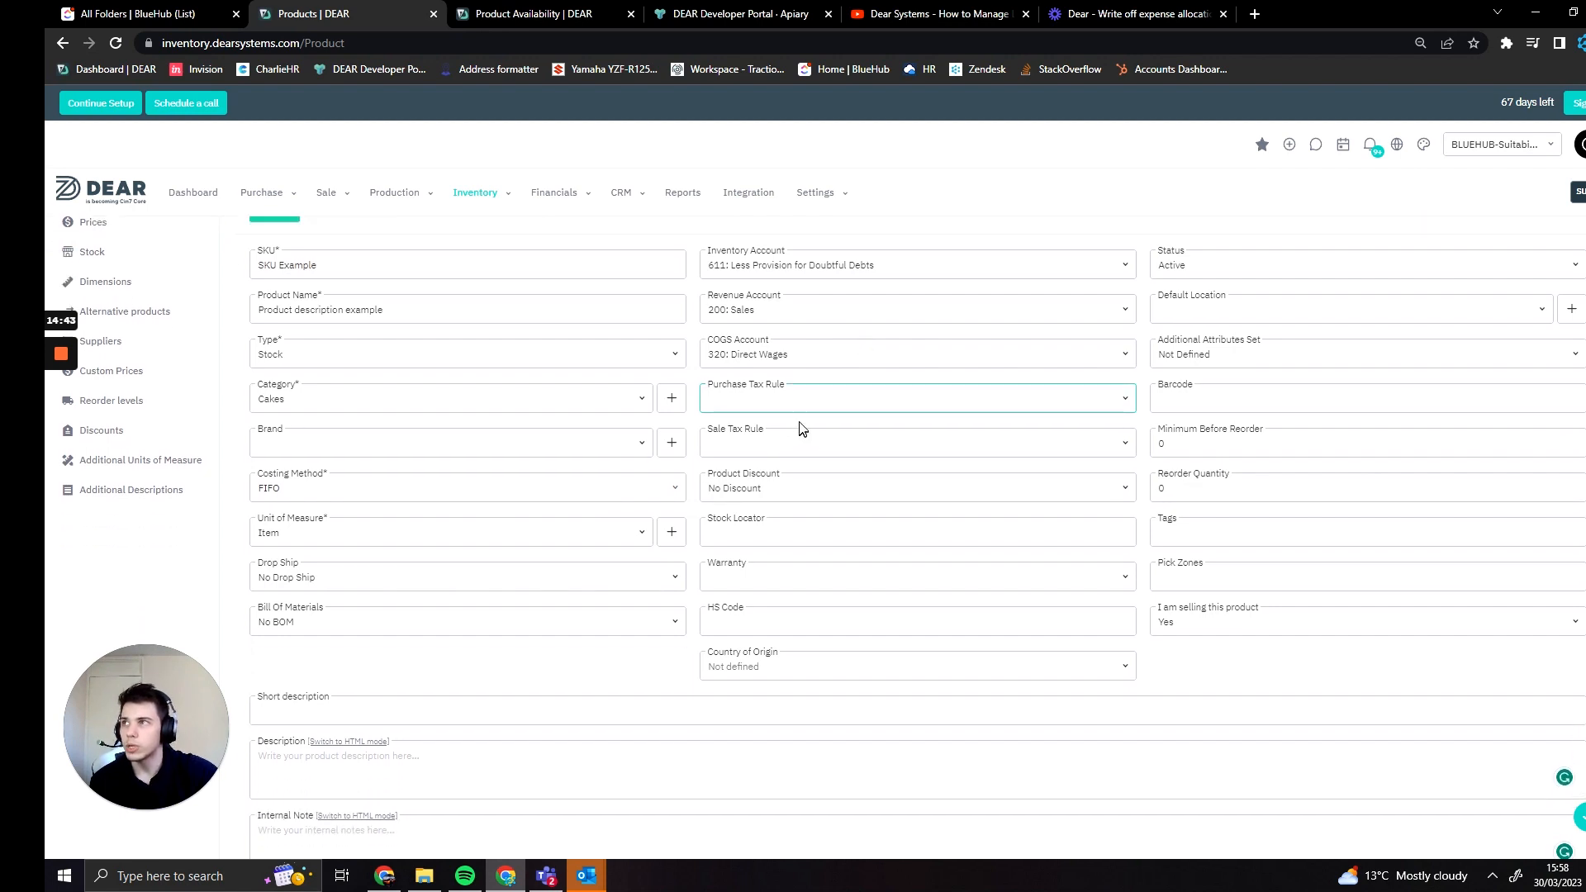
scroll(814, 479, up, 1)
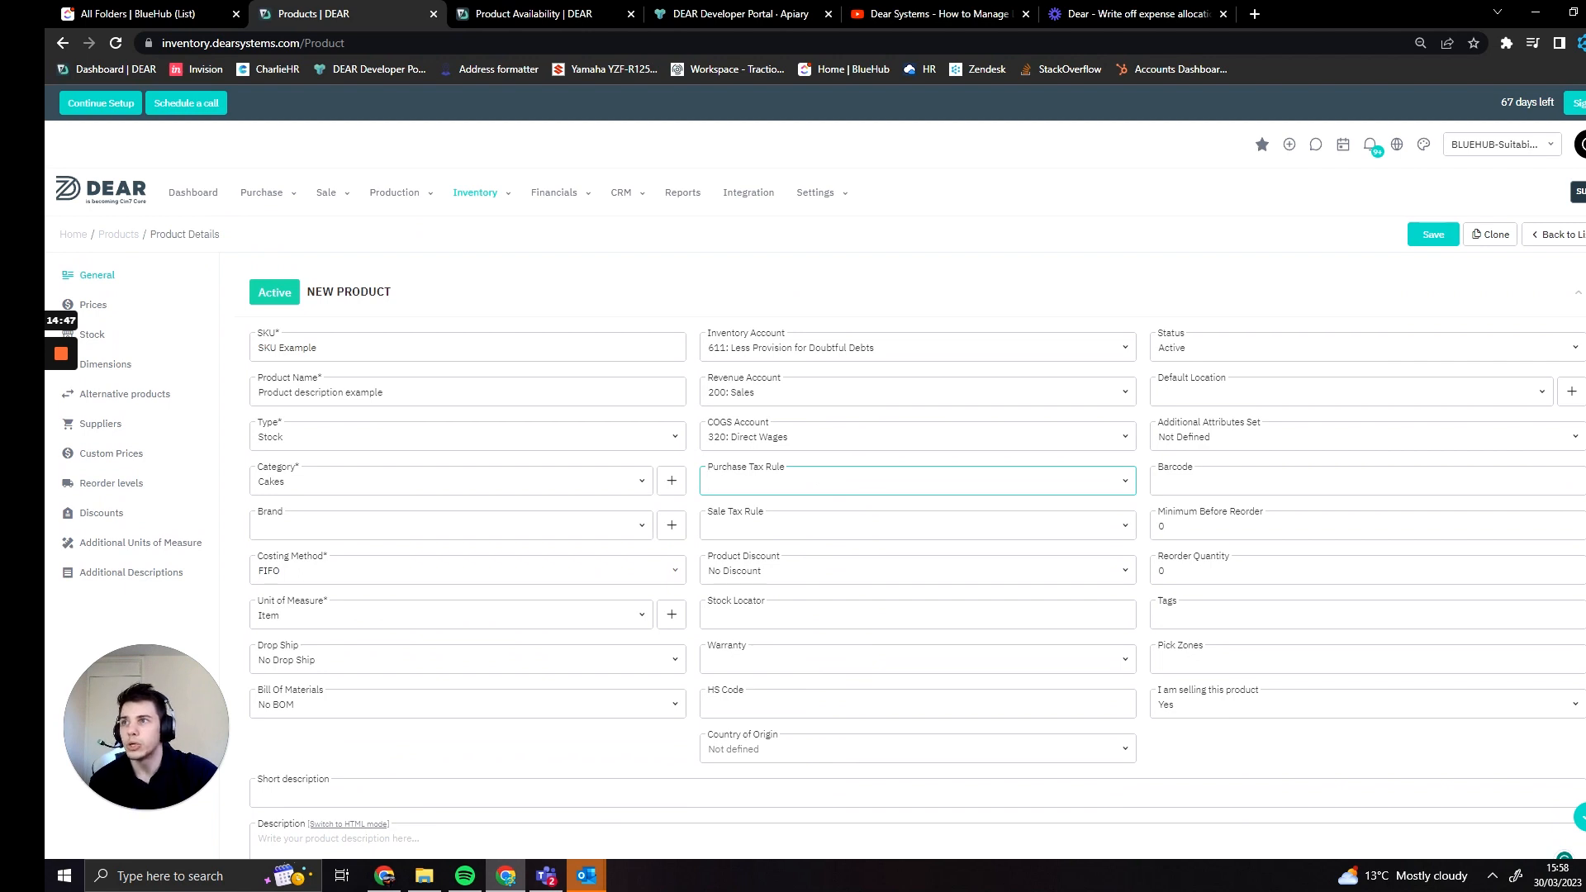
click(1126, 480)
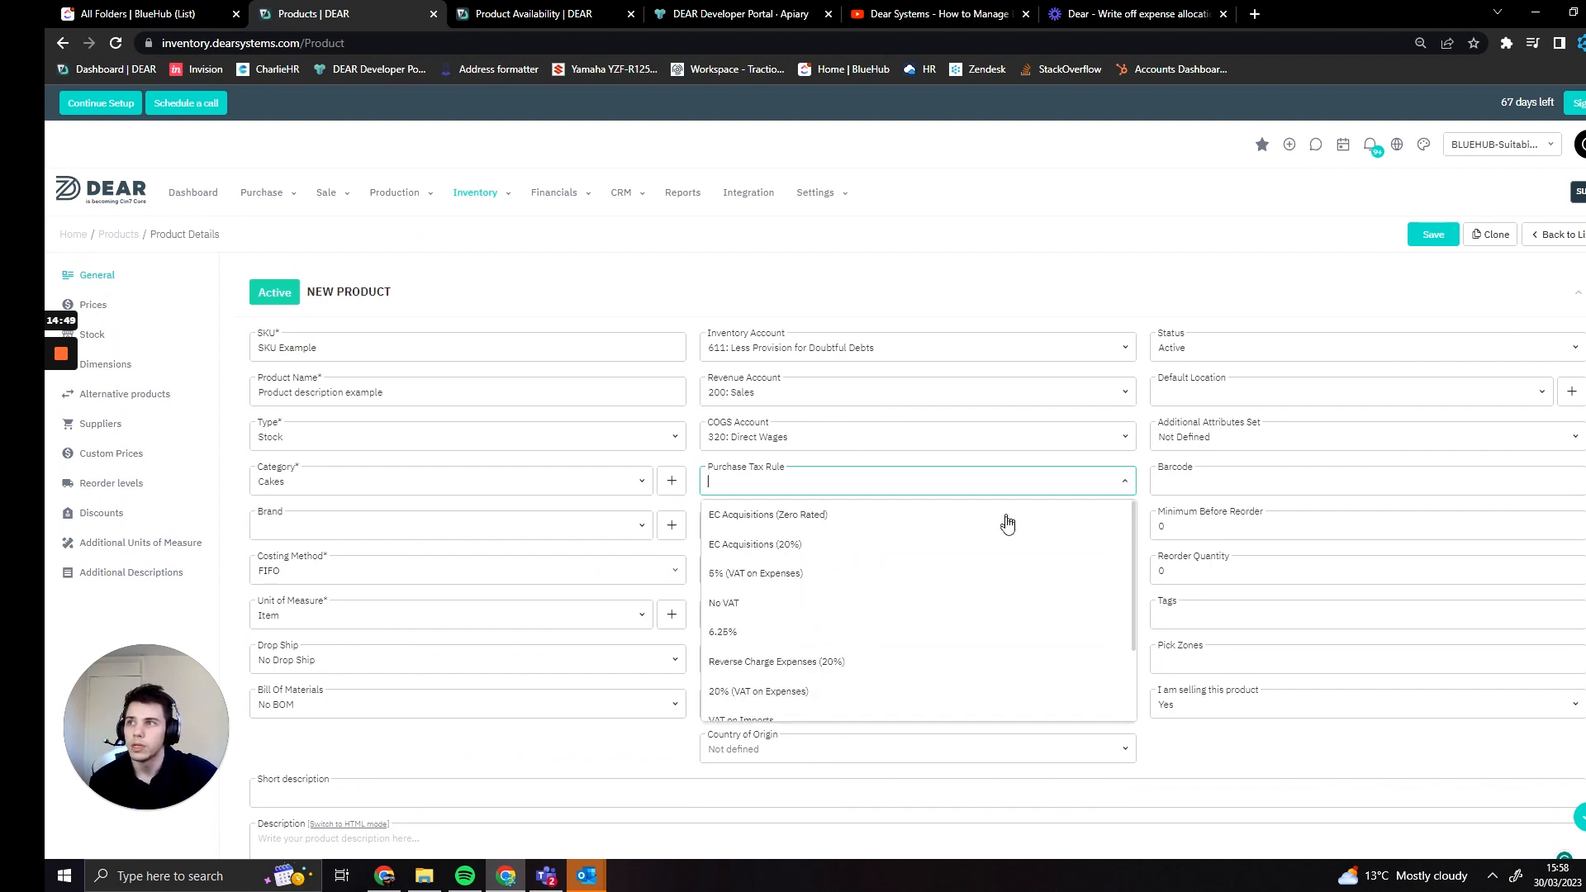
click(913, 464)
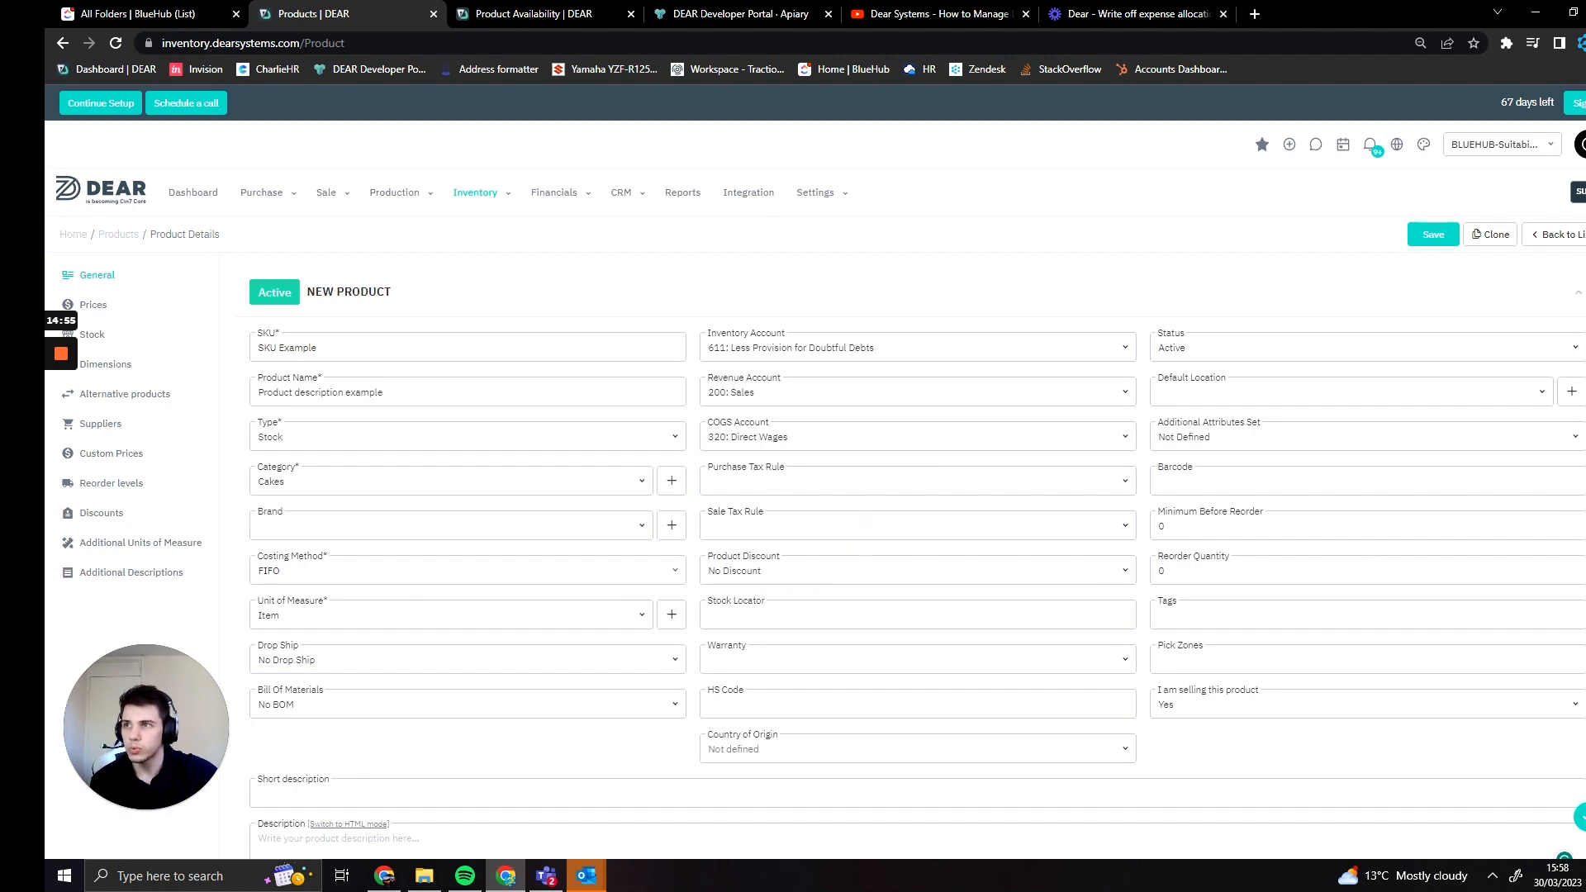
click(1125, 482)
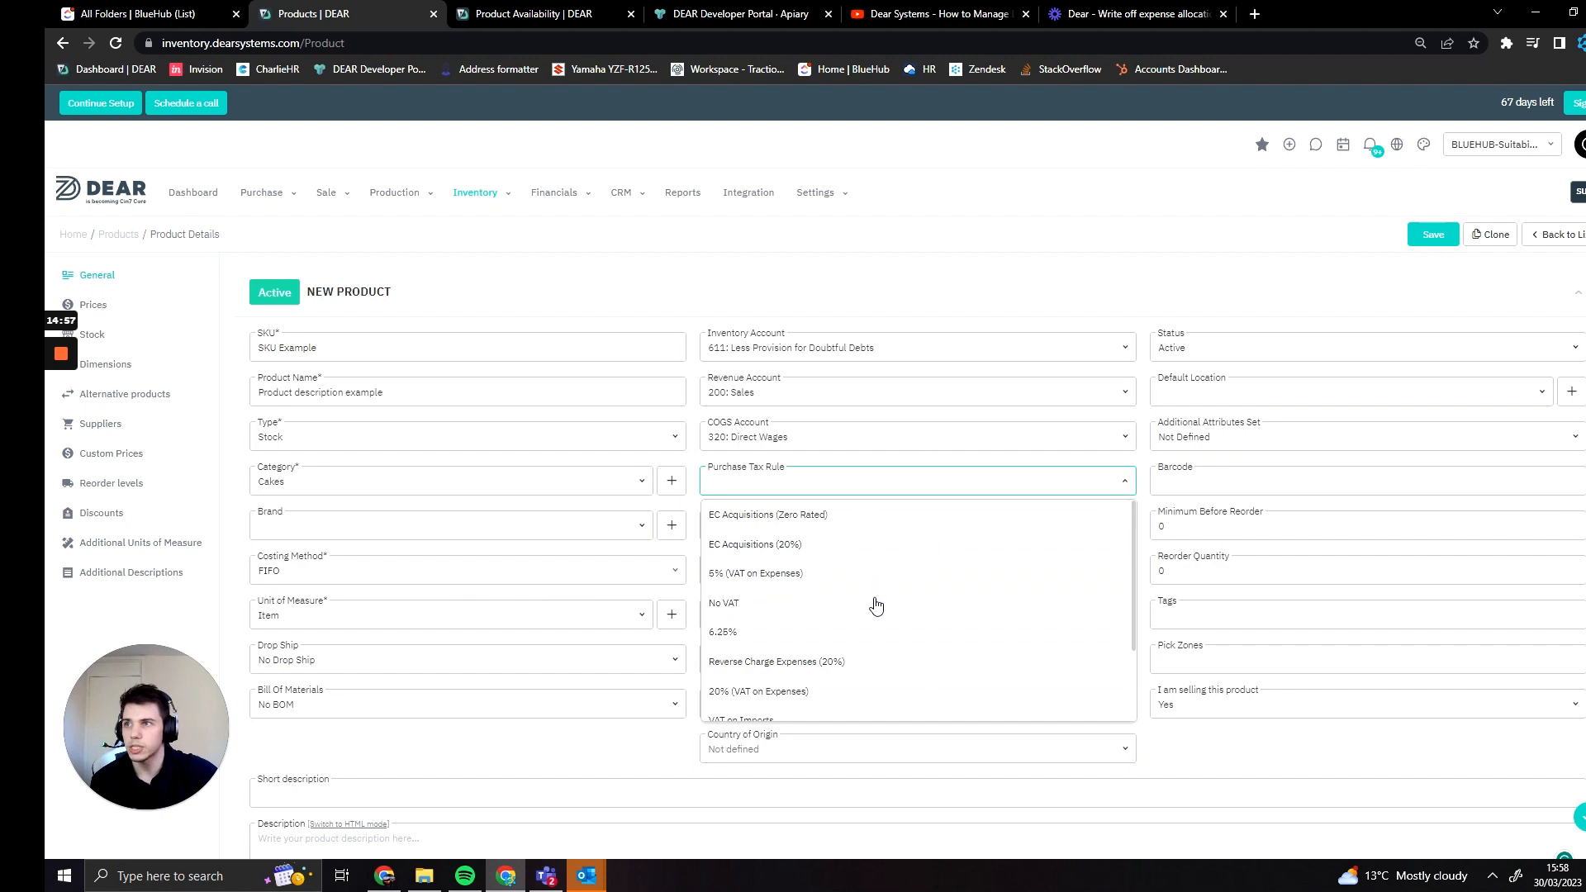
click(810, 469)
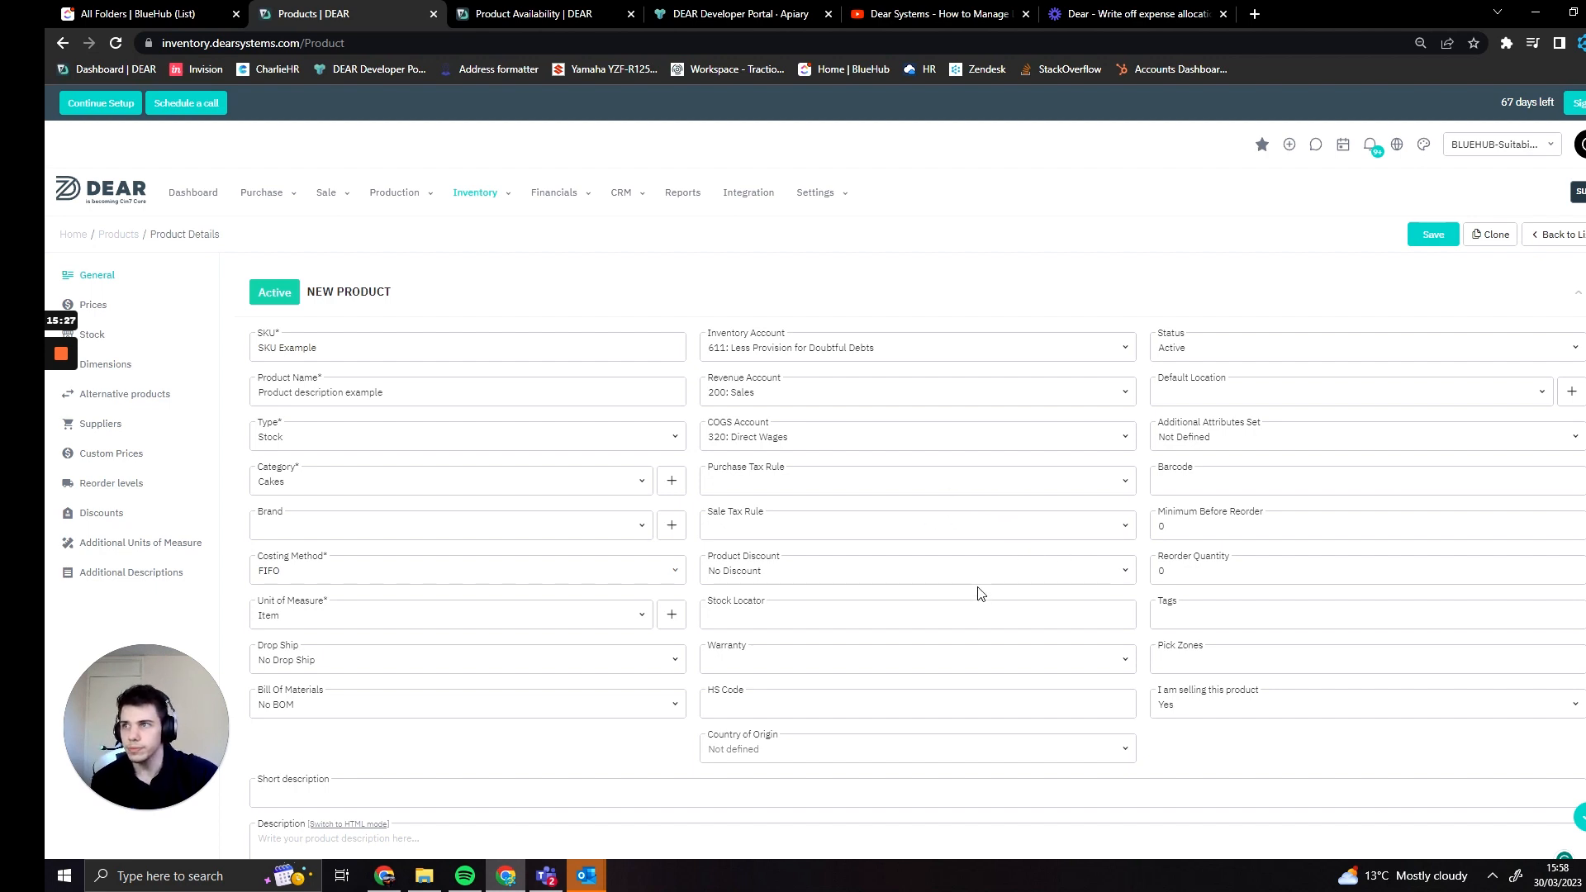
- Review the Product Discount options, try the 30% discount and restore the field to No Discount
scroll(980, 595, down, 1)
click(1125, 492)
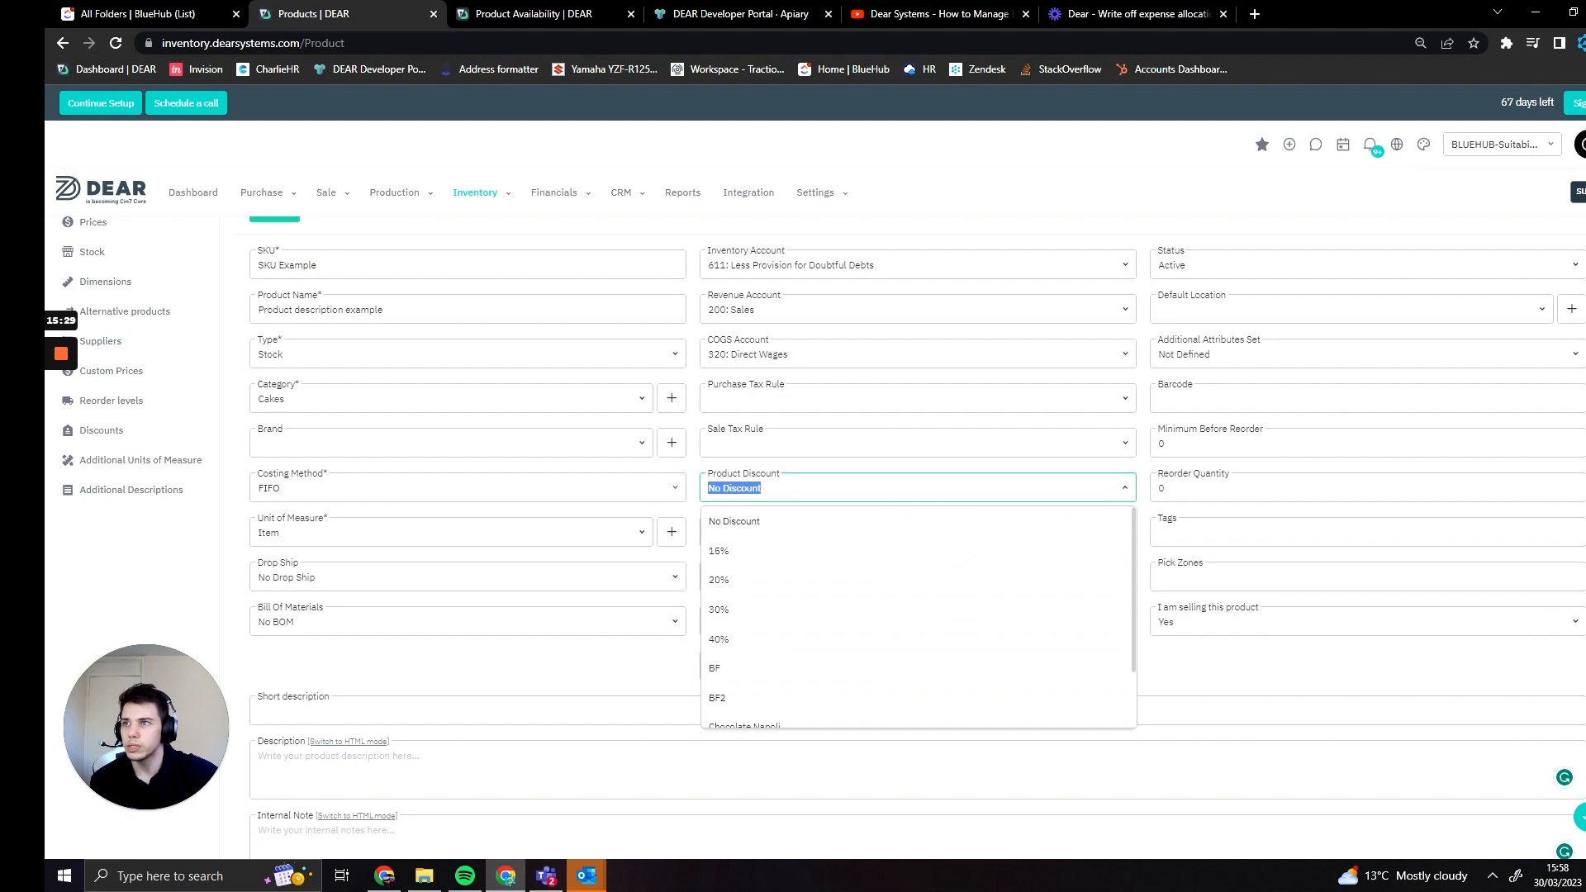
scroll(983, 554, down, 2)
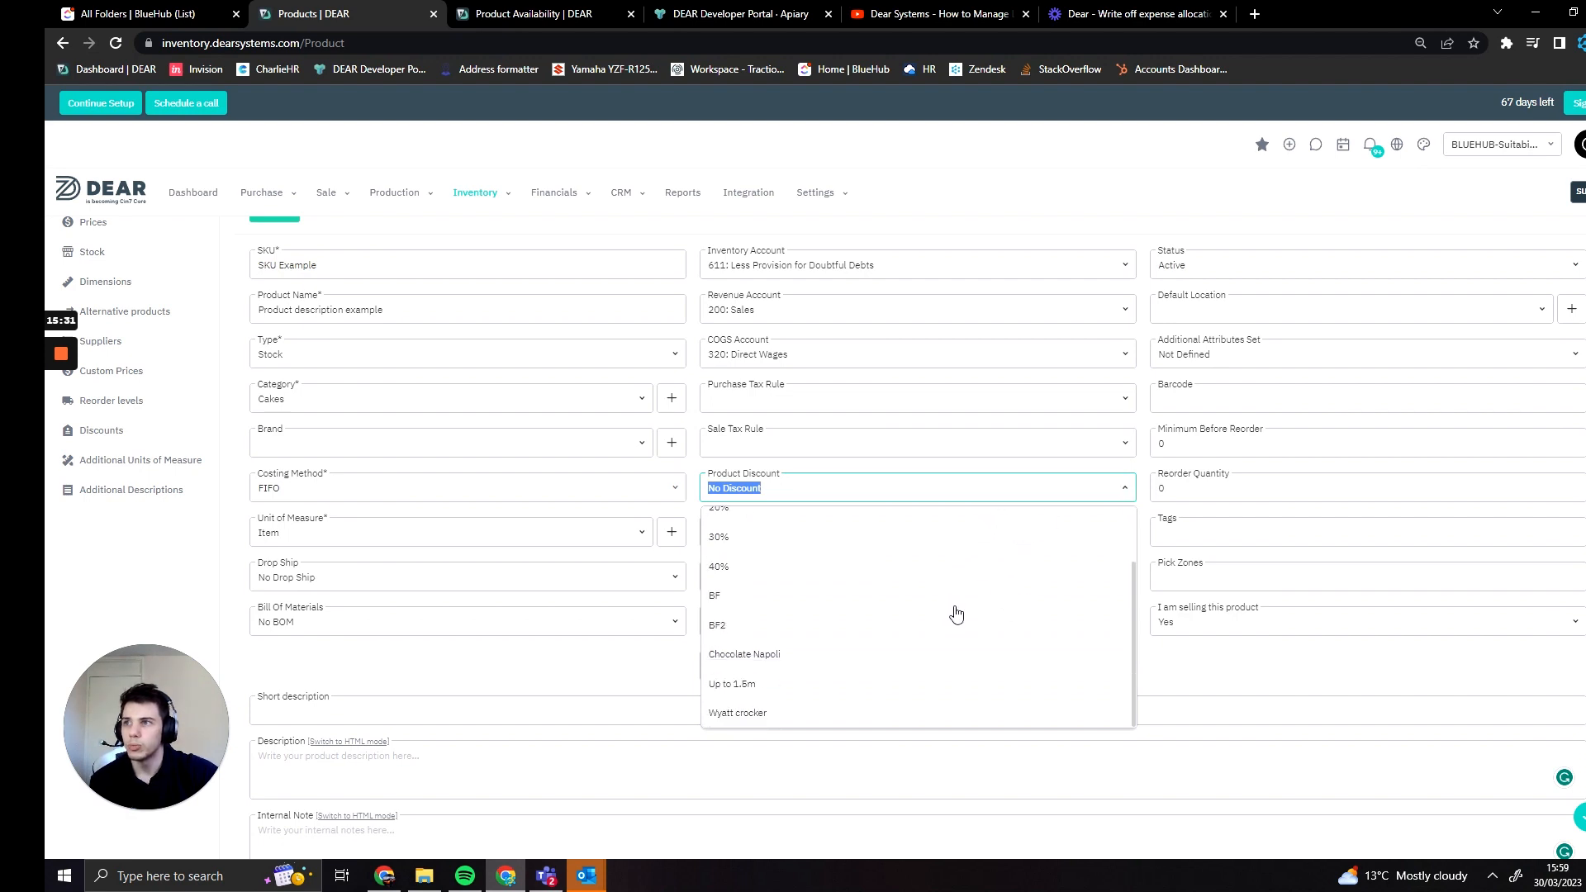
scroll(954, 649, up, 2)
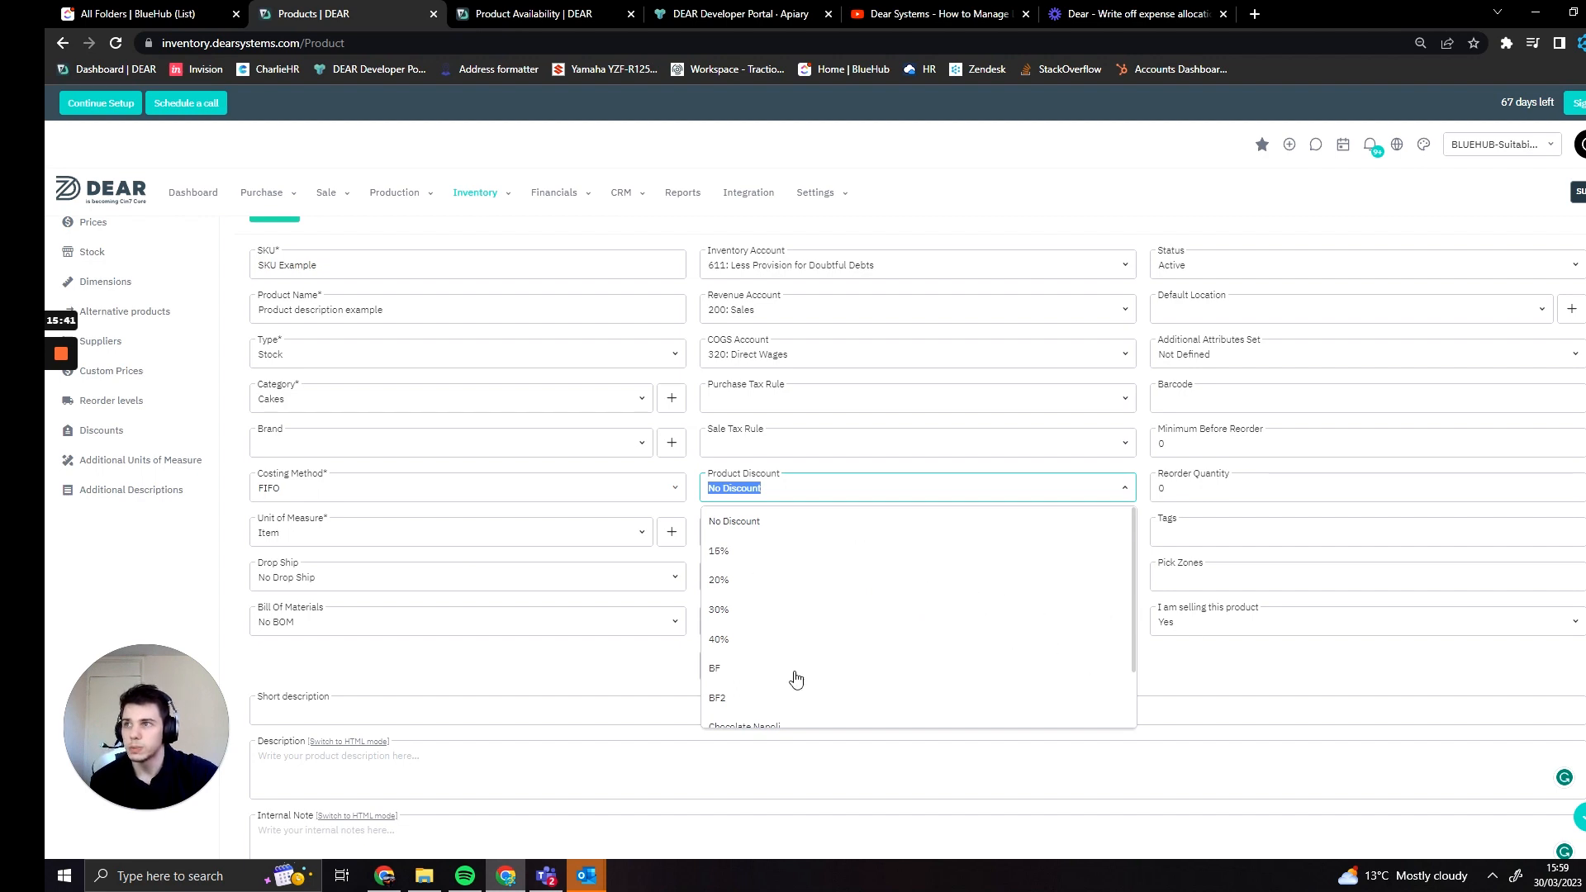
click(817, 612)
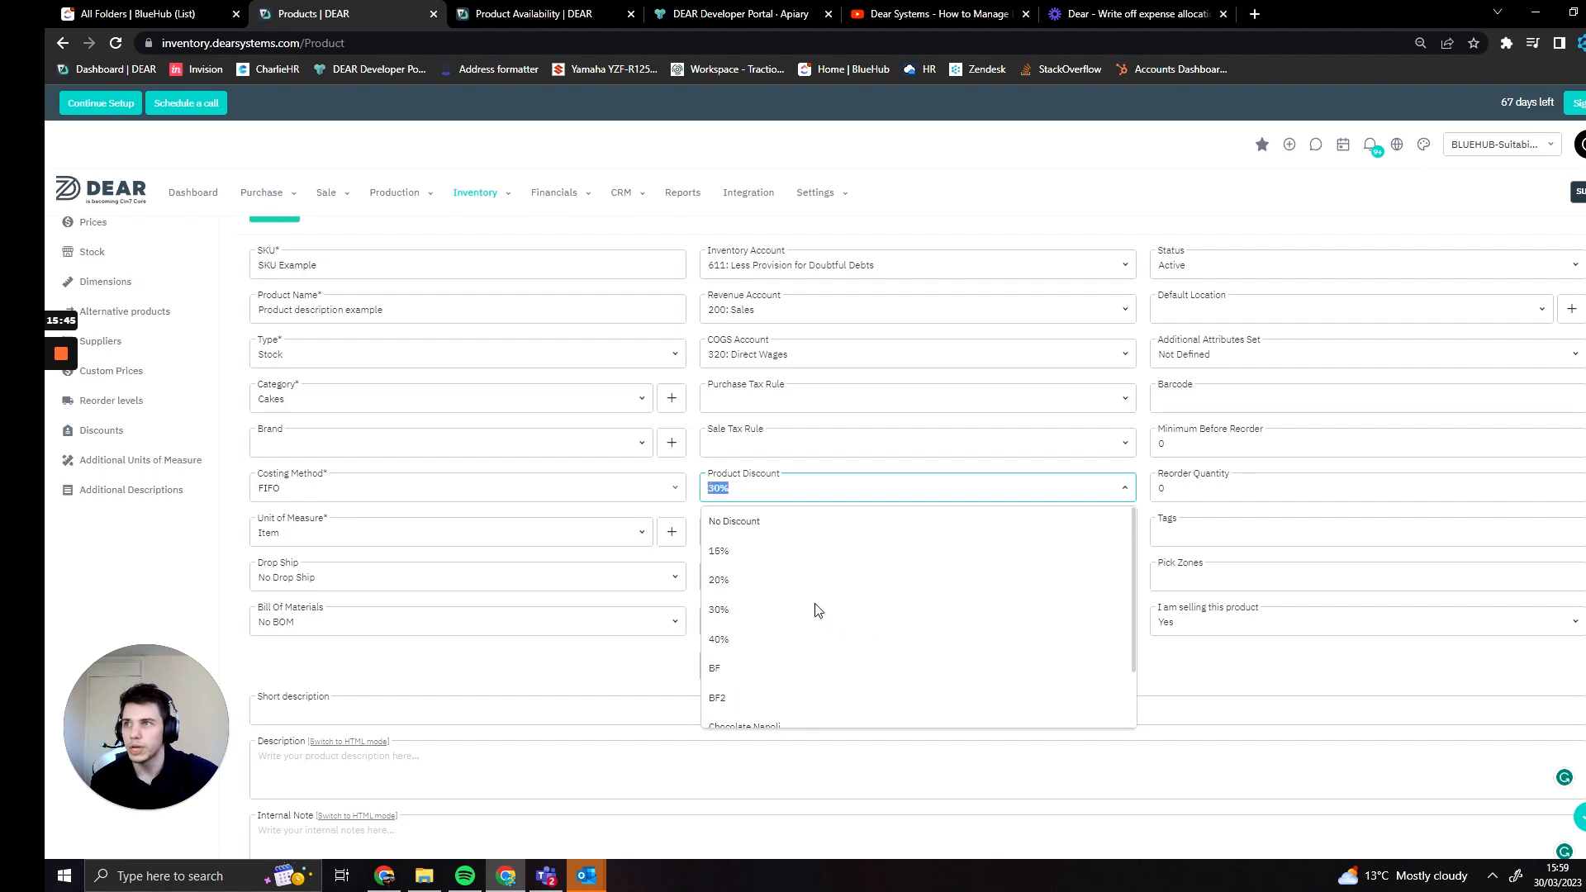
click(1124, 489)
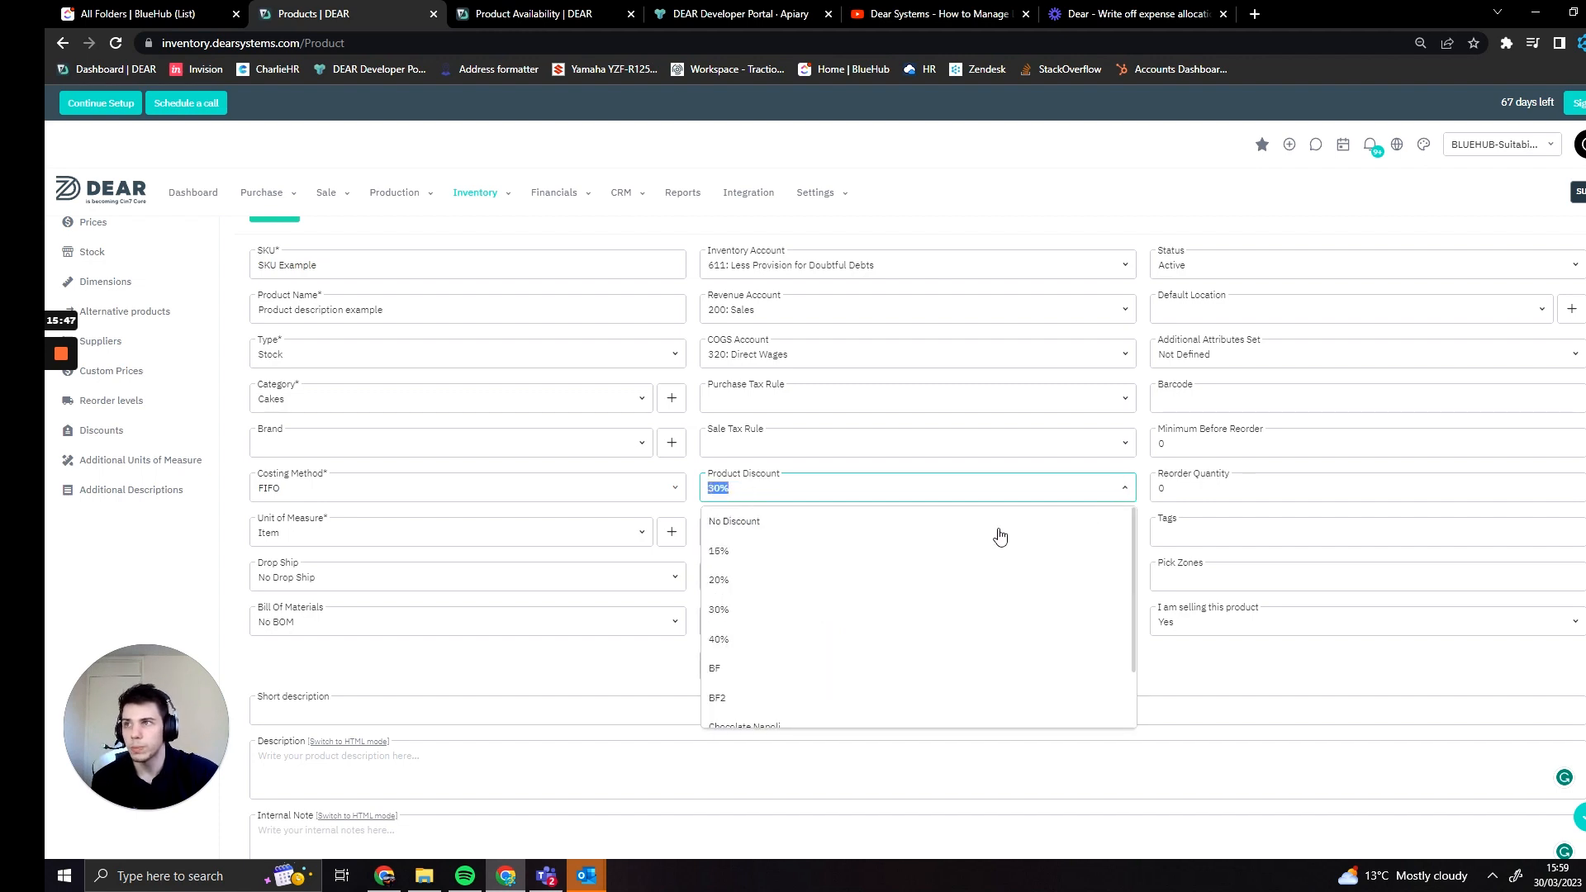
click(997, 529)
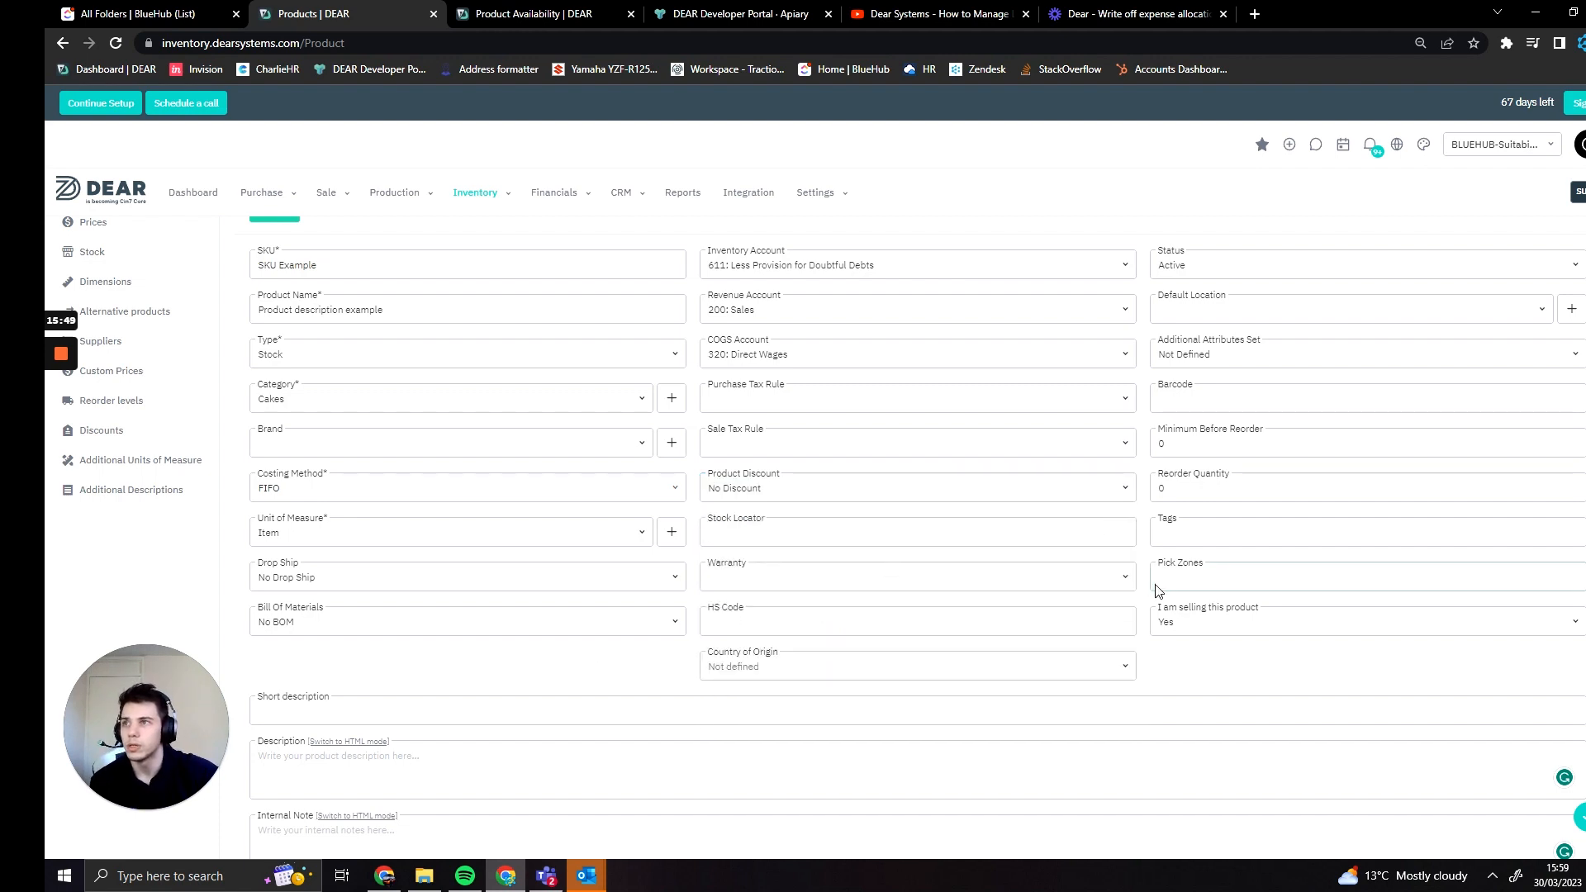
- Inspect the product's Stock Locator field and the available Warranty options without entering or choosing anything
click(979, 535)
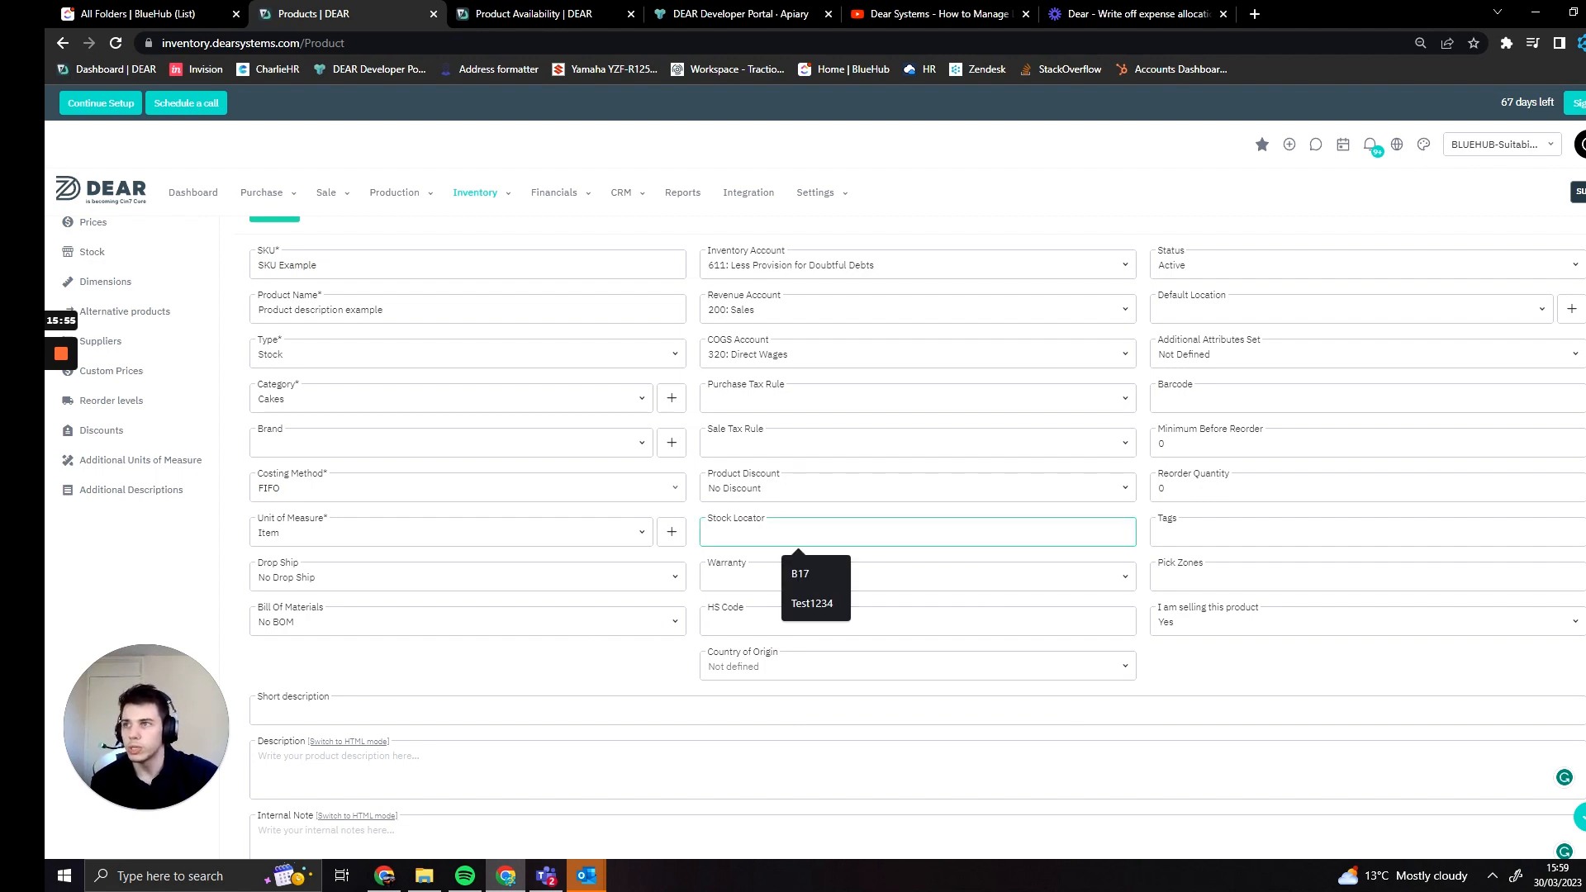
click(948, 510)
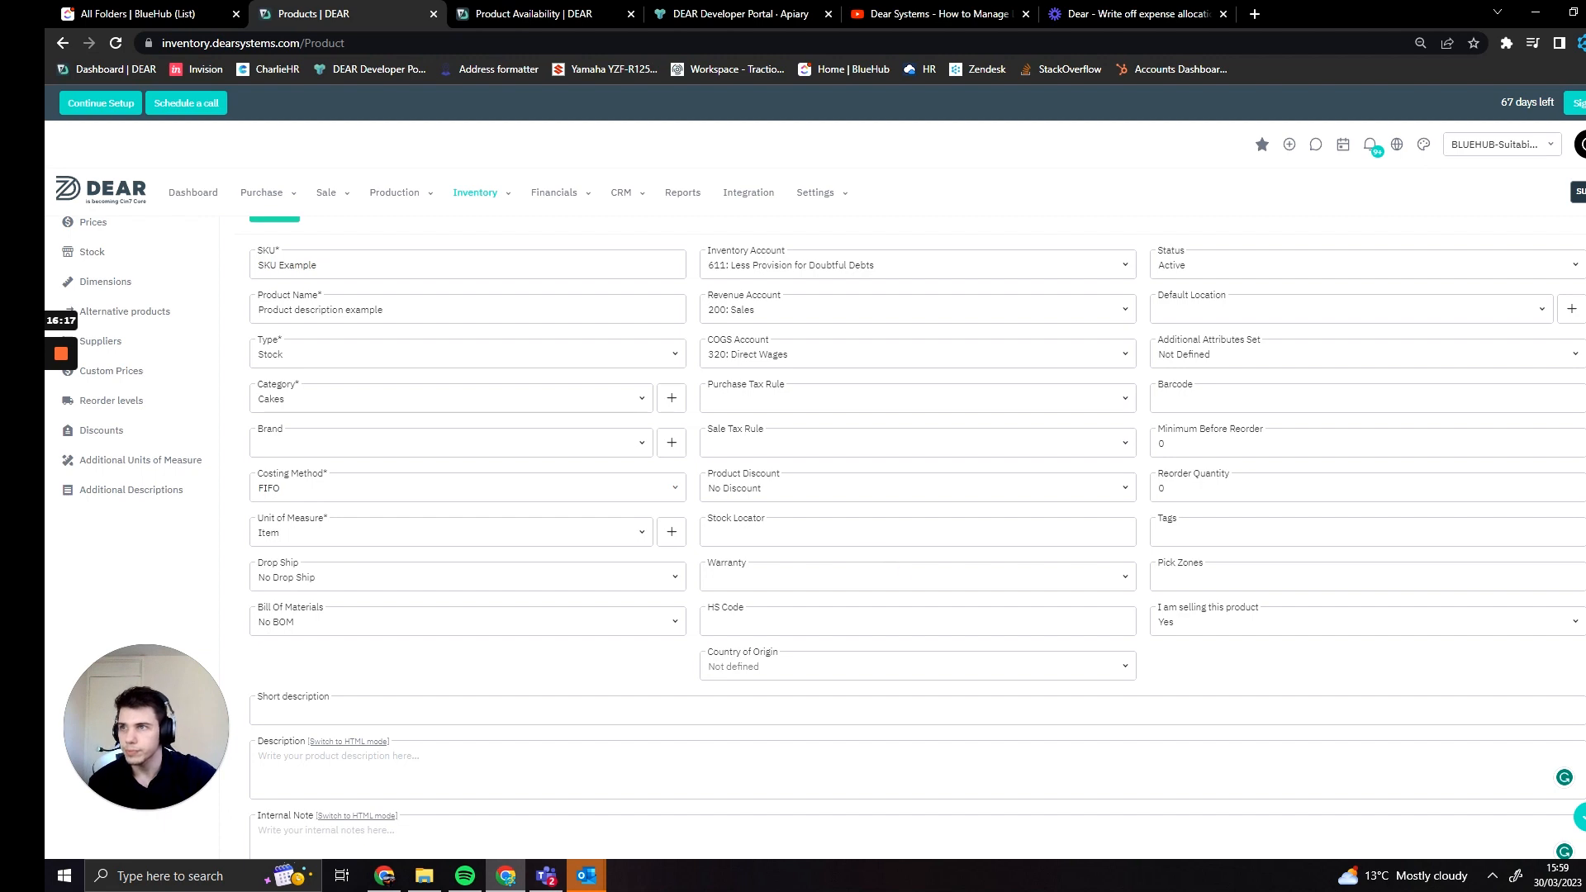
click(1120, 585)
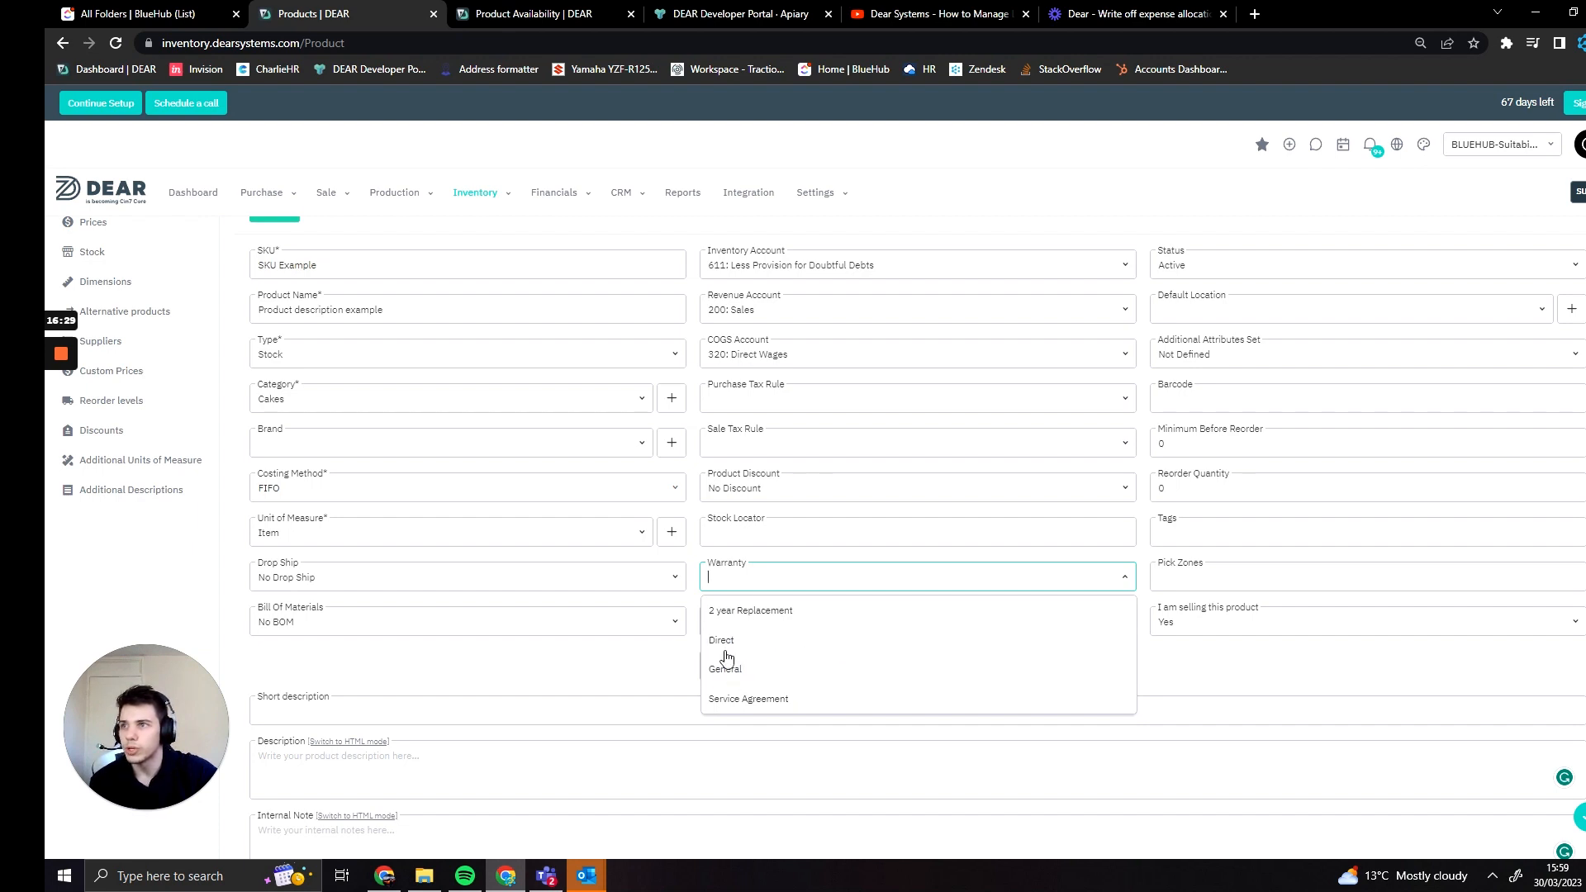
click(661, 665)
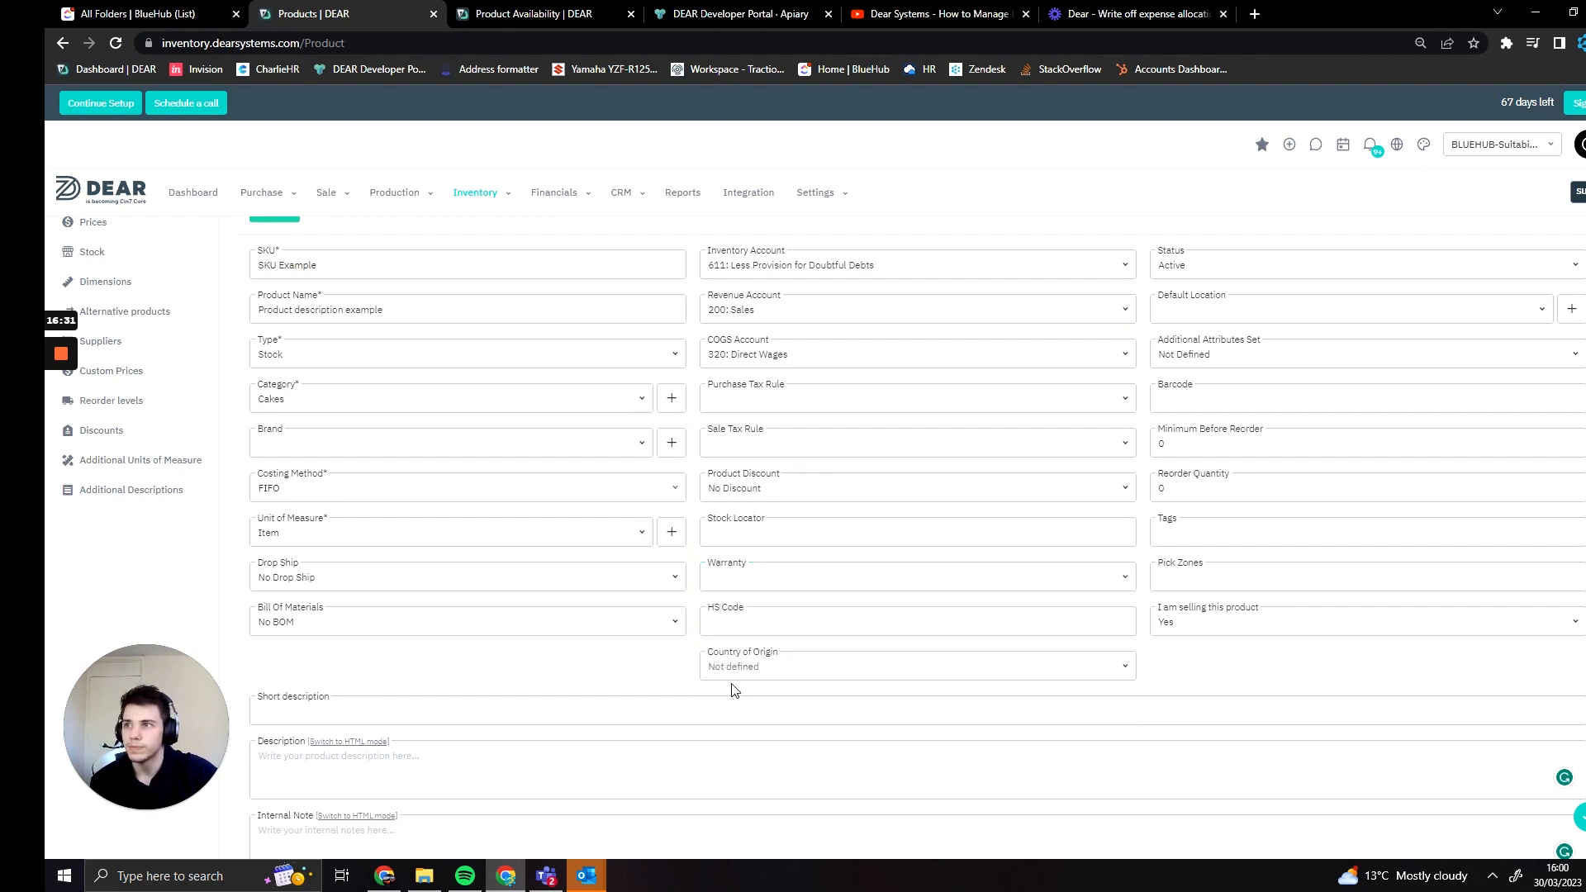
- Inspect the product's HS Code and Country of Origin fields with their suggested entries, without filling them in
click(798, 625)
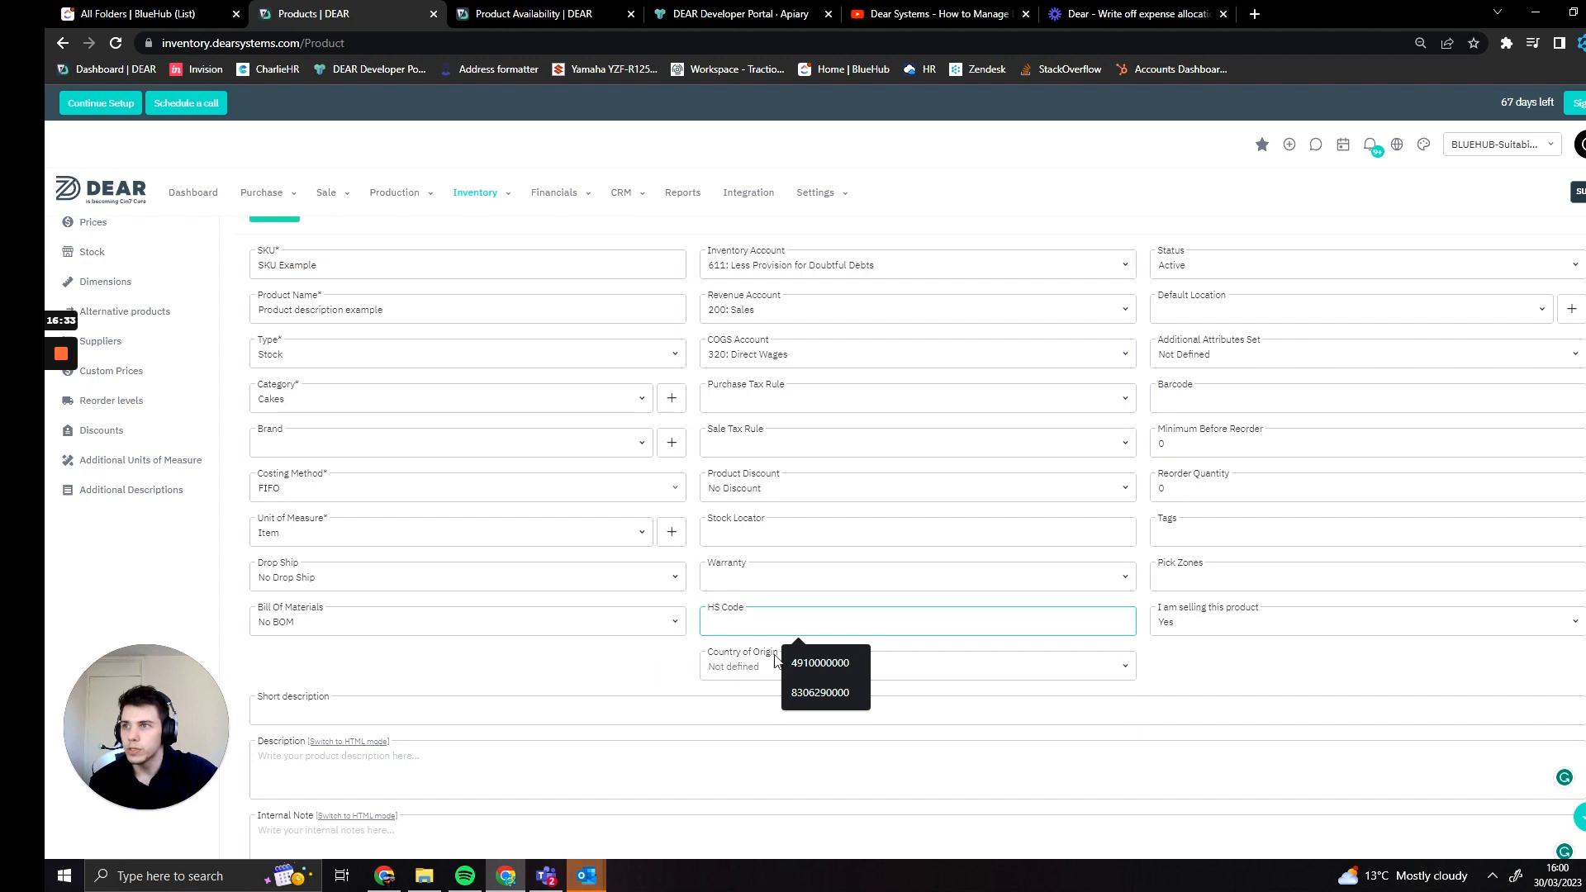
click(770, 664)
click(791, 625)
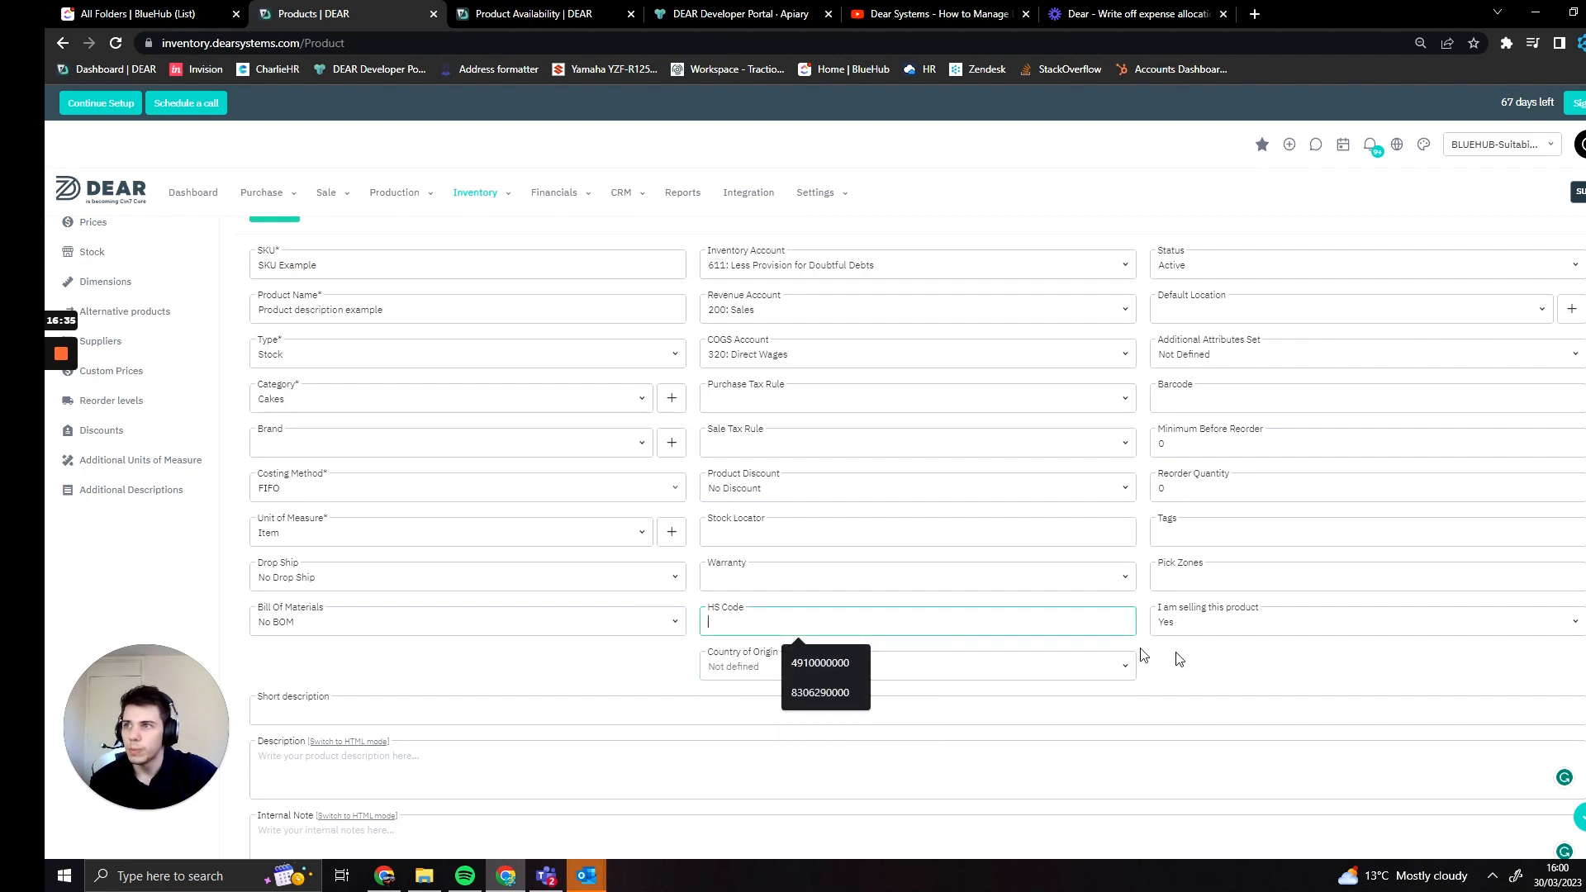
click(762, 666)
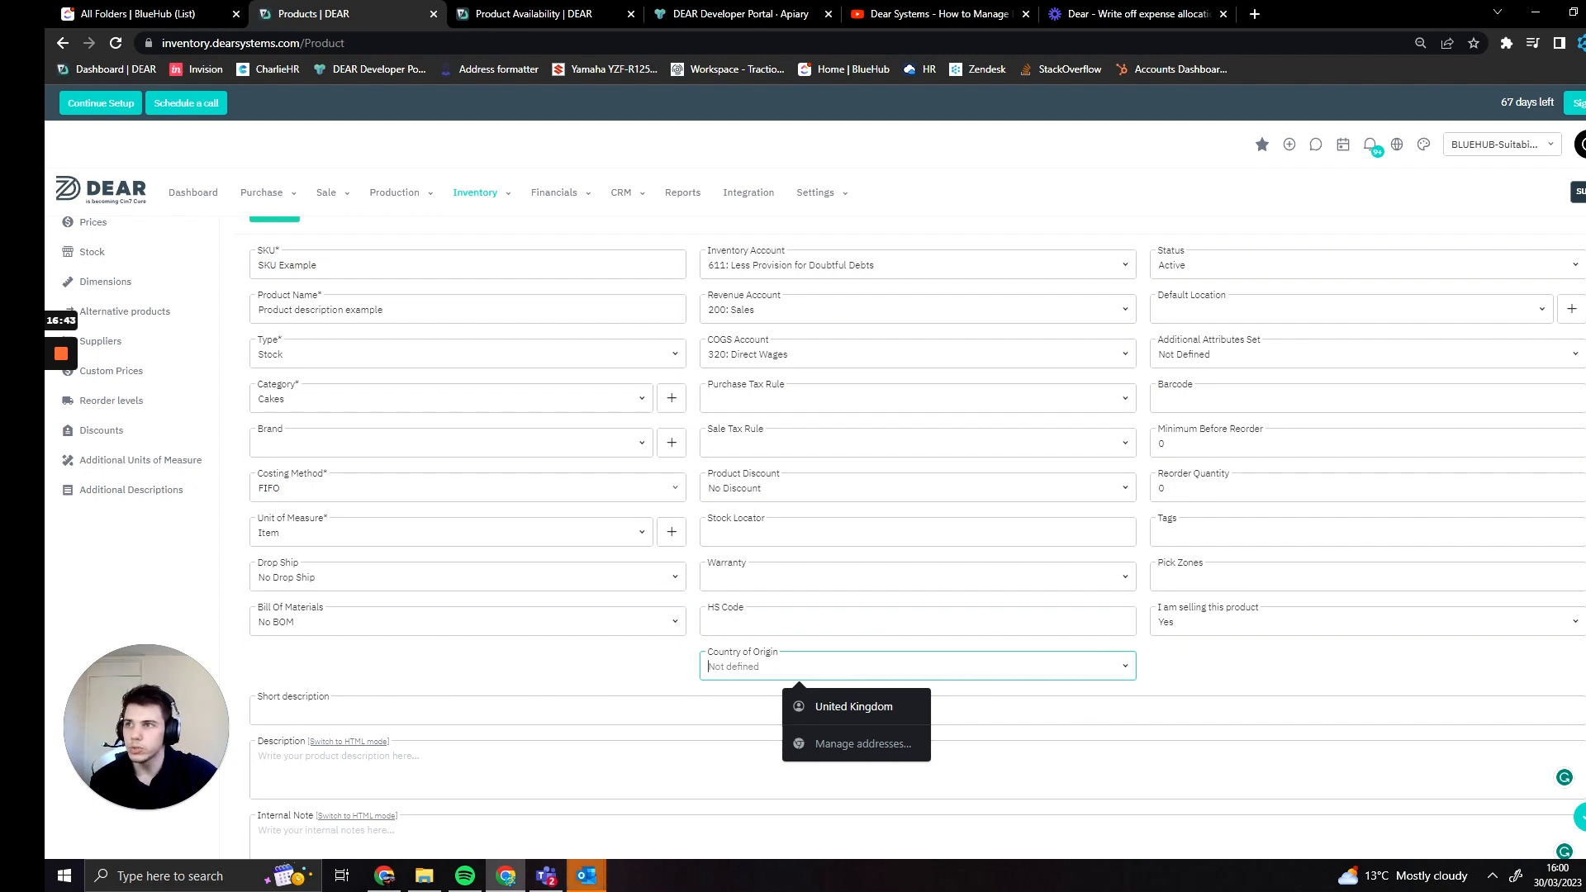
click(1182, 651)
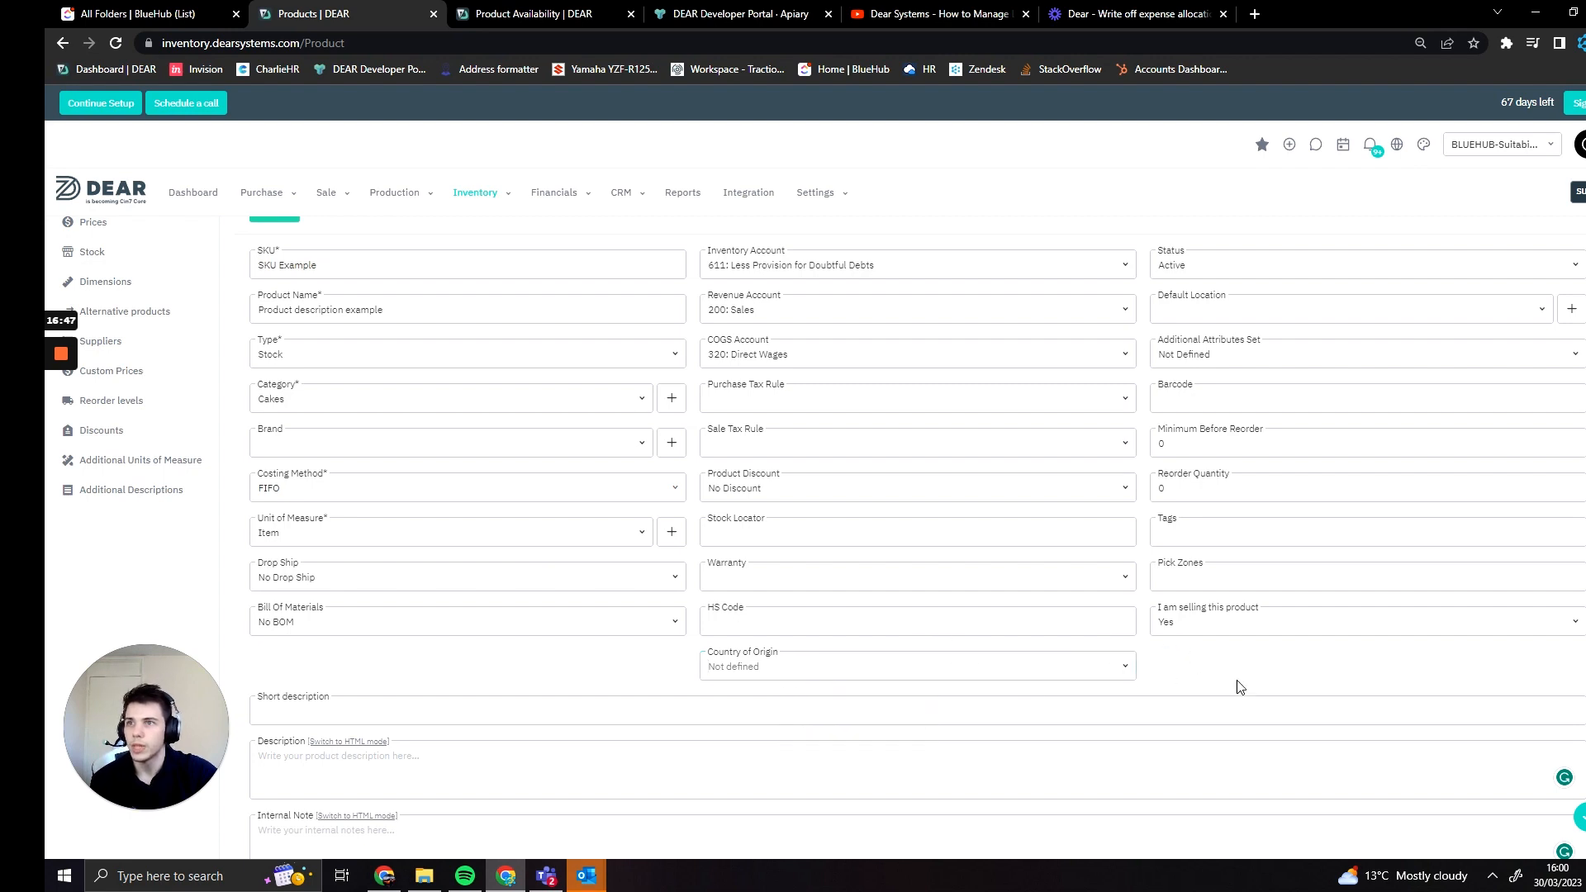
- Examine the Active, Deprecated and Setup Required options for the product's Status, without choosing one
scroll(1240, 686, up, 1)
click(1289, 349)
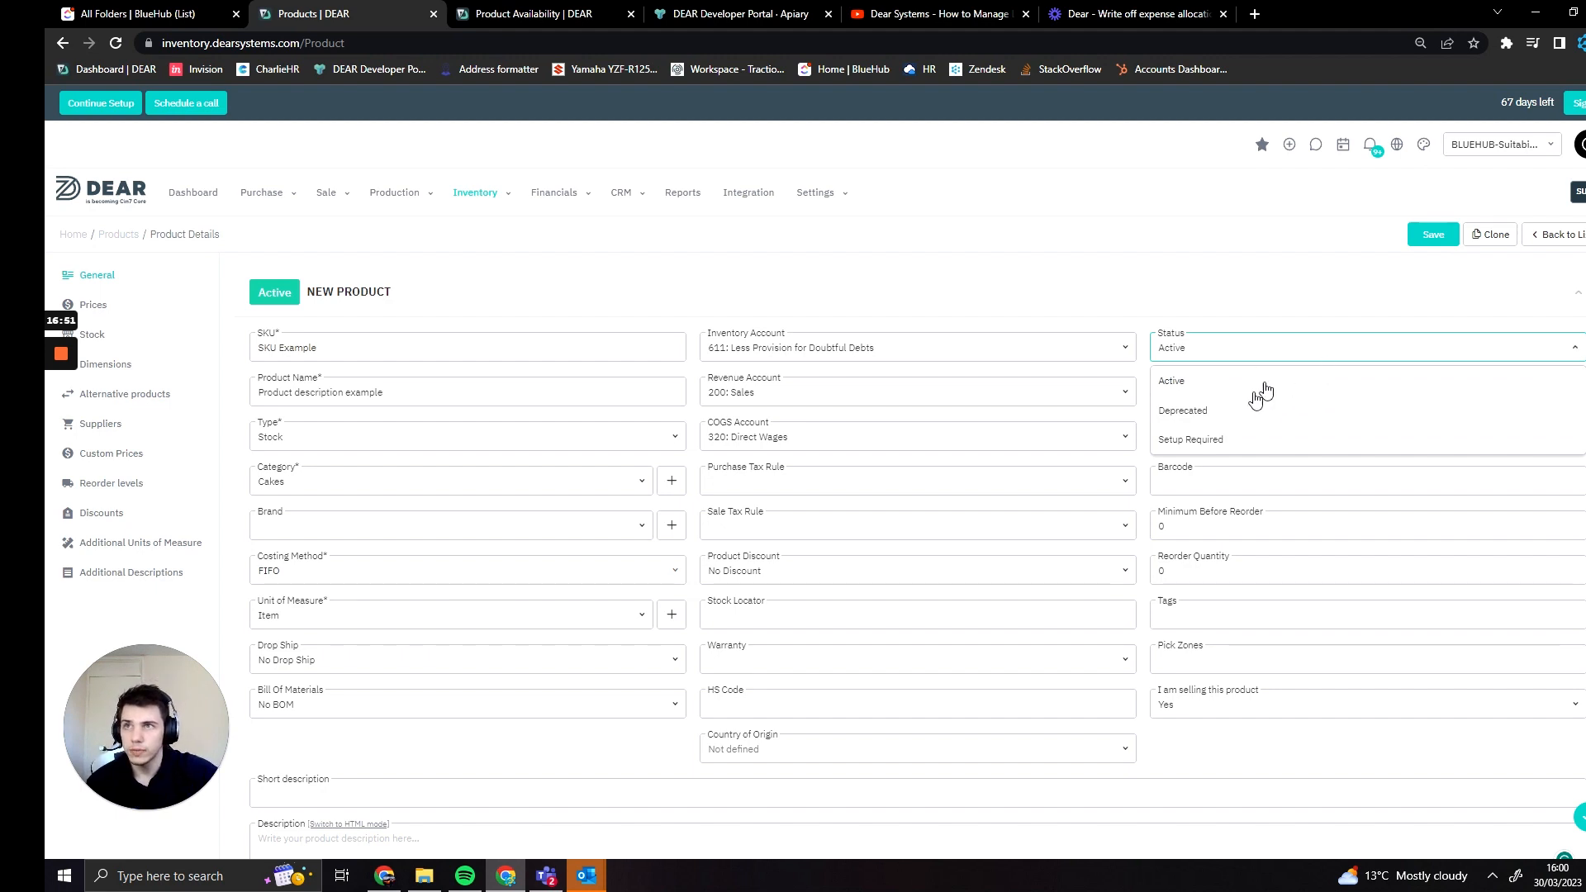
click(1324, 310)
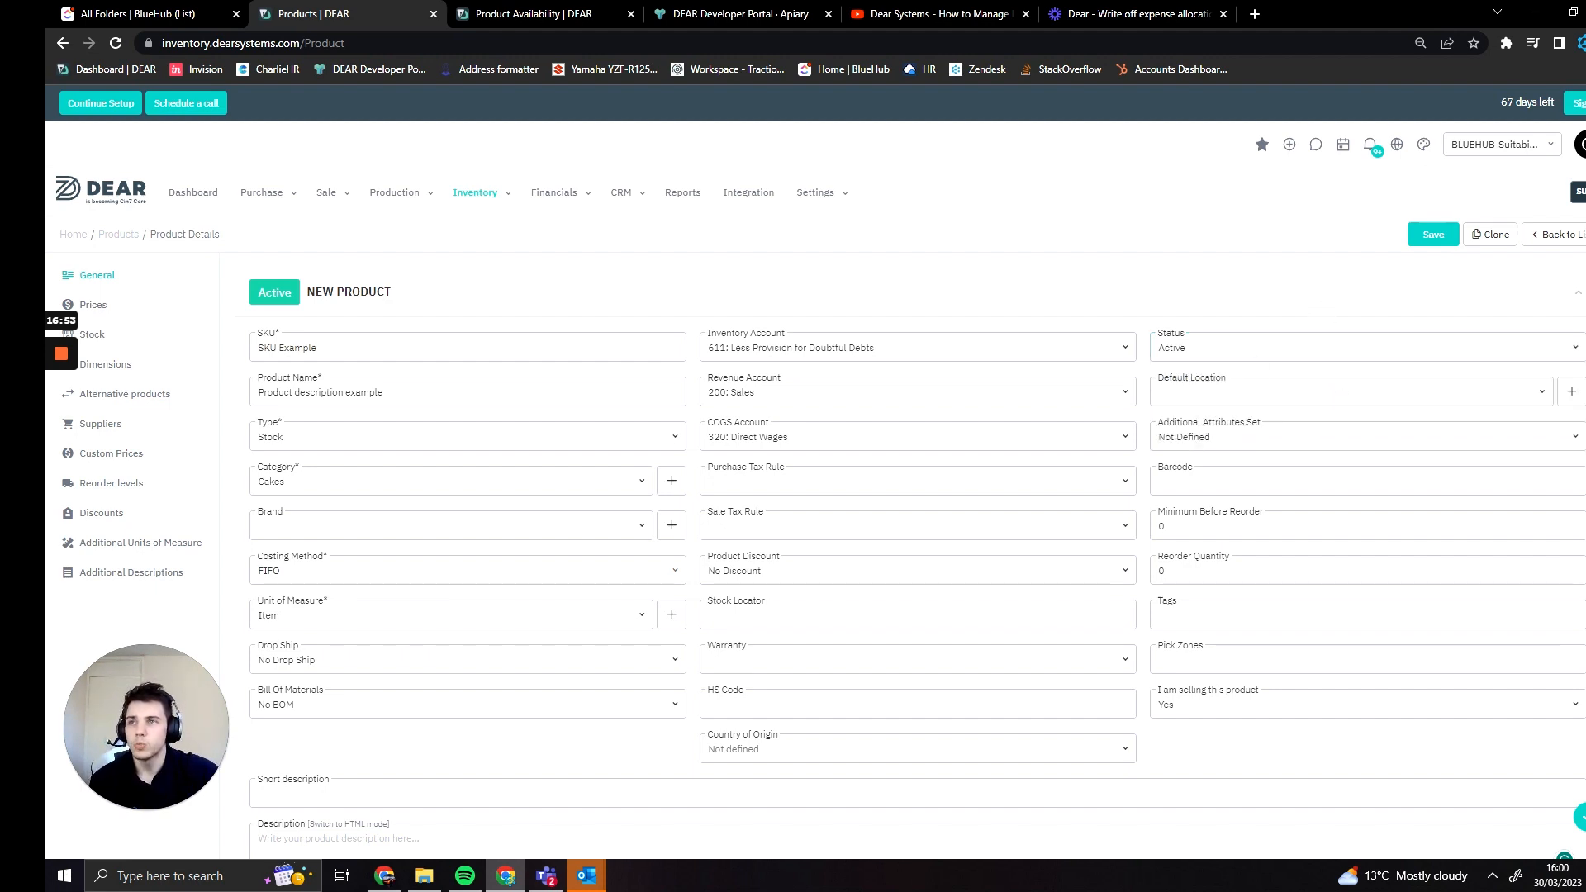
- Set the product's Status to Setup Required and its Default Location to "Factory : bin 1"
click(1262, 350)
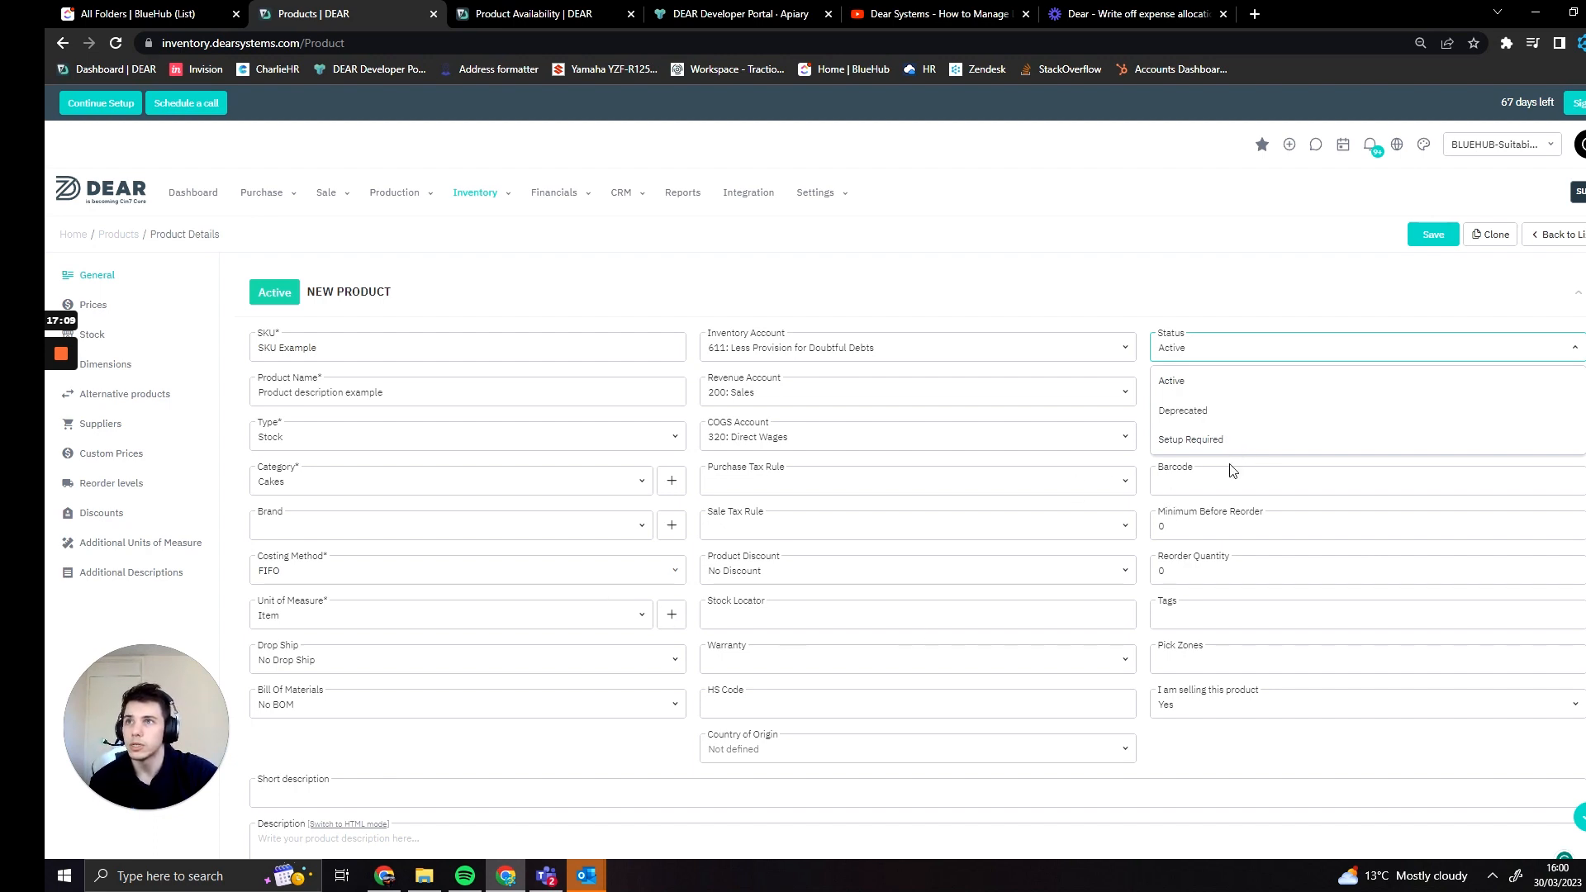
click(1183, 442)
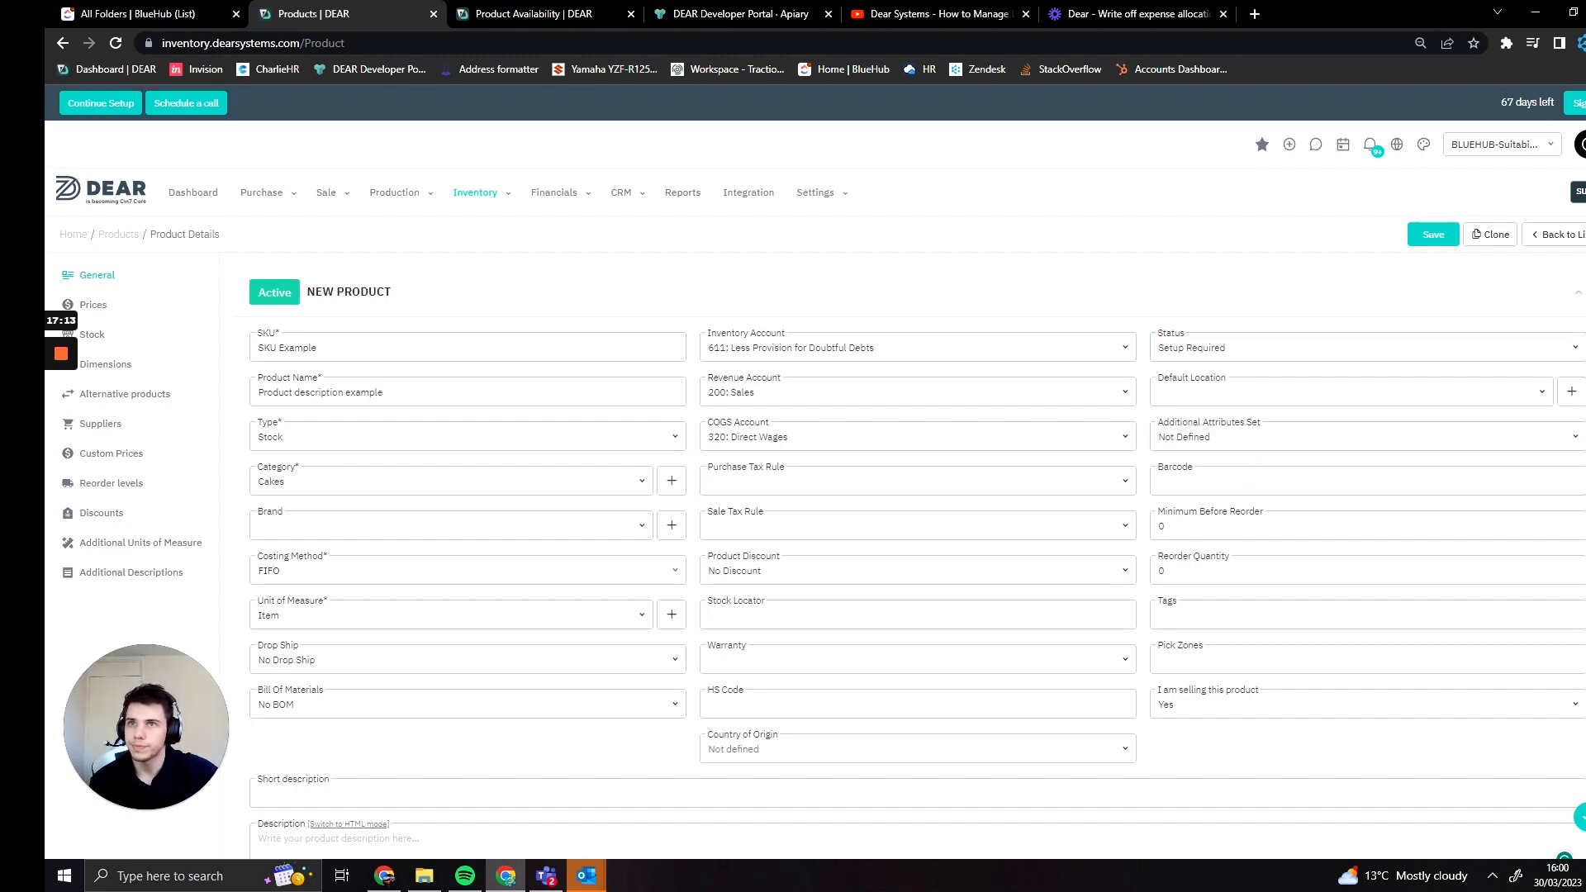
click(1538, 395)
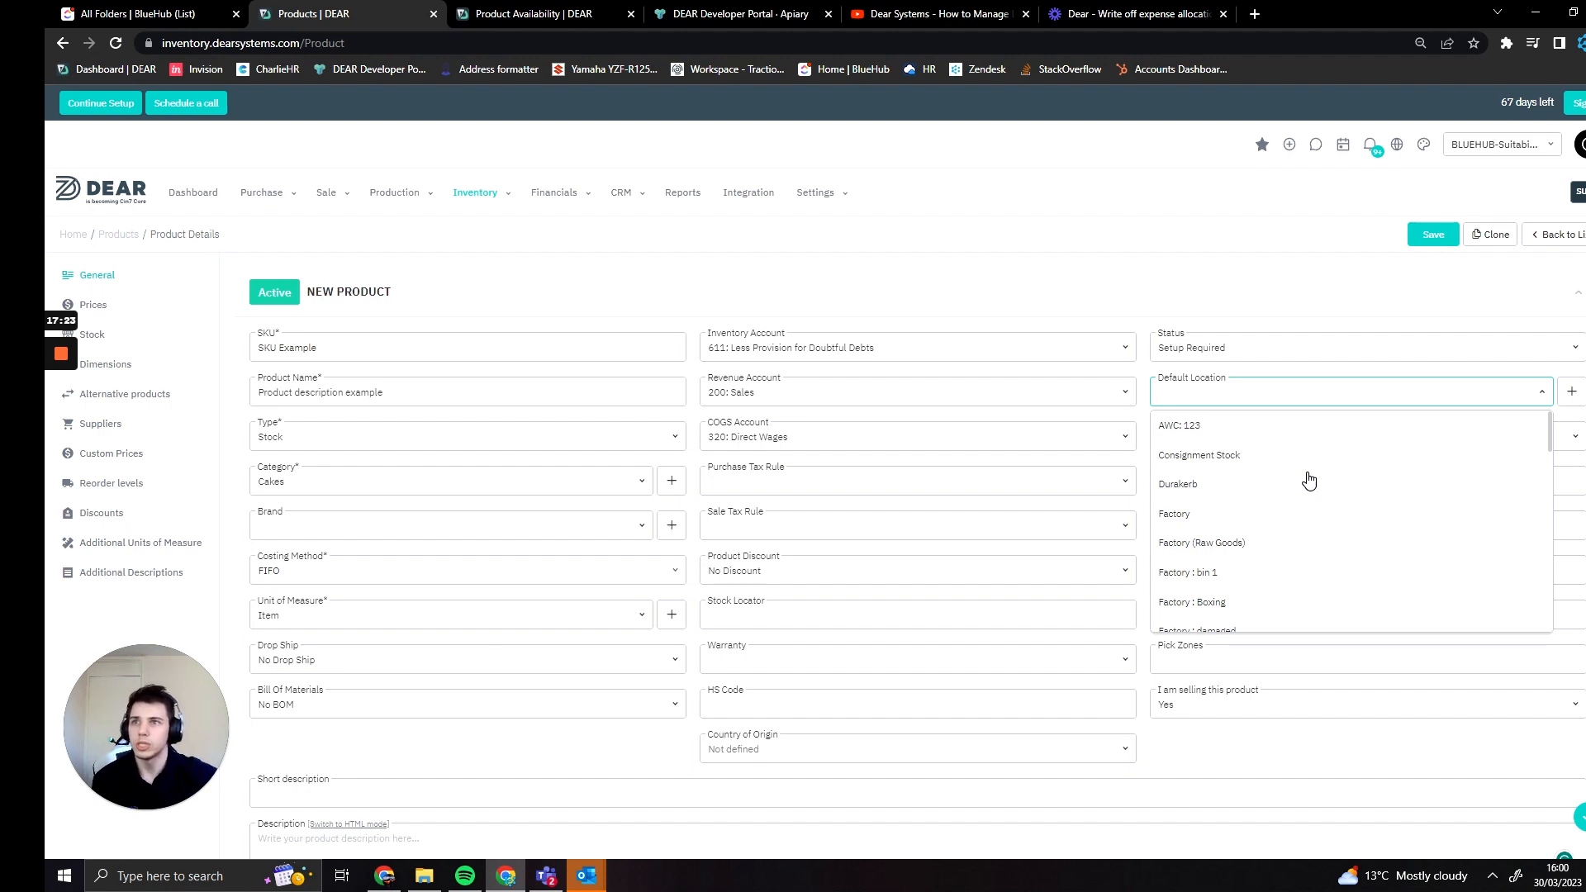
click(1223, 572)
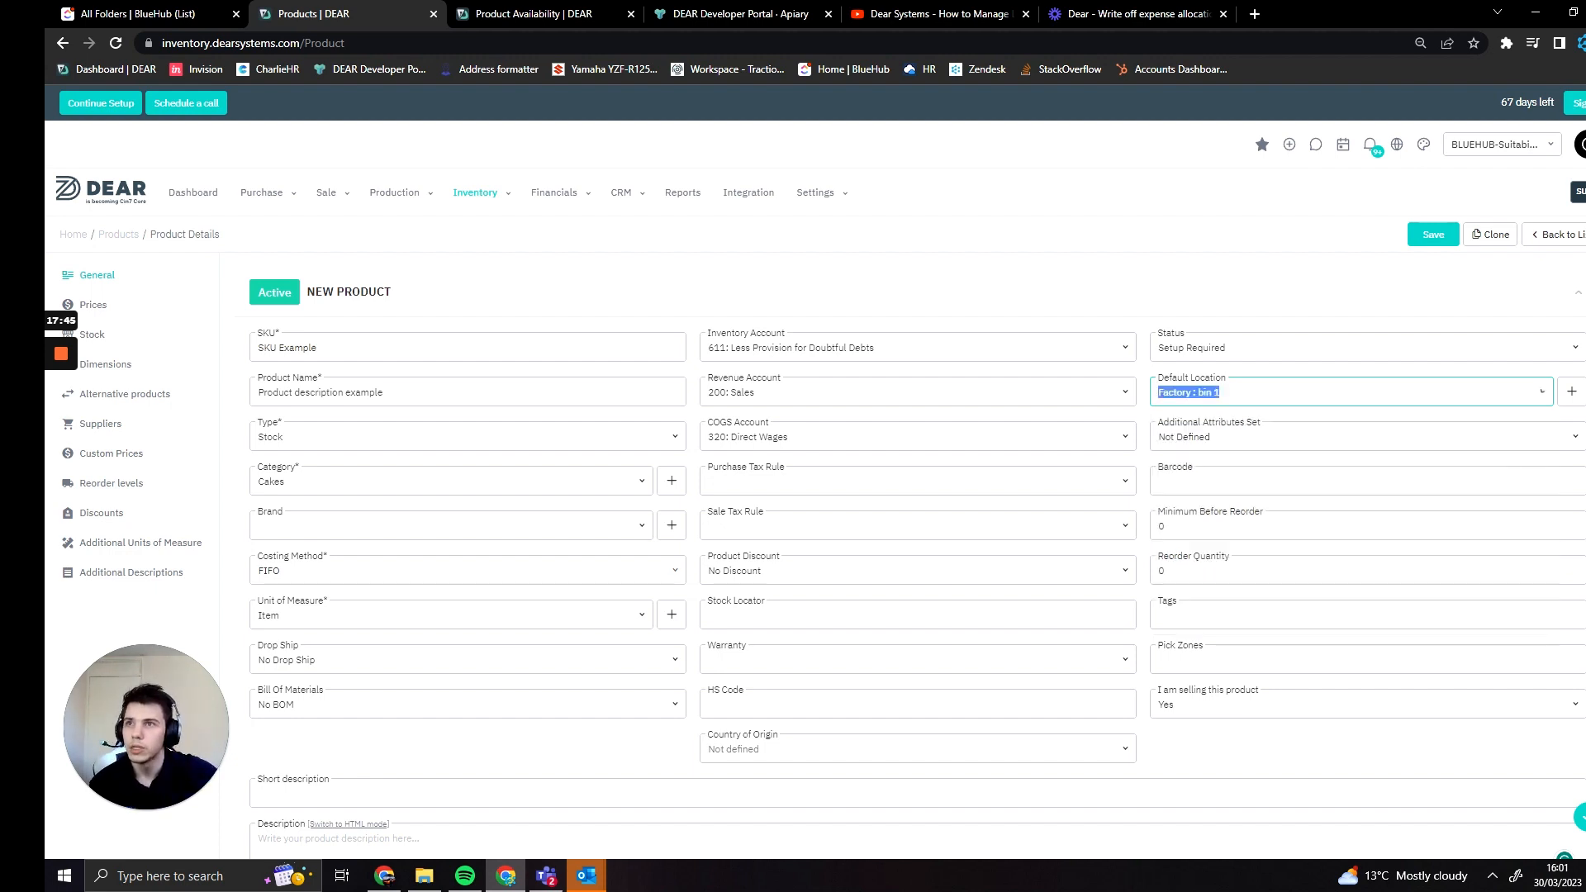
- Assign the IND set as the product's Additional Attributes Set
click(1279, 446)
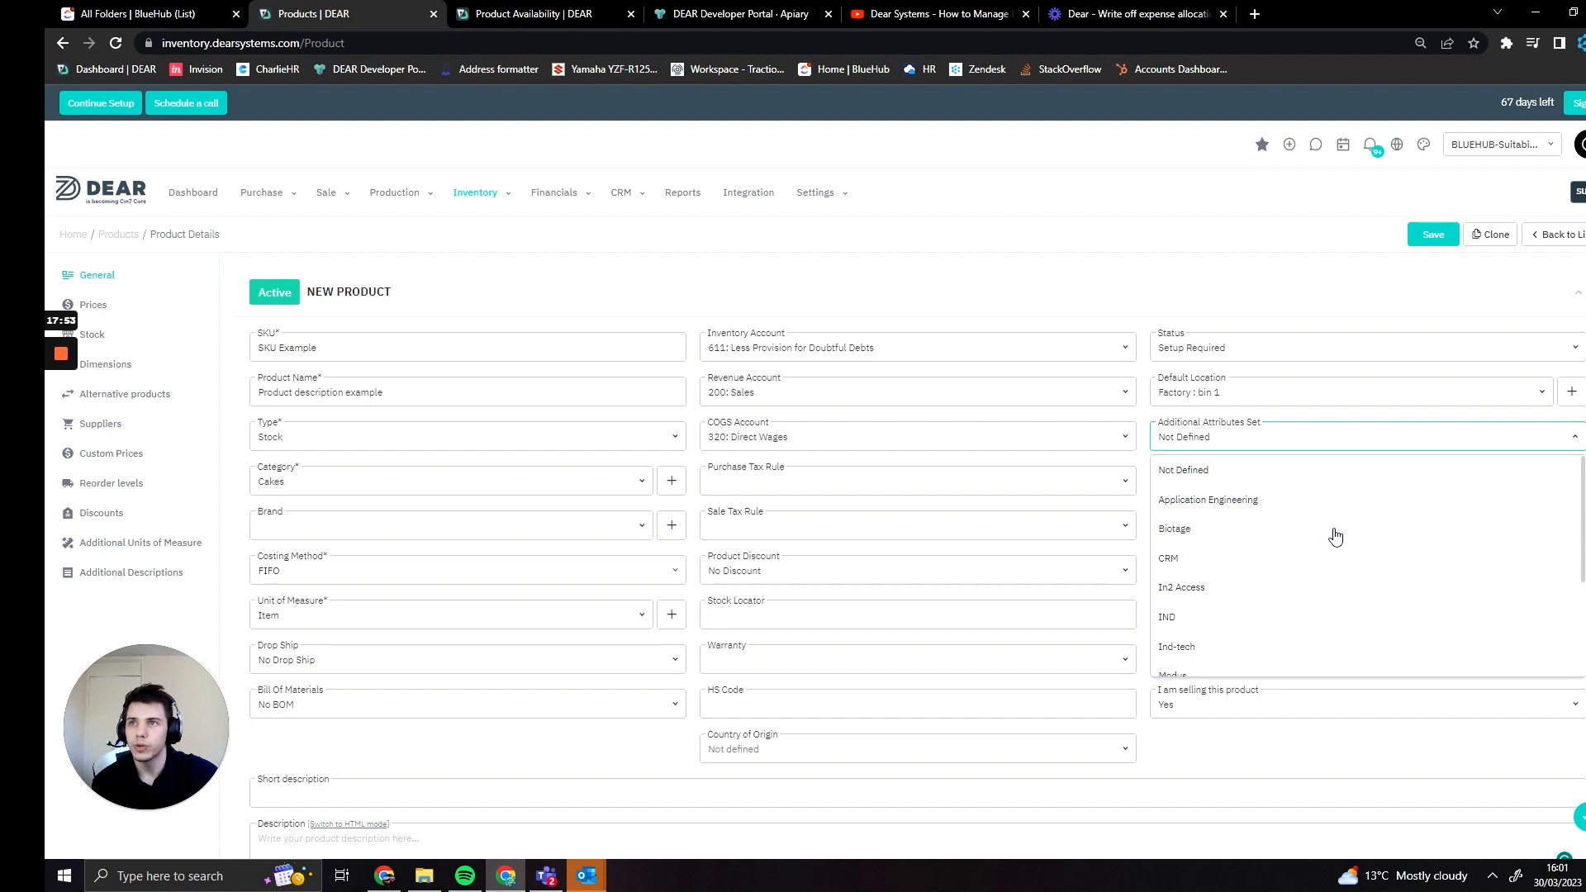
scroll(1300, 609, down, 2)
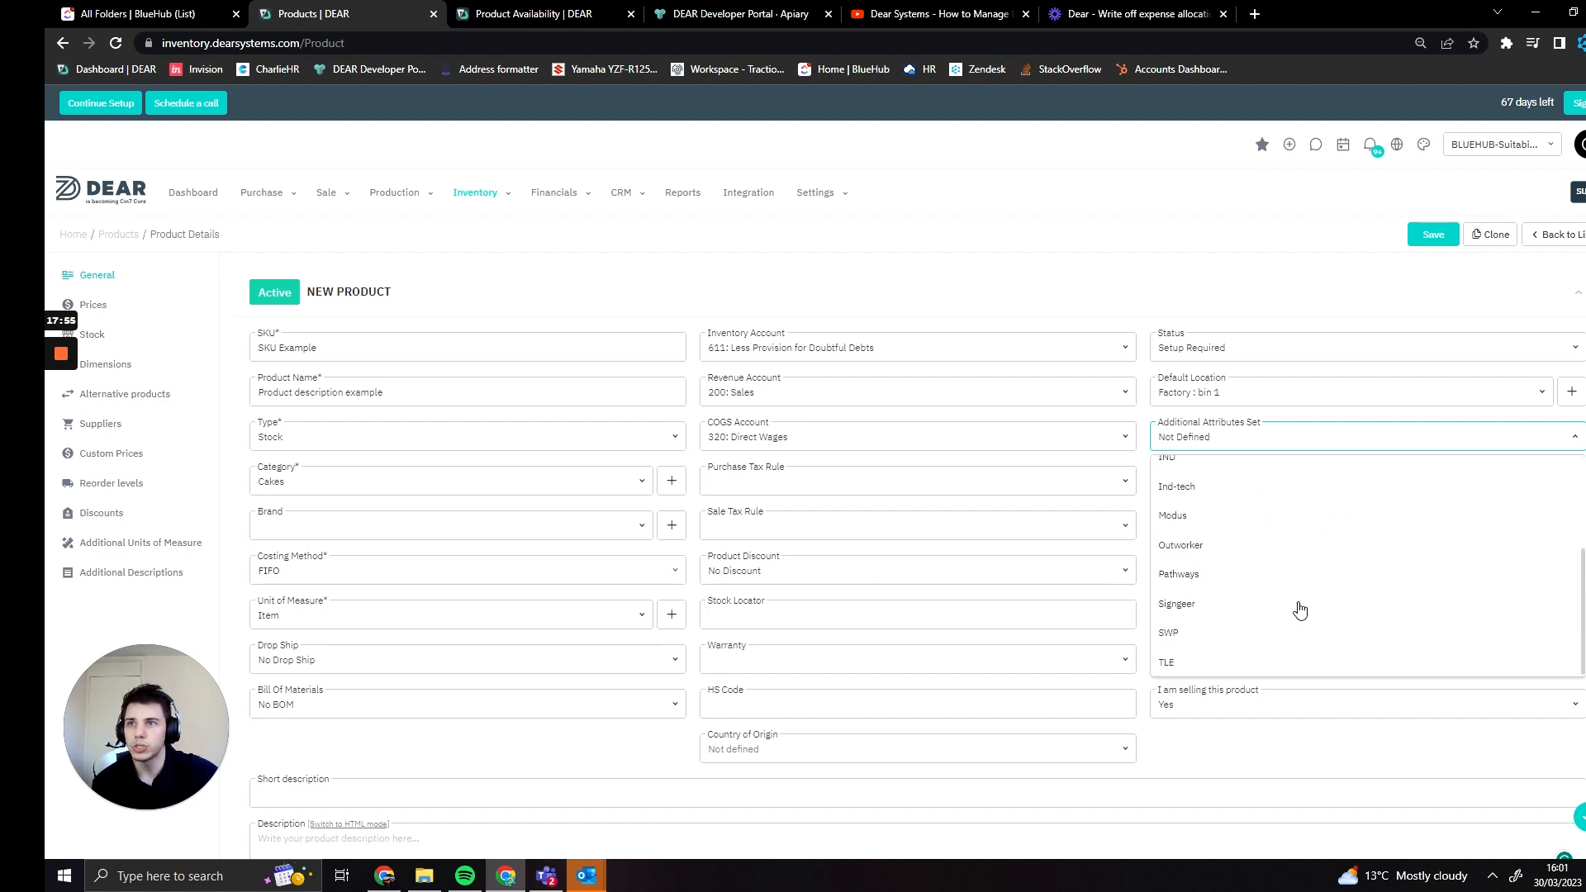
scroll(1279, 607, up, 1)
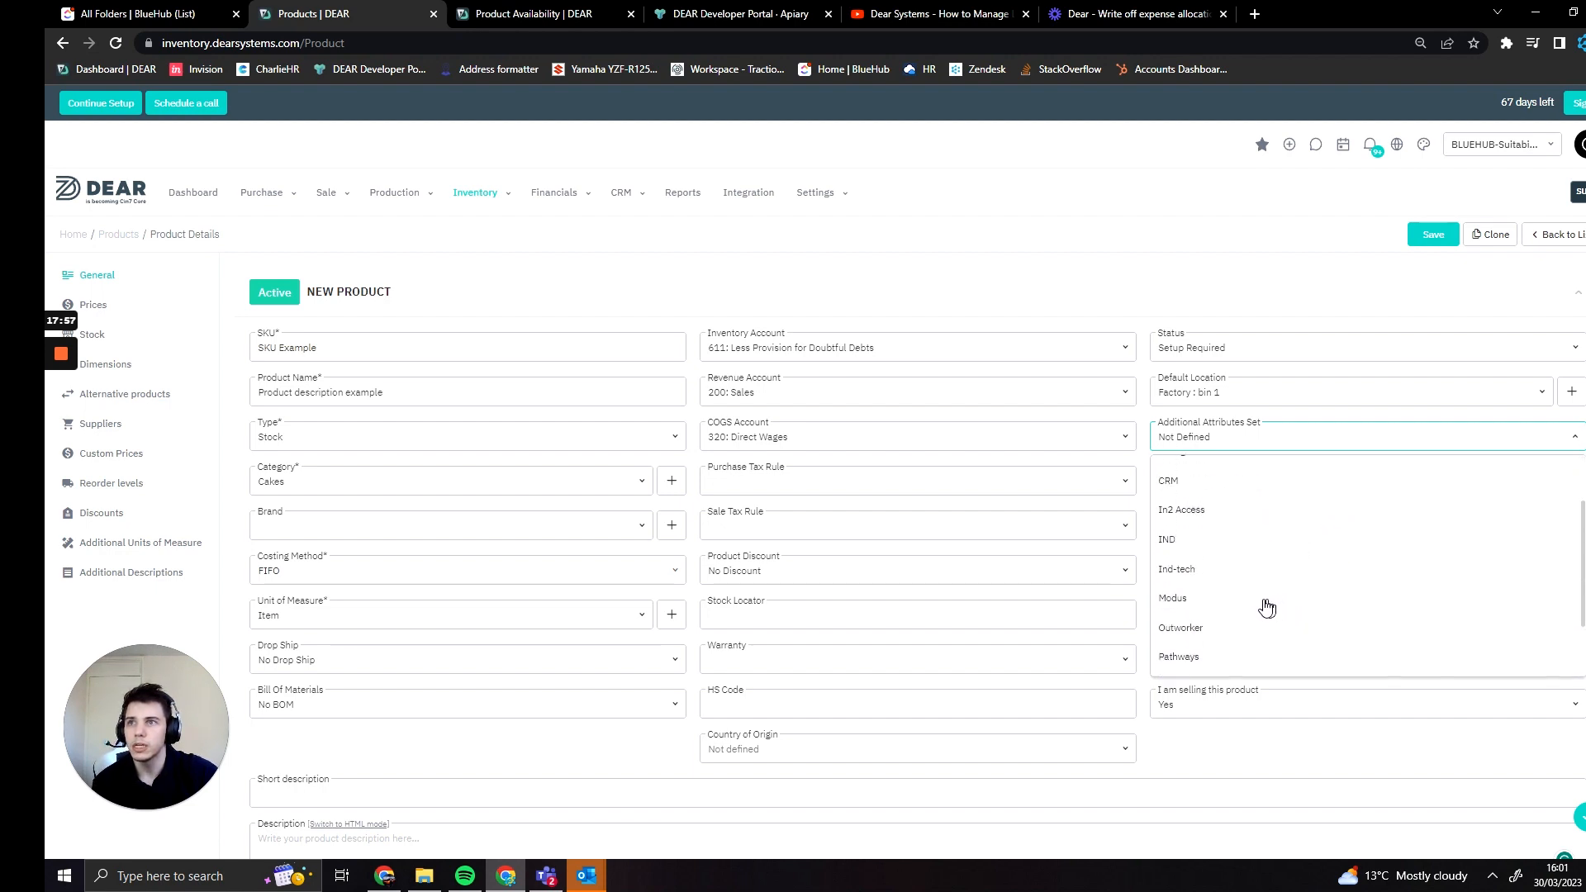
click(1251, 549)
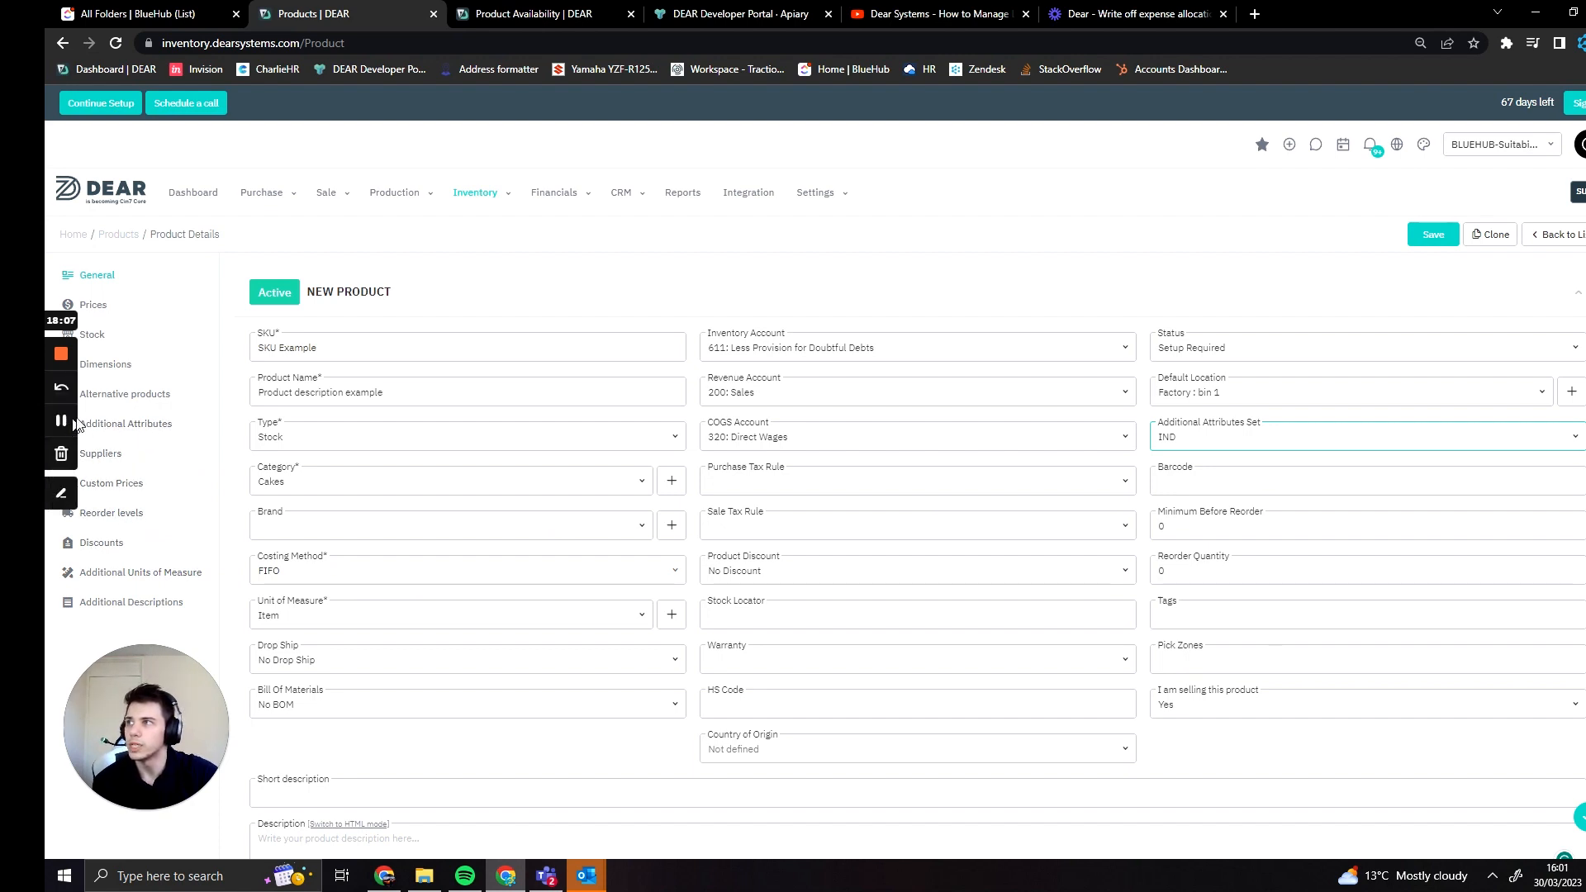
- Enter 9999 as the Buyer Limit in the product's Additional Attributes
click(157, 426)
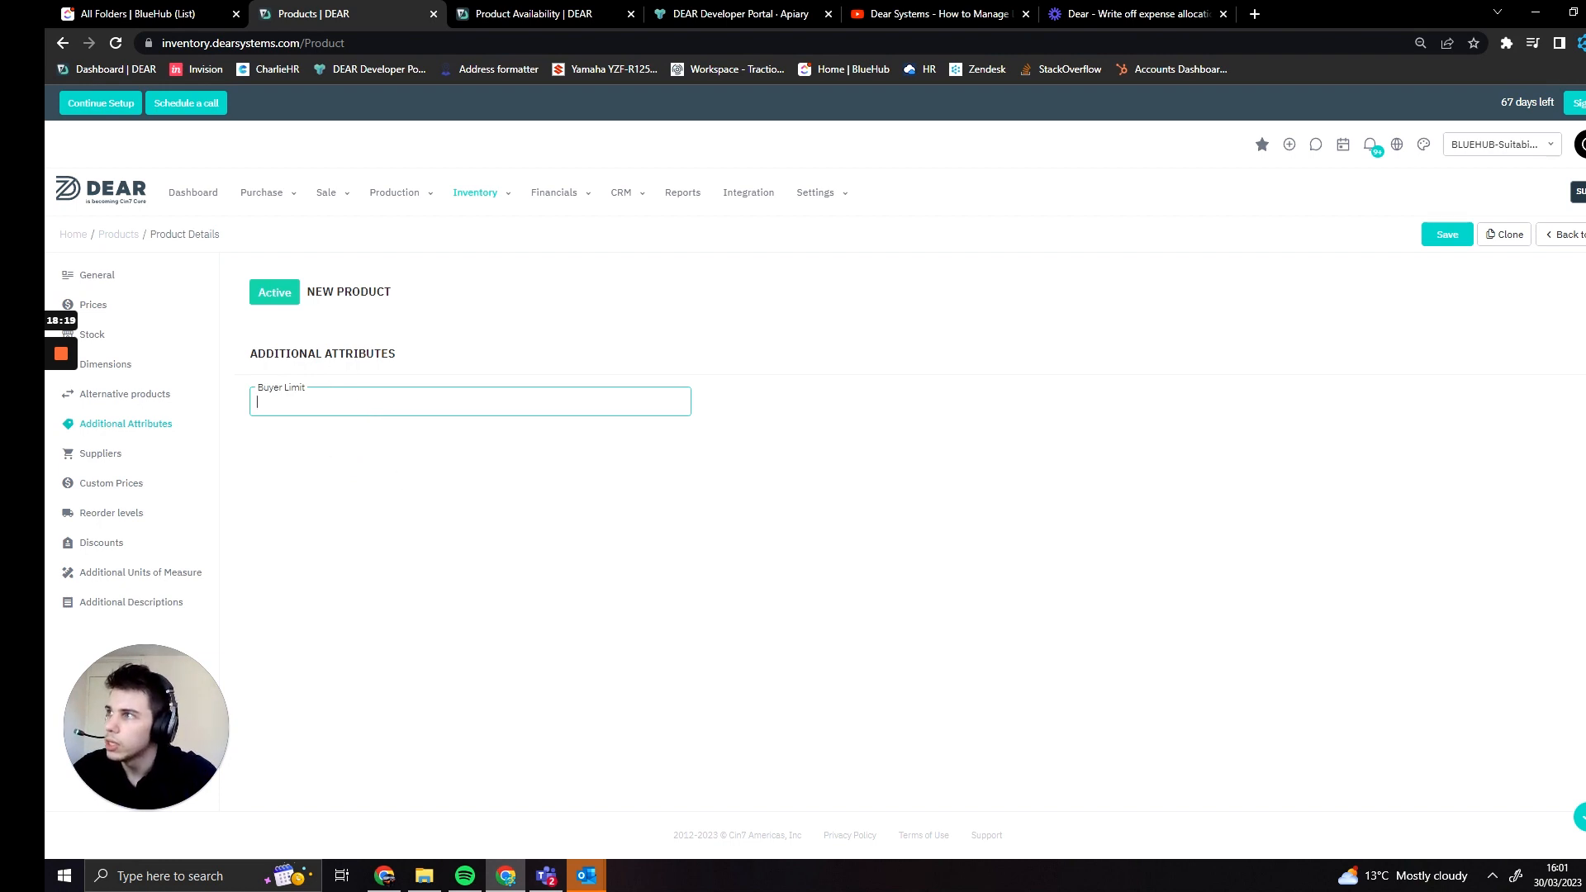
text(ca)
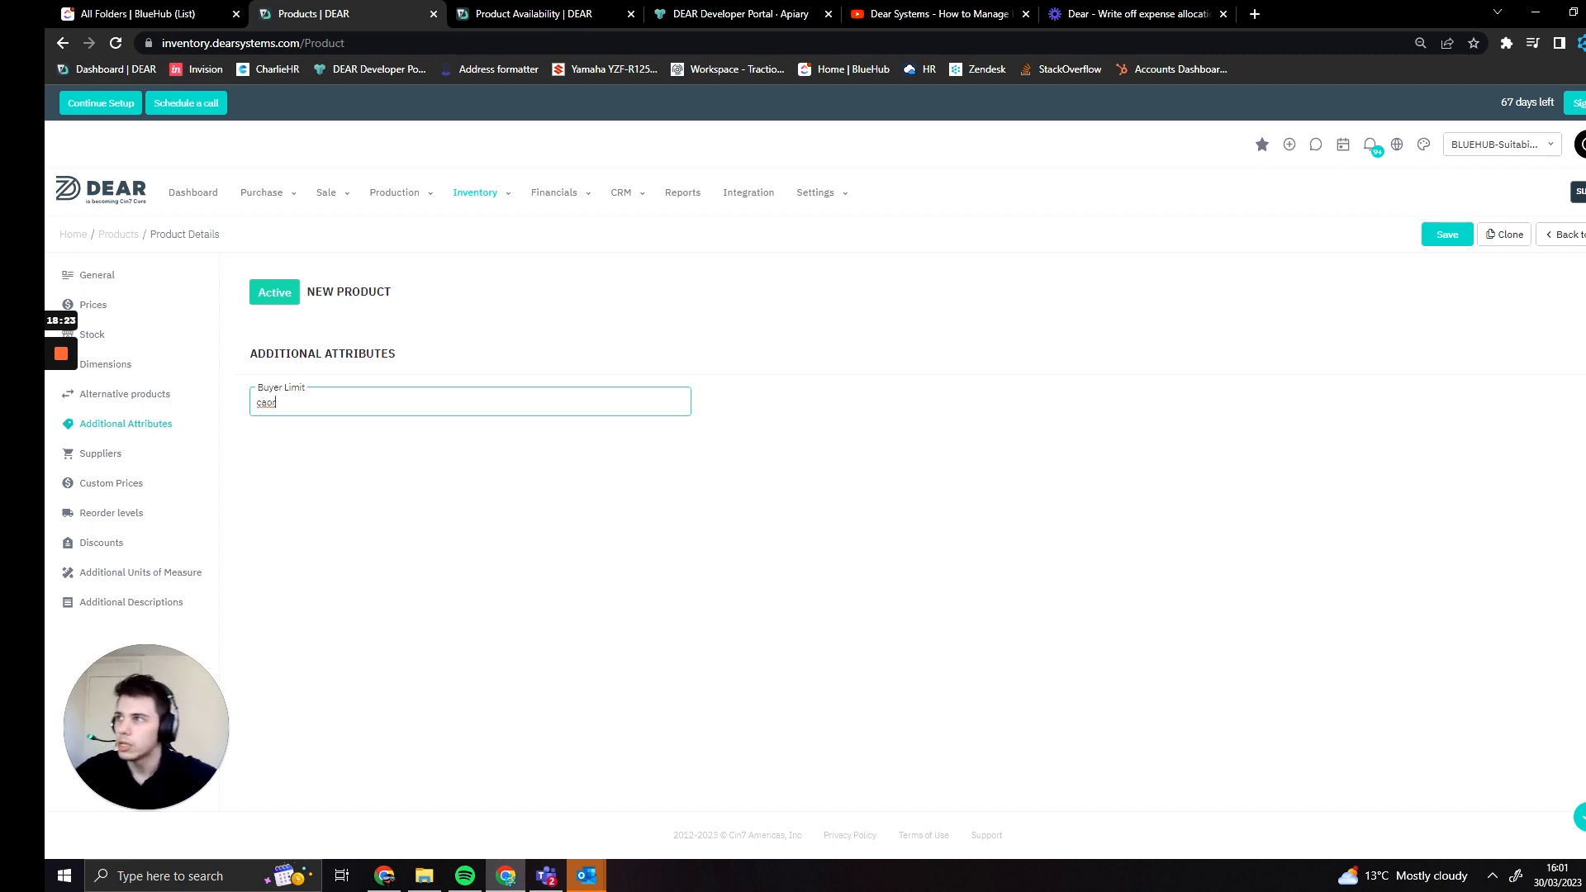
text(or)
key(BackSpace)
key(BackSpace)
key(BackSpace)
key(BackSpace)
text(9999)
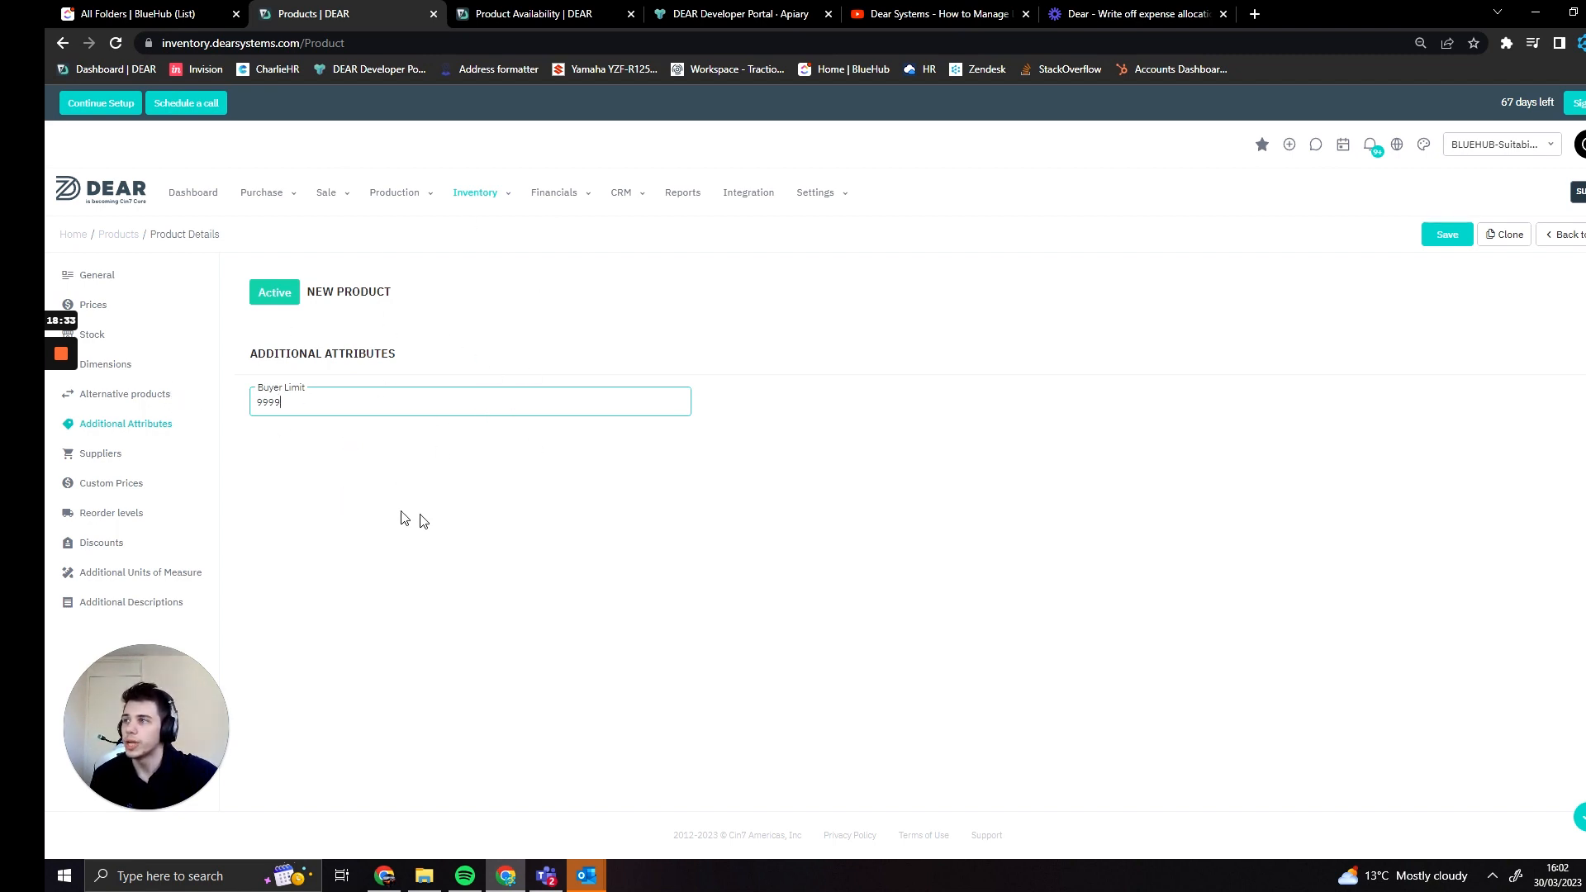
click(425, 450)
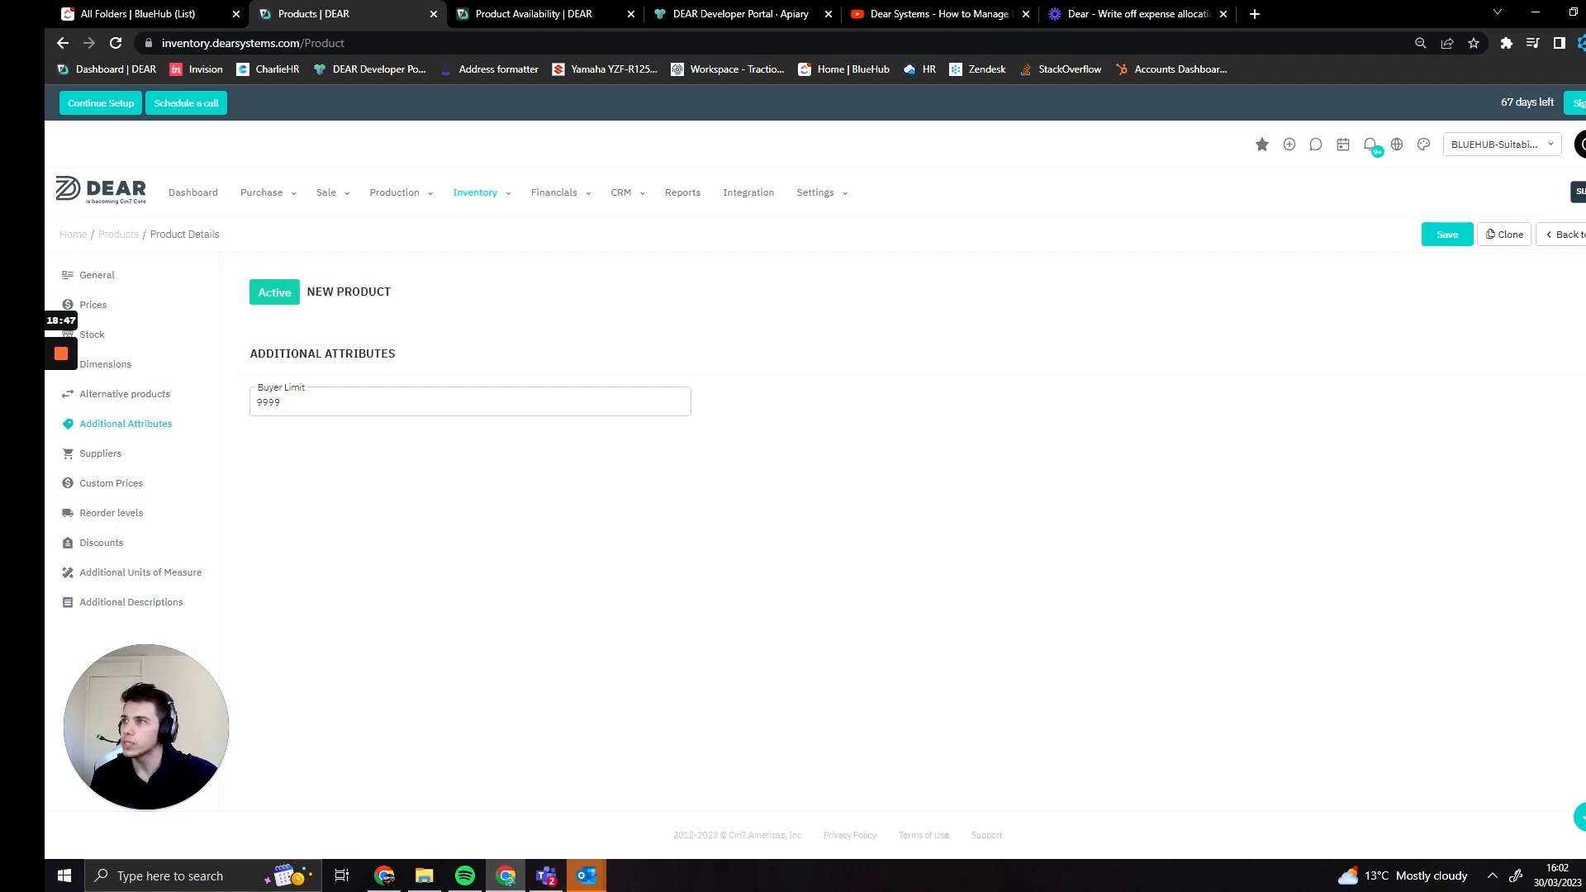
double_click(268, 402)
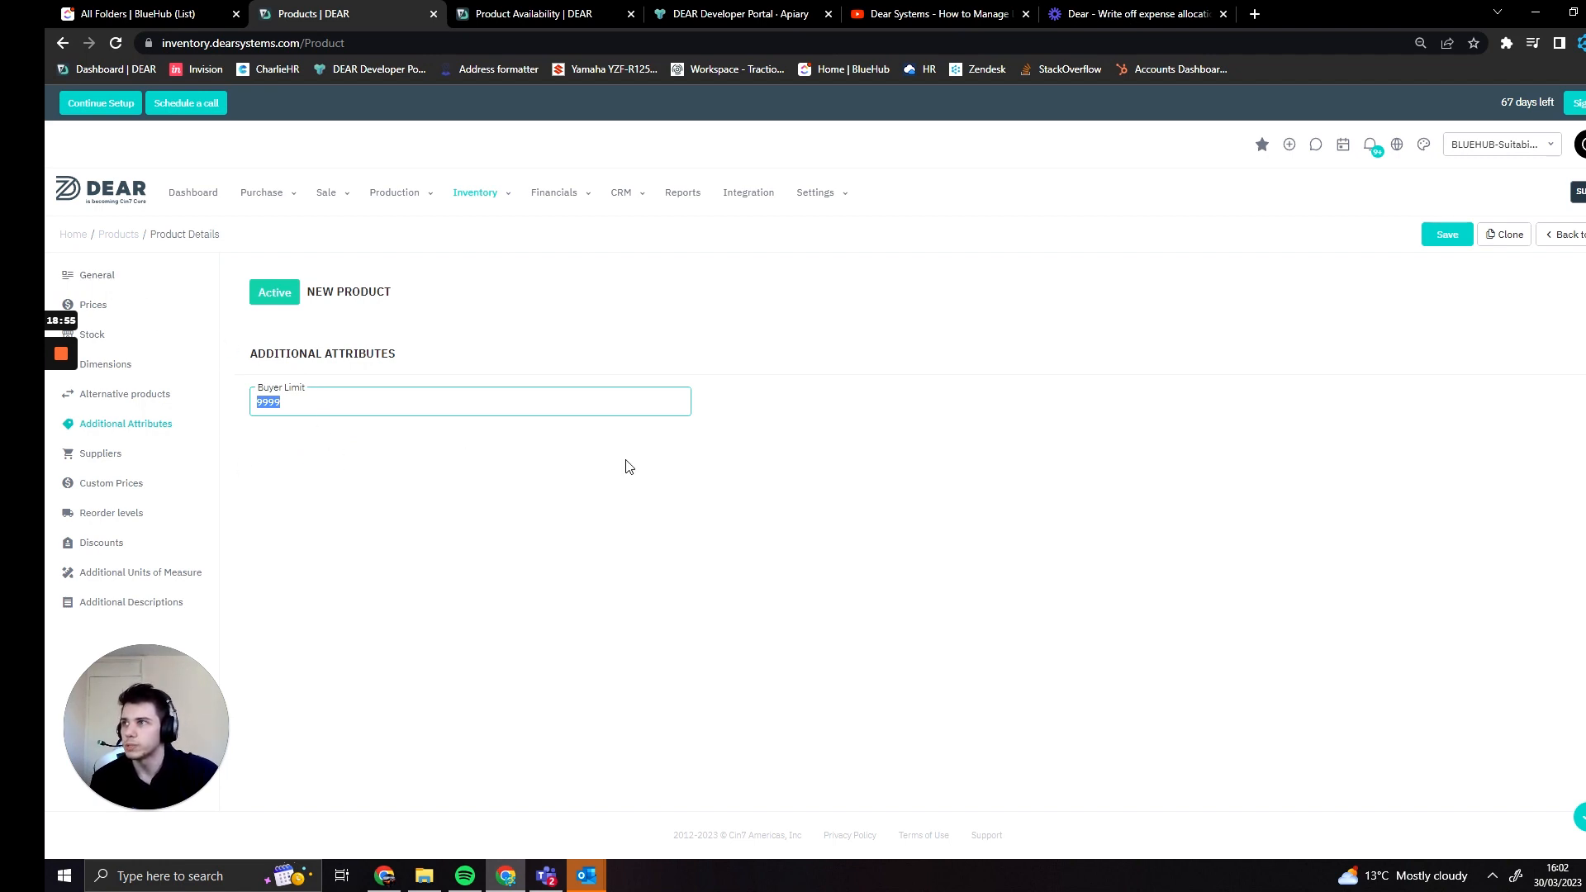
- Return to the product's General details and inspect the Barcode, Minimum Before Reorder and Reorder Quantity fields without changing them
click(116, 274)
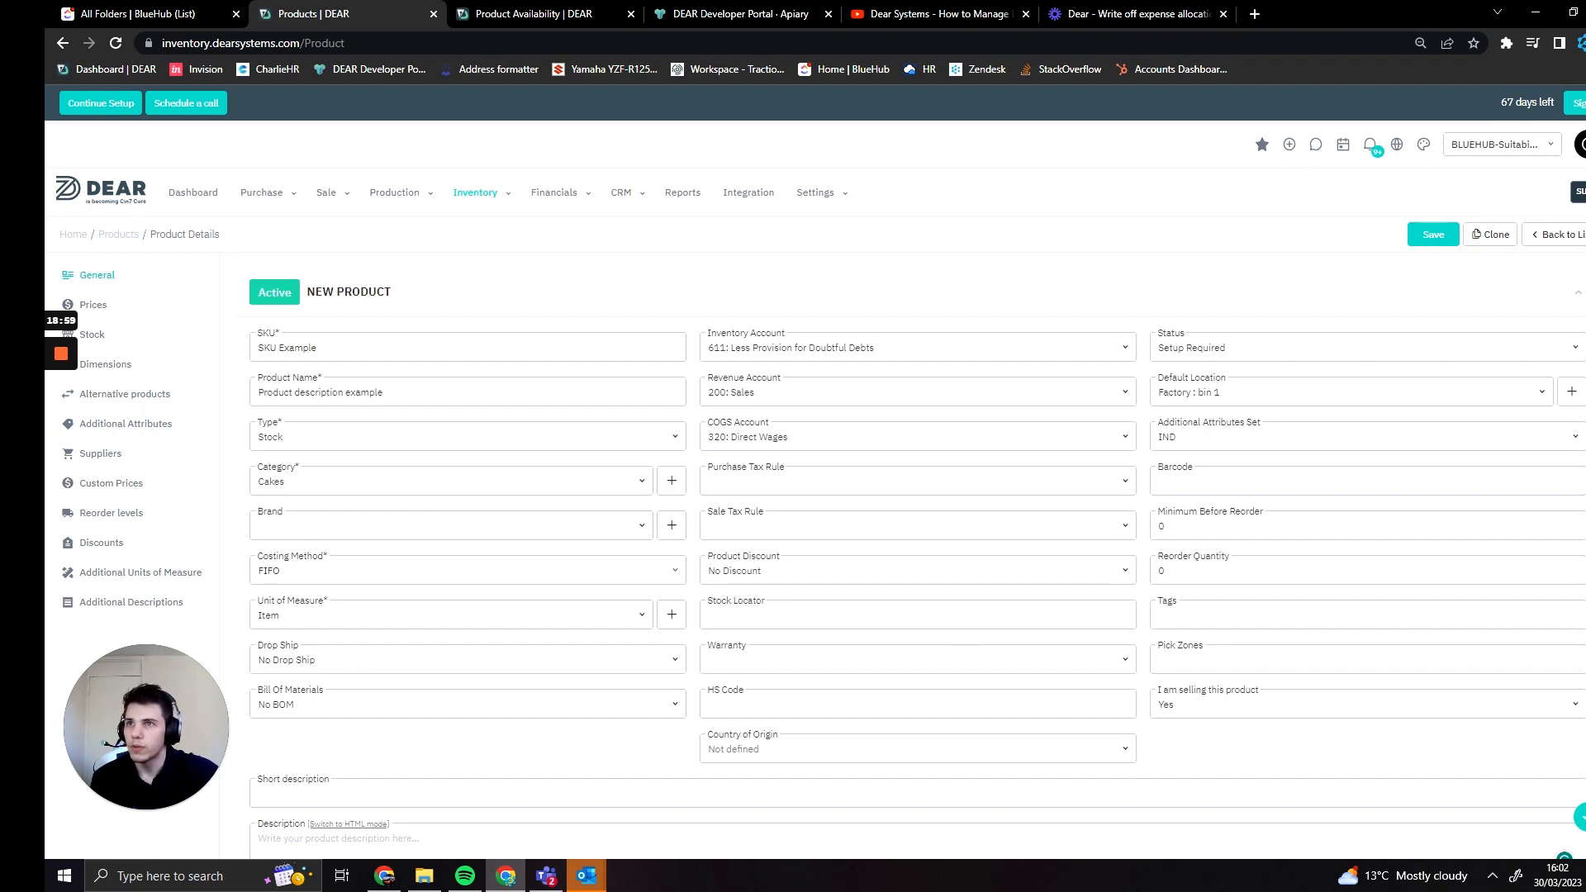
click(1158, 482)
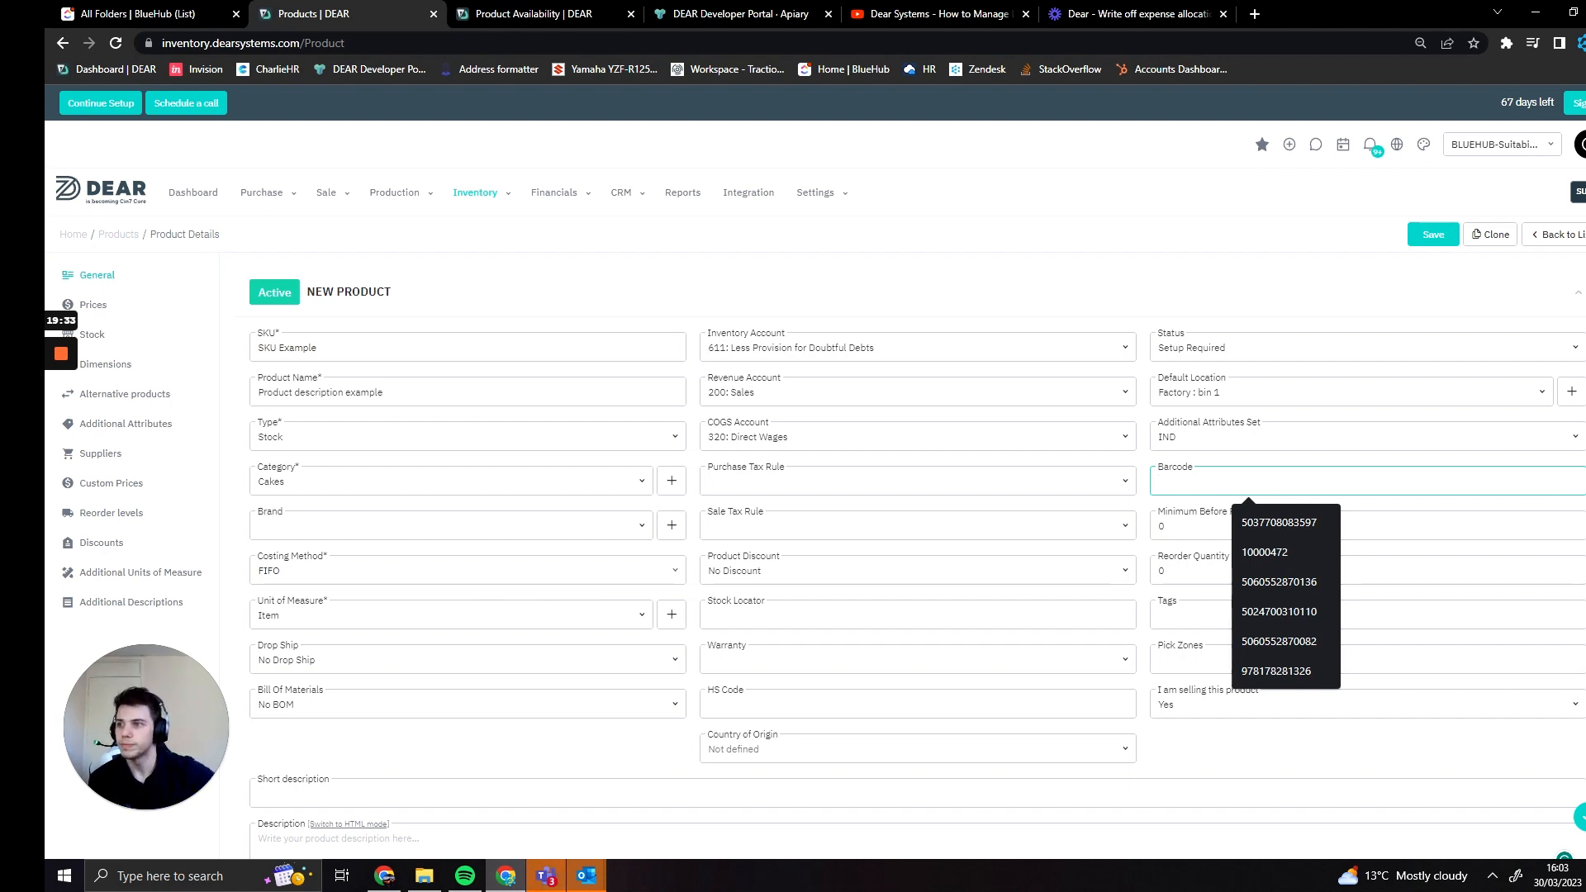
click(1260, 513)
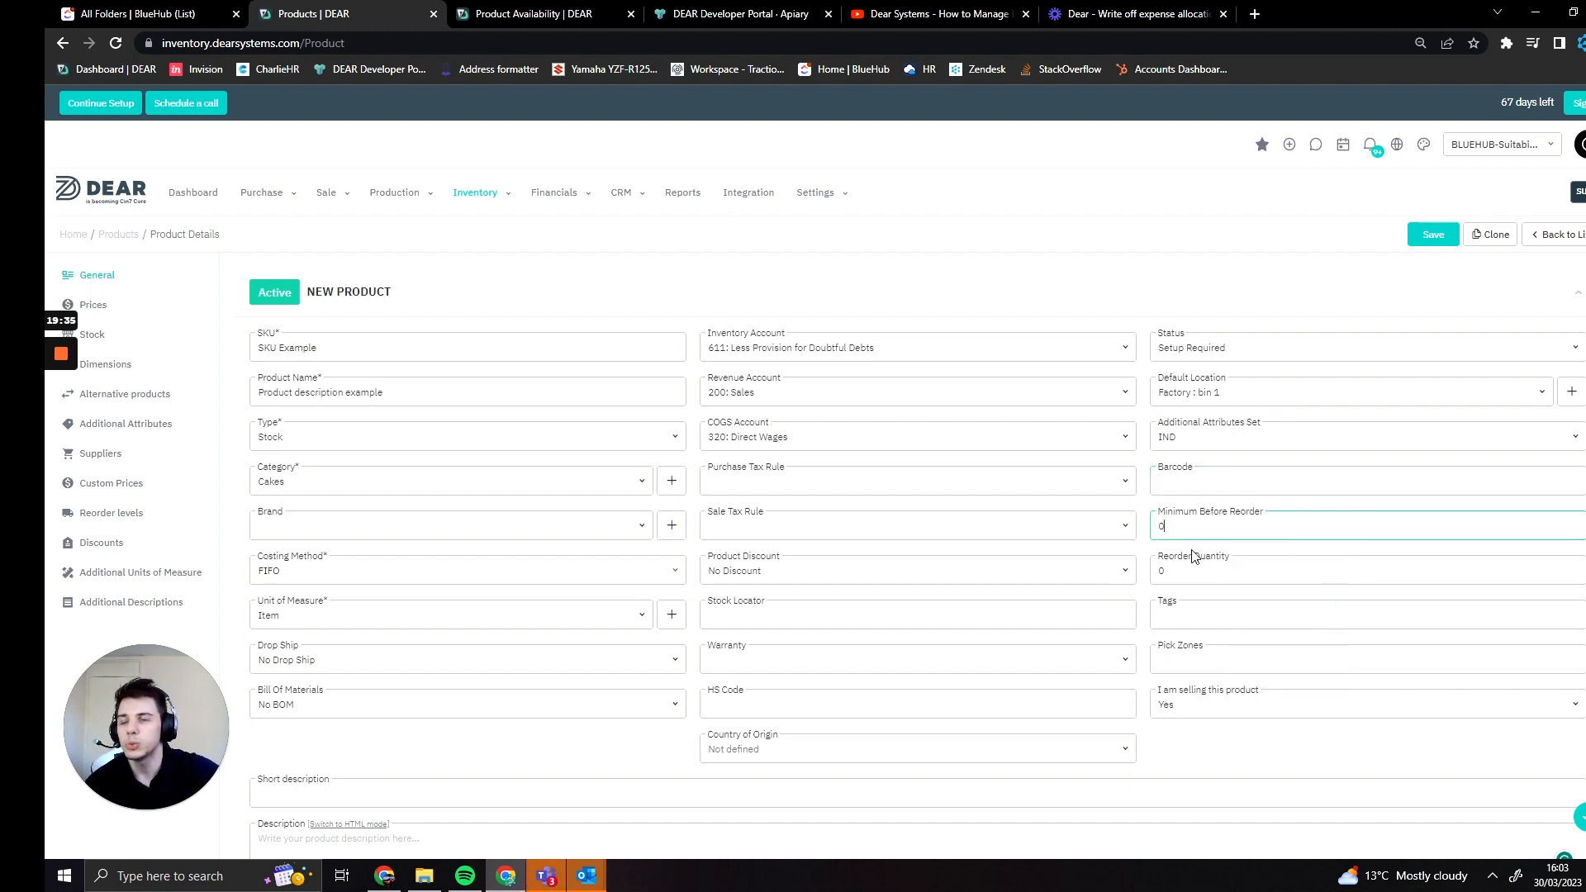
click(1209, 570)
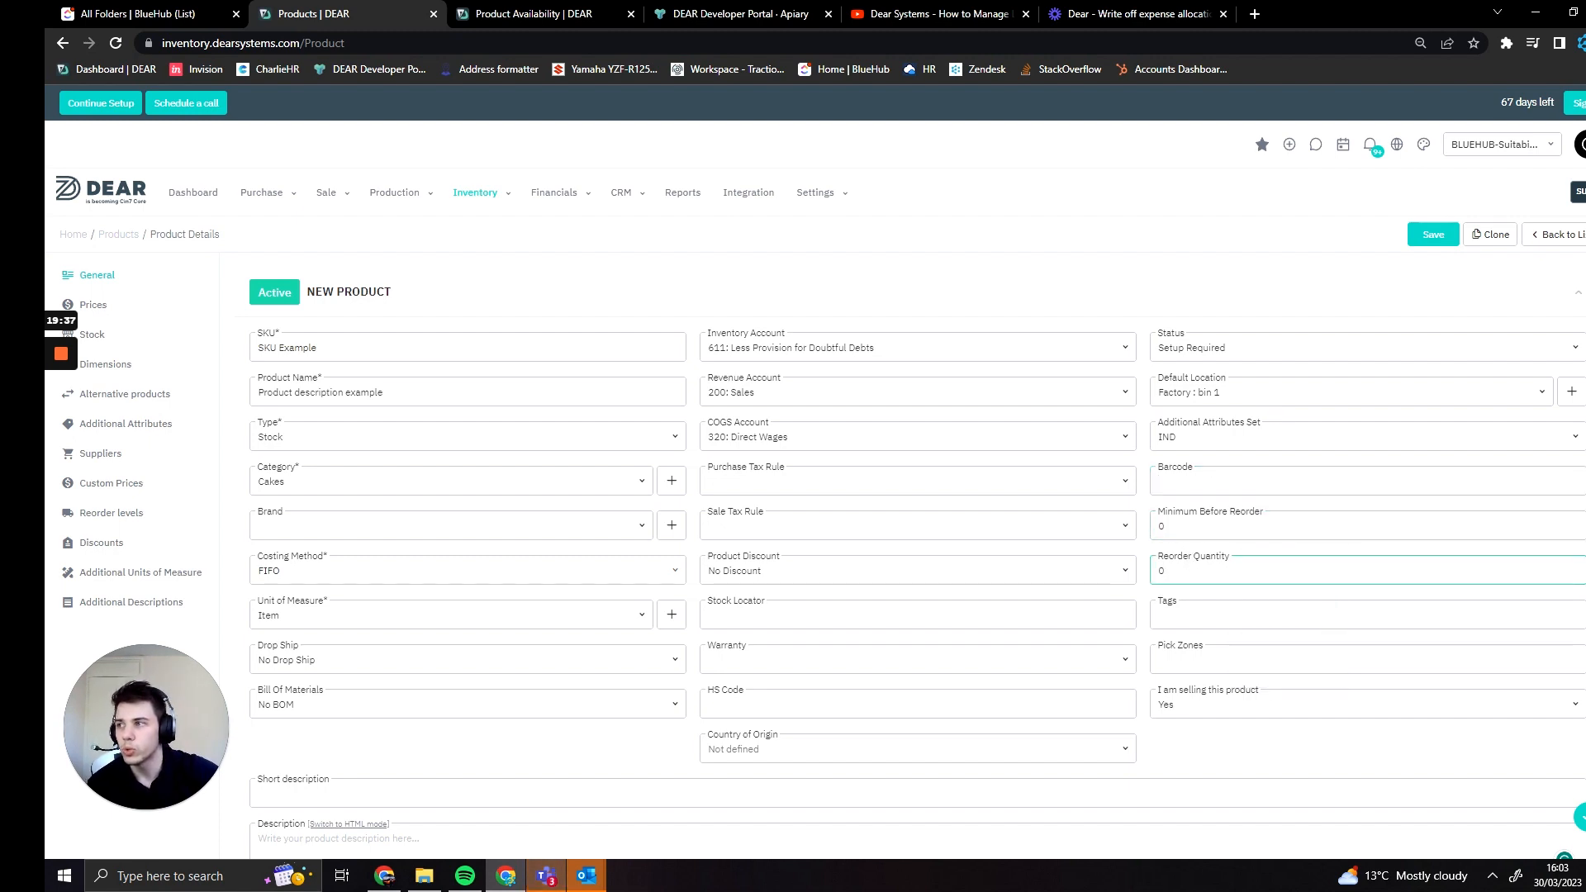
click(1209, 526)
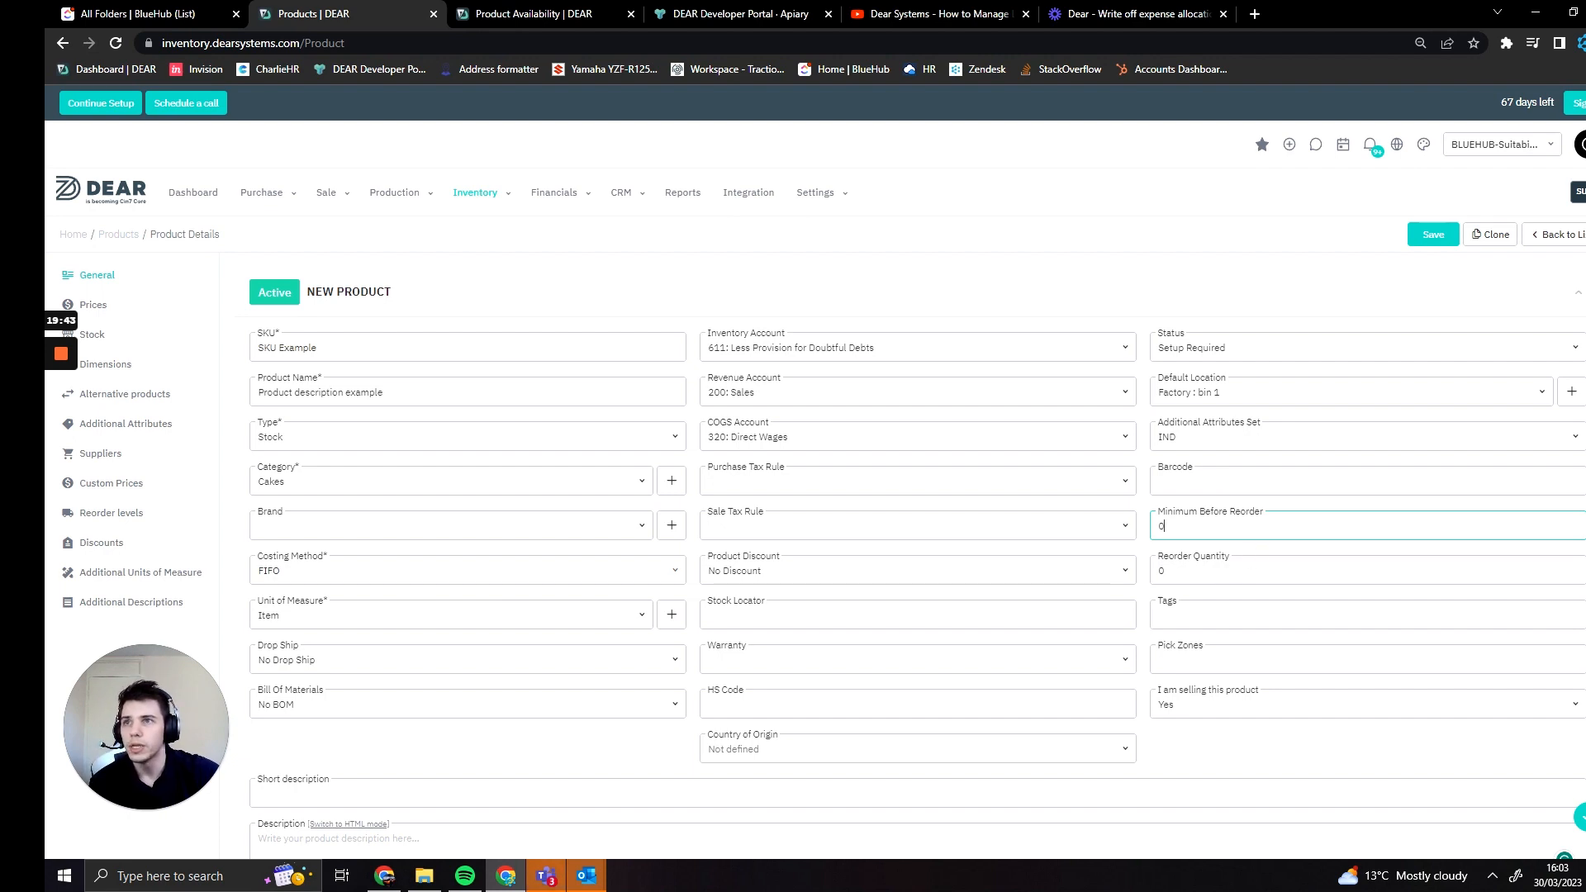
click(1210, 570)
click(1210, 527)
click(1209, 570)
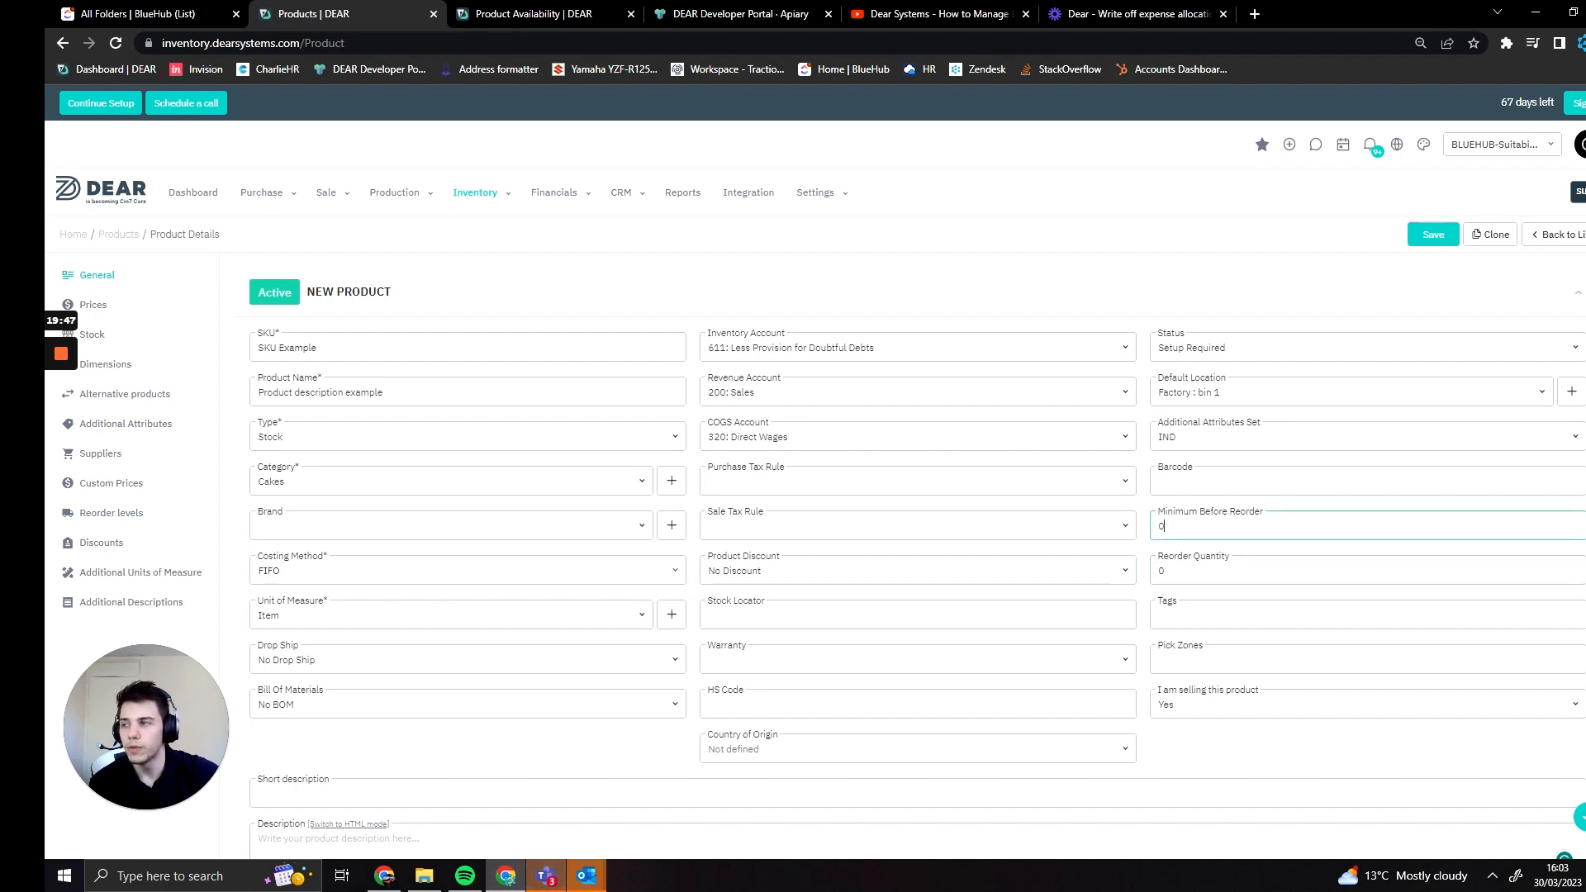
click(1211, 570)
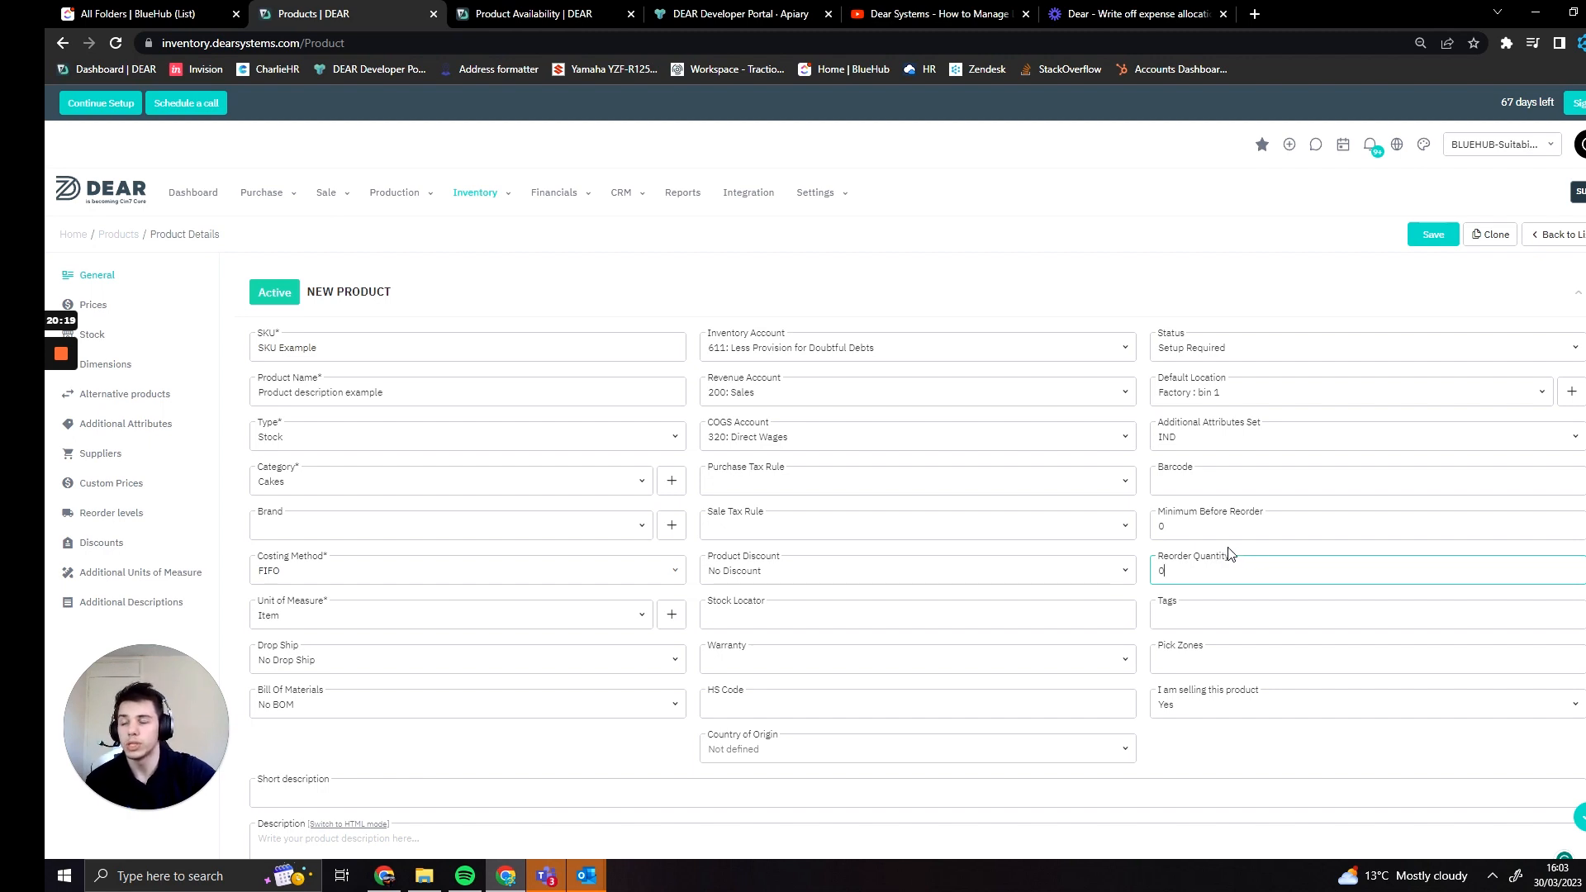
- Add the tag "Test" to the product
scroll(1273, 558, down, 1)
click(1277, 533)
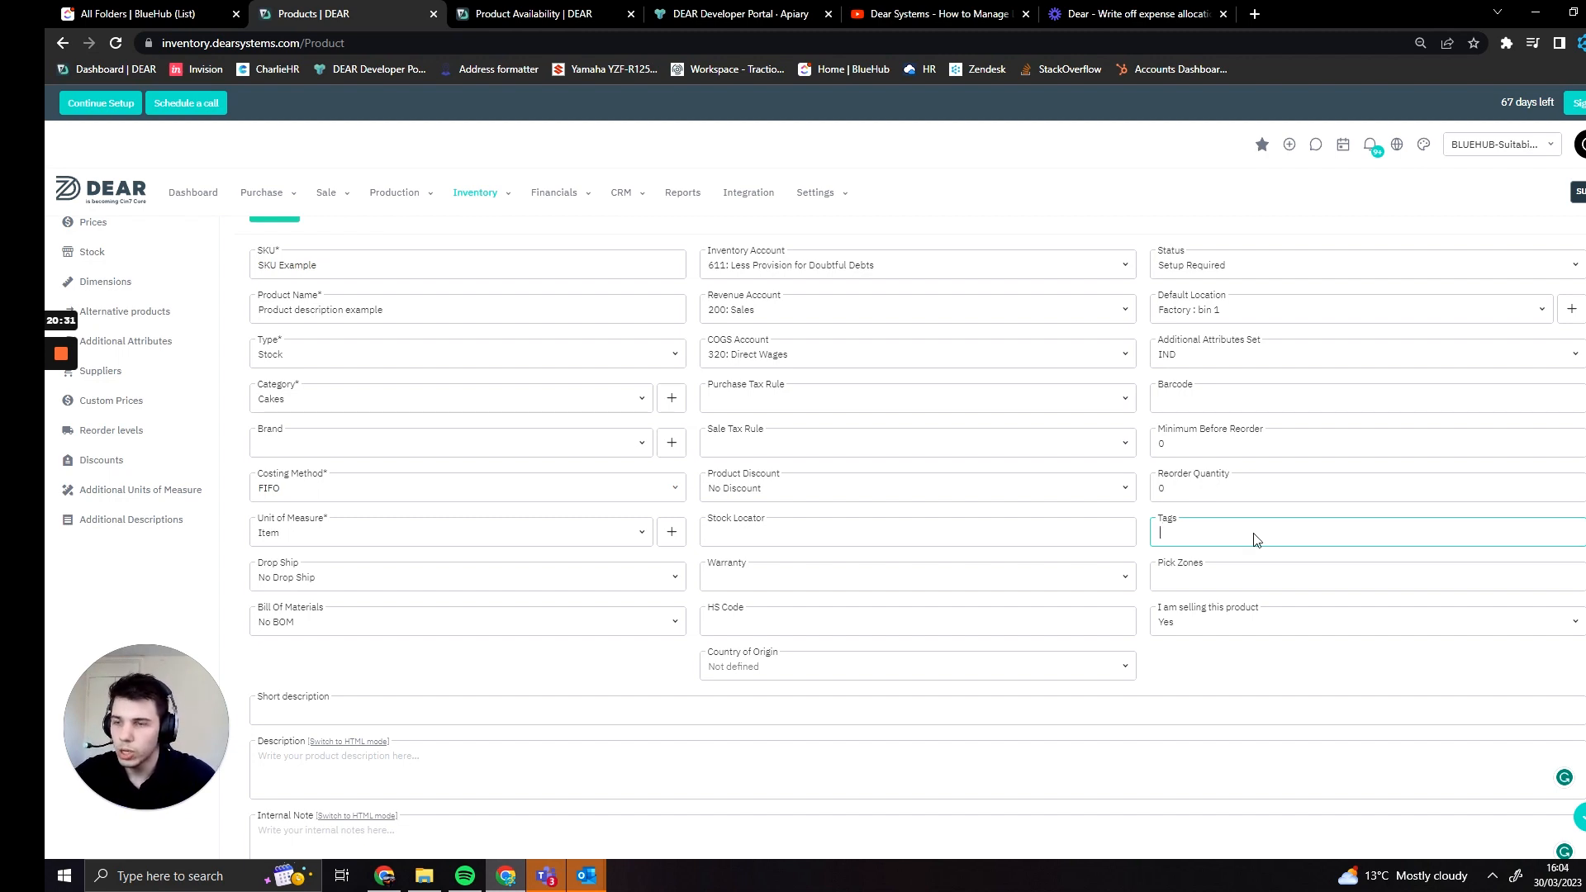
text(Test)
key(Return)
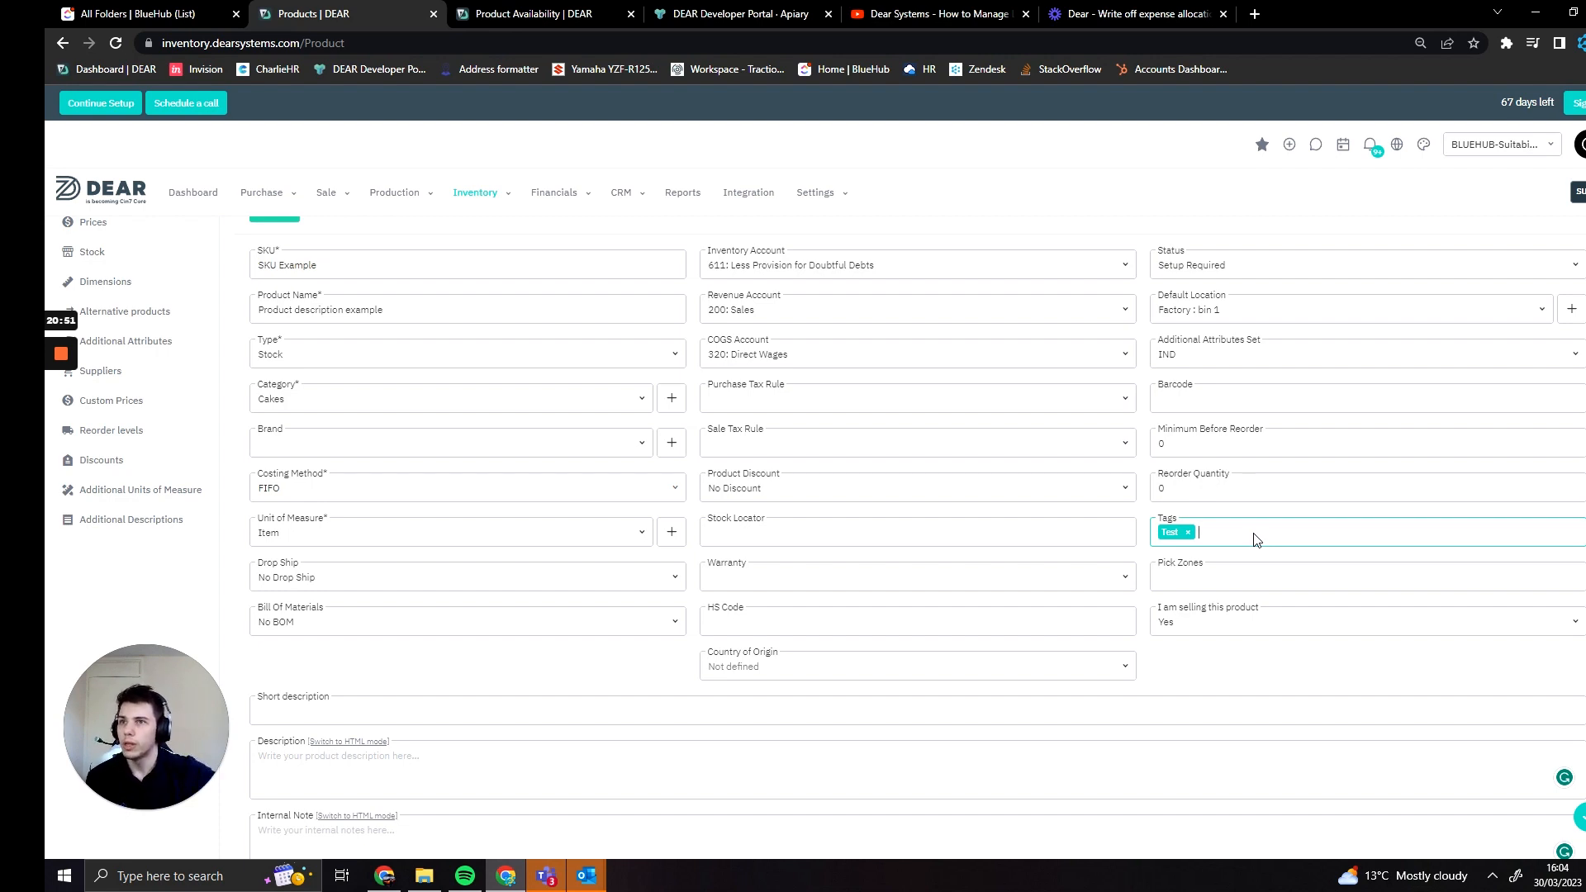
- Inspect the Pick Zones field, try No for "I am selling this product" and restore it to Yes
click(1287, 580)
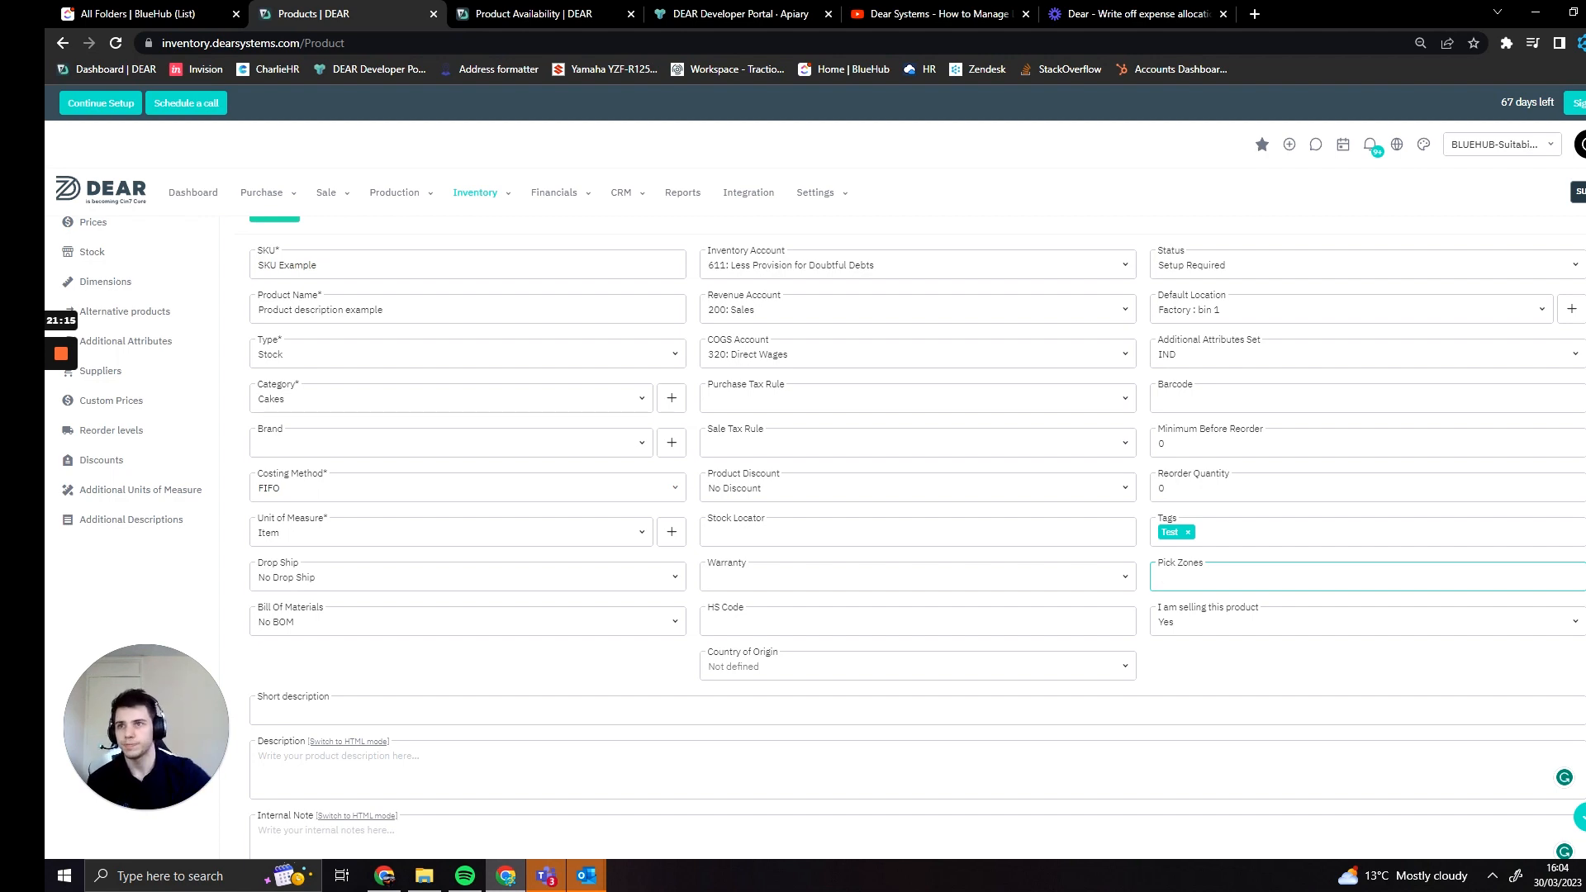
key(Tab)
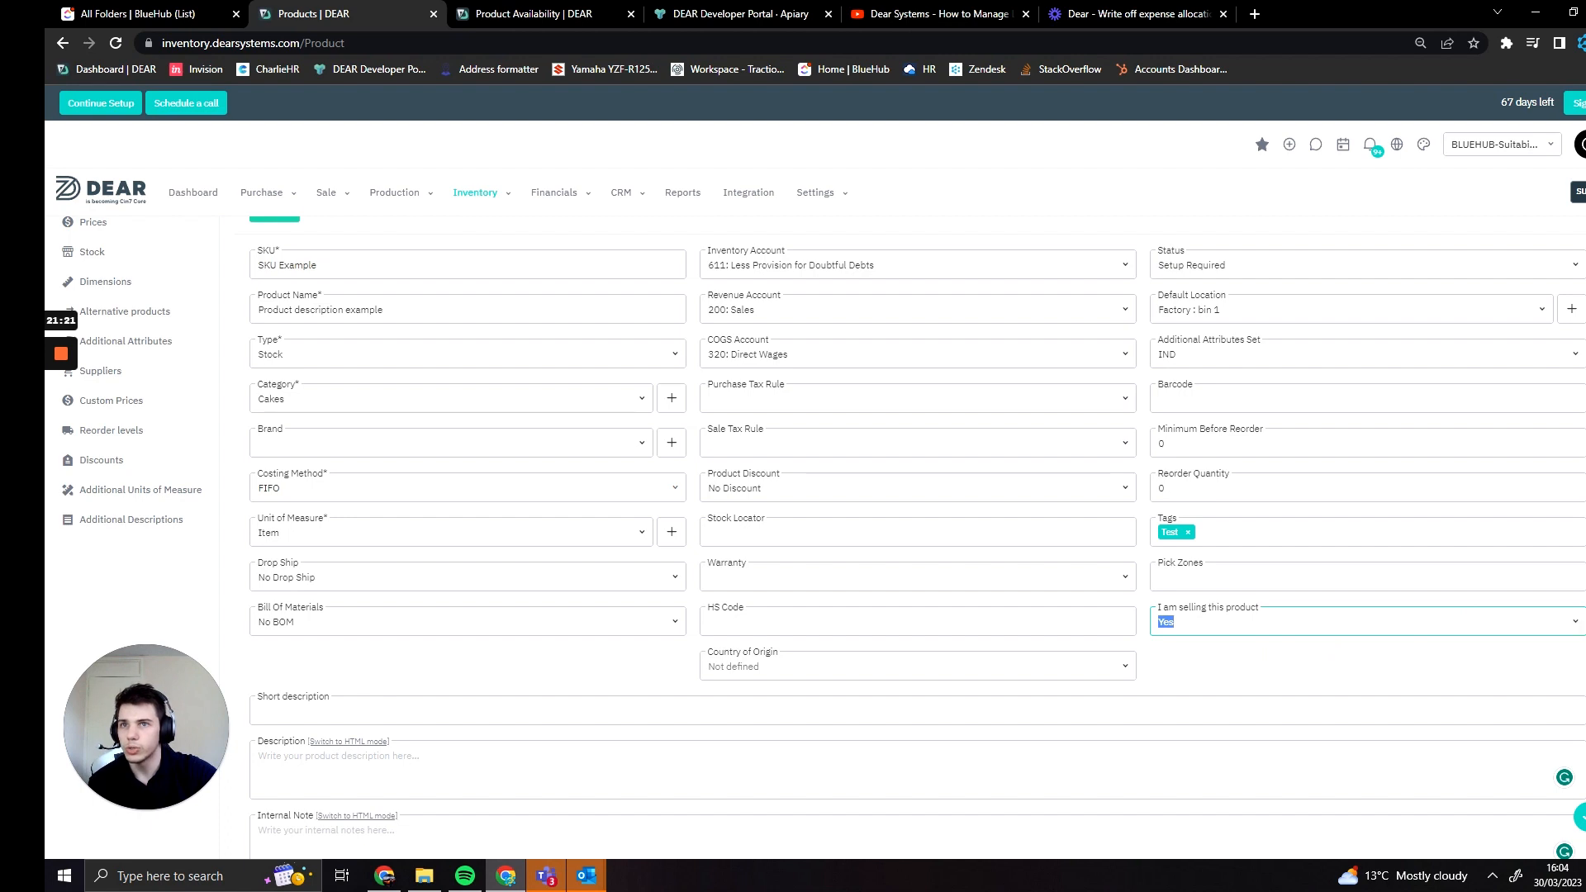
click(1576, 623)
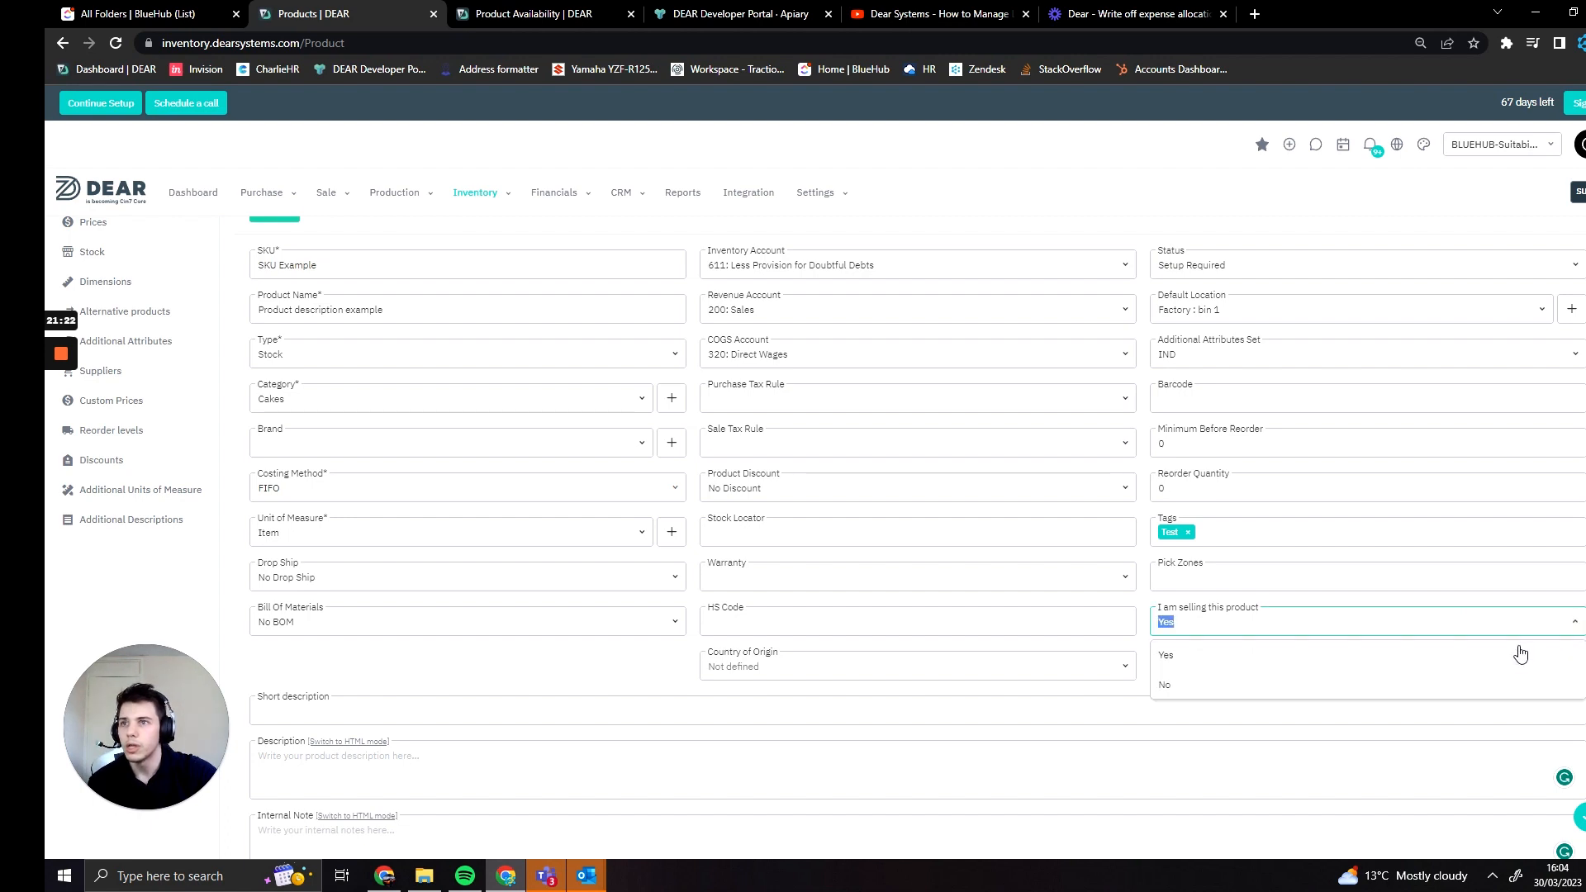
click(1238, 692)
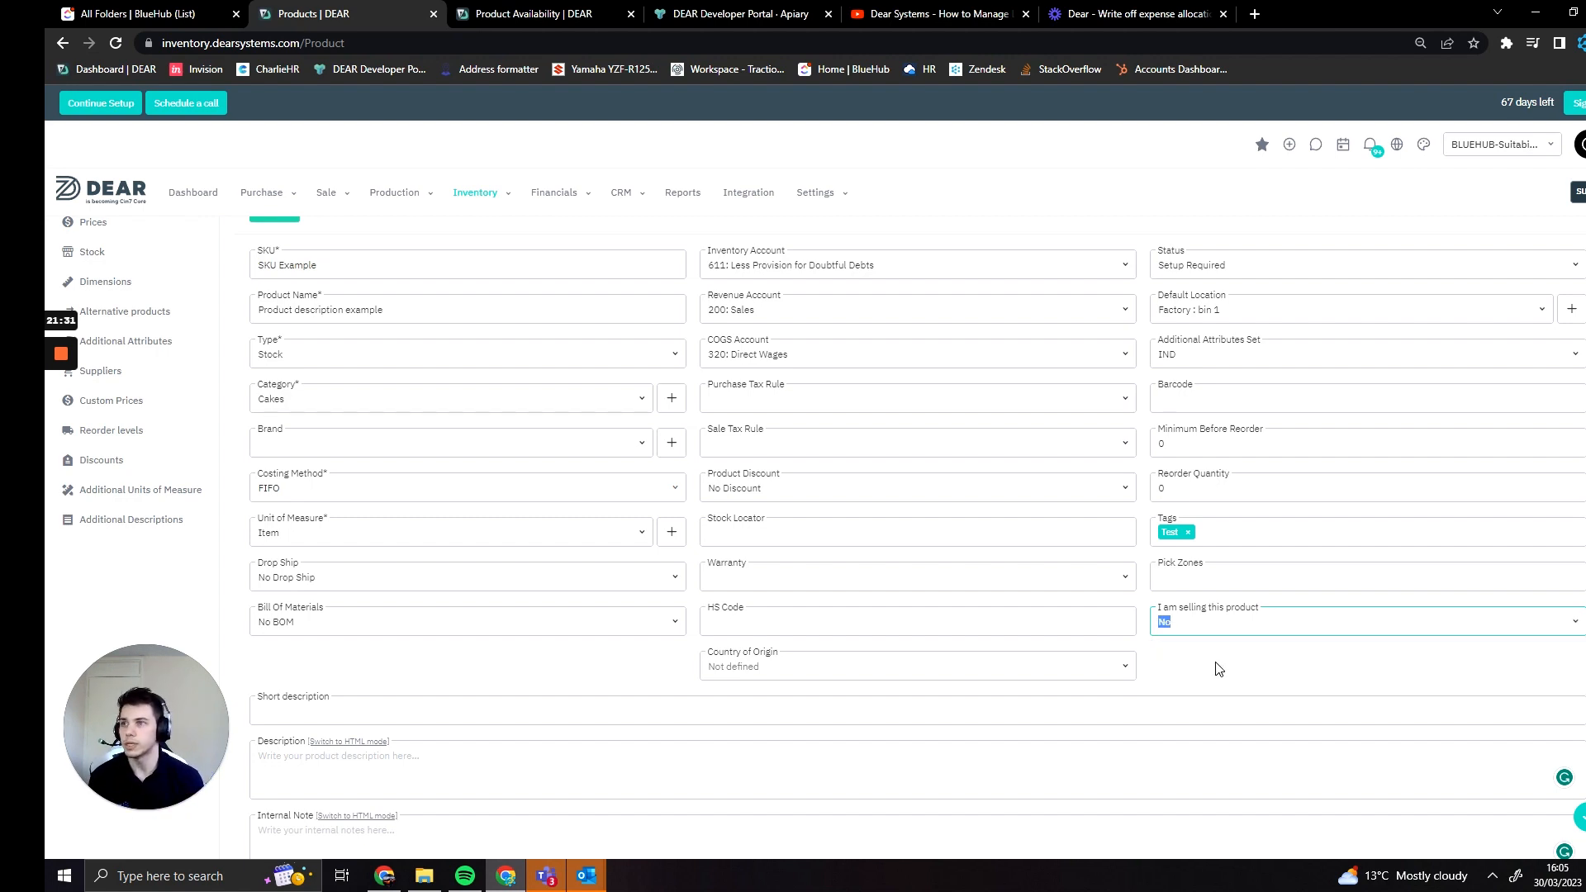
click(1317, 648)
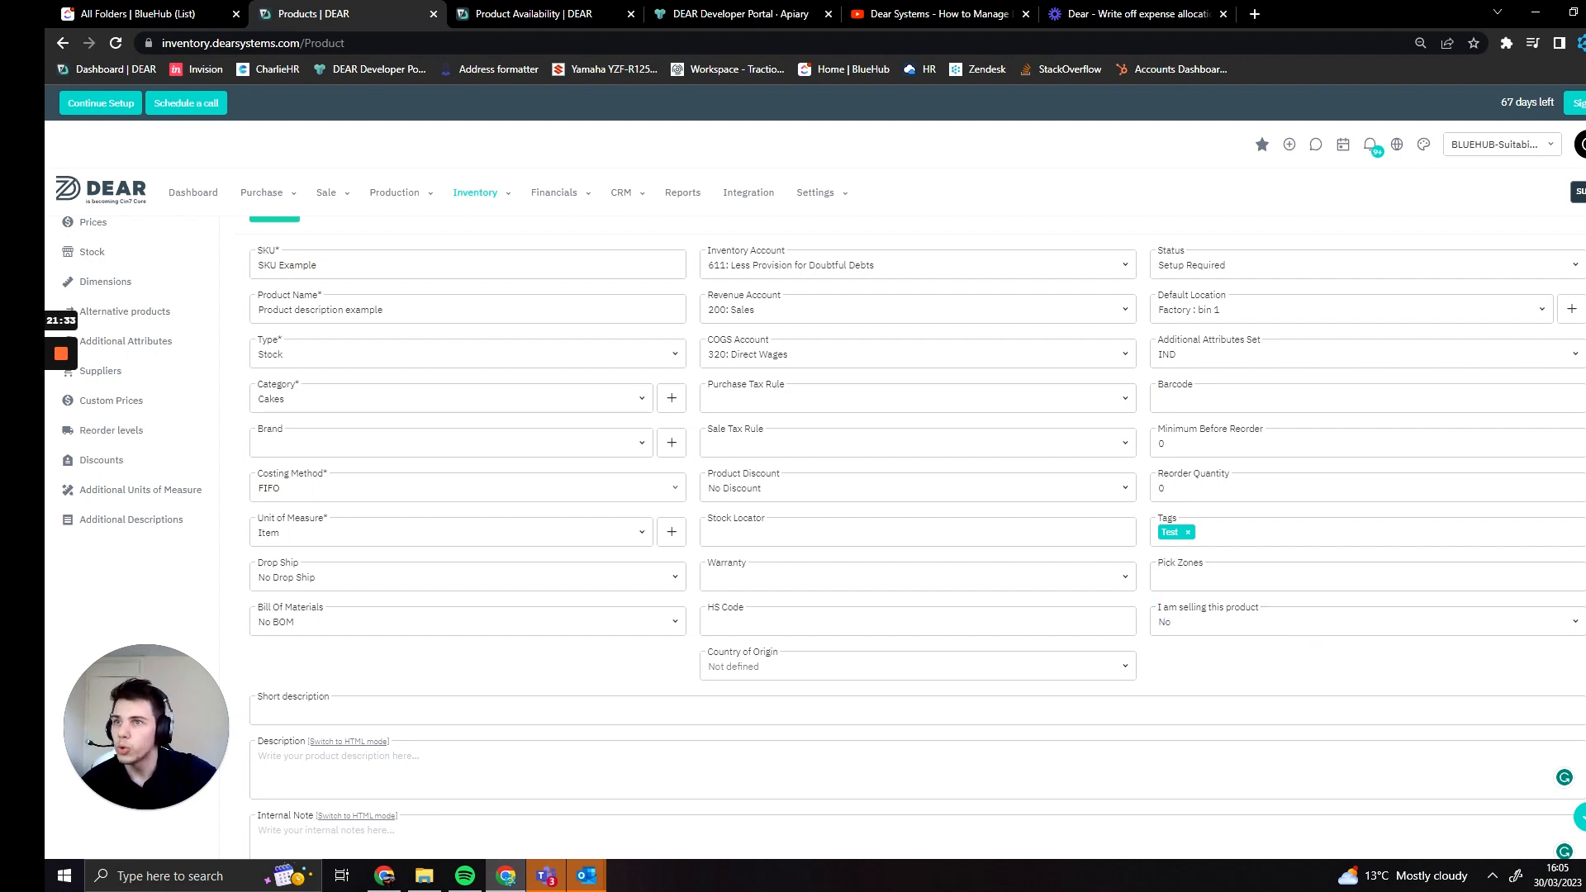
click(1261, 640)
click(1578, 625)
click(1396, 658)
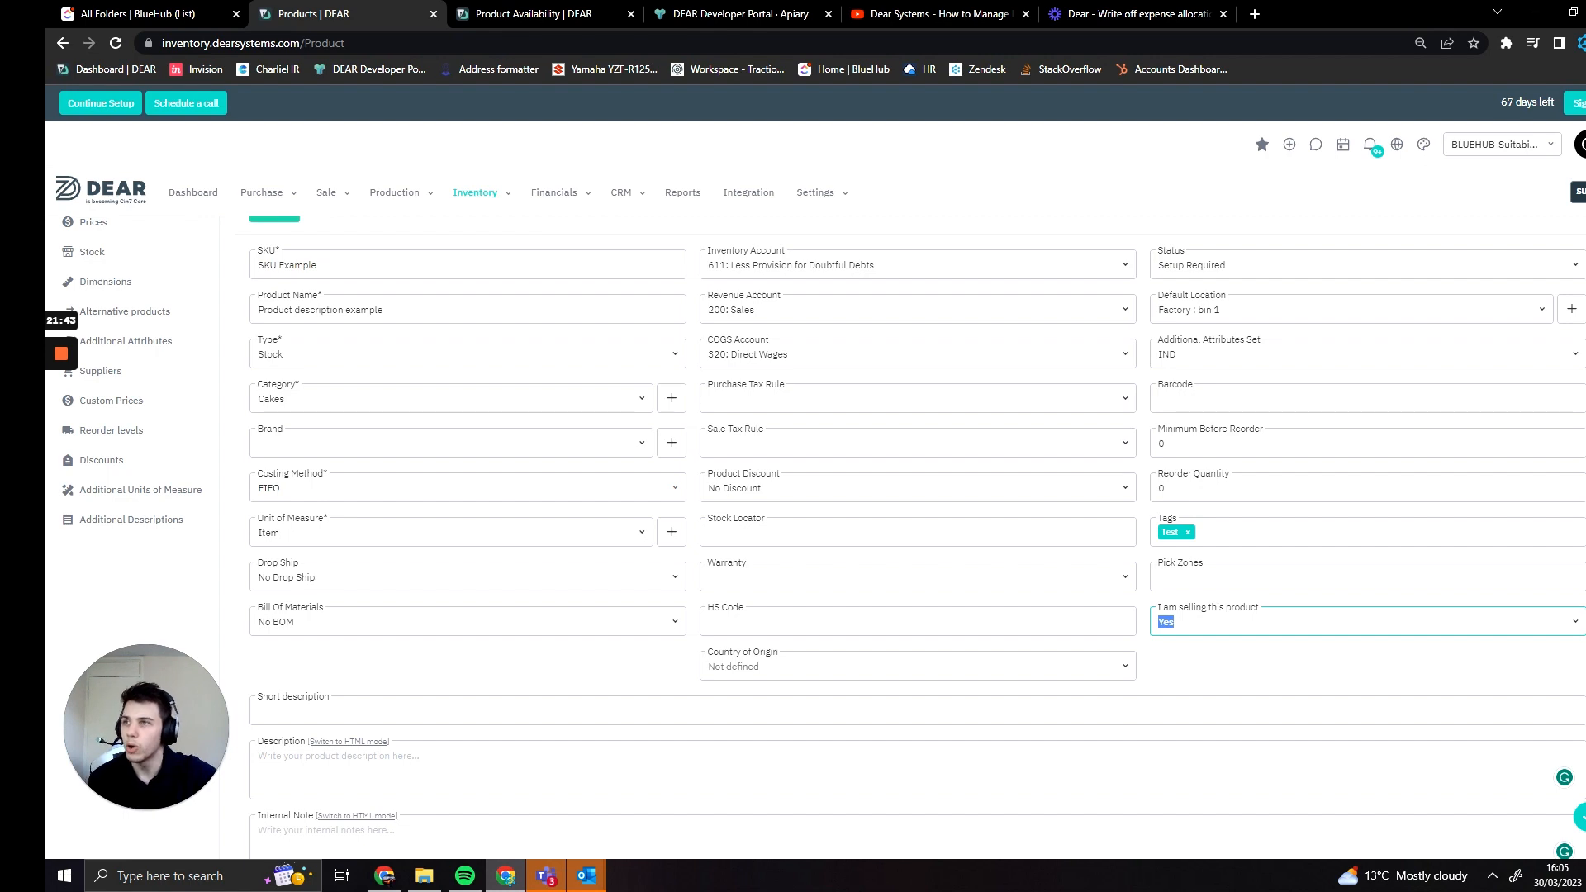
click(1239, 683)
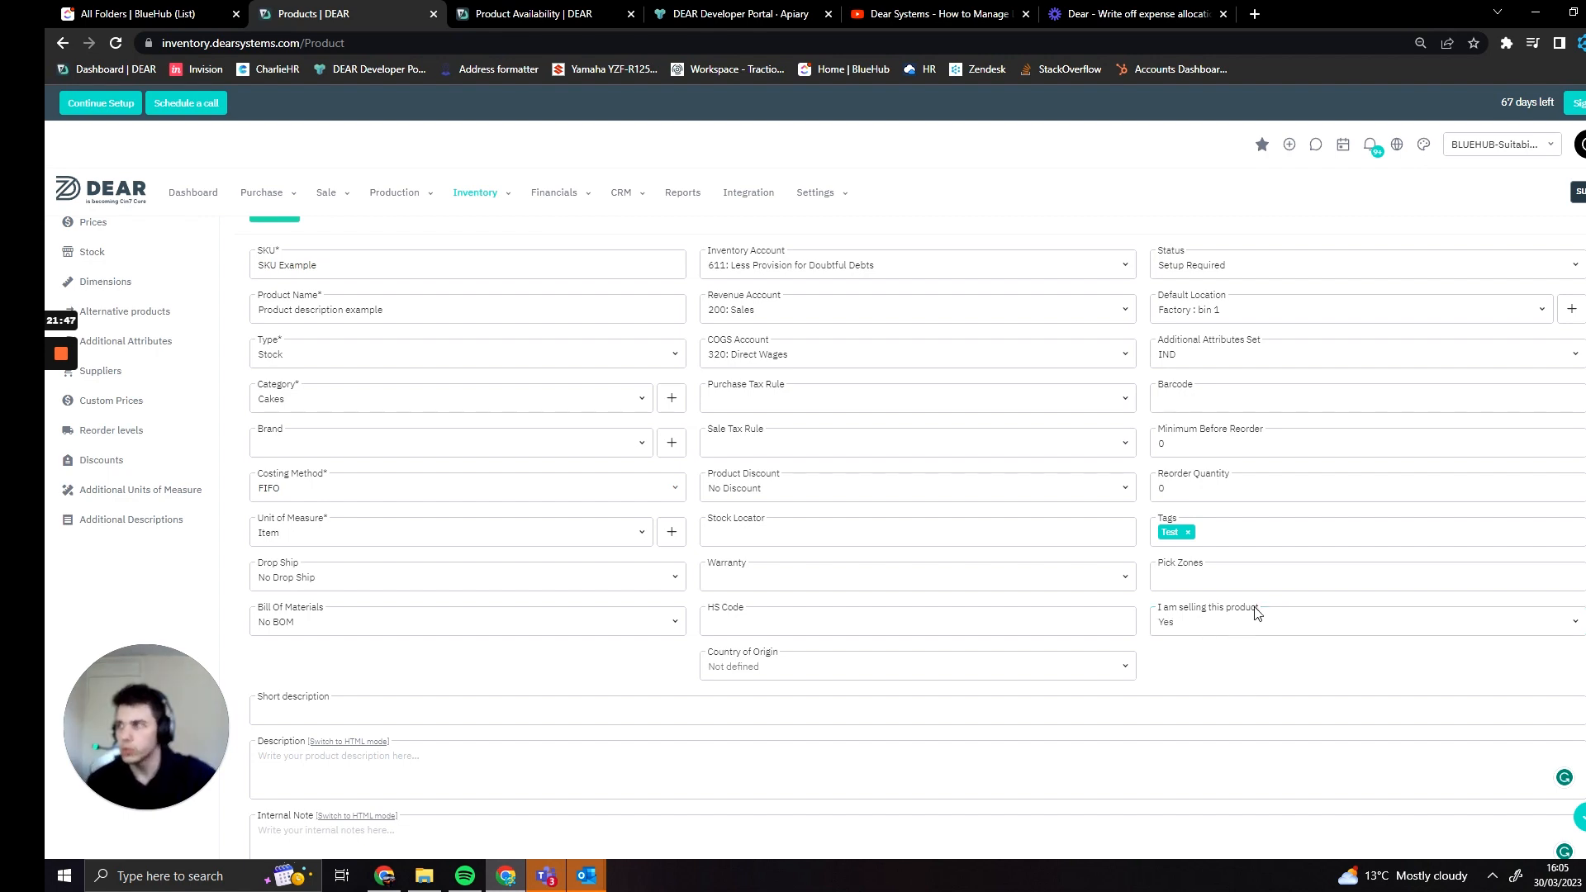
- Examine the product's price tiers from RRP to Tier 10, checking the RRP, Trade and Wholesale price fields without entering amounts
scroll(1197, 605, up, 1)
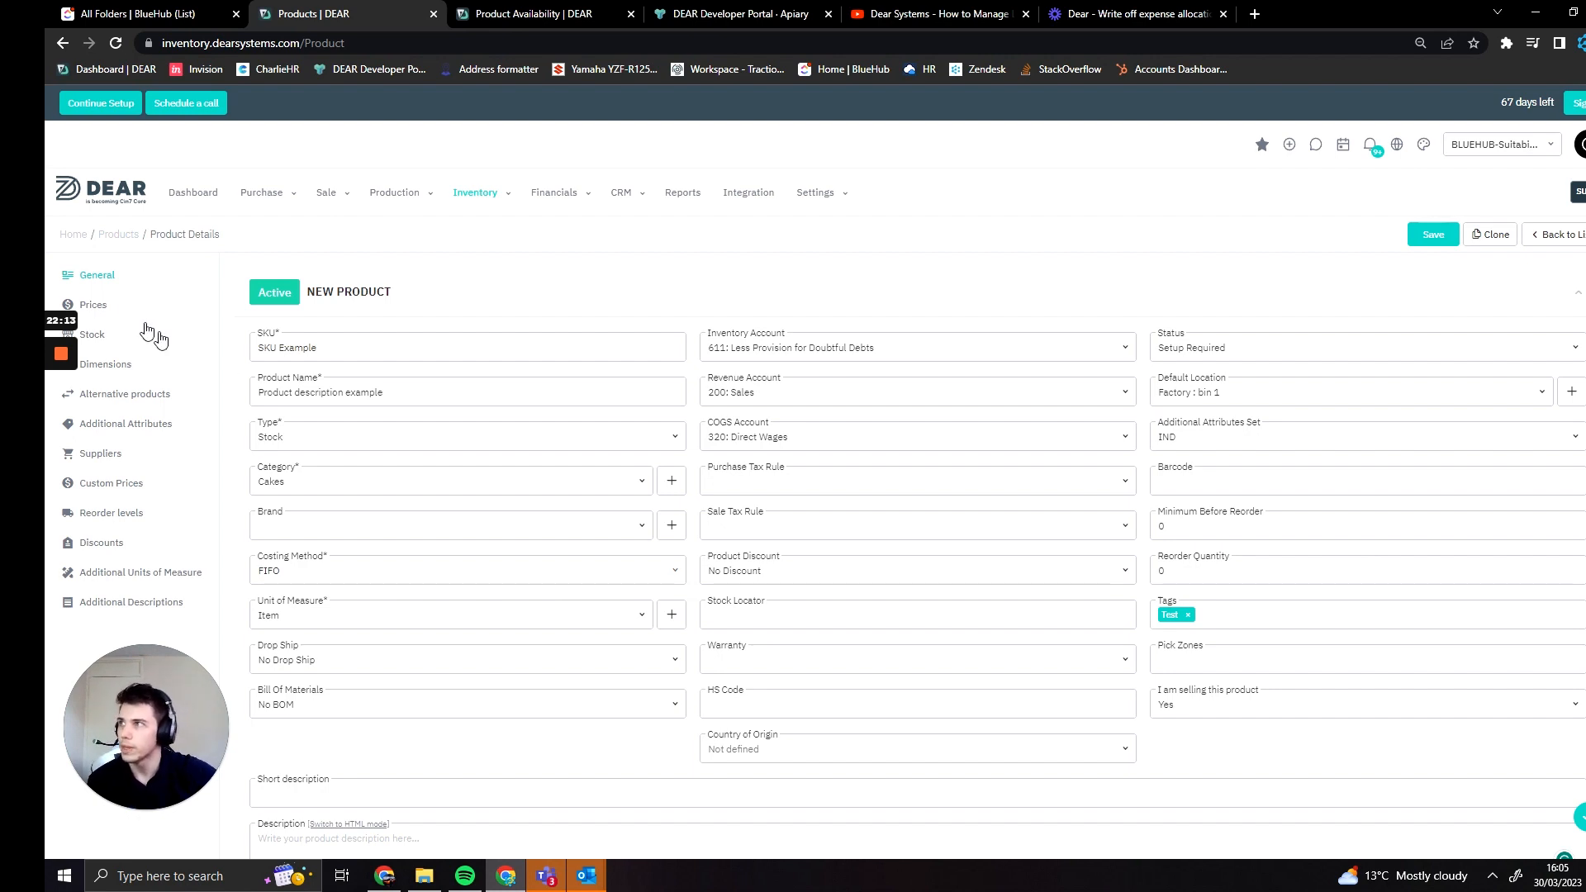
click(89, 304)
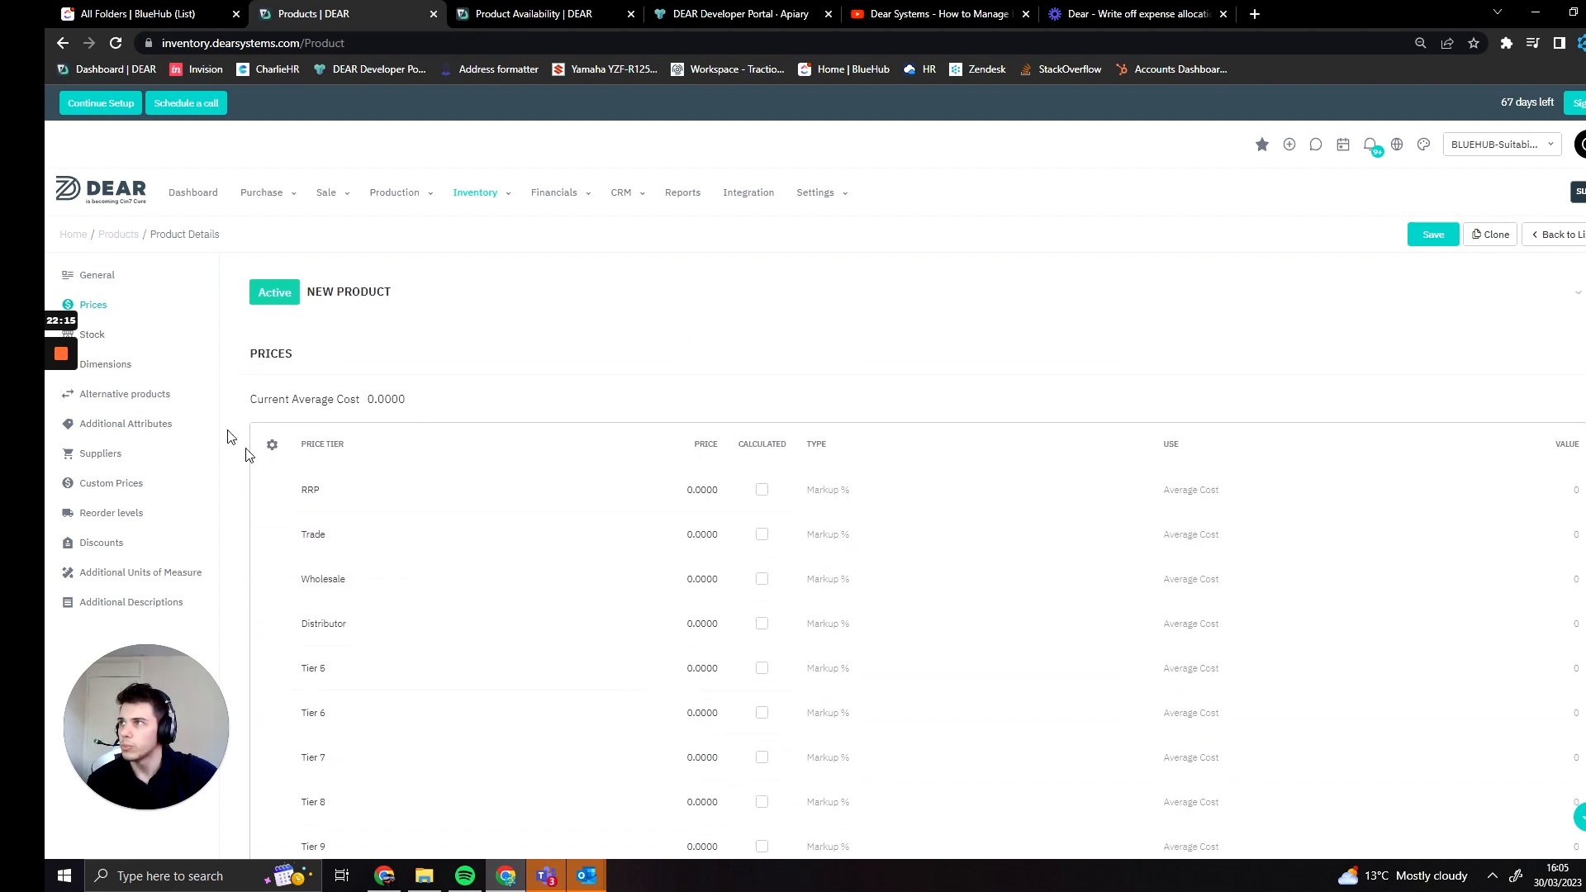
scroll(330, 471, down, 1)
scroll(392, 454, down, 1)
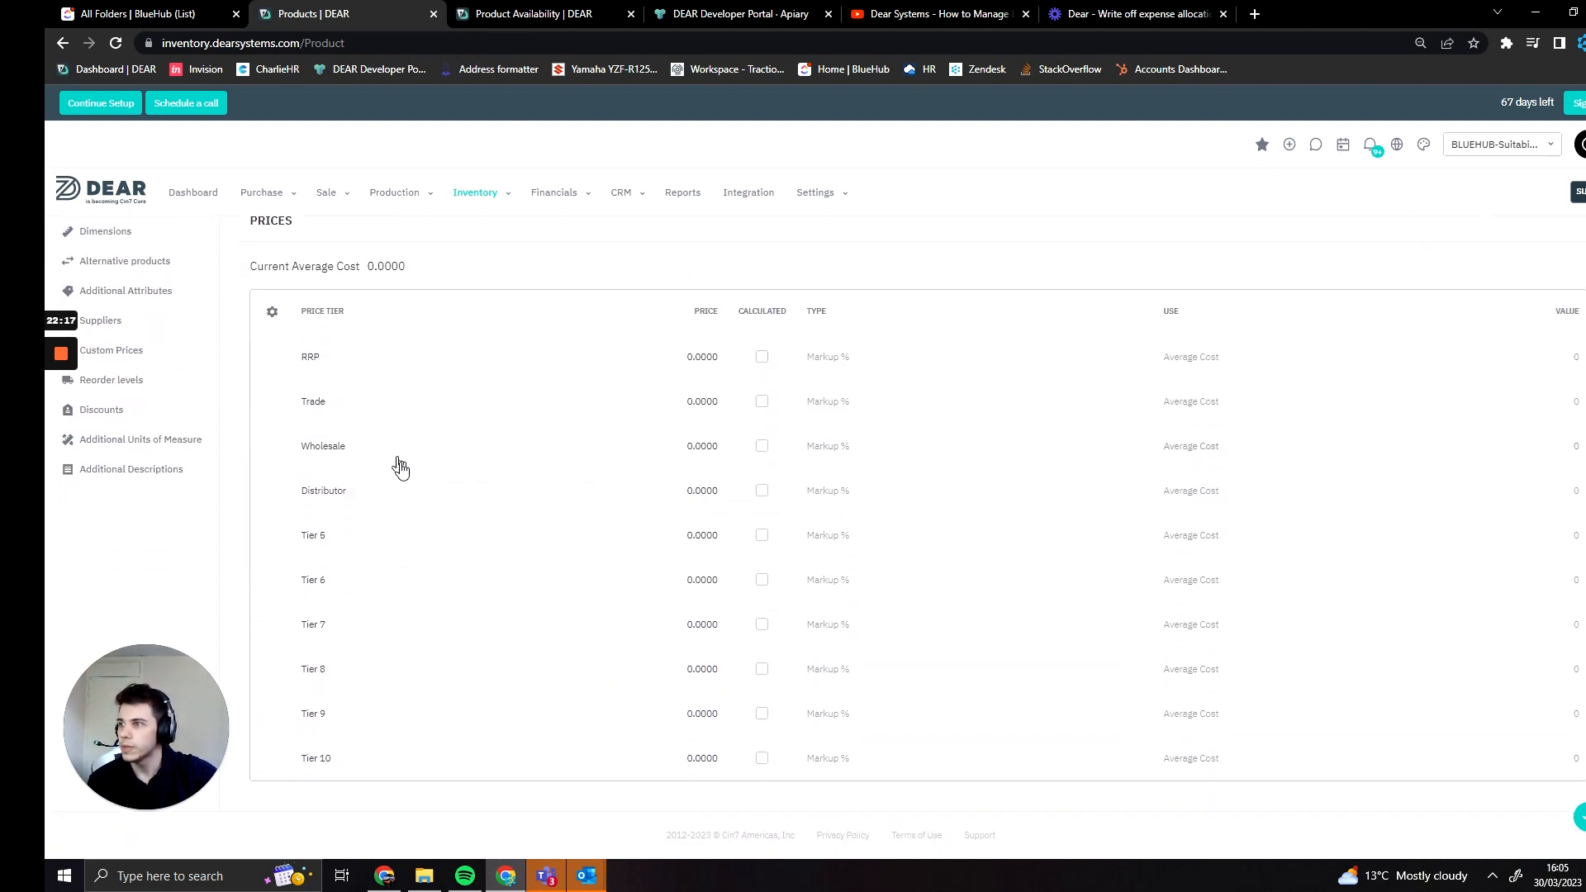
scroll(405, 479, up, 1)
scroll(413, 500, down, 1)
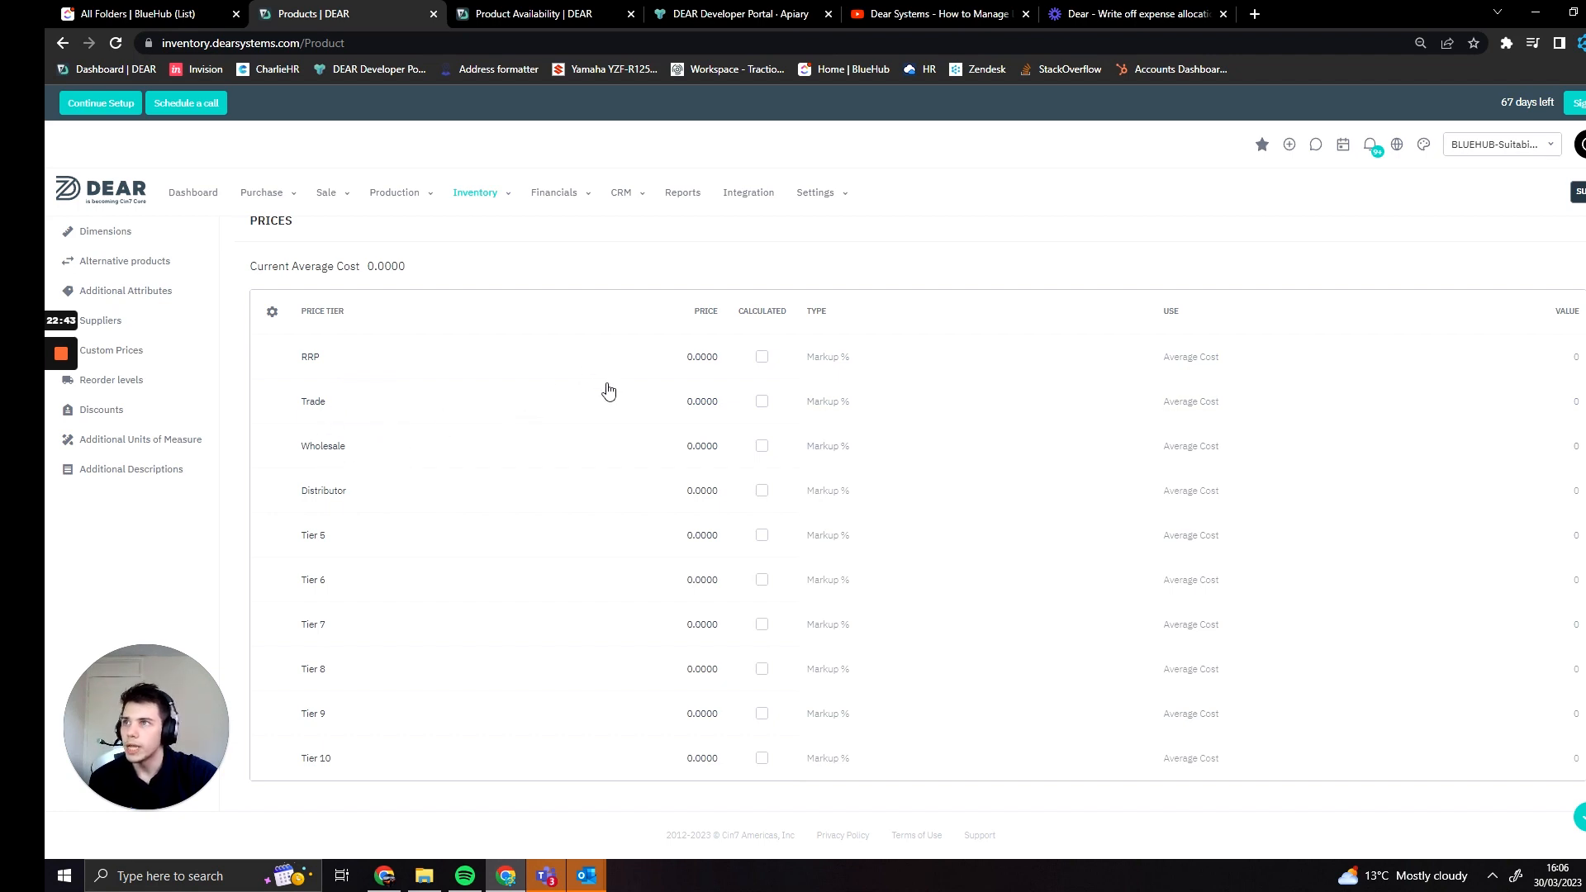
click(702, 364)
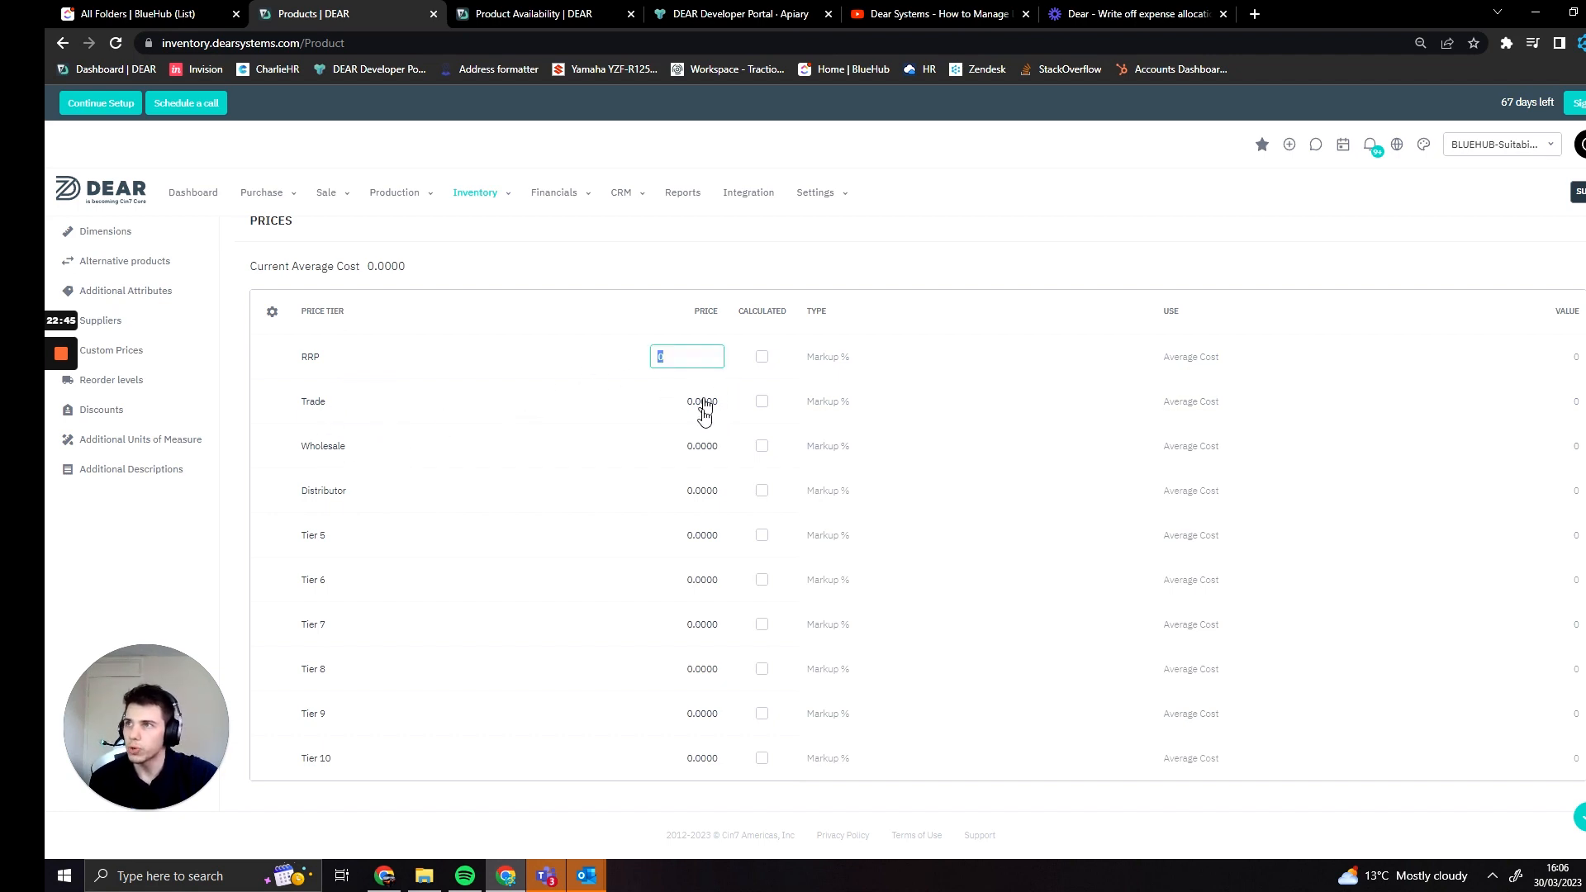
click(703, 405)
click(702, 449)
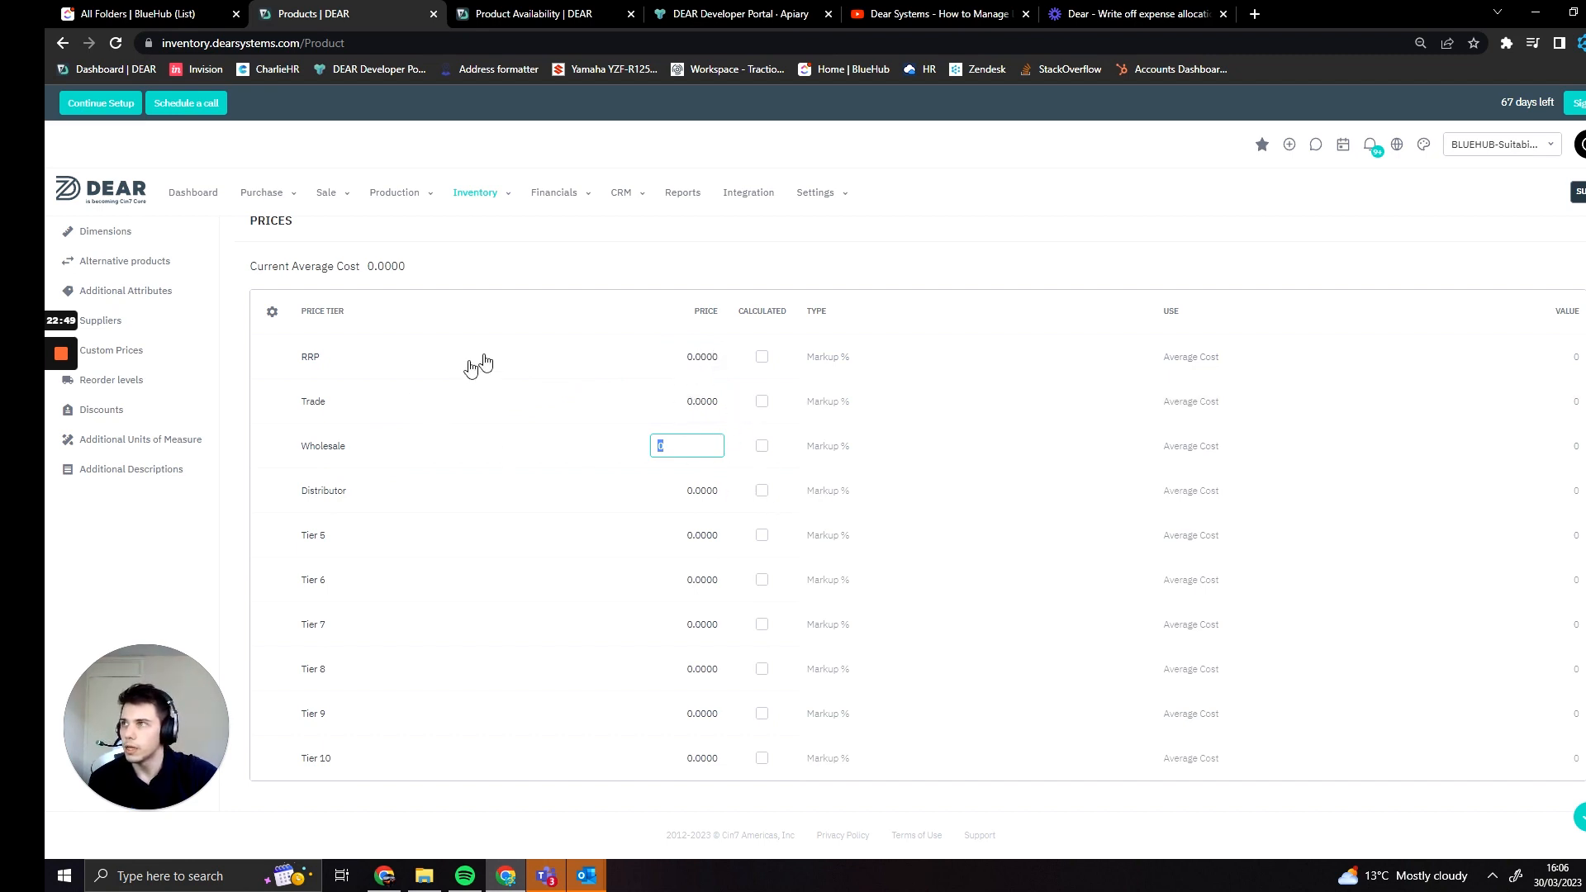
- Try calculated pricing for the RRP tier, review its Type and Use options, and turn the calculation off again
click(825, 279)
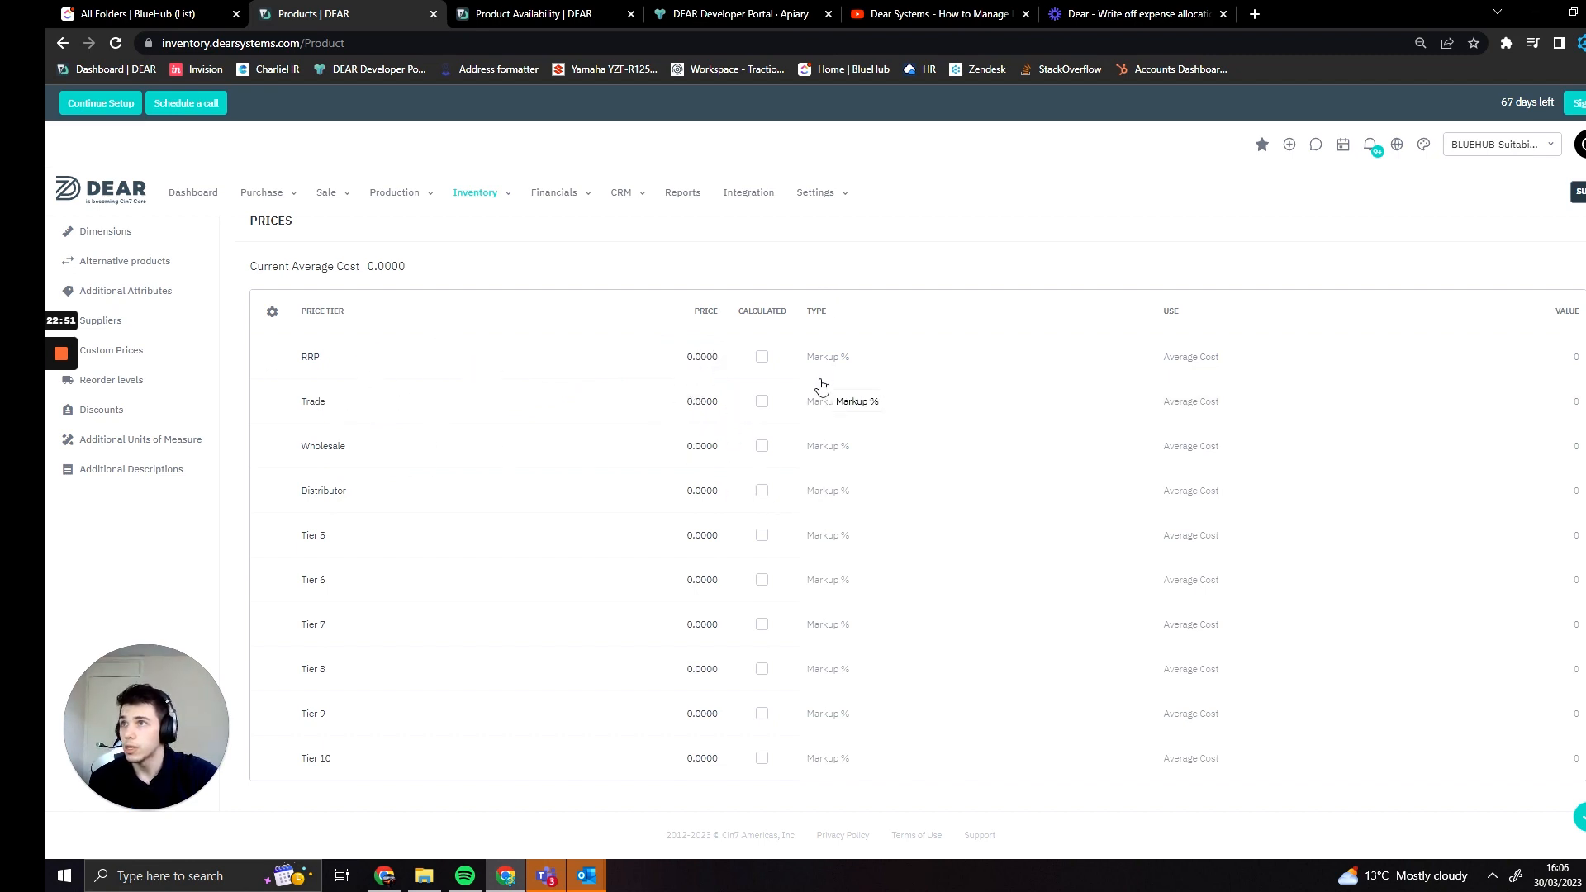
click(762, 357)
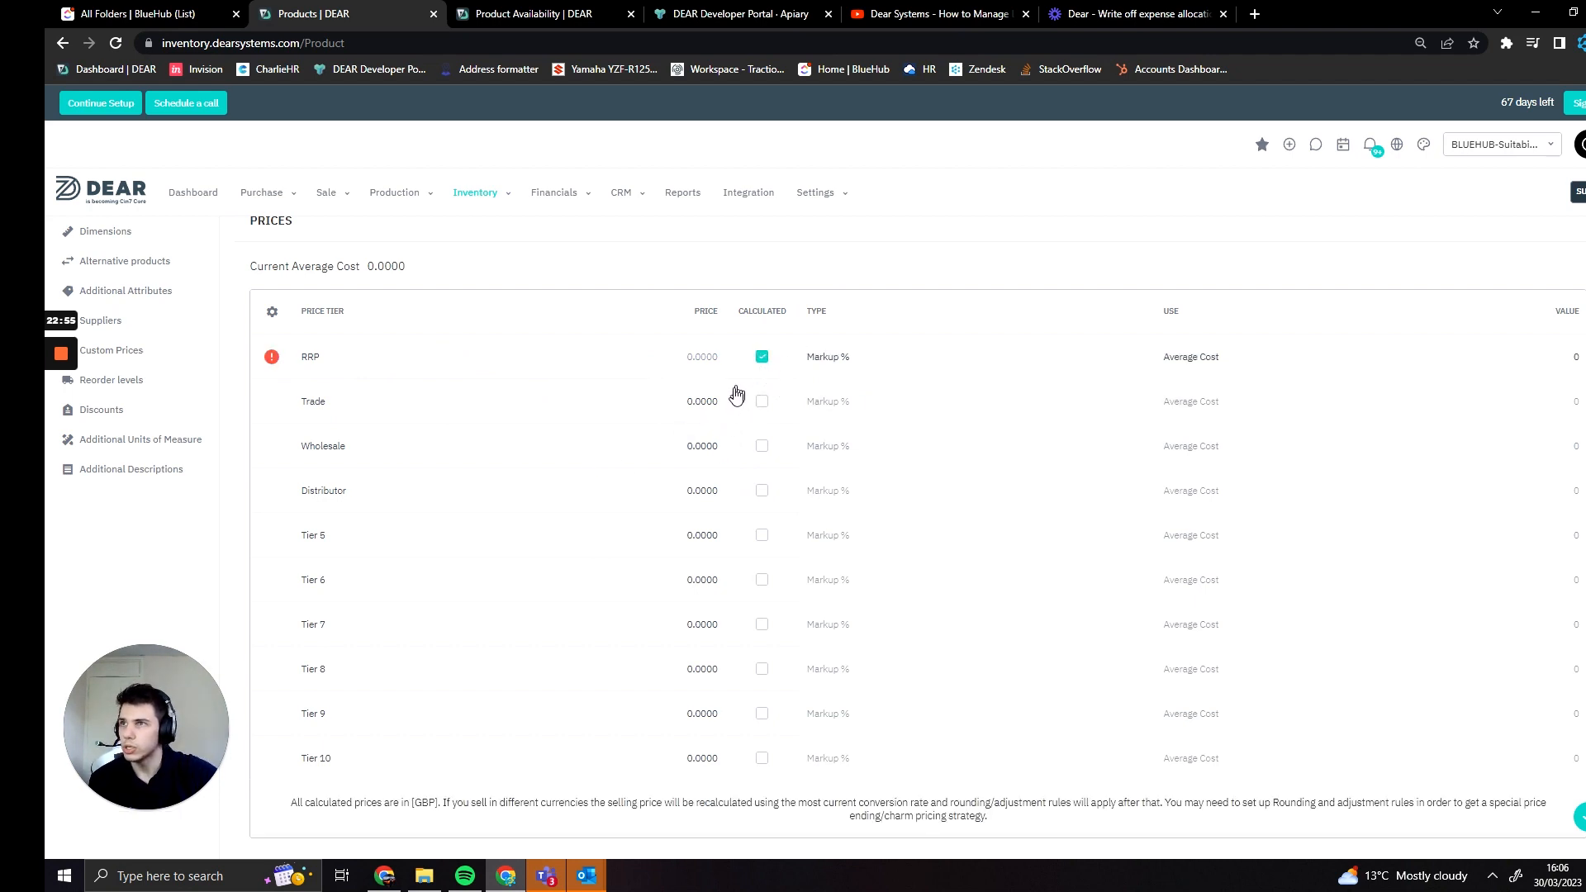
click(1144, 357)
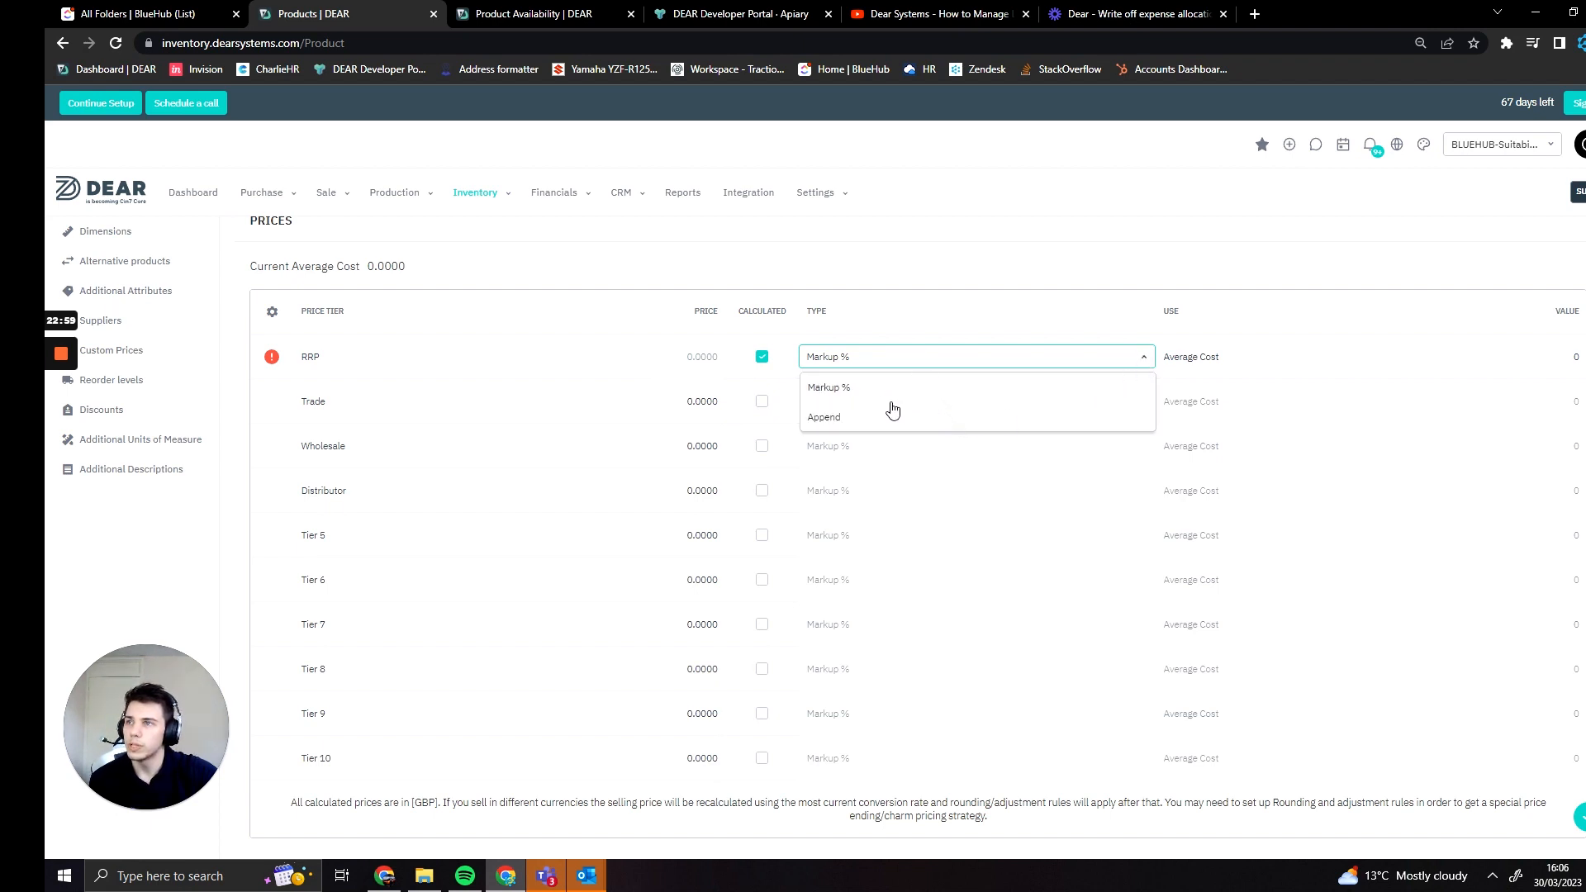
click(1235, 351)
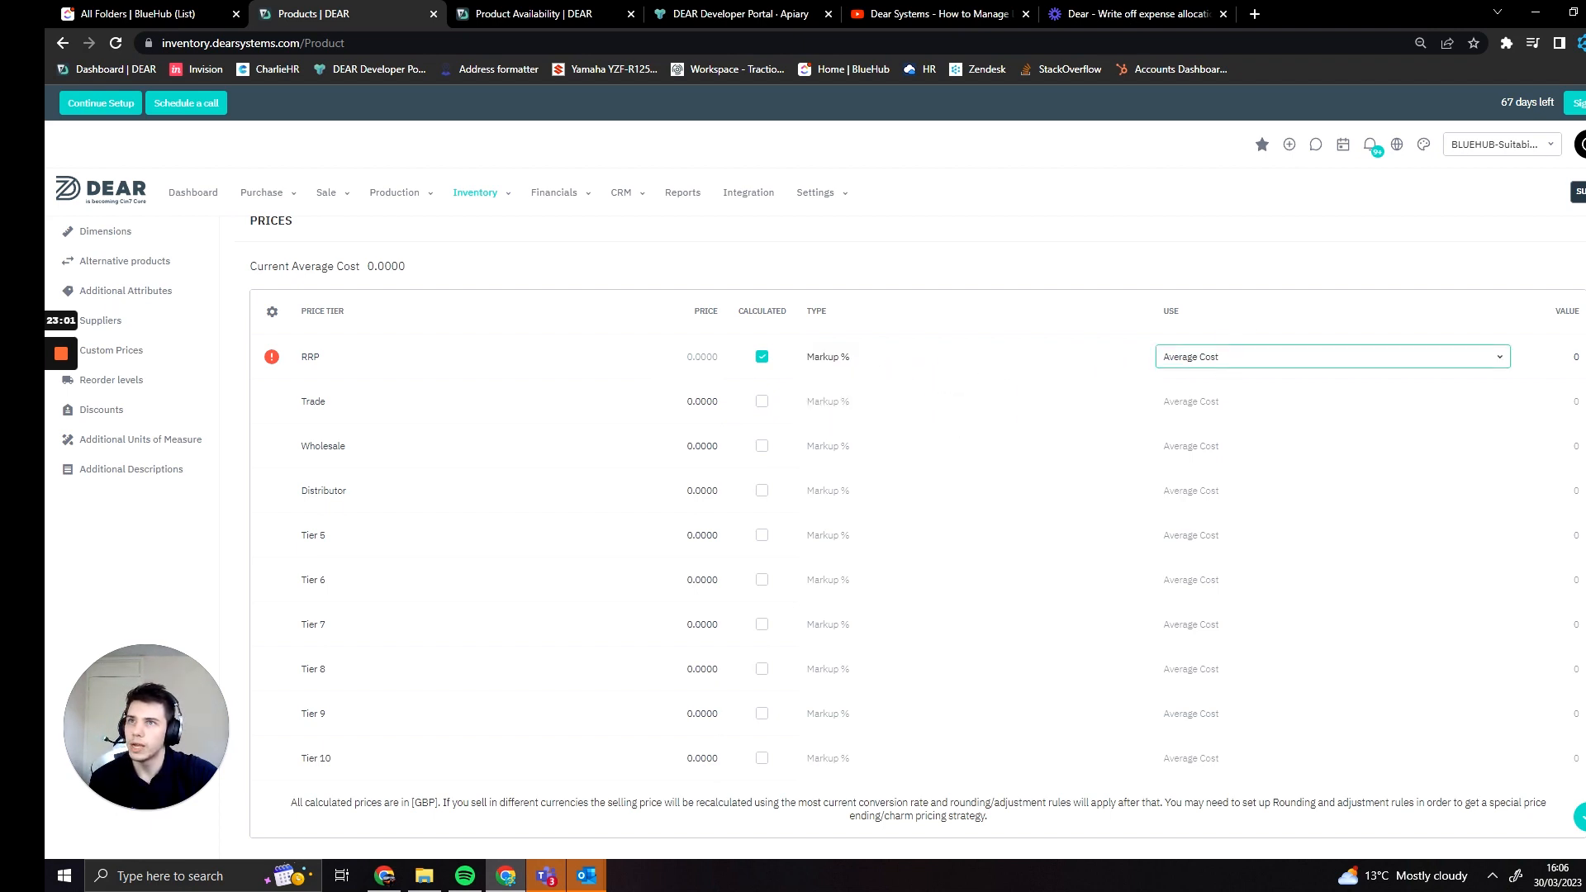
click(1501, 357)
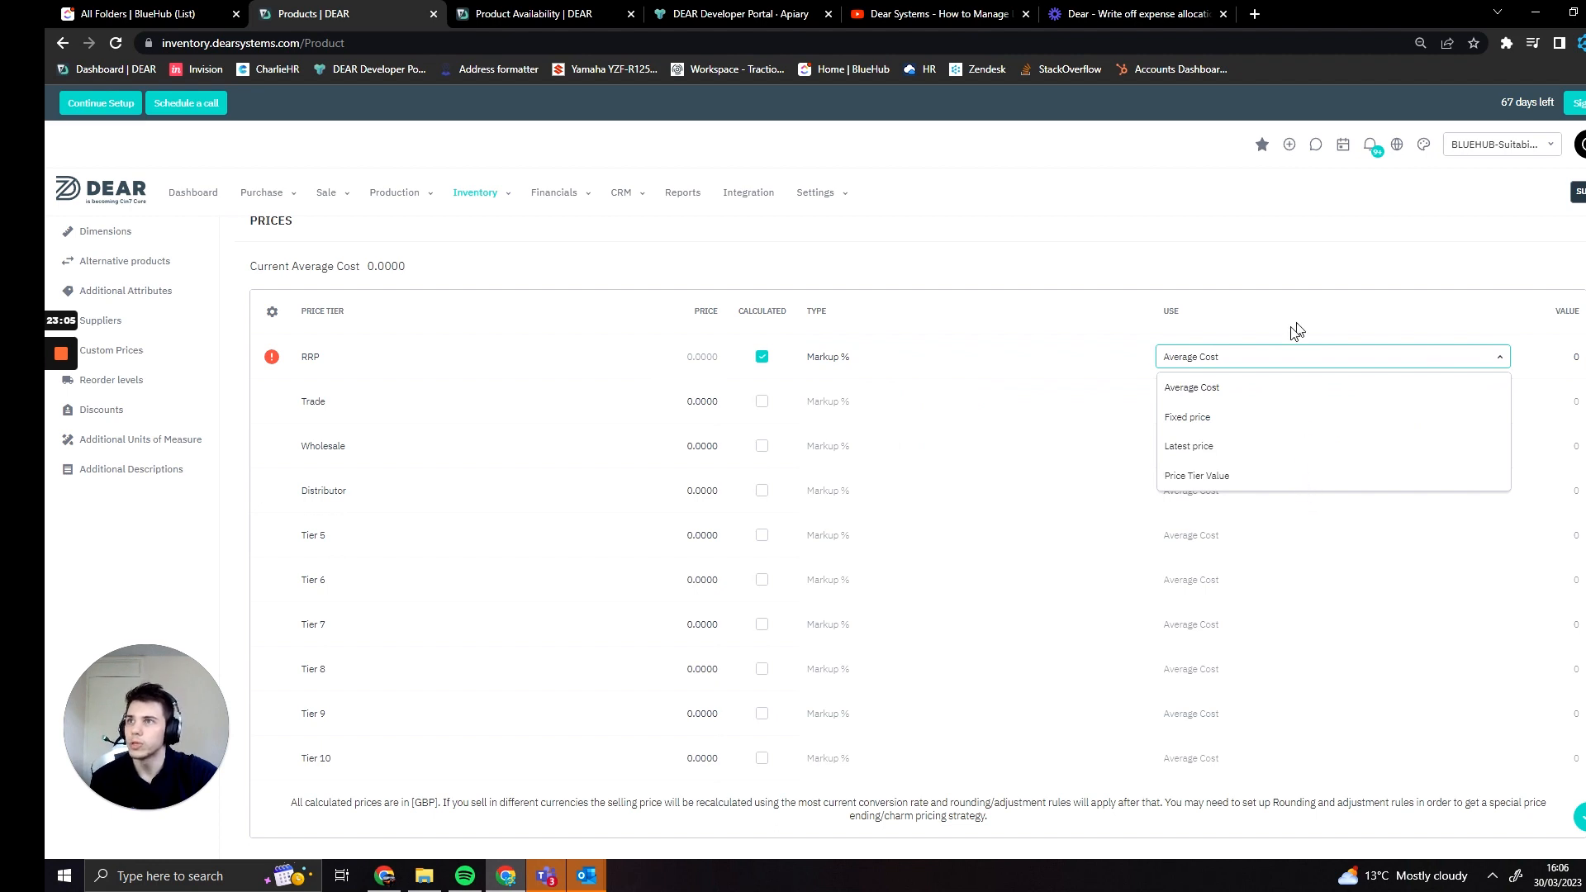
click(1227, 240)
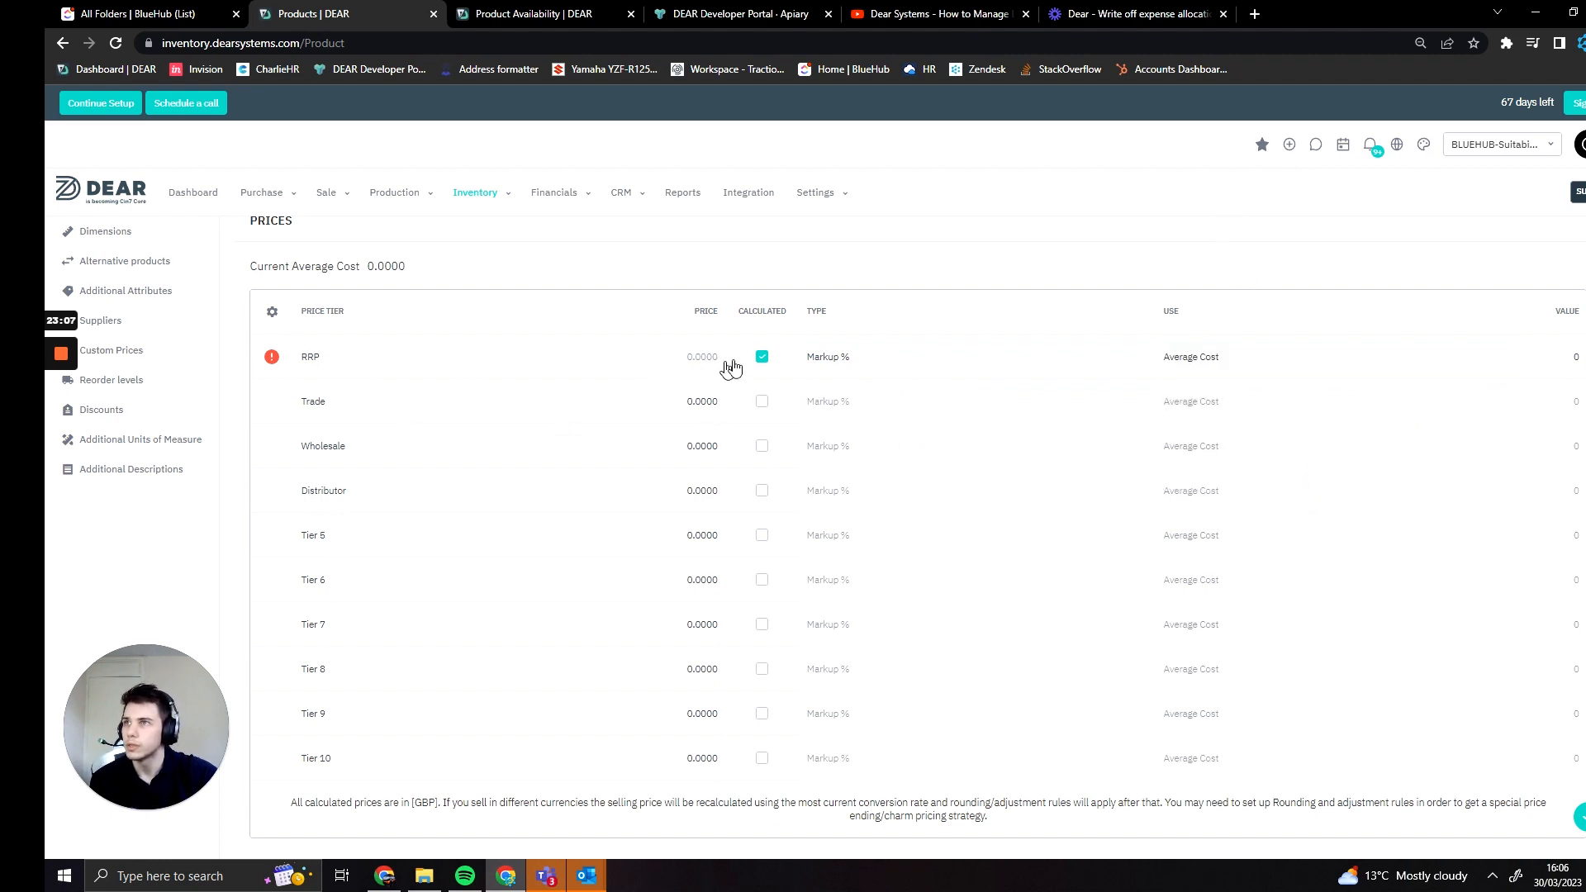
click(761, 357)
scroll(142, 384, up, 2)
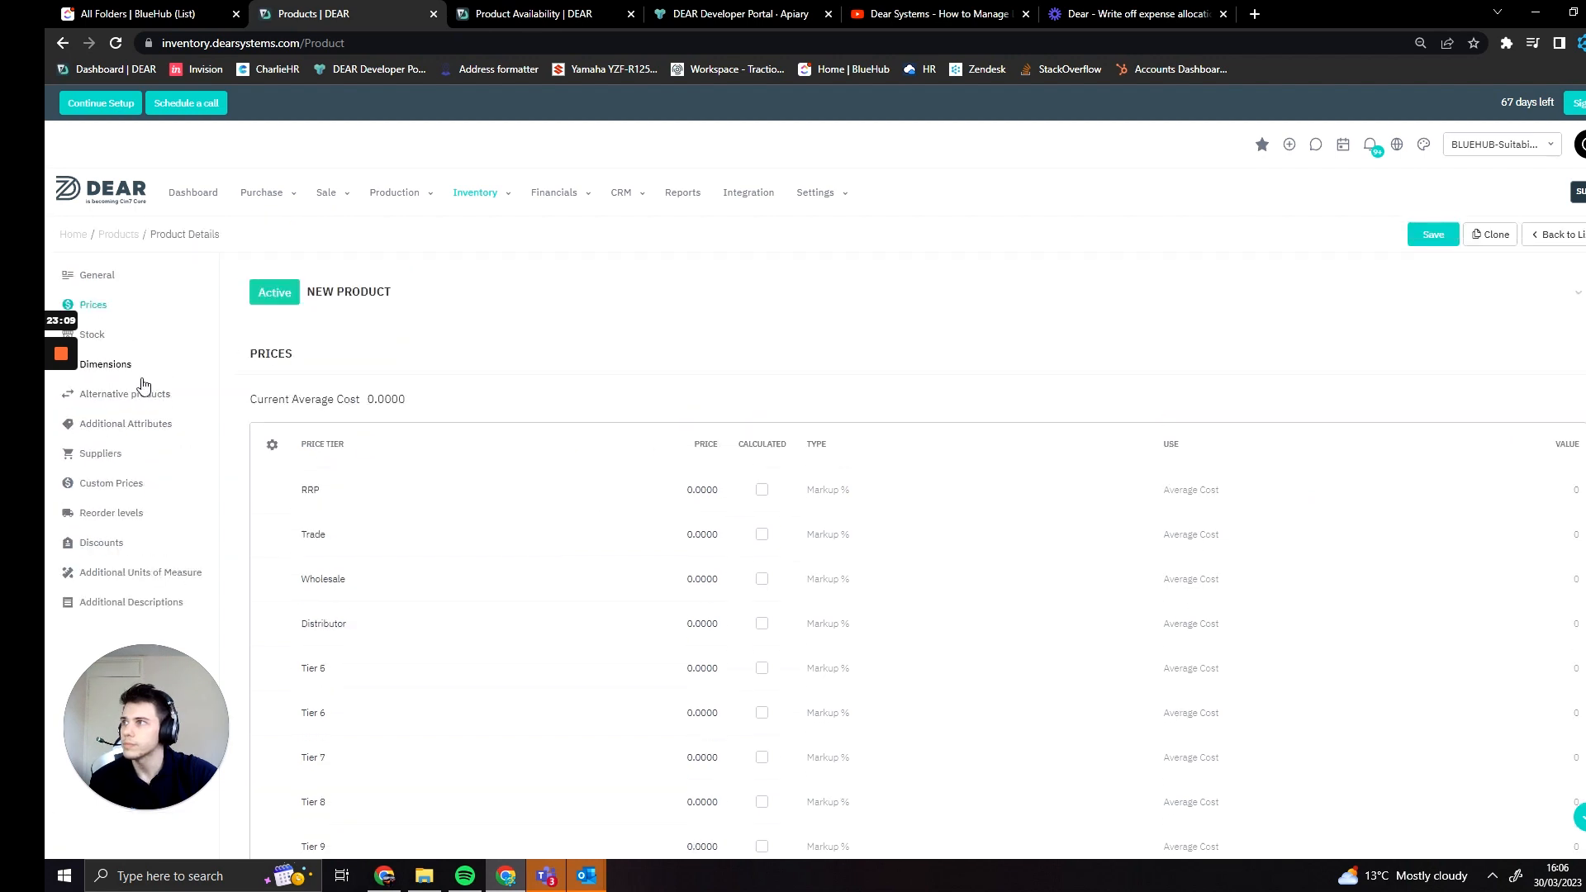
- Check the new product's Stock section and save the product
click(116, 339)
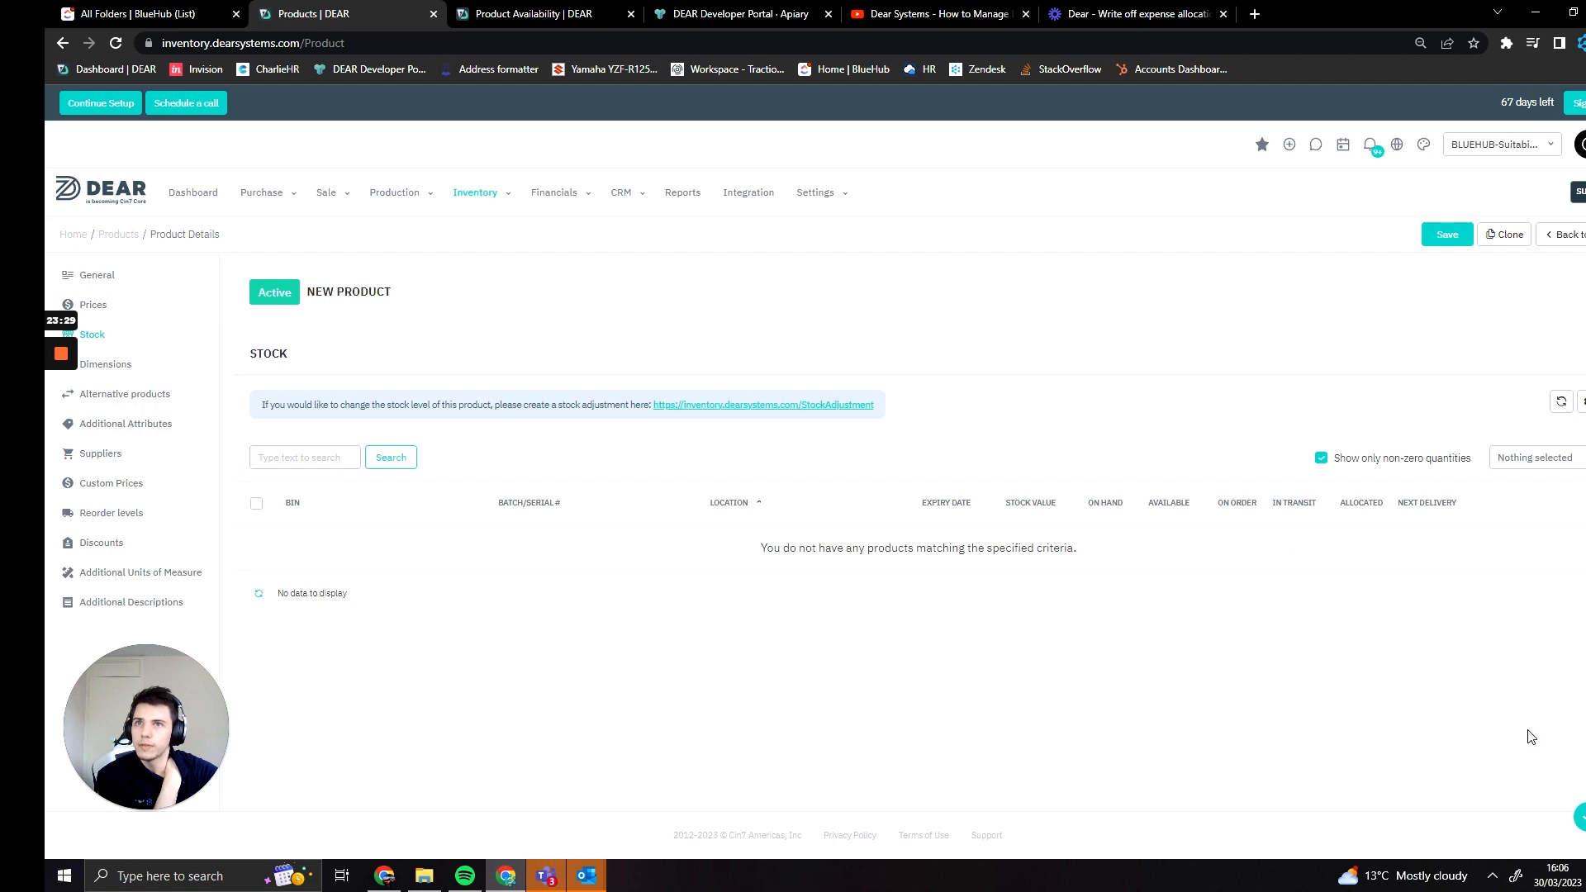
click(122, 332)
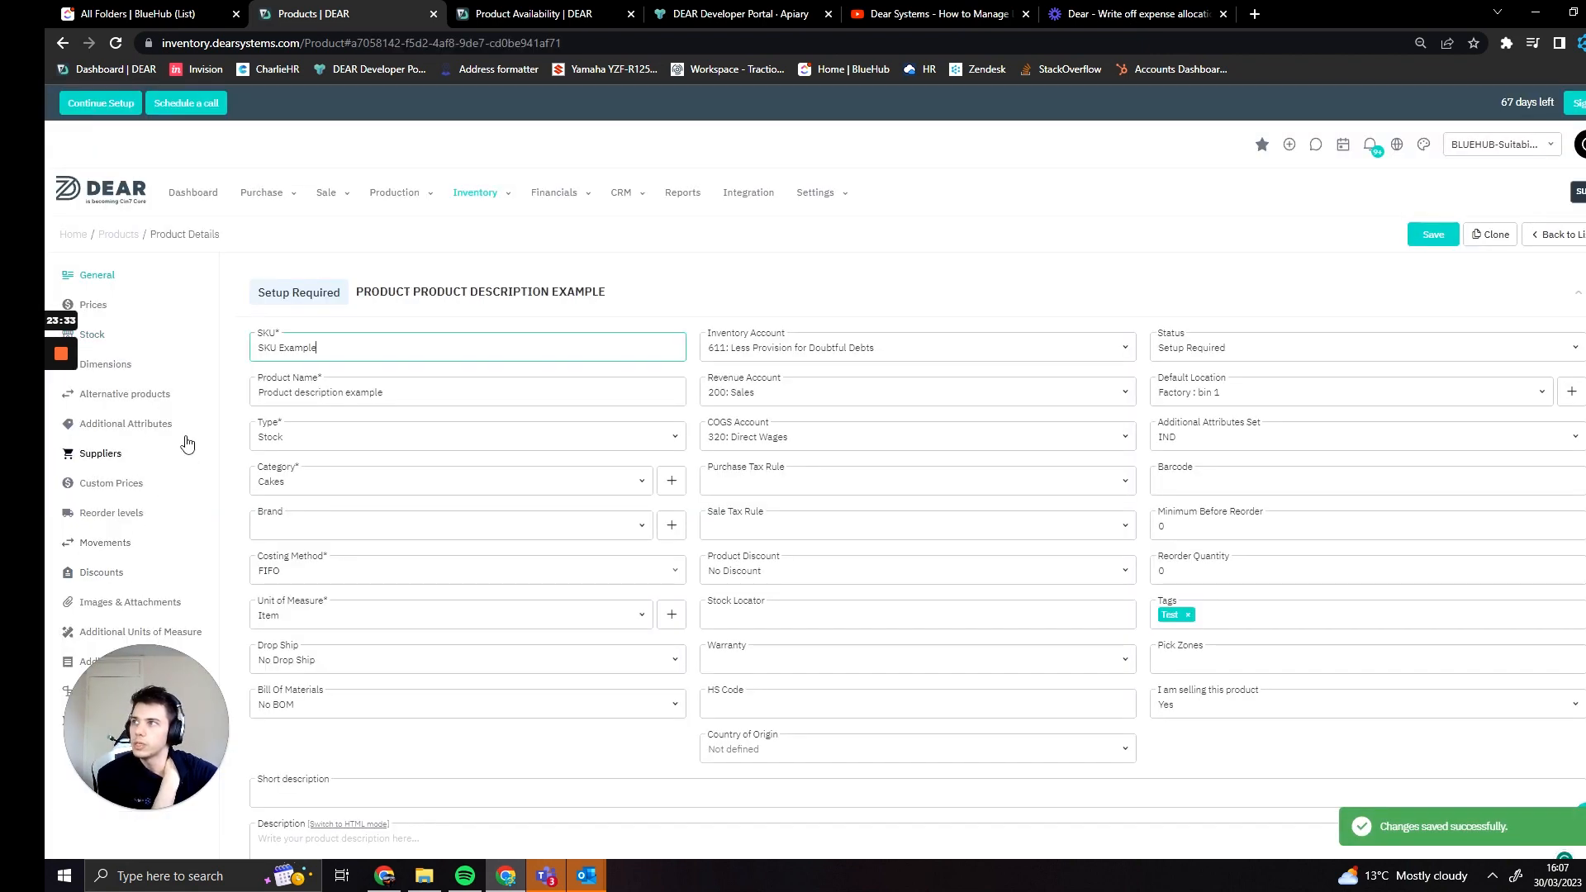
- Add 0.1MM-HSS-DRILL-IndTech: 0.1MM GUHRING DRILL BIT as an interchangeable alternative product and remove it again
click(124, 394)
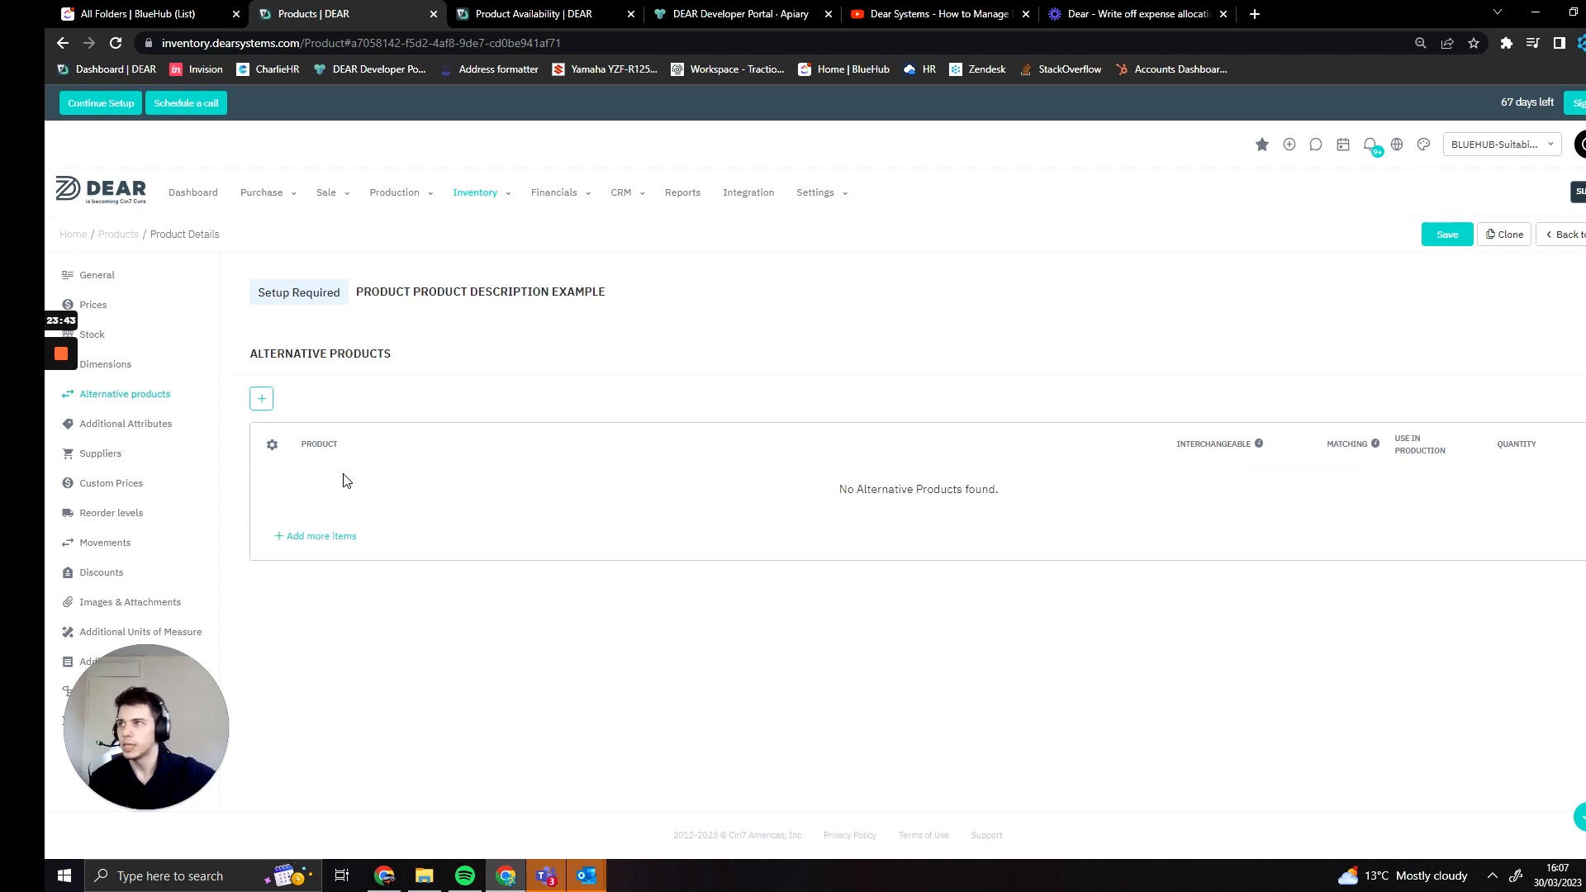
click(261, 399)
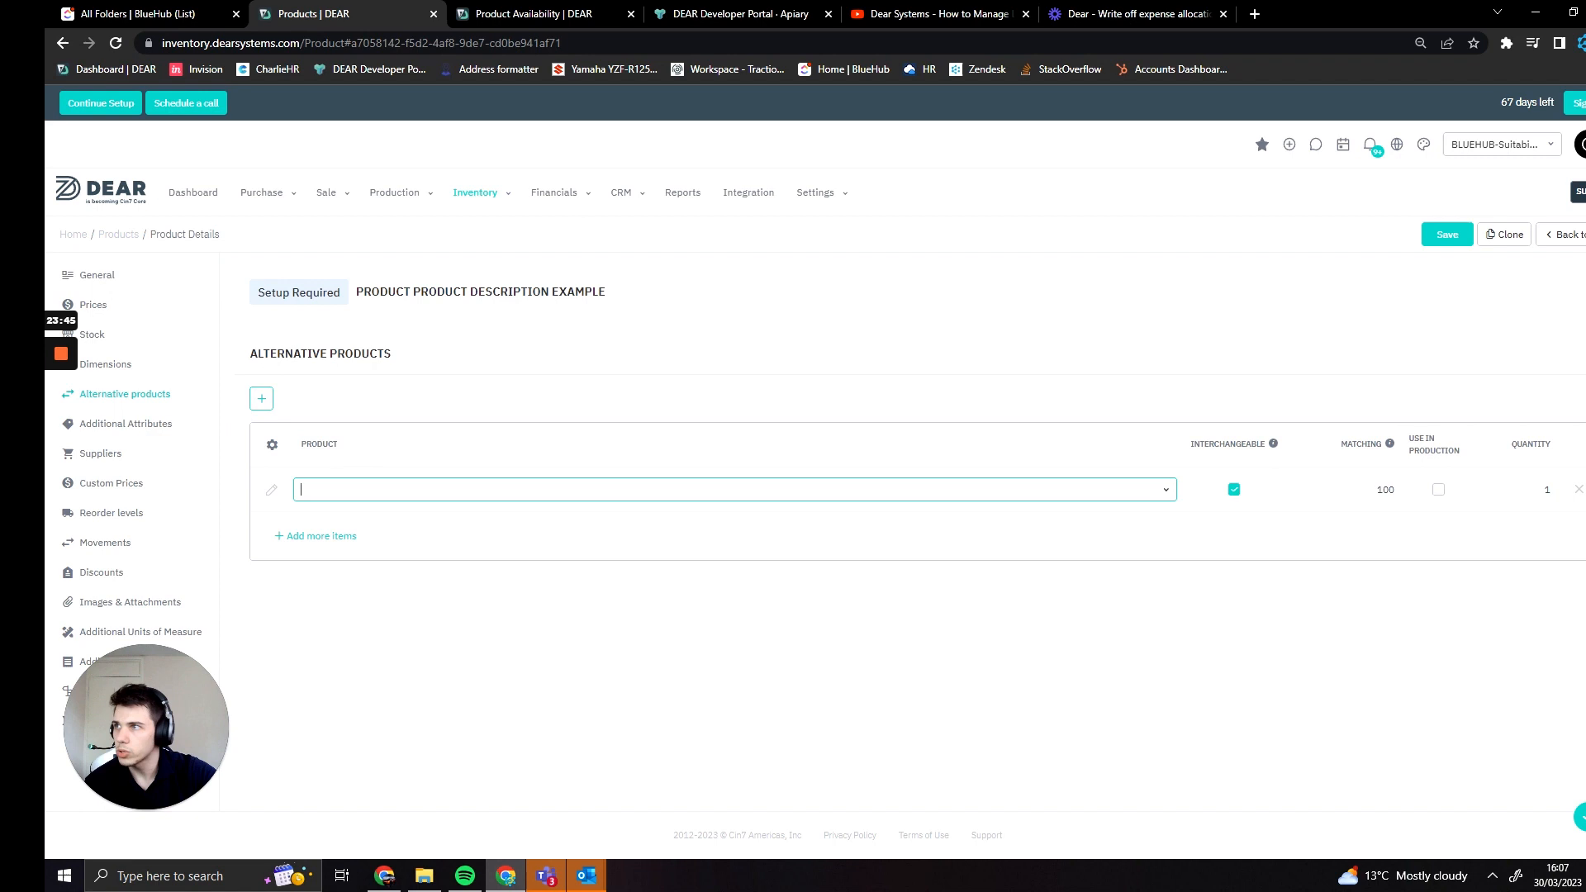
click(1165, 495)
click(708, 521)
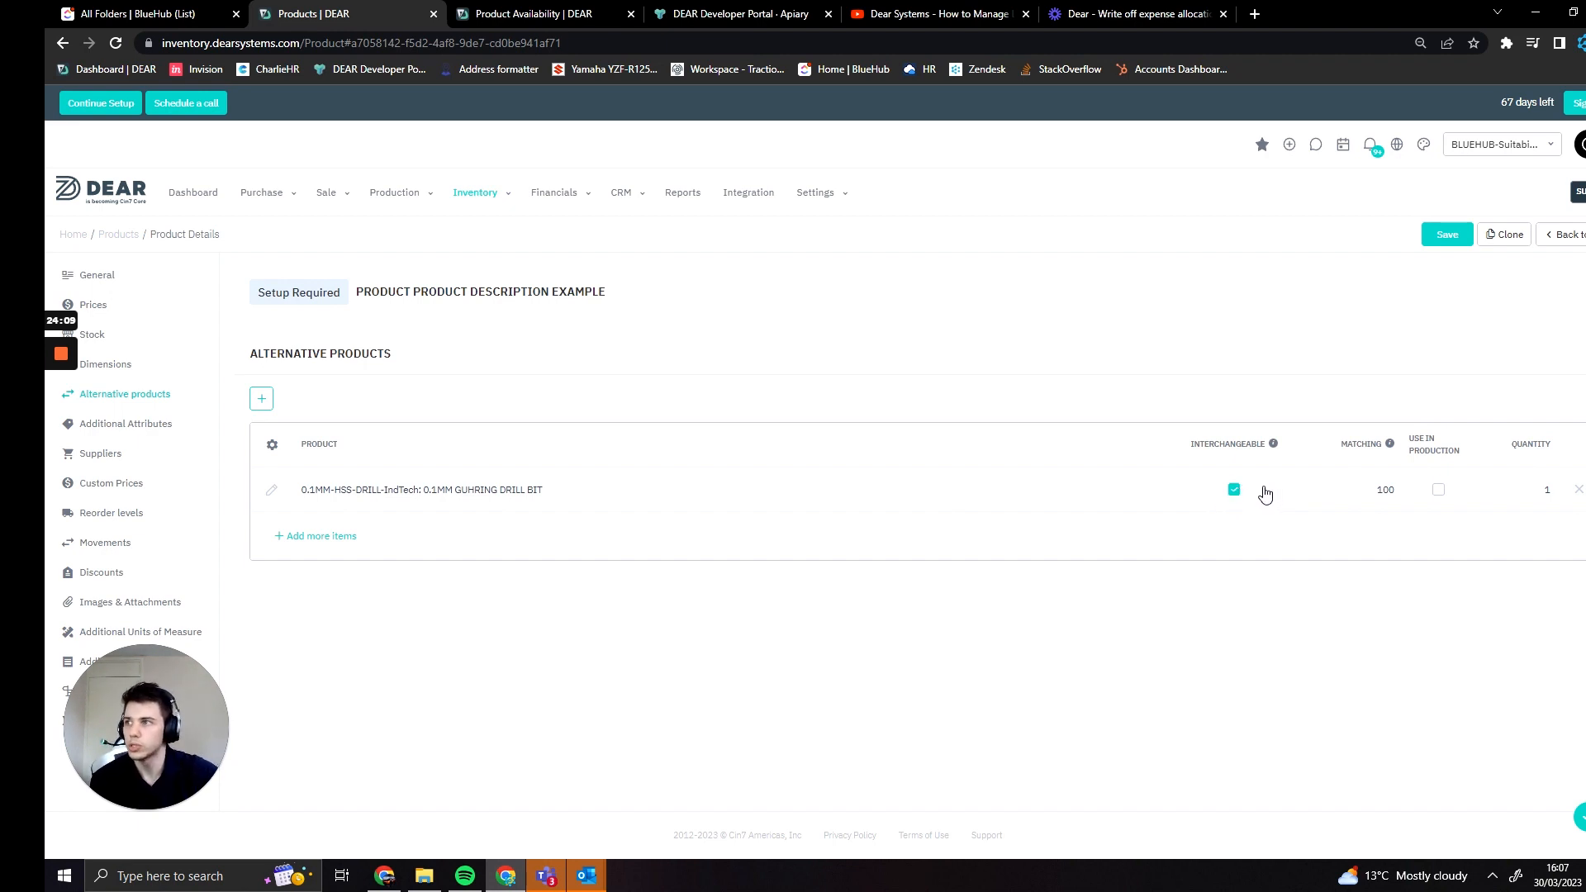
click(1578, 490)
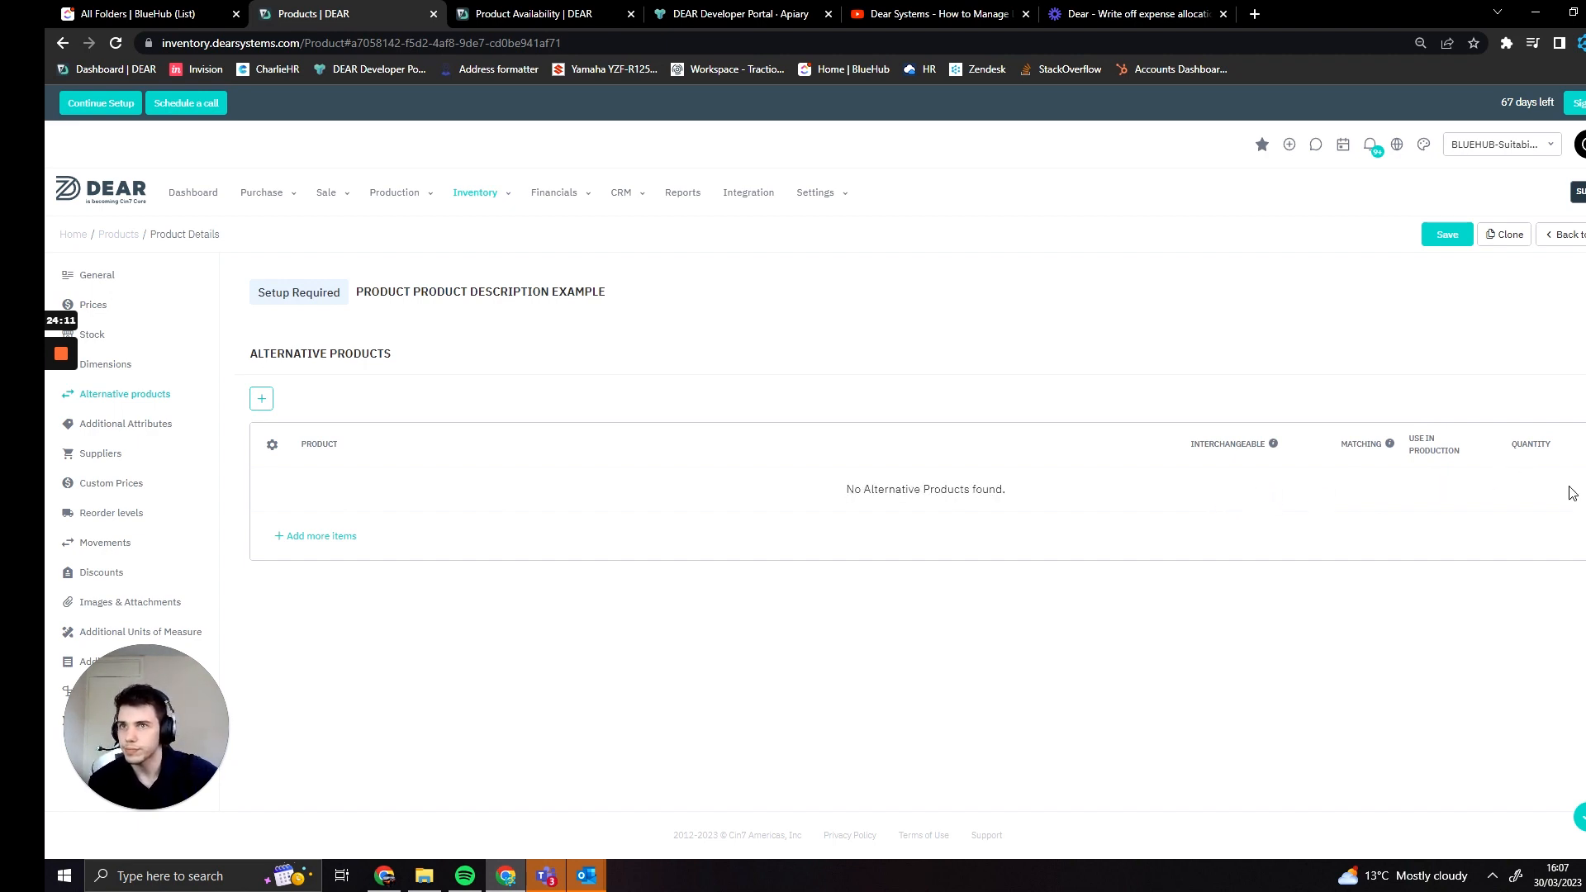
- Add blank alternative product rows, inspect their Matching and Quantity fields, and remove the rows
click(262, 399)
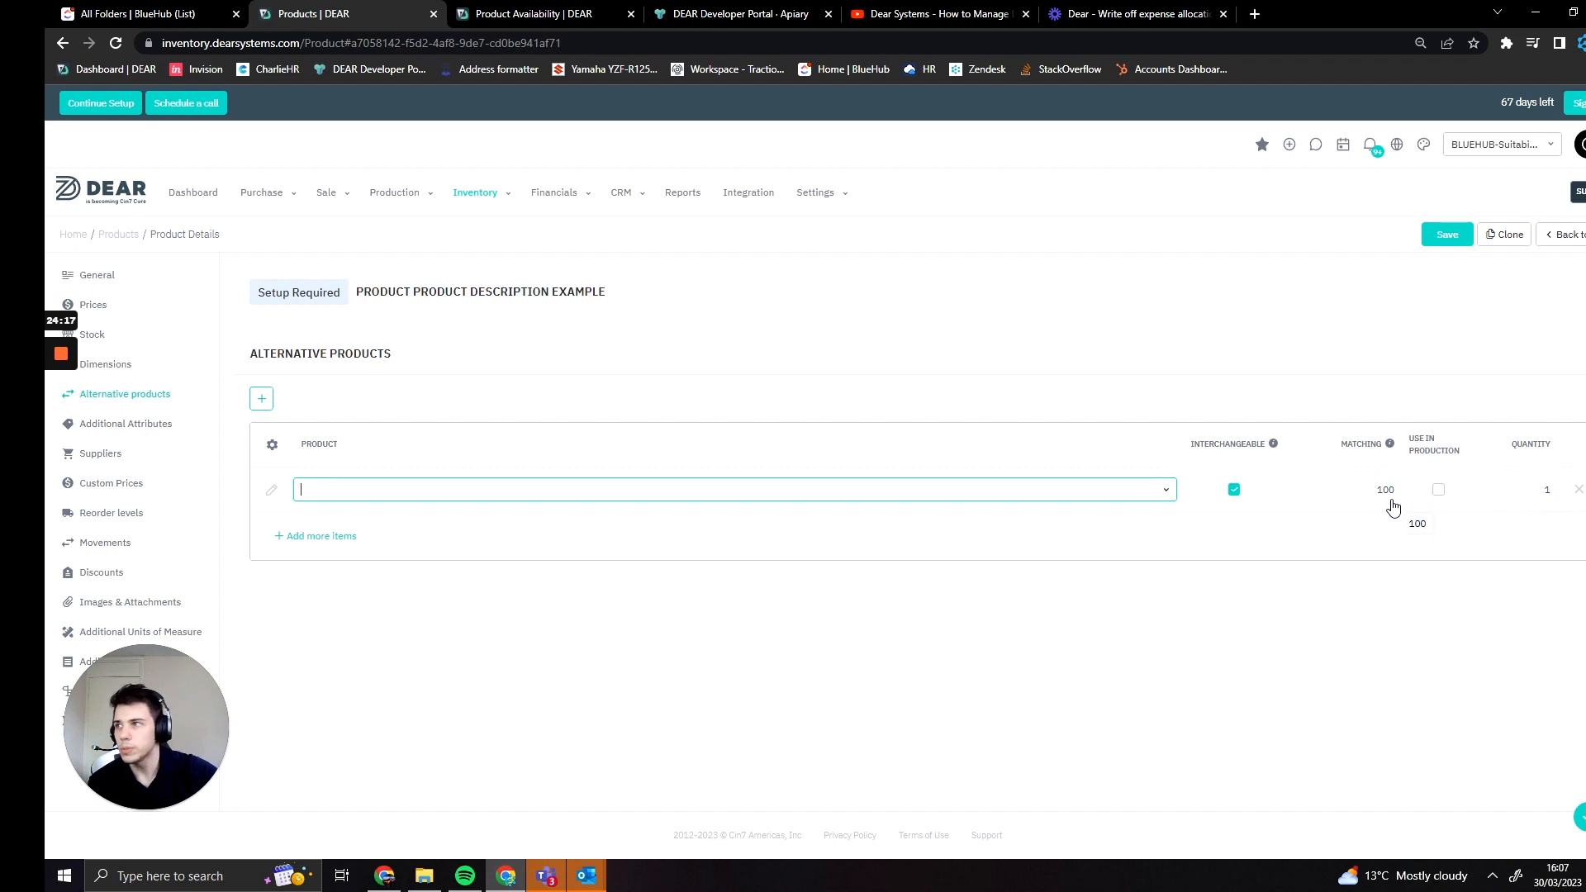
click(316, 535)
click(315, 580)
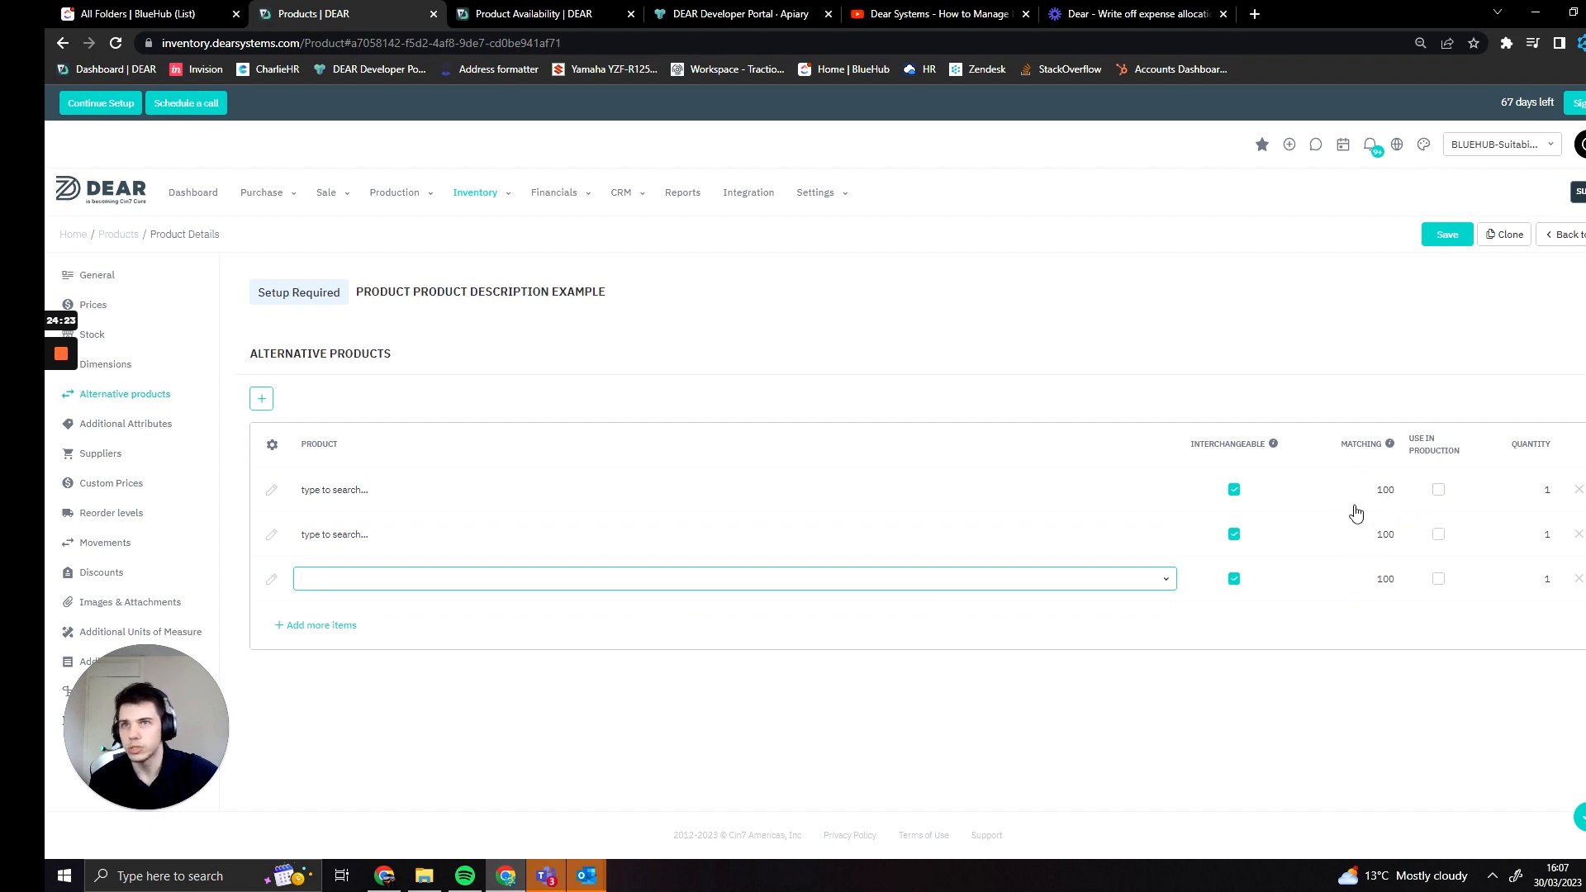
click(1579, 490)
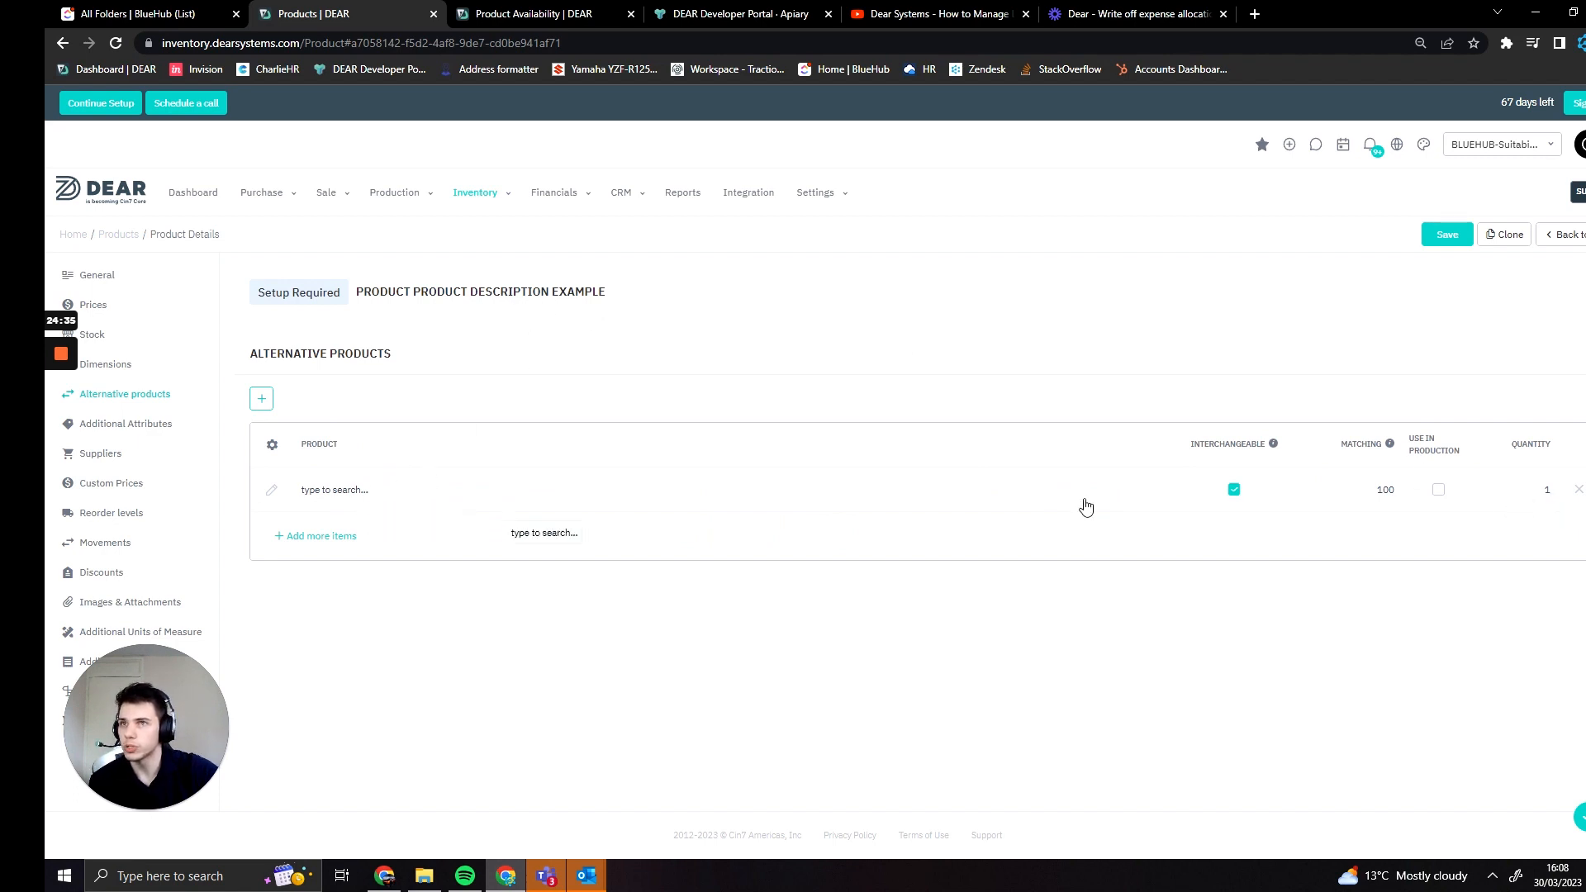
click(1547, 491)
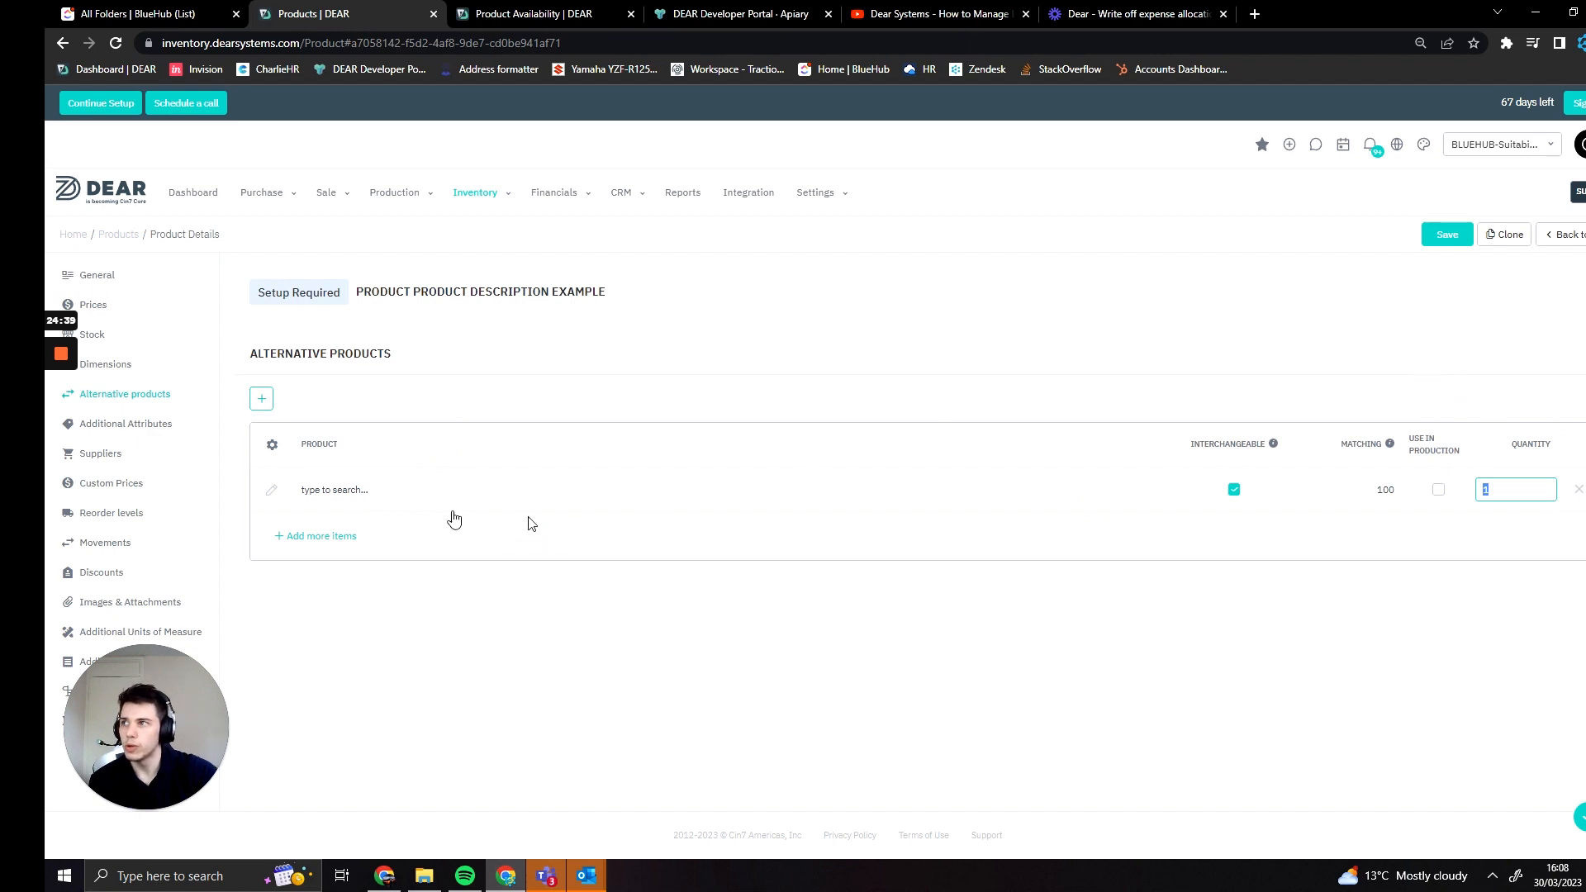
drag(607, 293, 389, 293)
- Examine the Buyer Limit field in the product's additional attributes without changing it
click(80, 425)
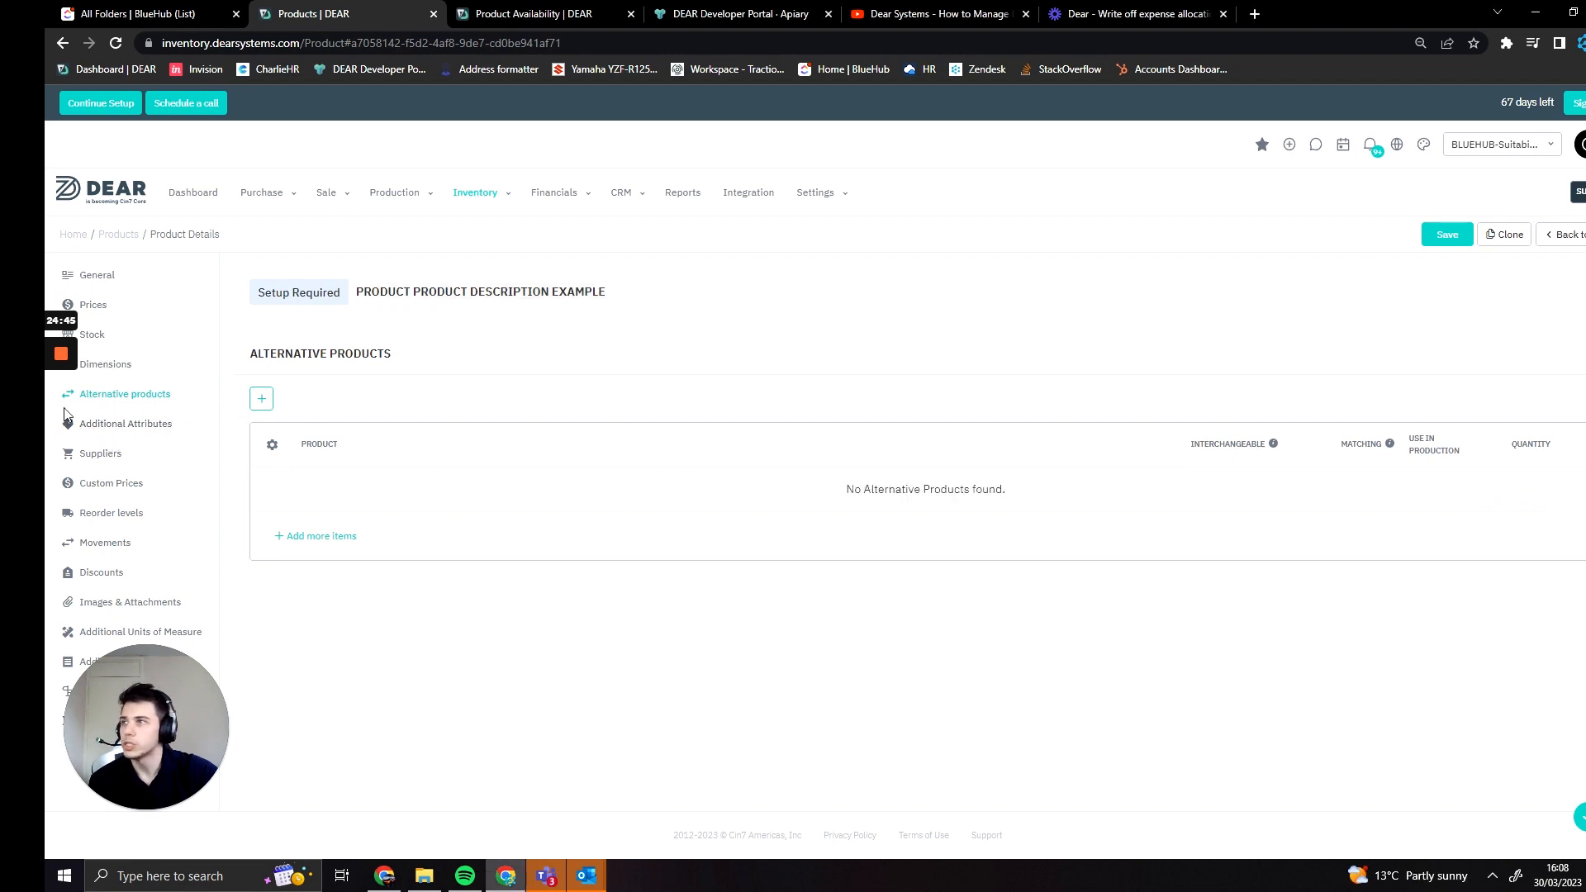
click(126, 424)
click(438, 456)
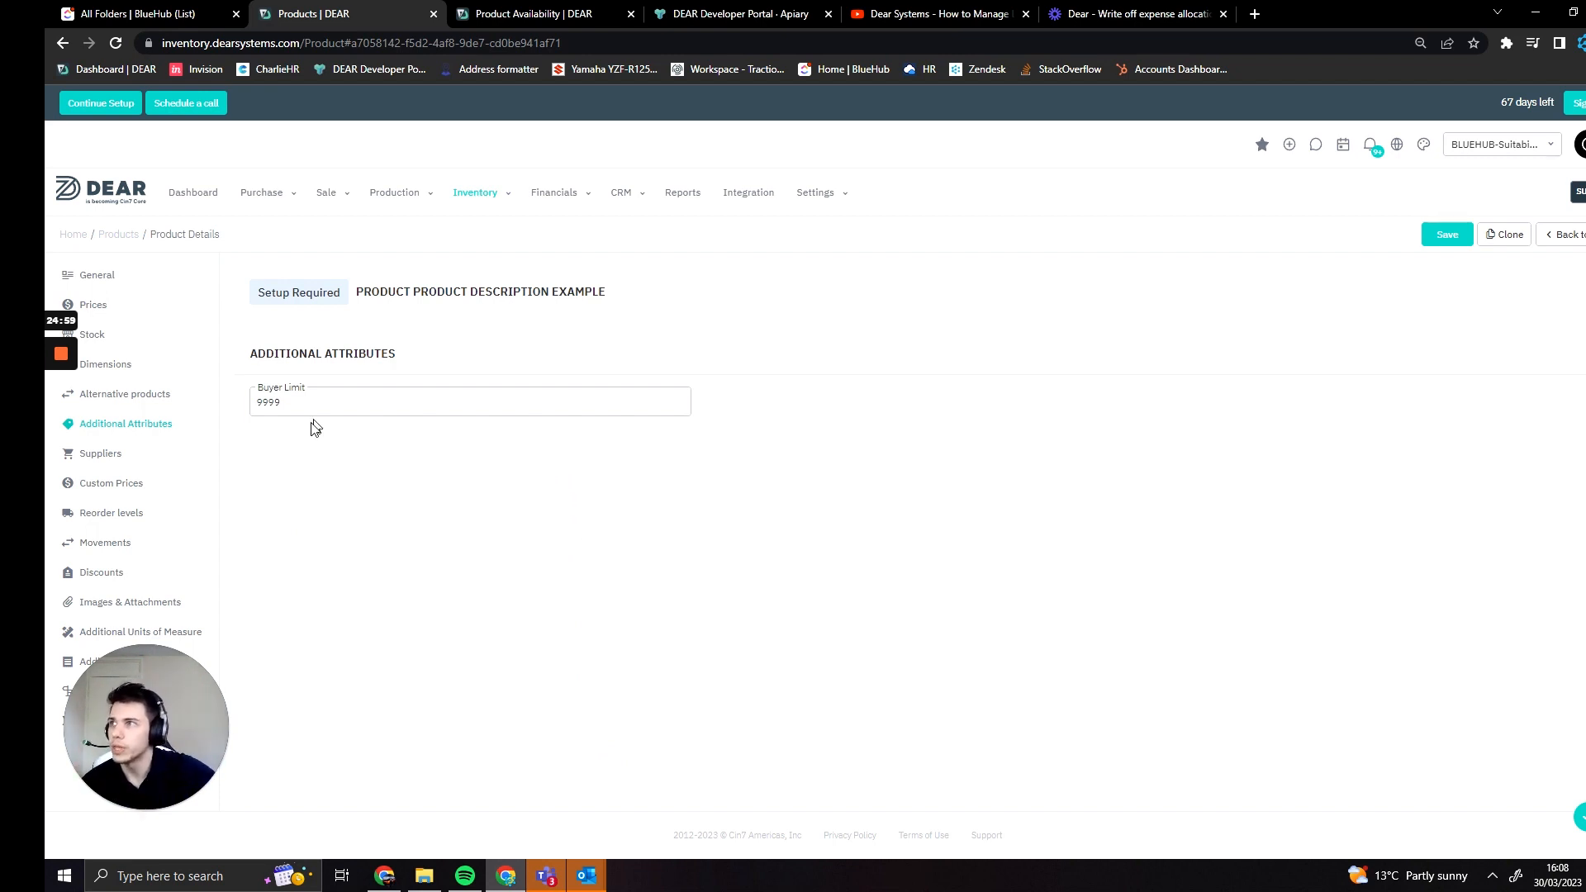
drag(279, 403, 221, 402)
click(346, 454)
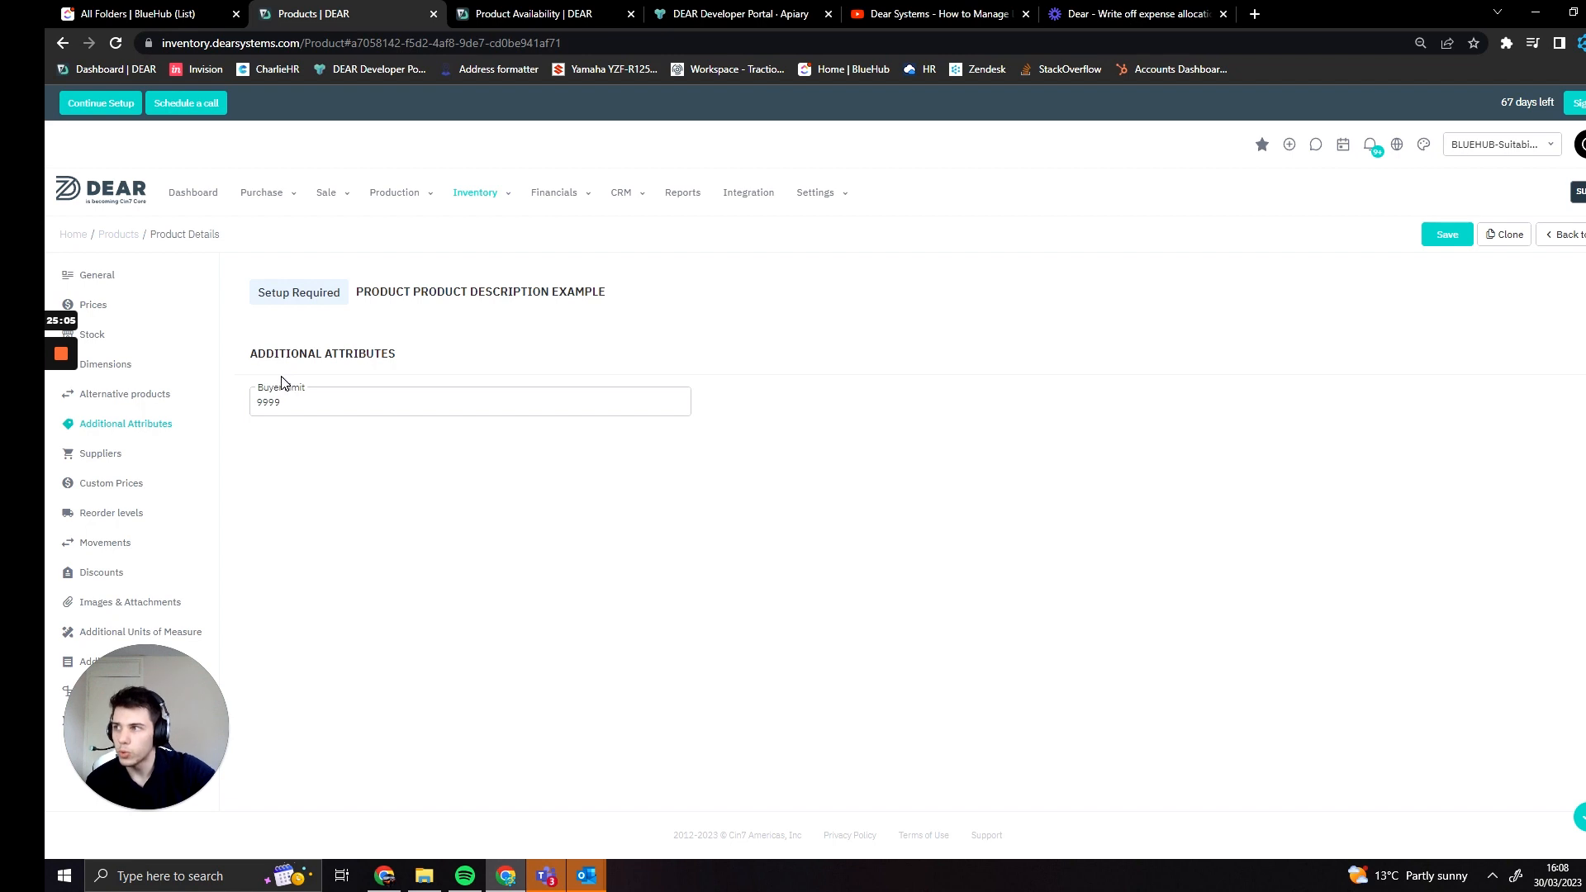
- Add ALKO as a supplier of the product
click(107, 453)
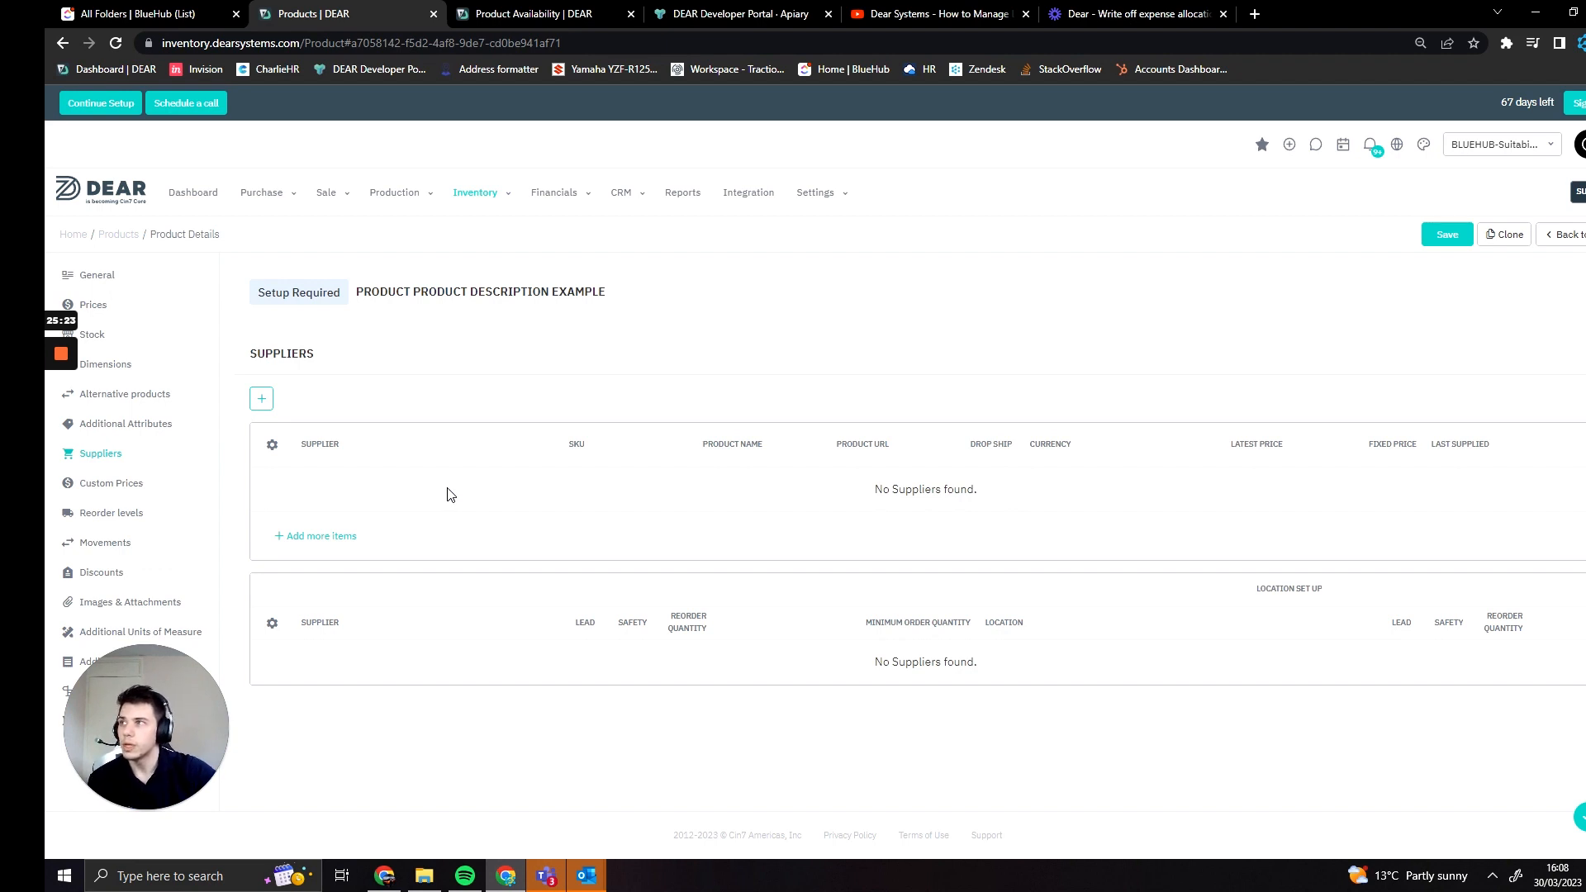
click(262, 400)
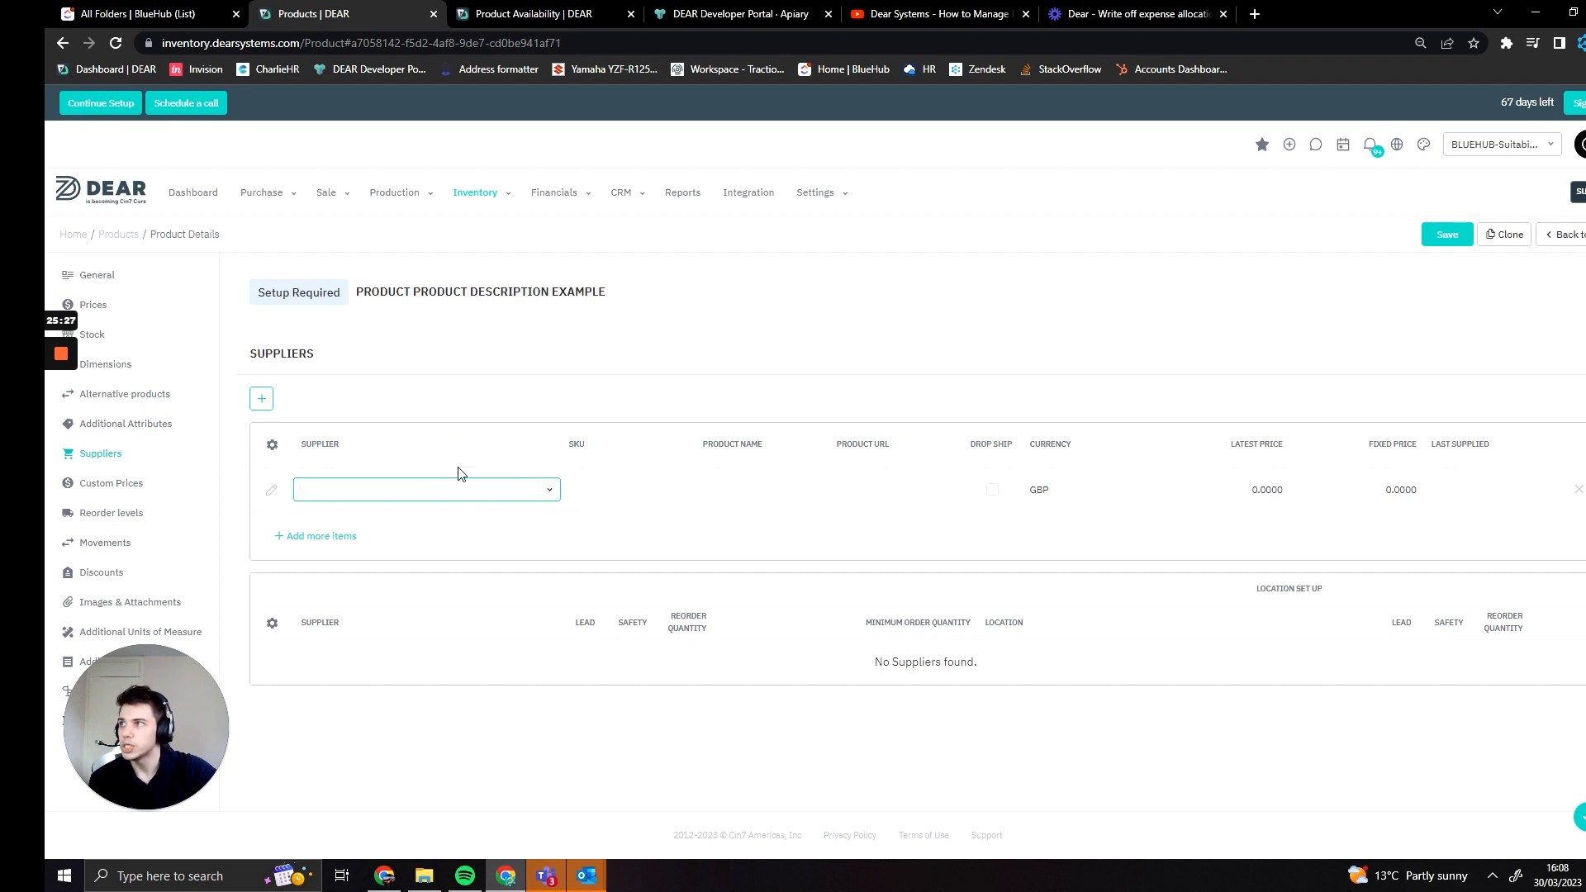
click(559, 489)
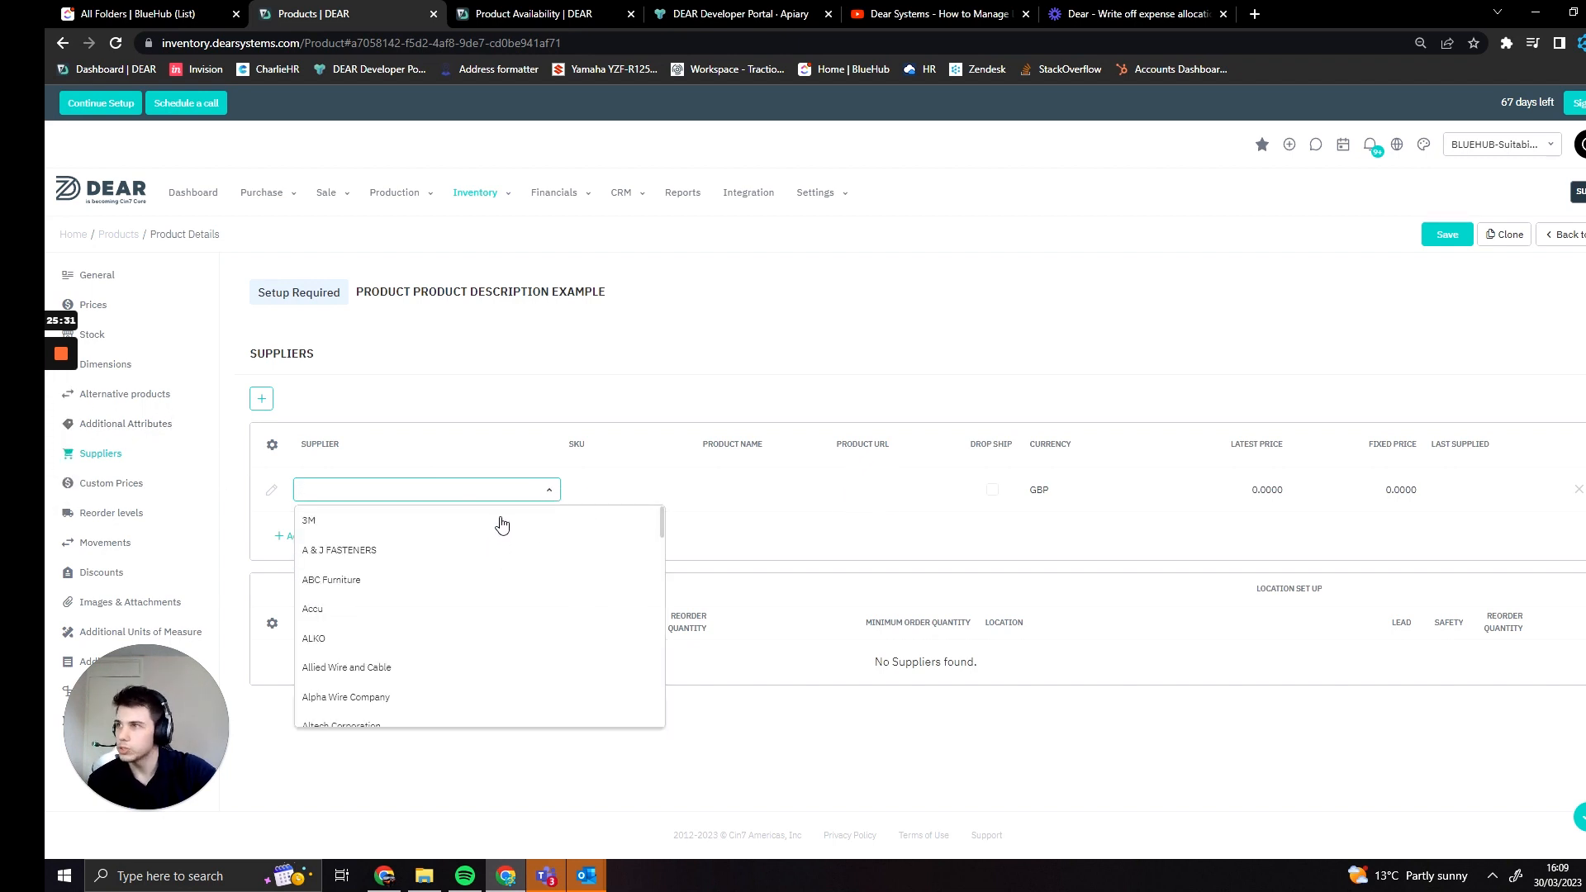
click(486, 640)
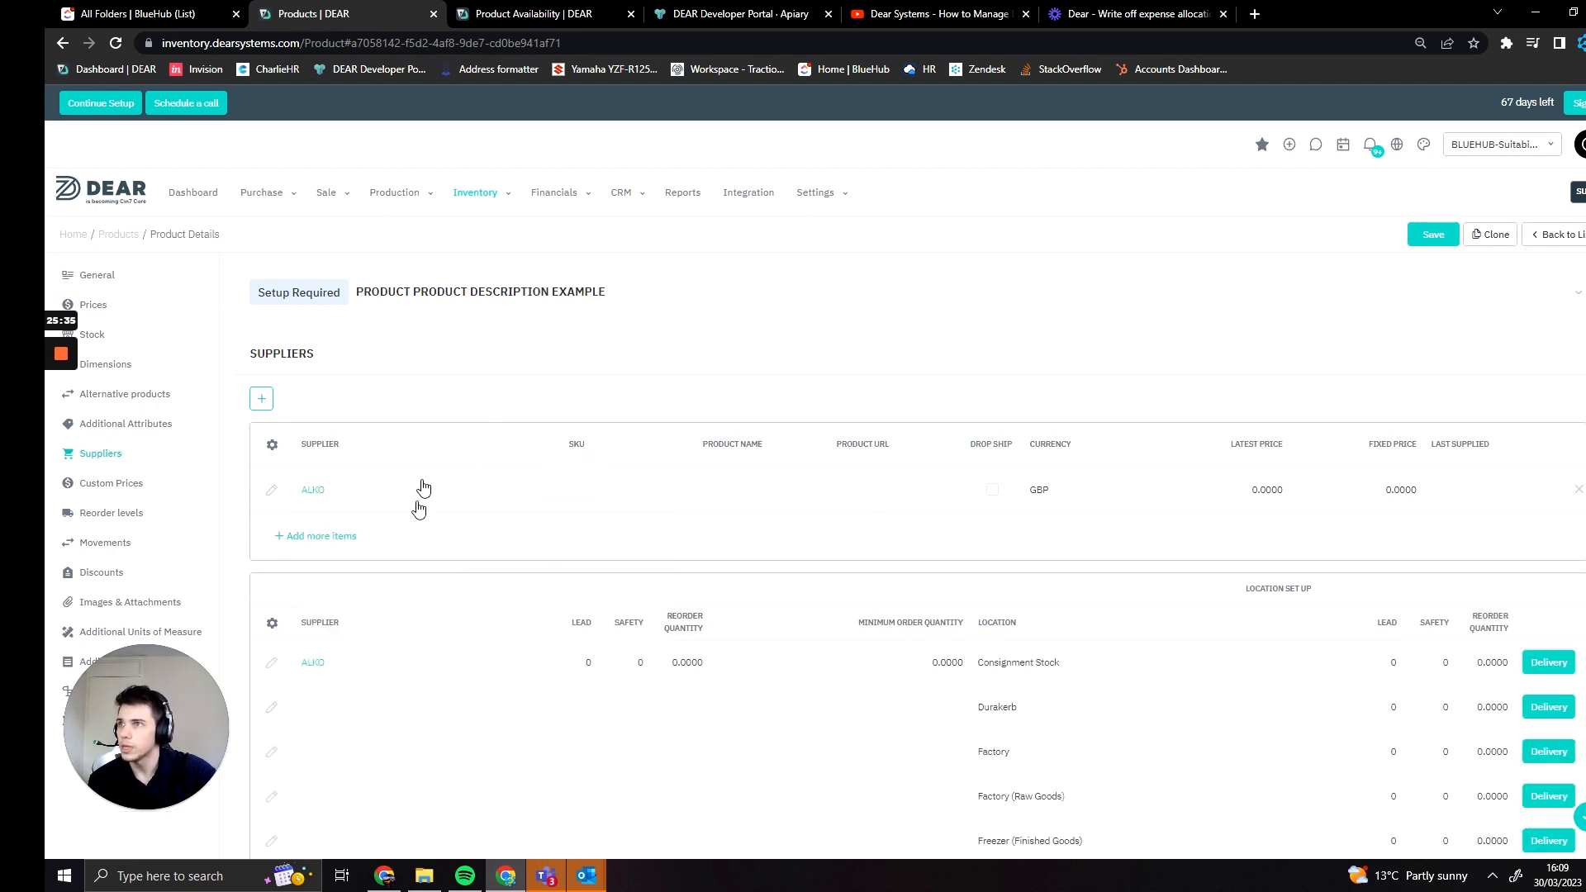
- Inspect the ALKO supplier's Lead, Safety, Reorder Quantity and Minimum Order Quantity fields without entering values
scroll(440, 677, down, 1)
scroll(440, 677, down, 1)
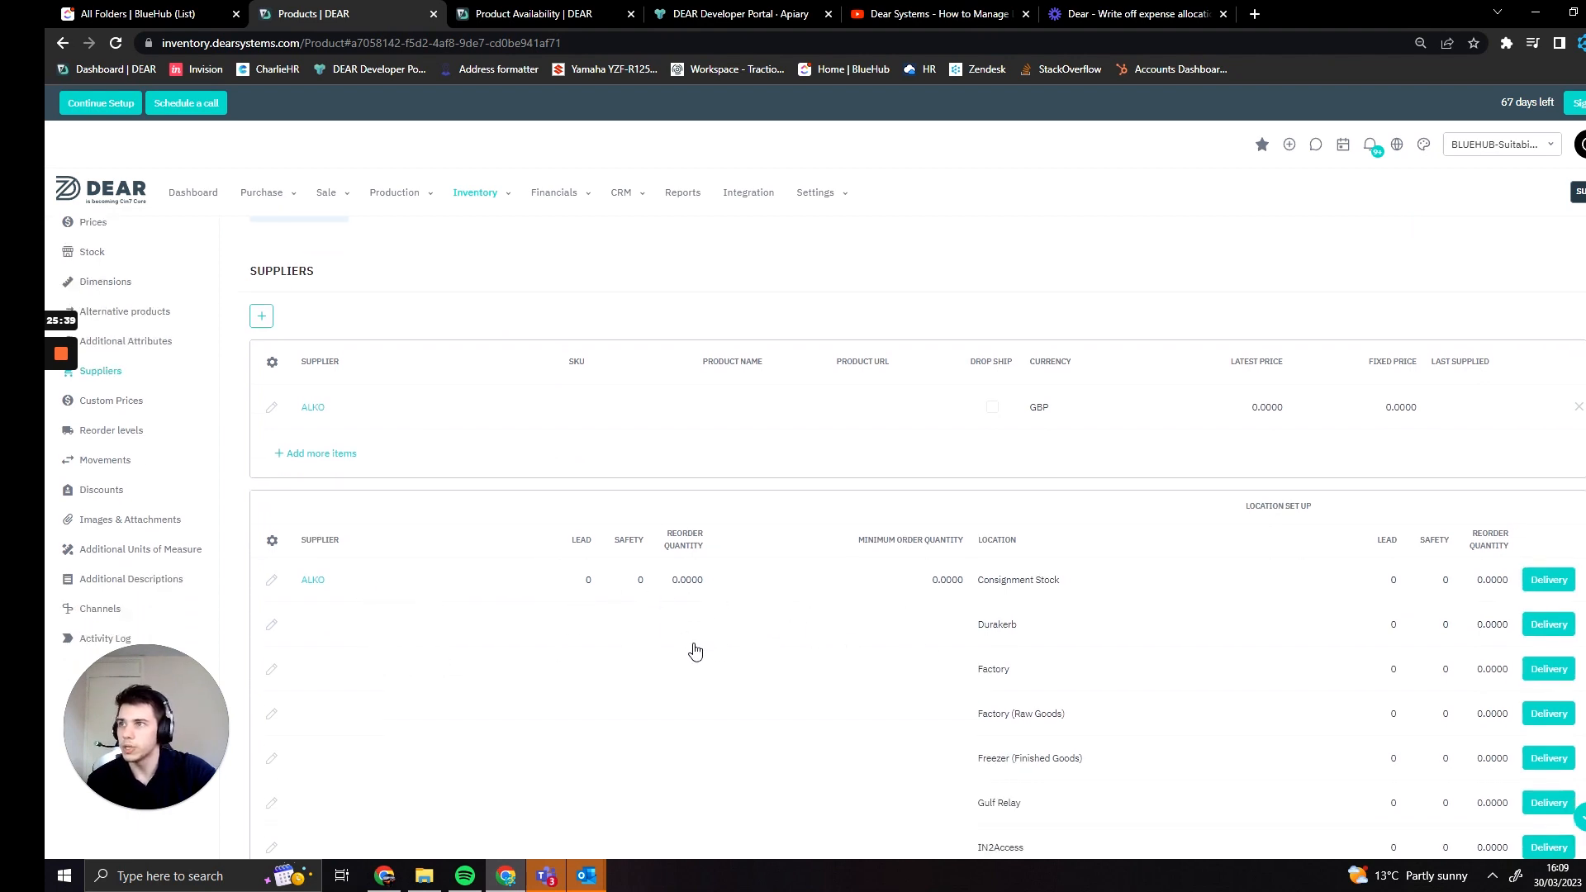
click(588, 579)
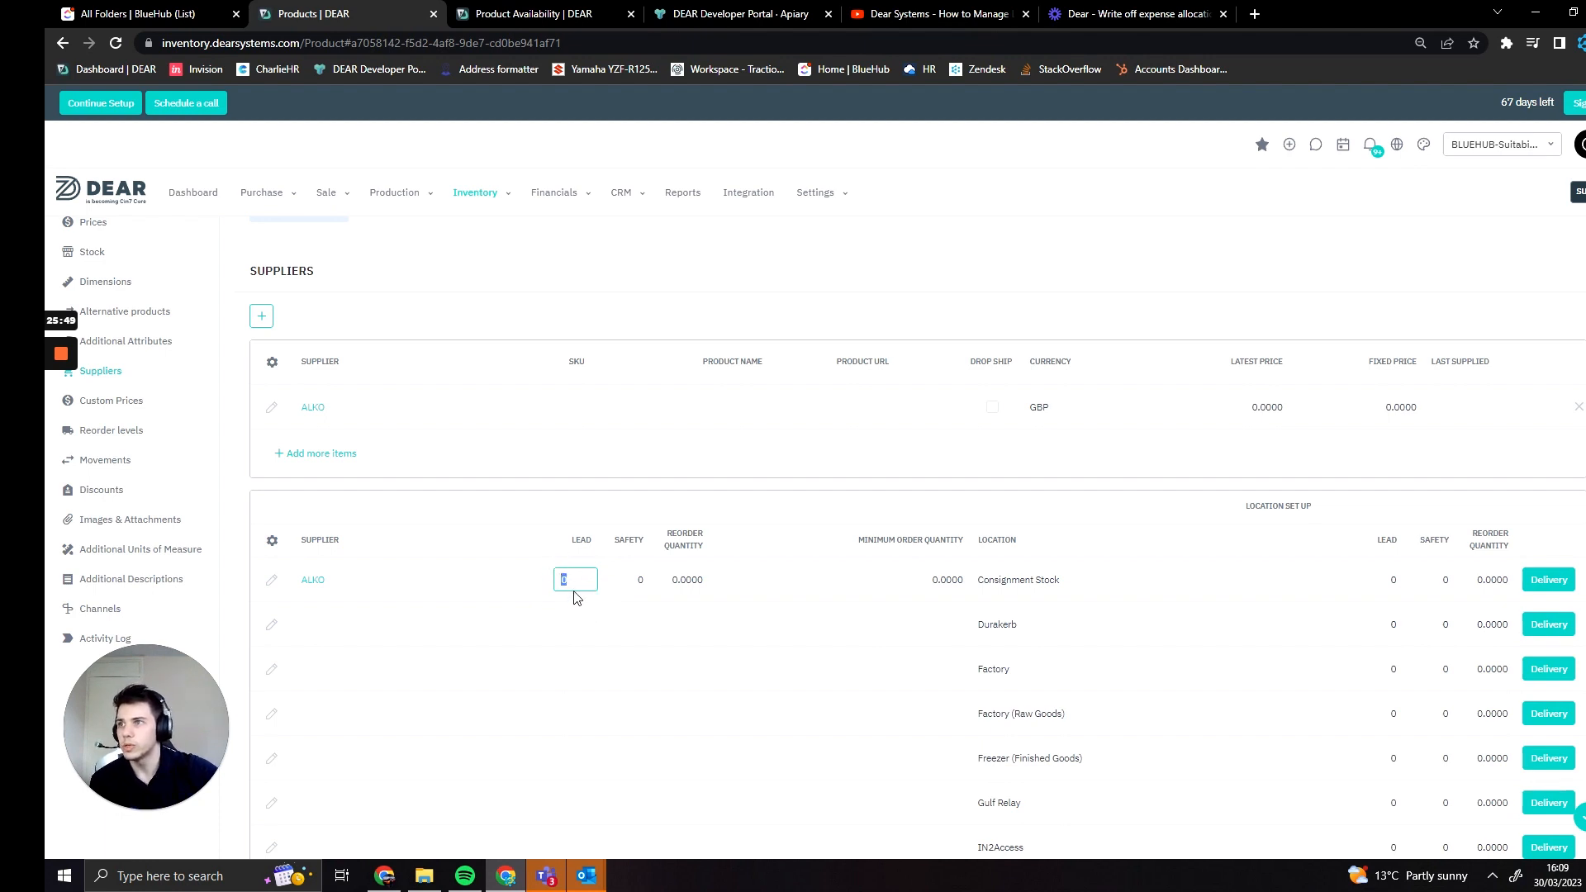
click(633, 580)
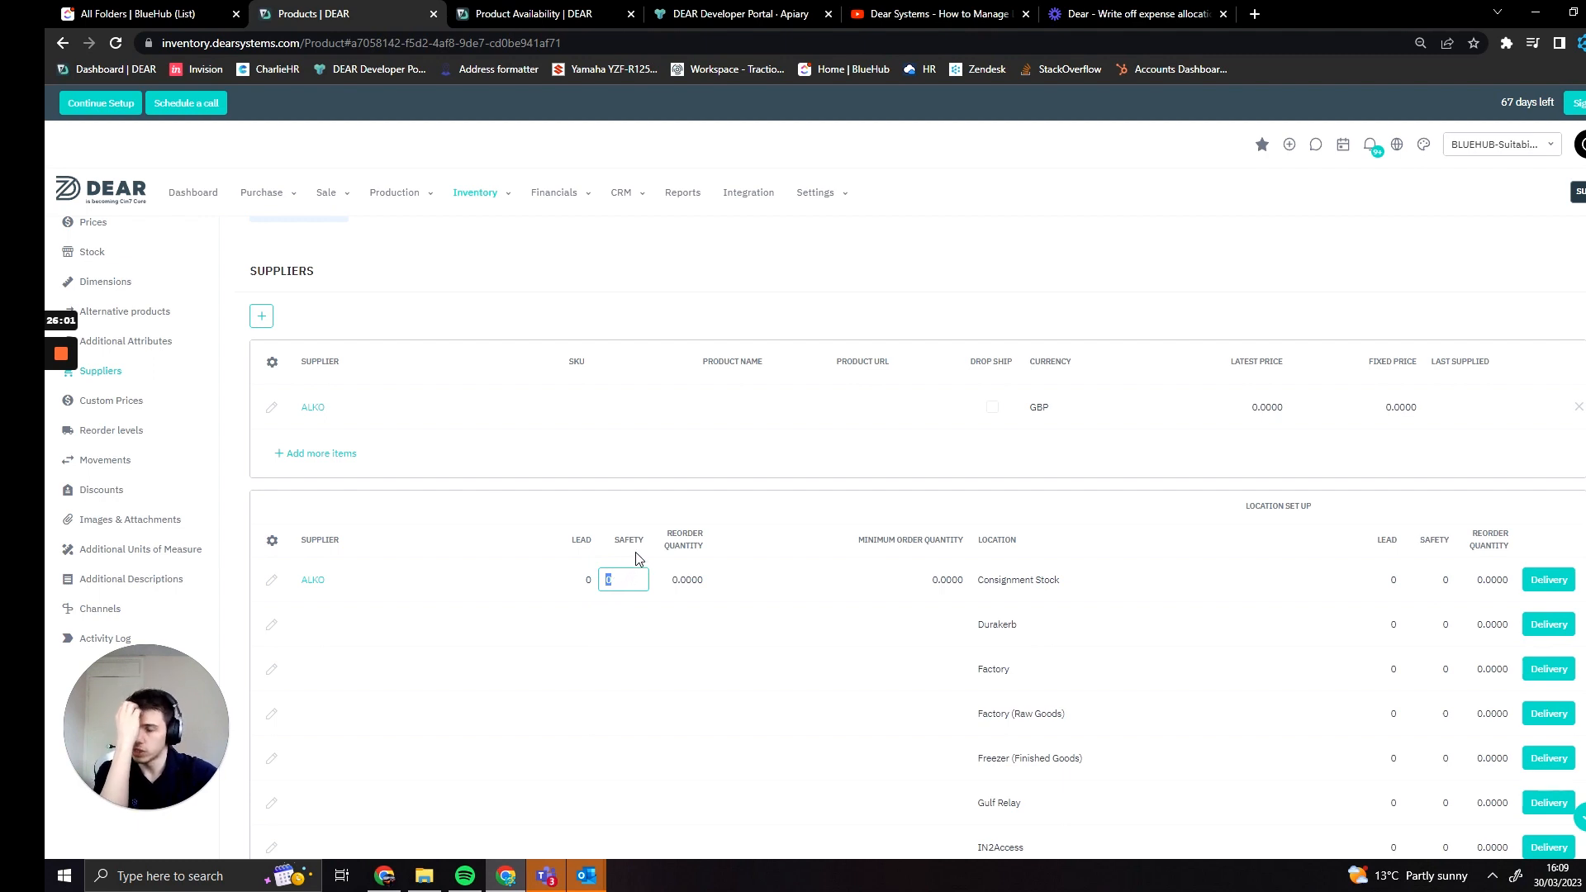
click(687, 592)
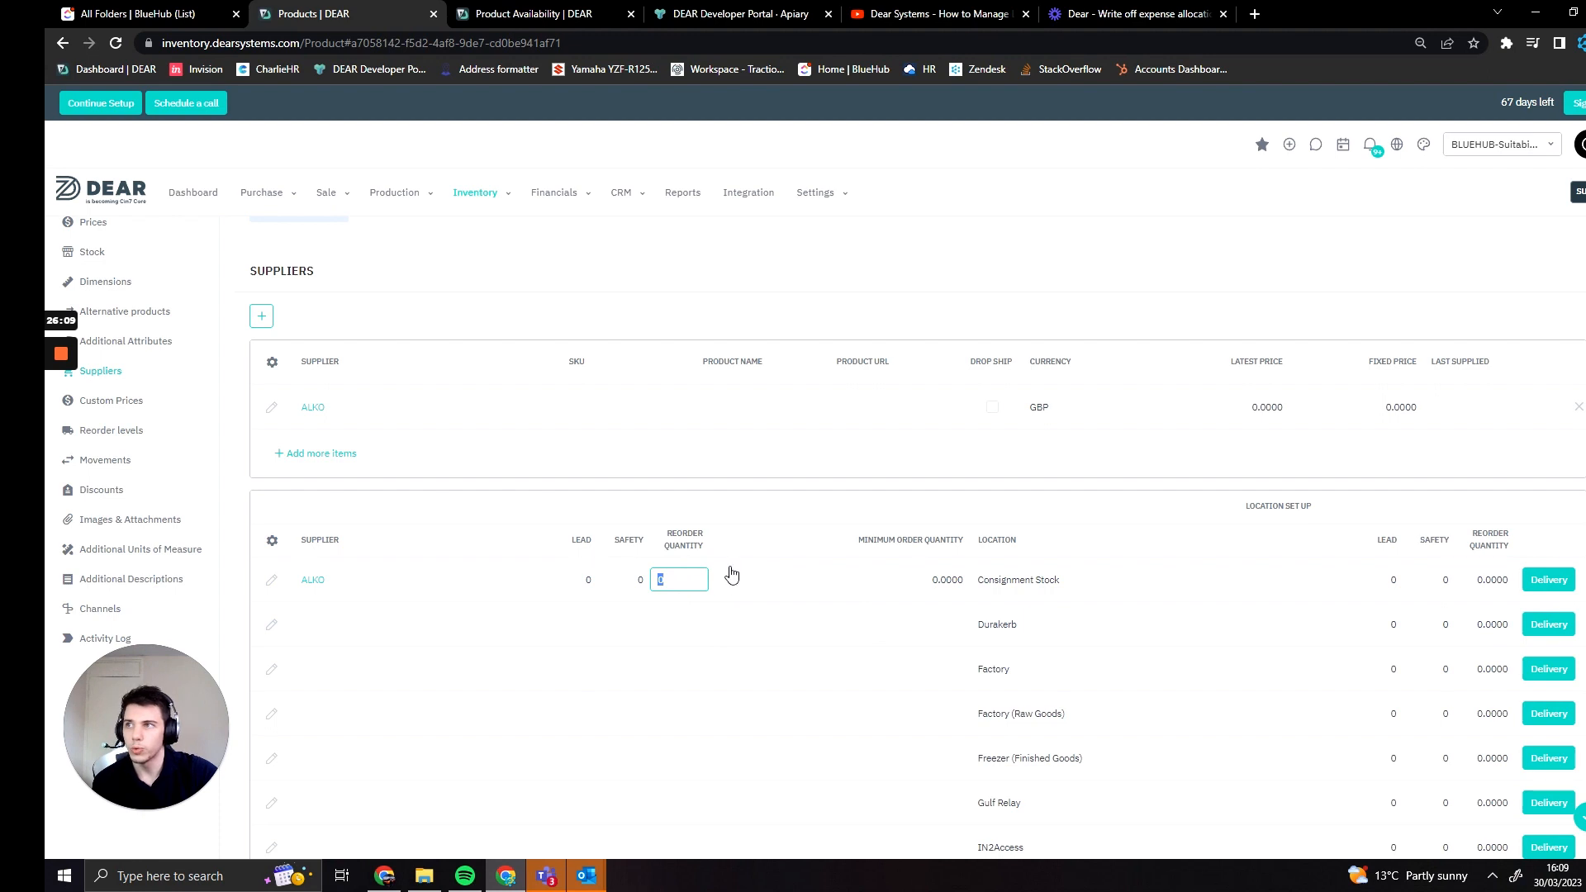
click(777, 503)
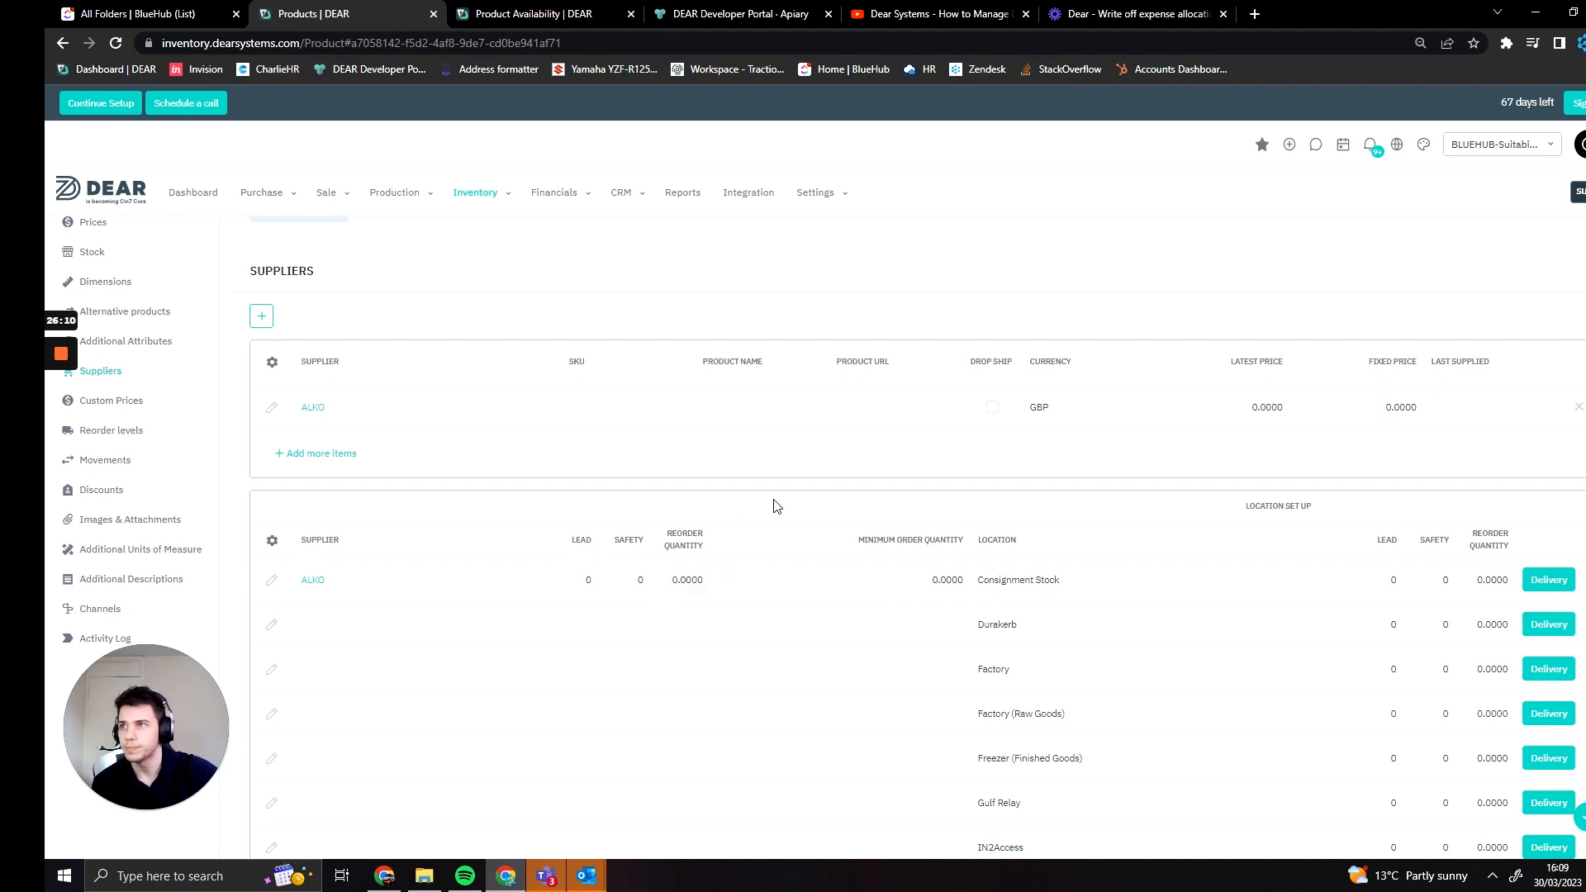
click(929, 588)
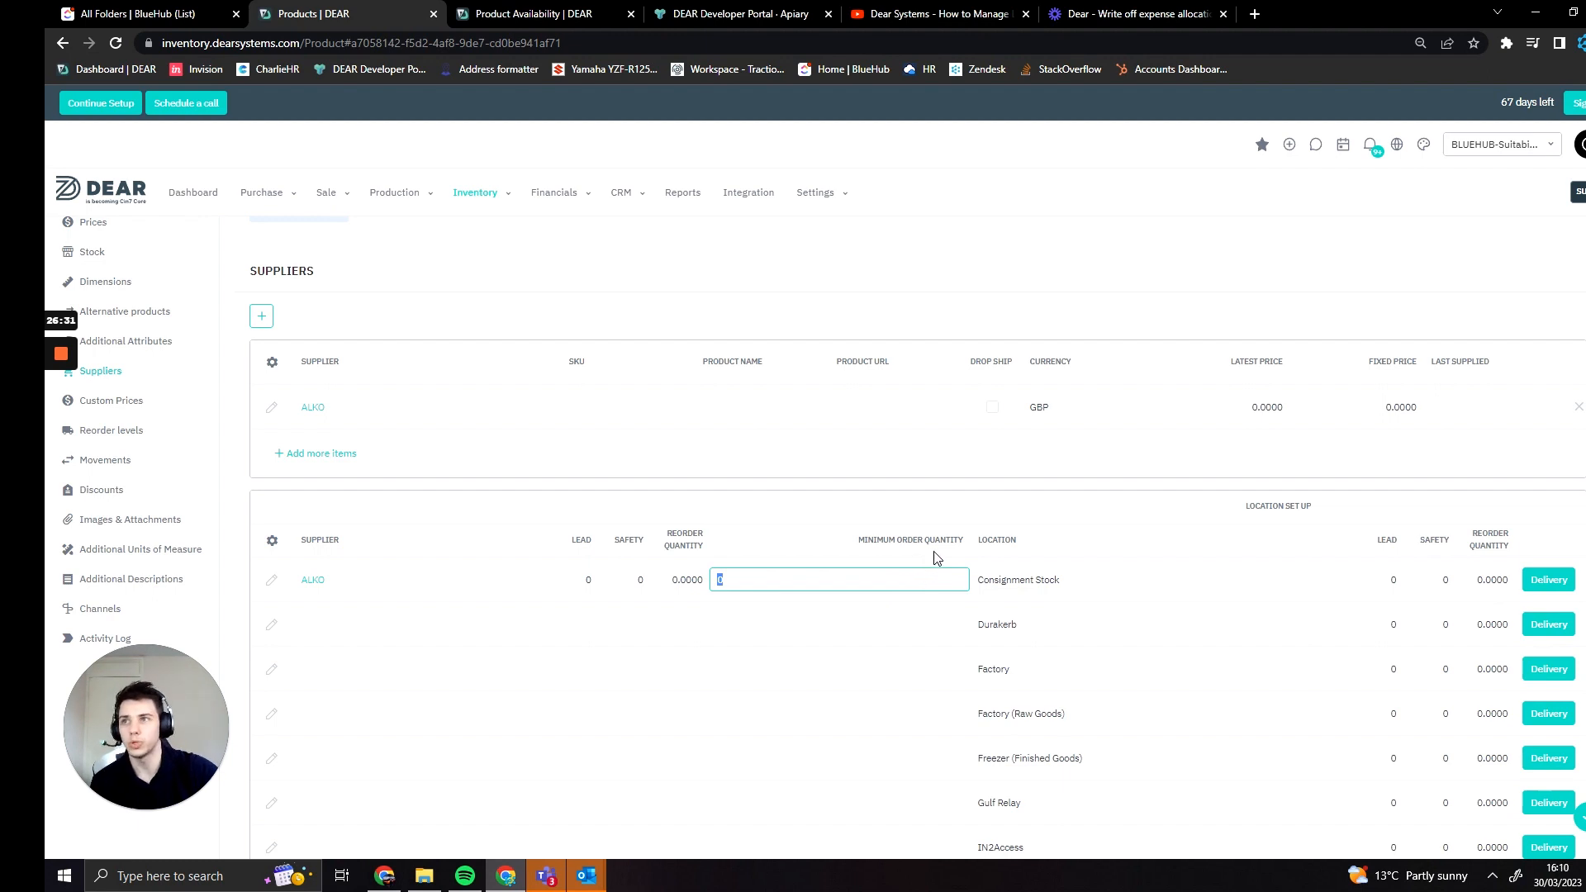
click(1030, 486)
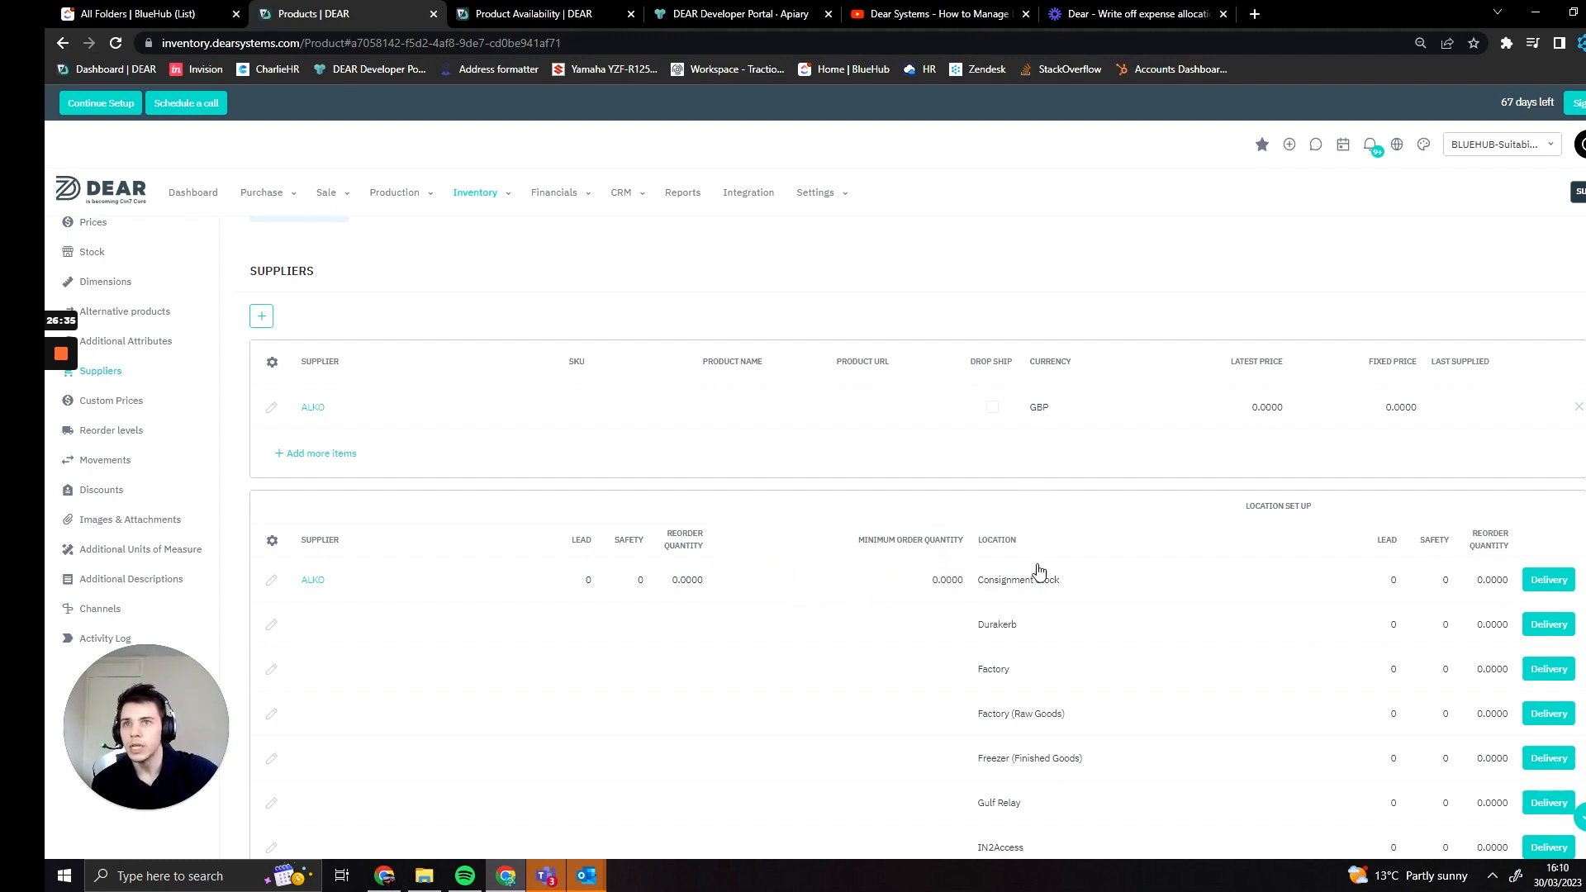
- Review the supplier's location setup from Consignment Stock to US Warehouse, including the lead, safety and reorder columns
scroll(1368, 569, down, 1)
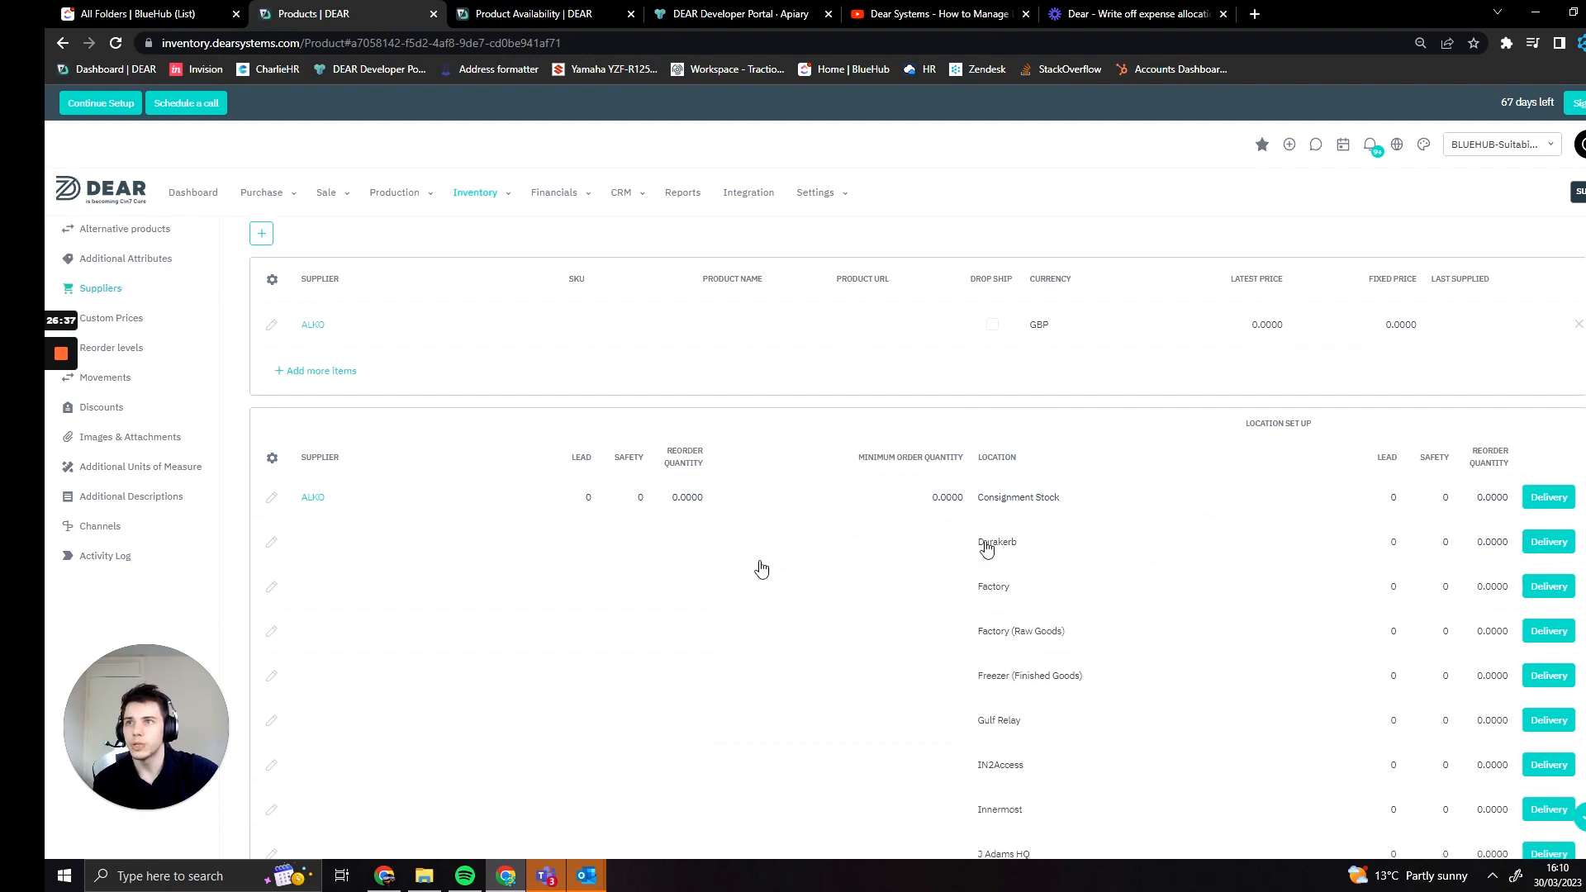
scroll(770, 541, up, 1)
scroll(1346, 627, down, 2)
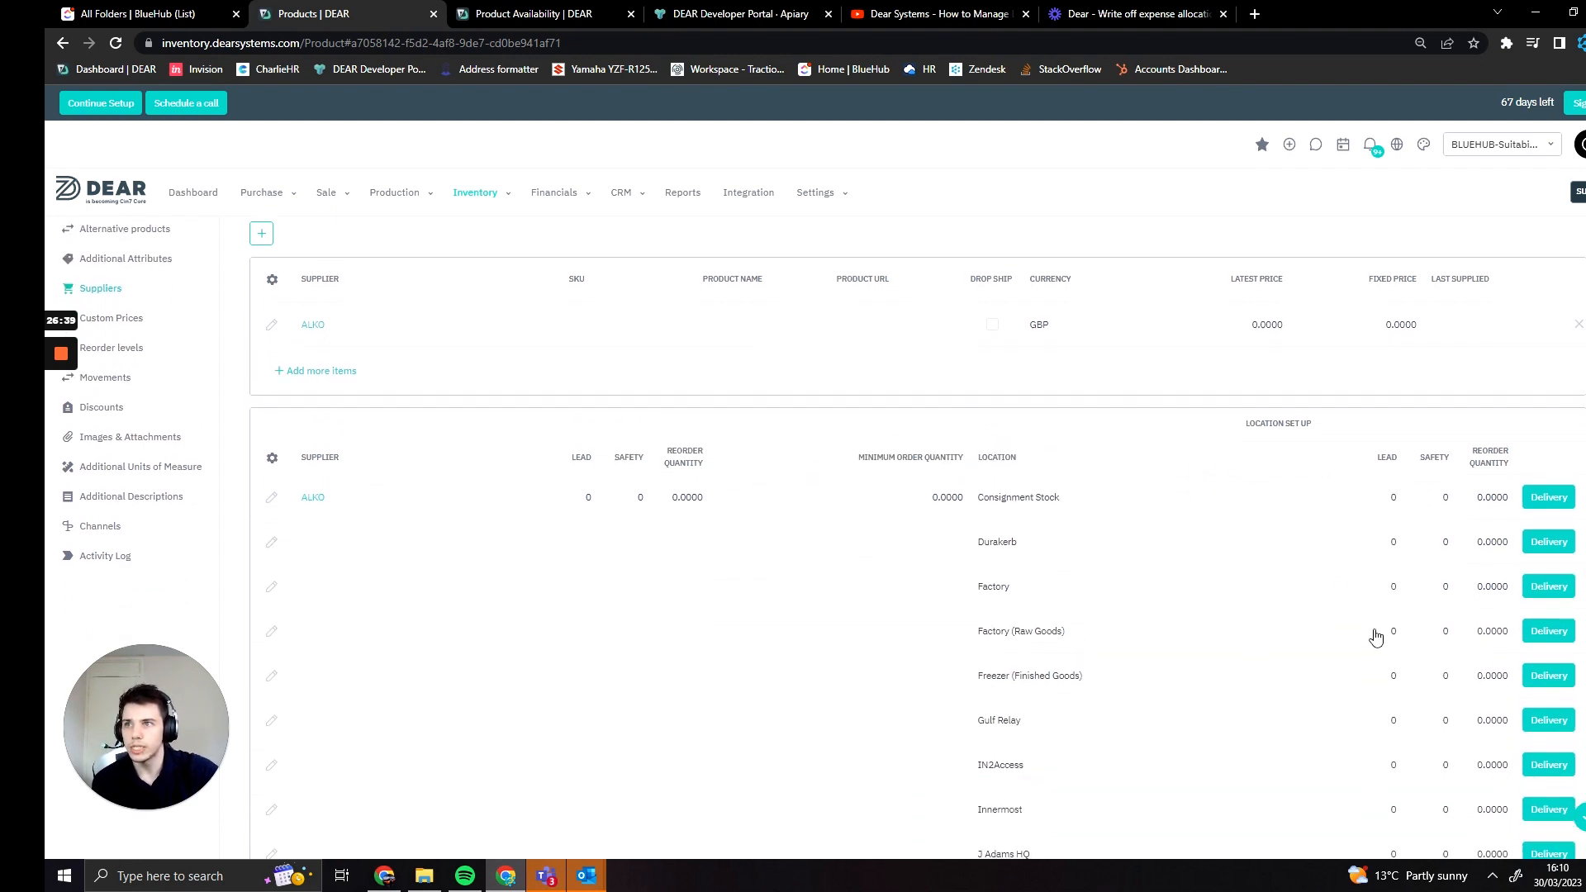
scroll(1378, 561, down, 2)
scroll(1359, 597, down, 2)
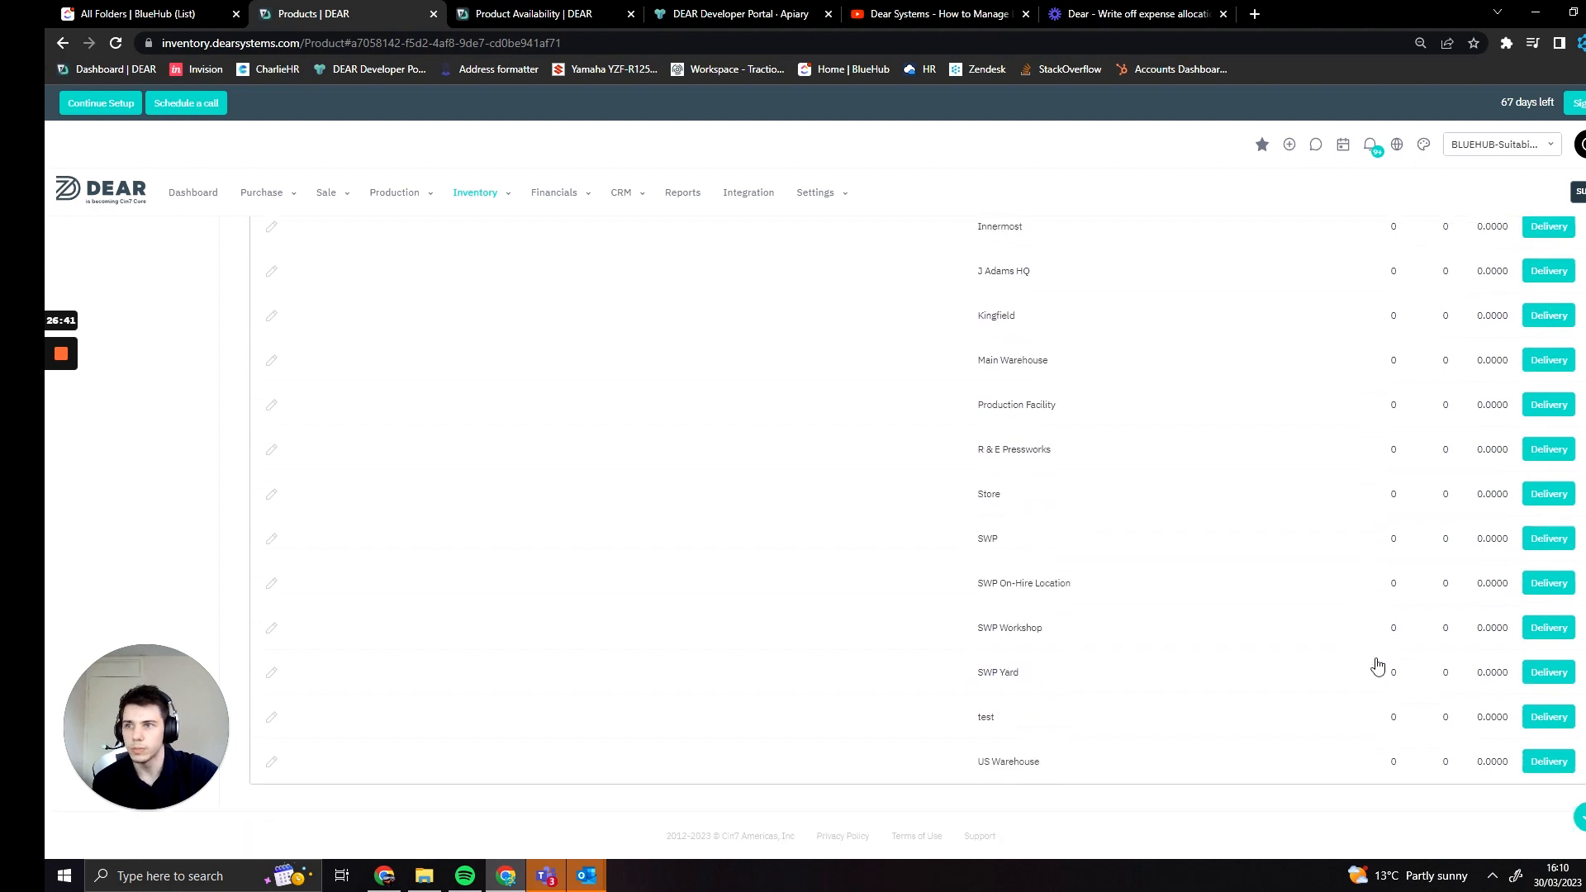
scroll(1377, 666, up, 7)
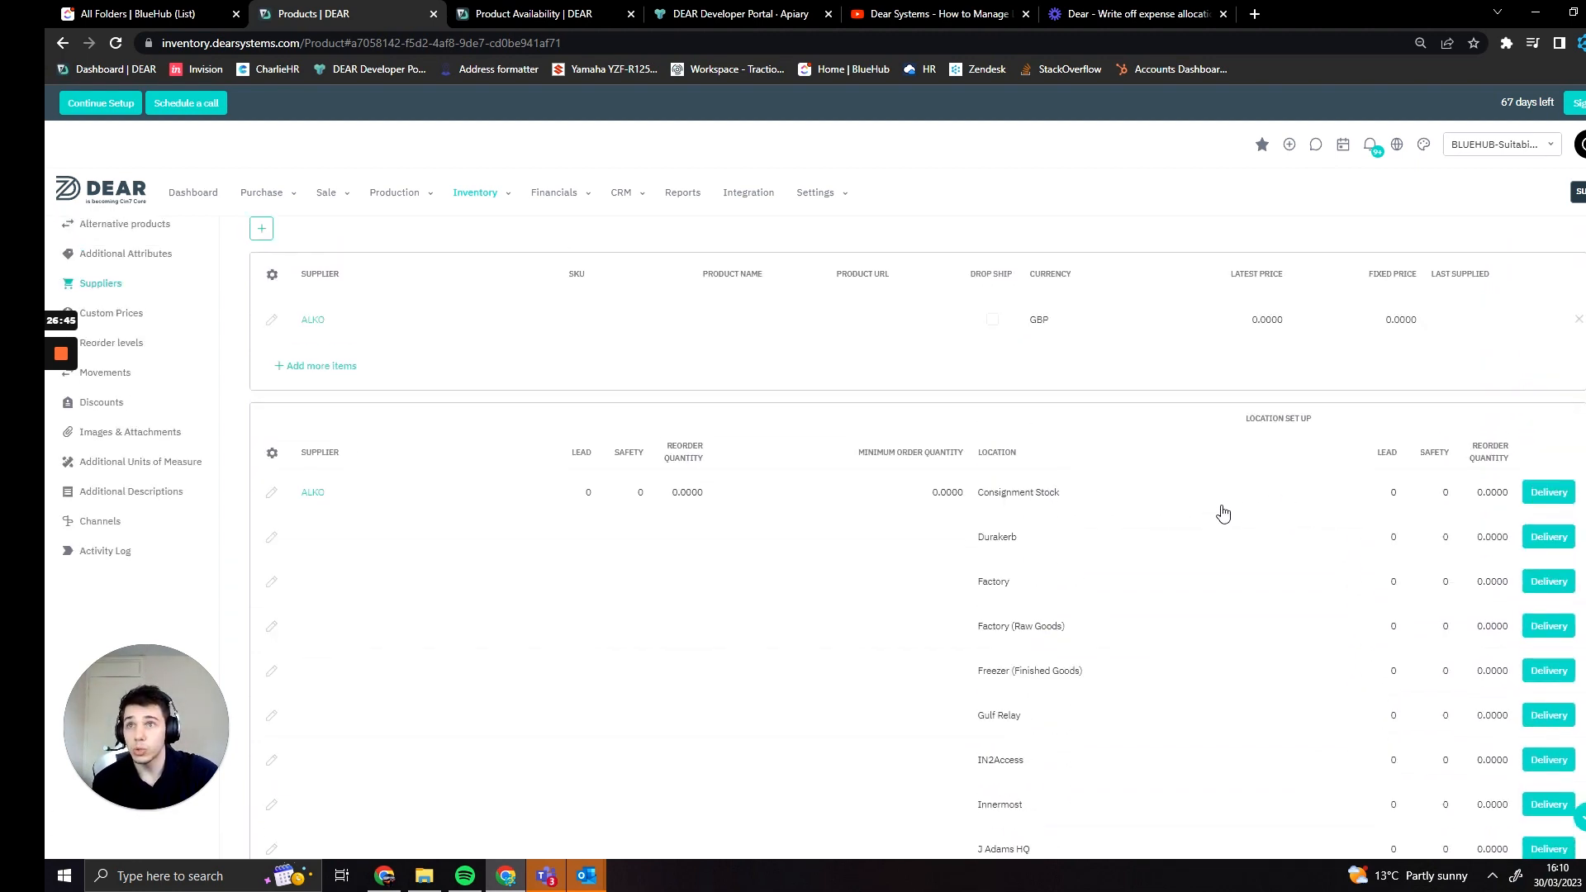
- Inspect the Lead, Safety and Reorder Quantity fields in the location setup for Consignment Stock and Durakerb without entering values
click(1388, 494)
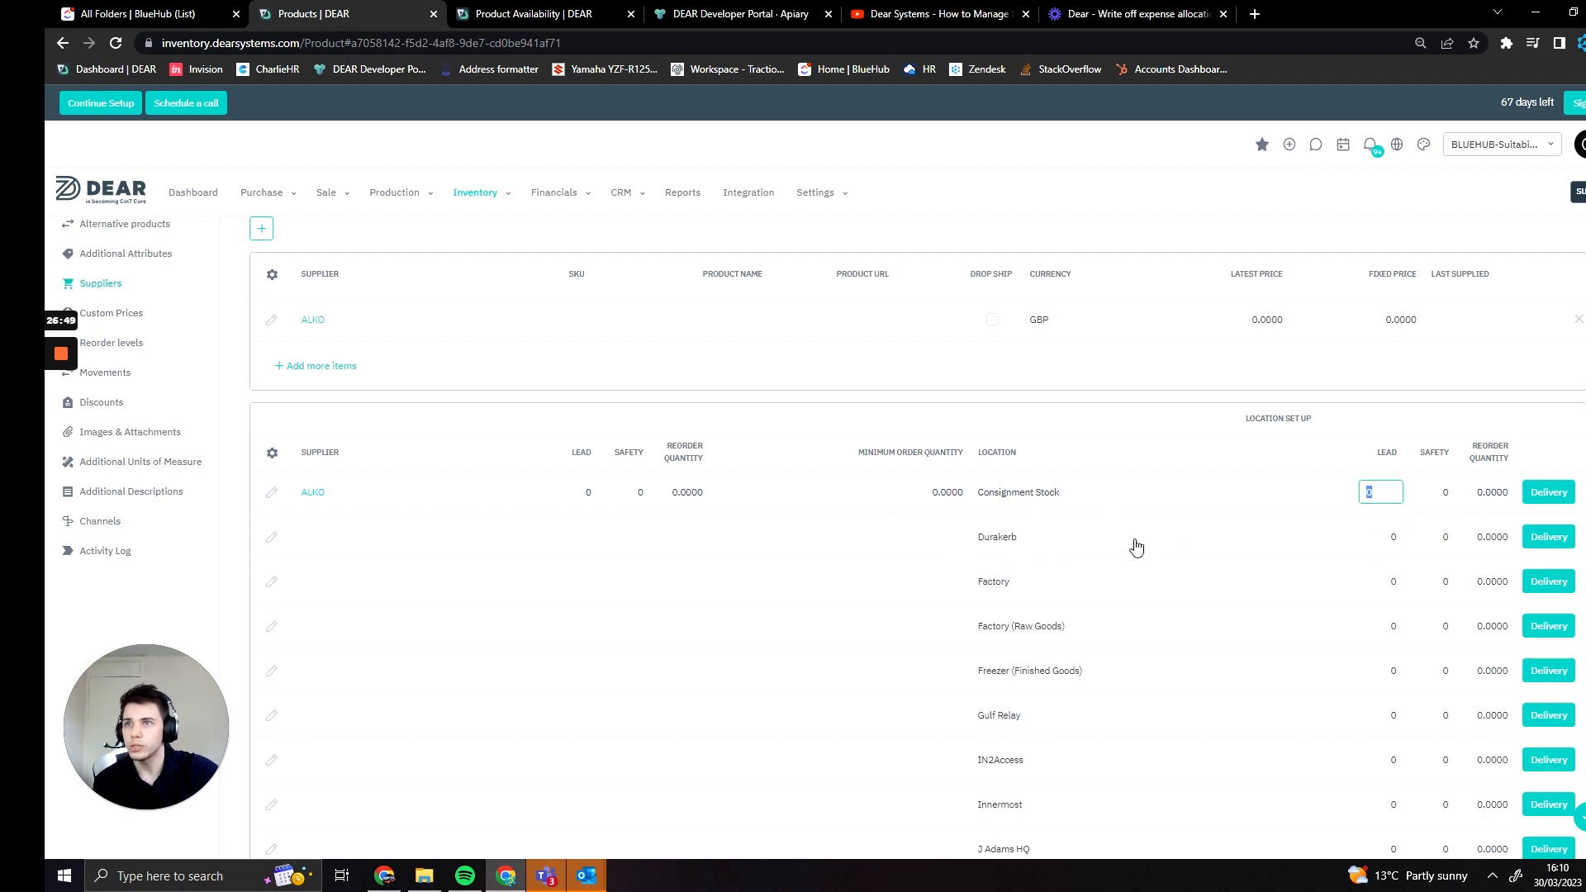
click(1380, 543)
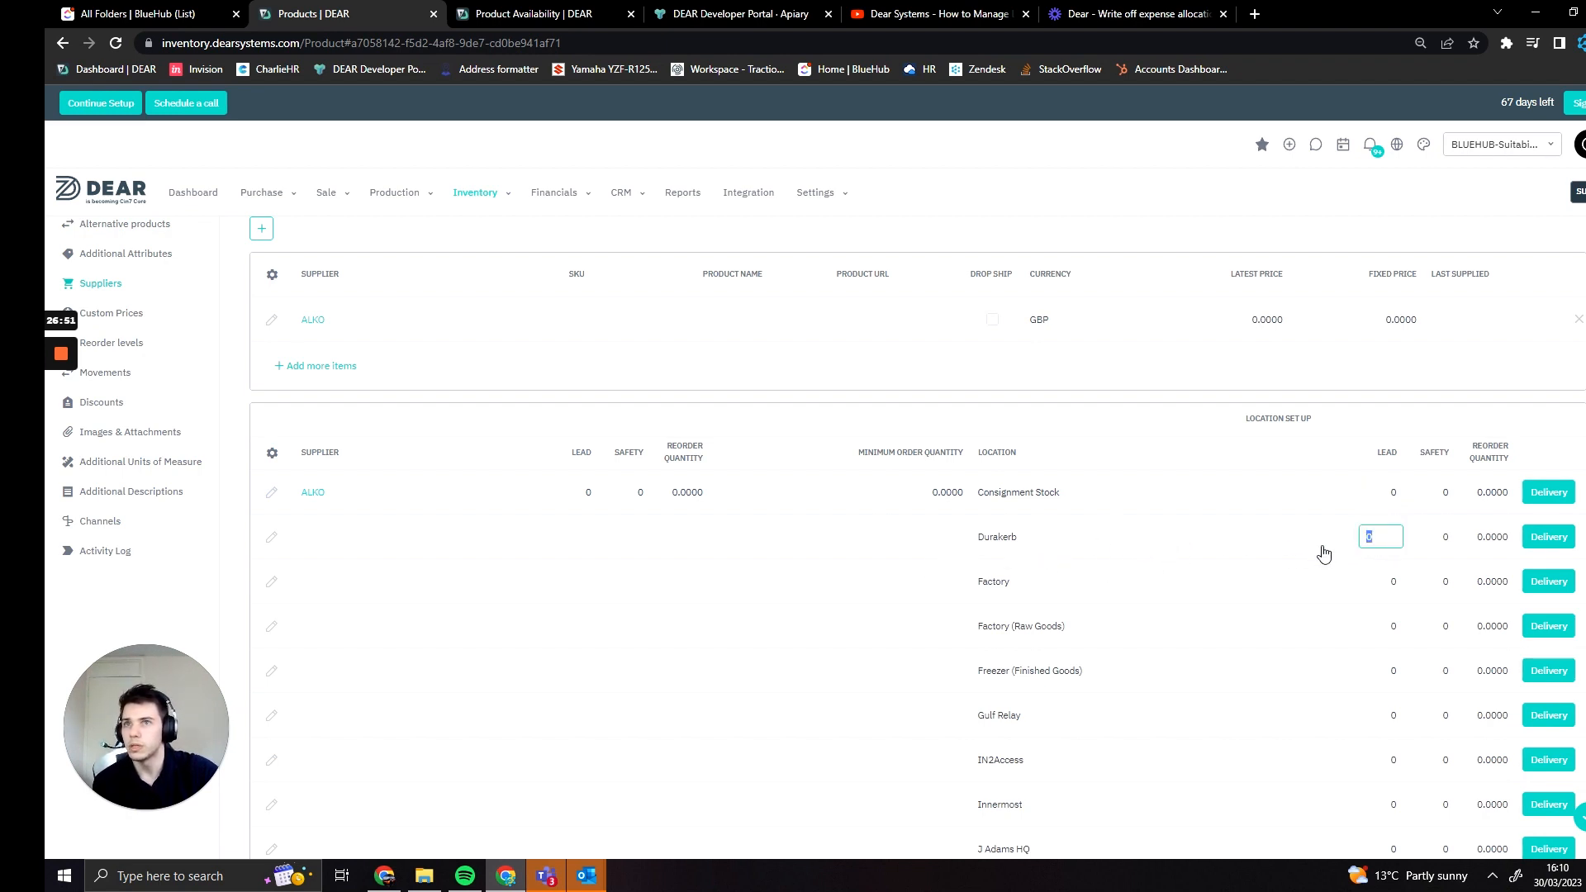
click(1438, 541)
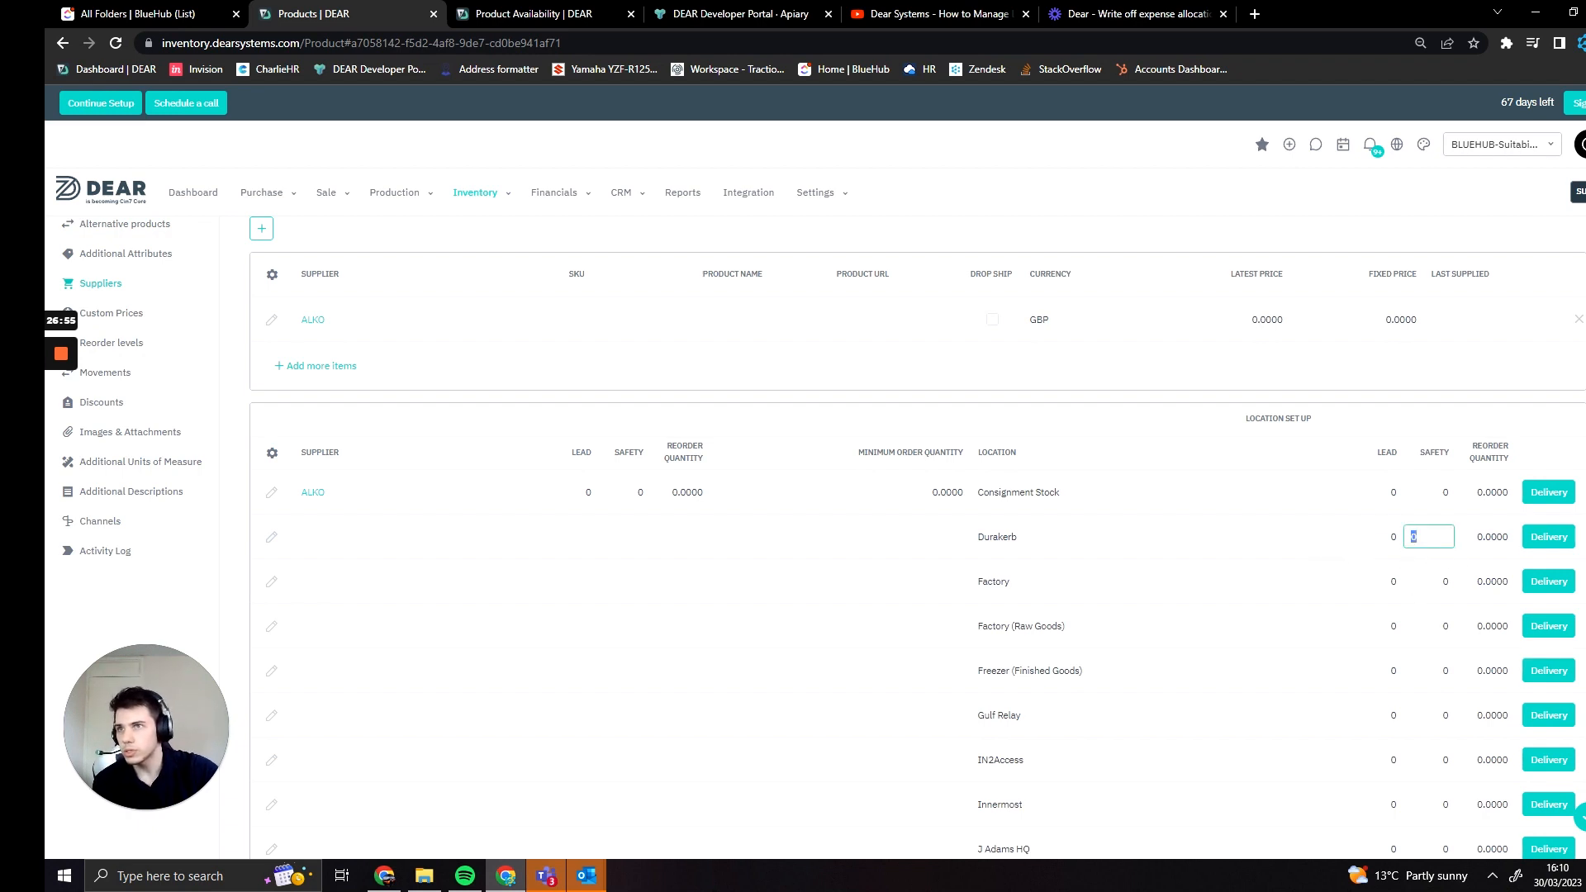
click(1461, 493)
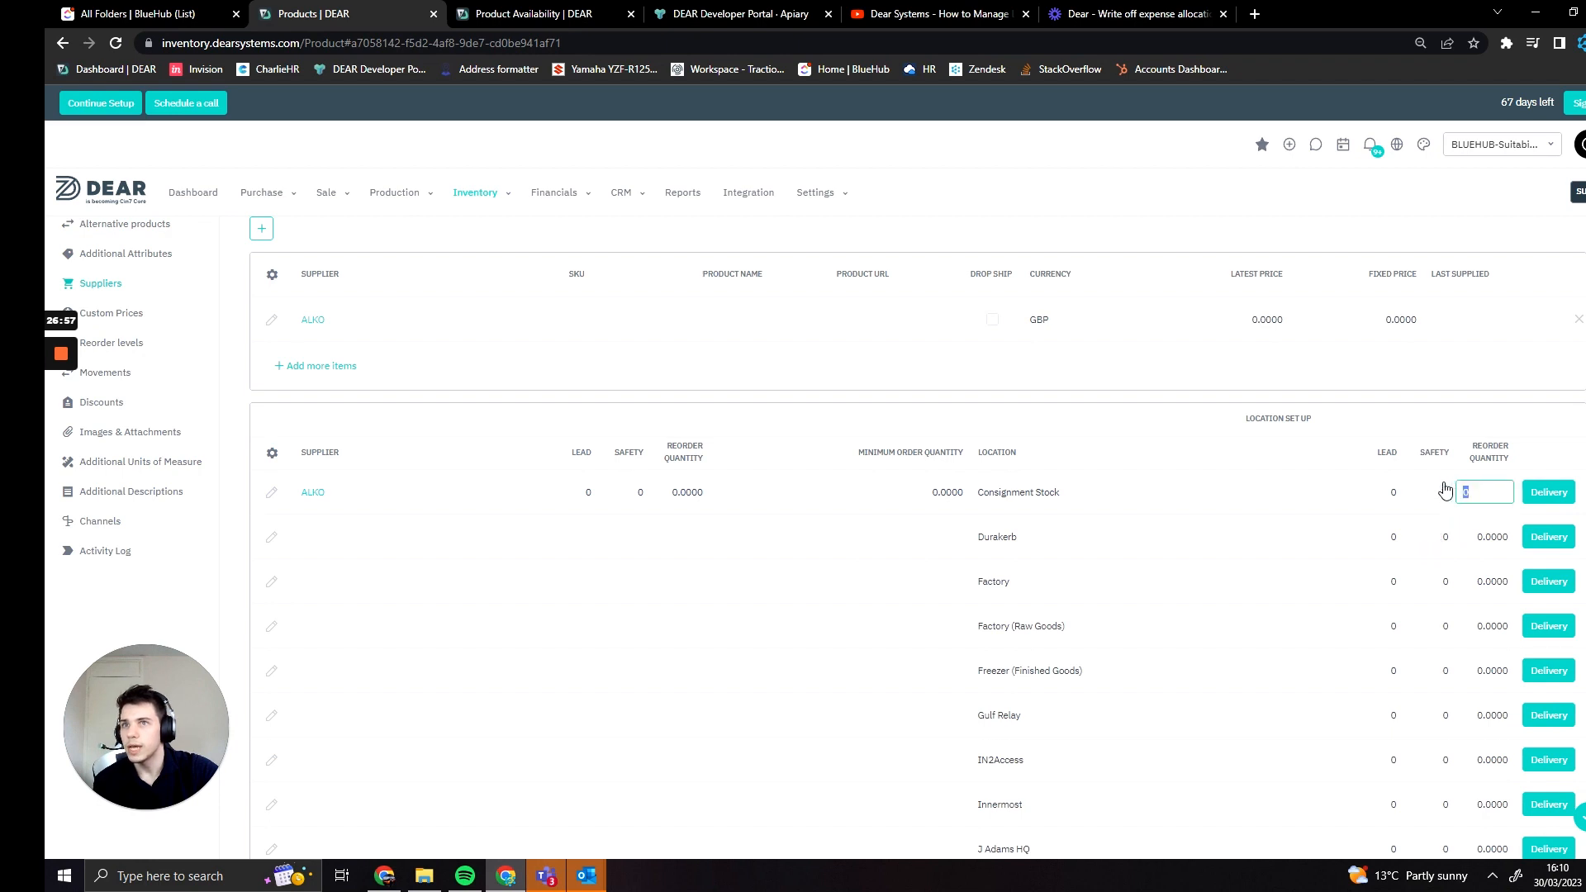
click(1271, 432)
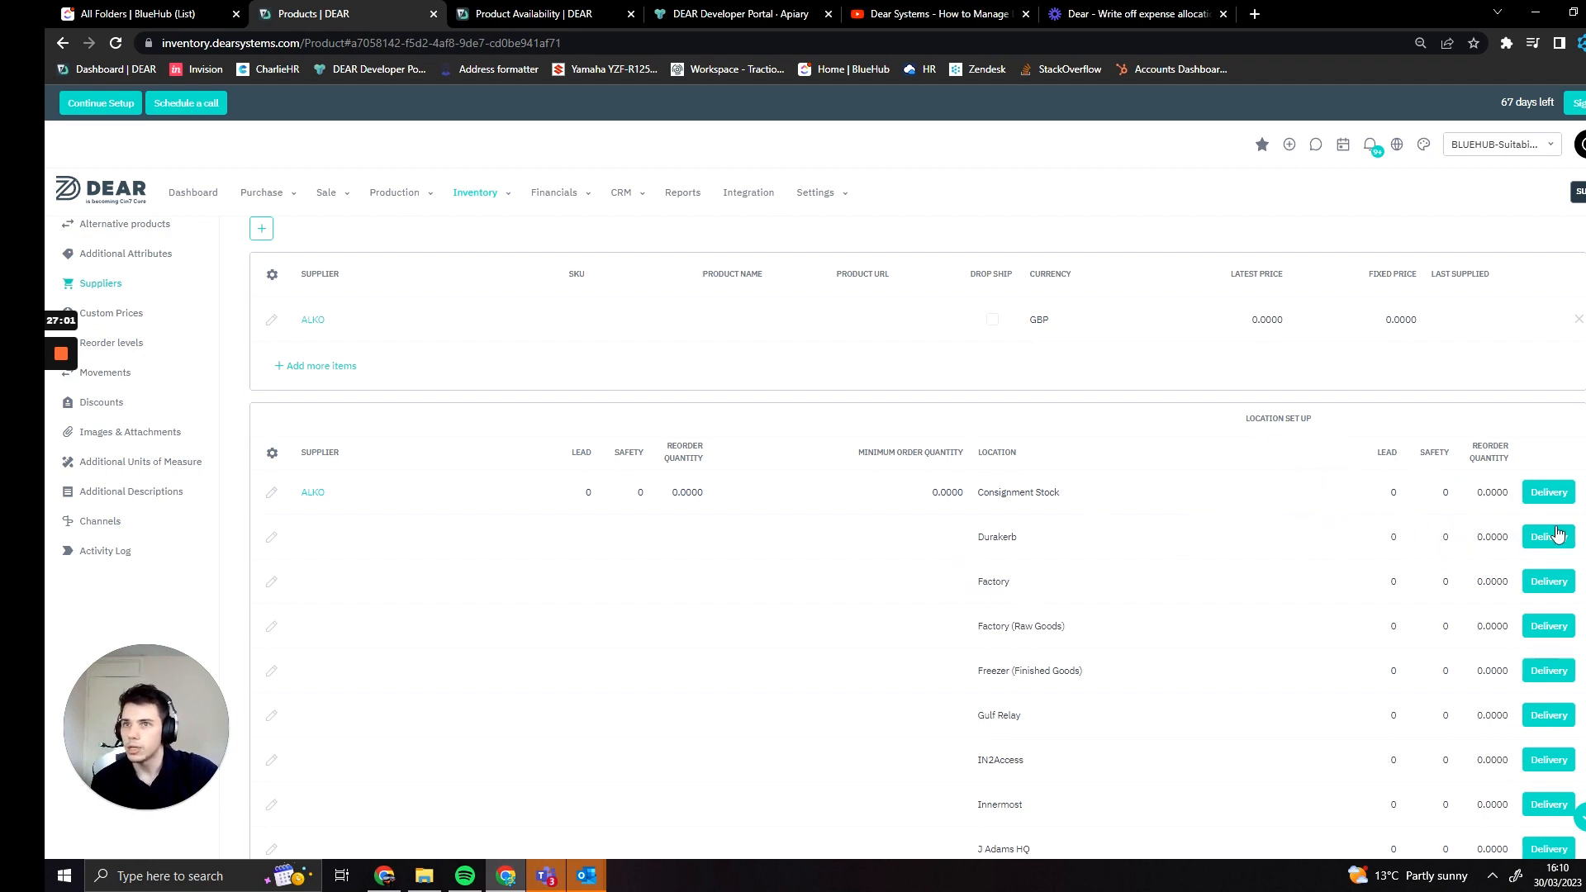
scroll(1303, 669, up, 2)
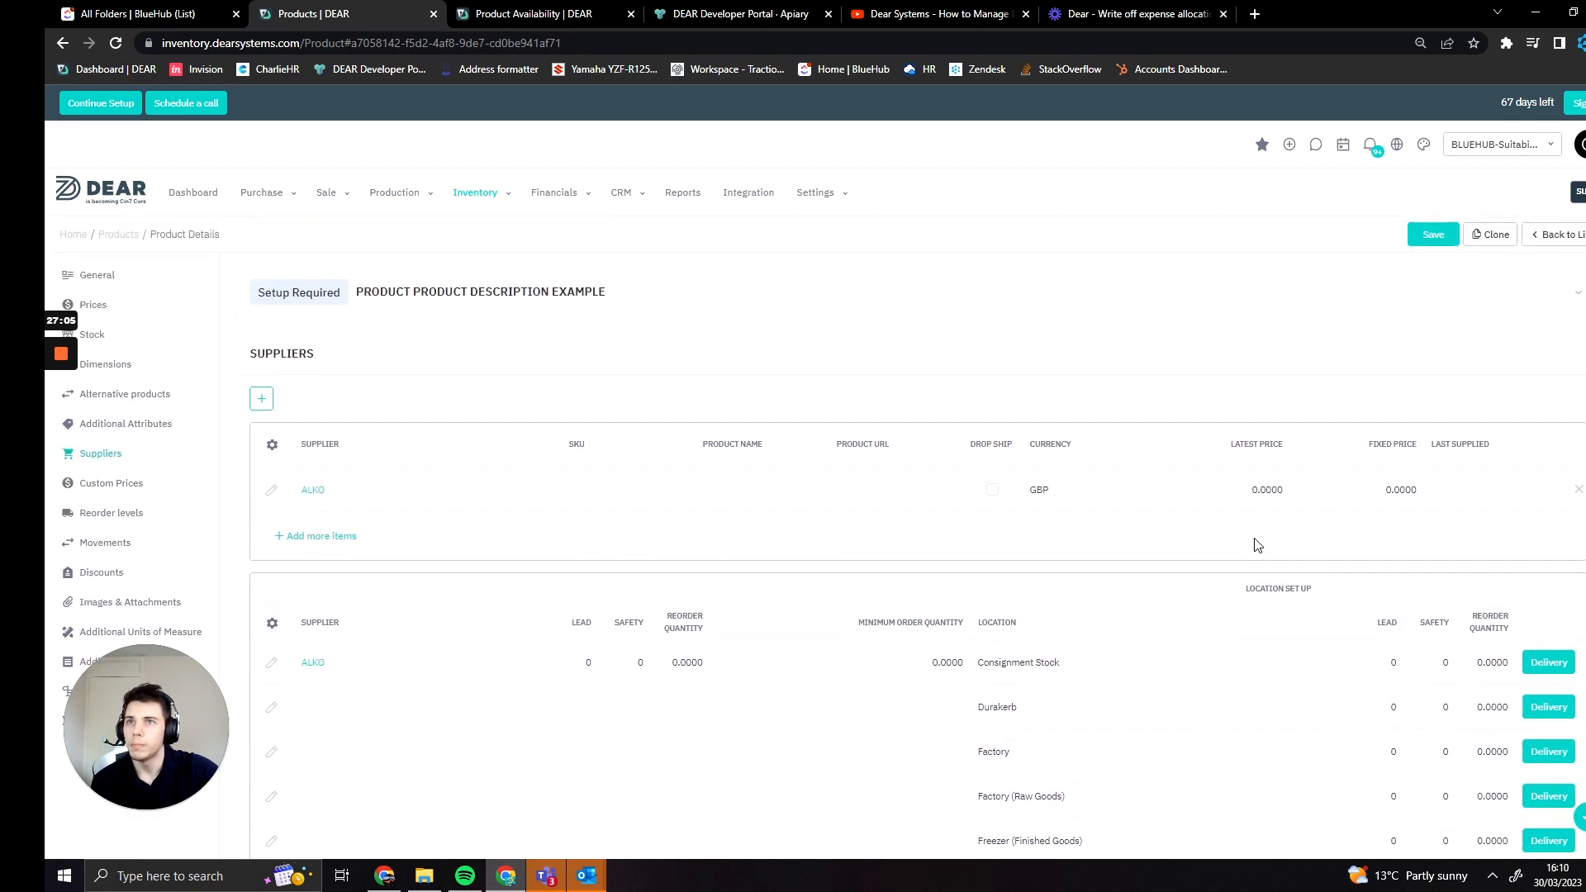
scroll(1204, 637, down, 3)
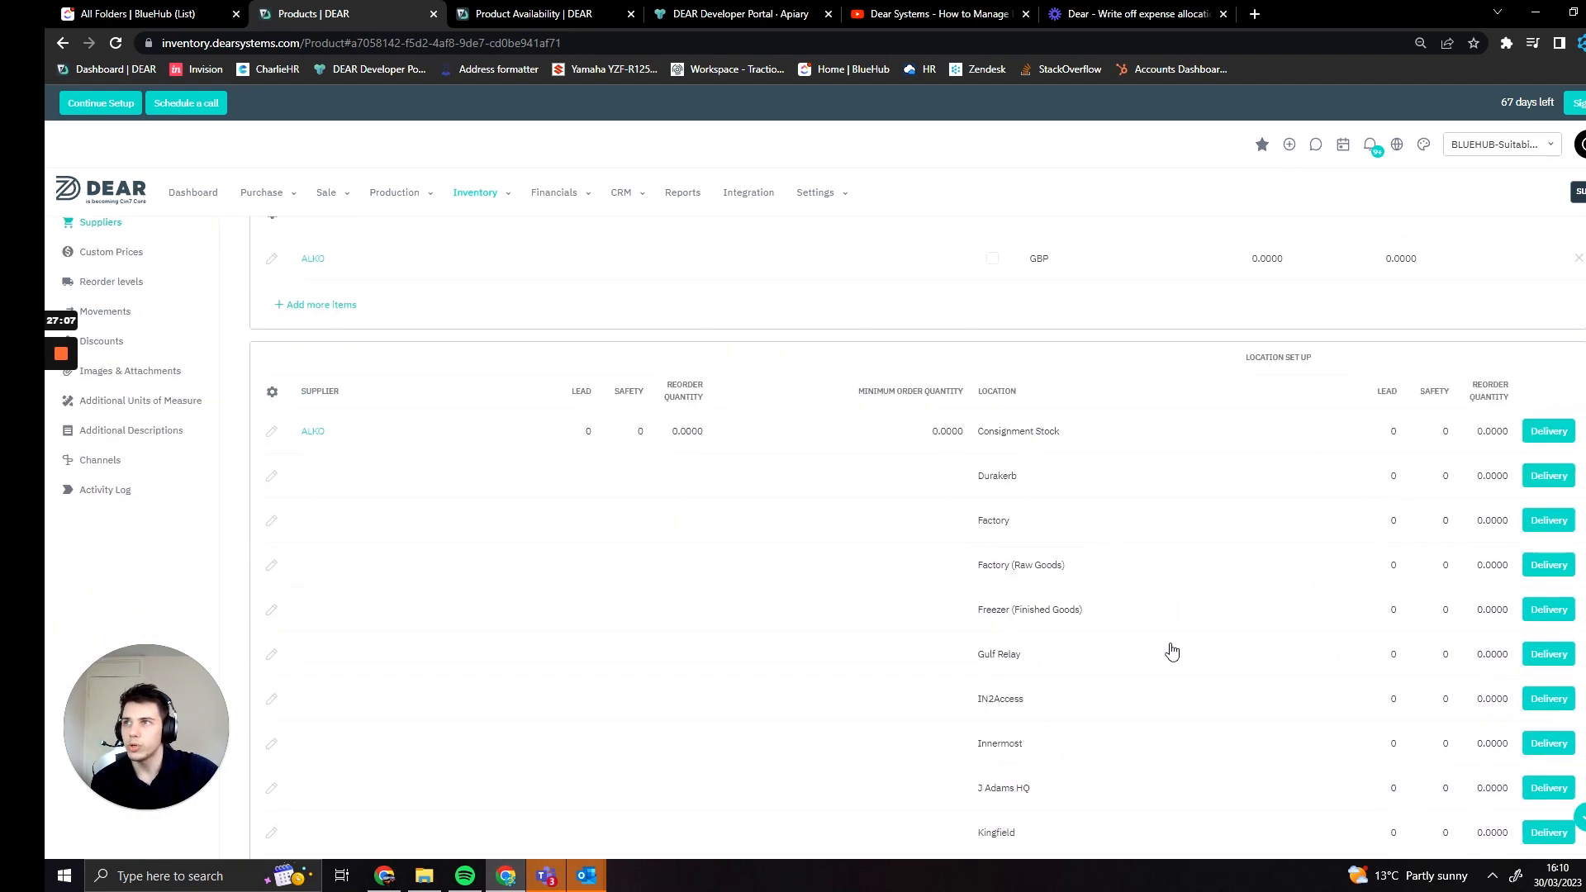
scroll(1168, 648, up, 3)
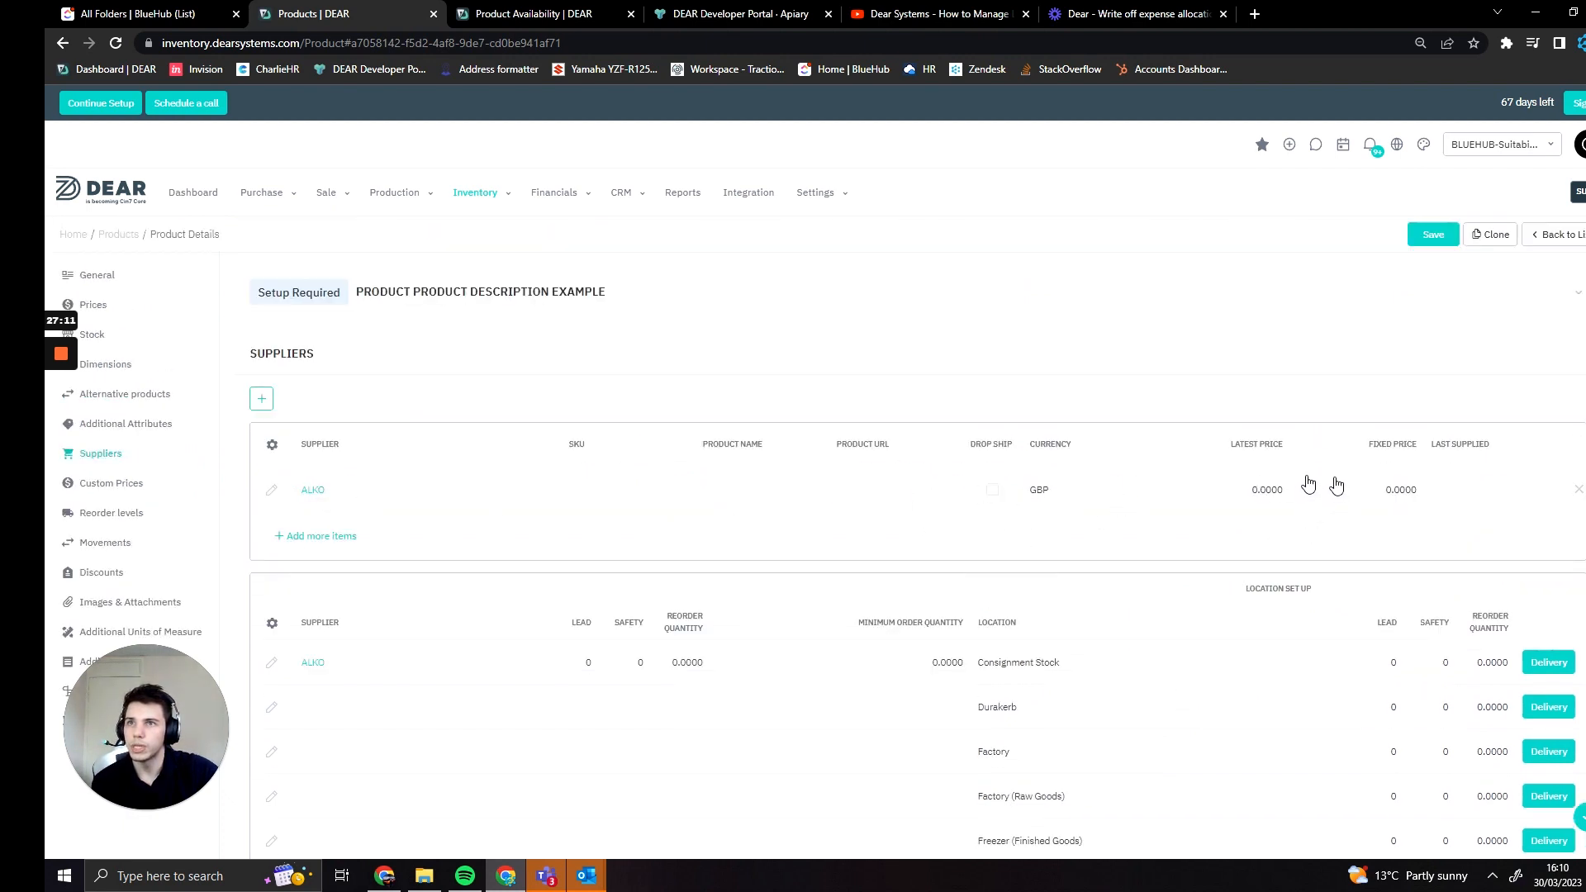
- Inspect ALKO's Fixed Price and SKU fields in the supplier list without entering values
click(1395, 495)
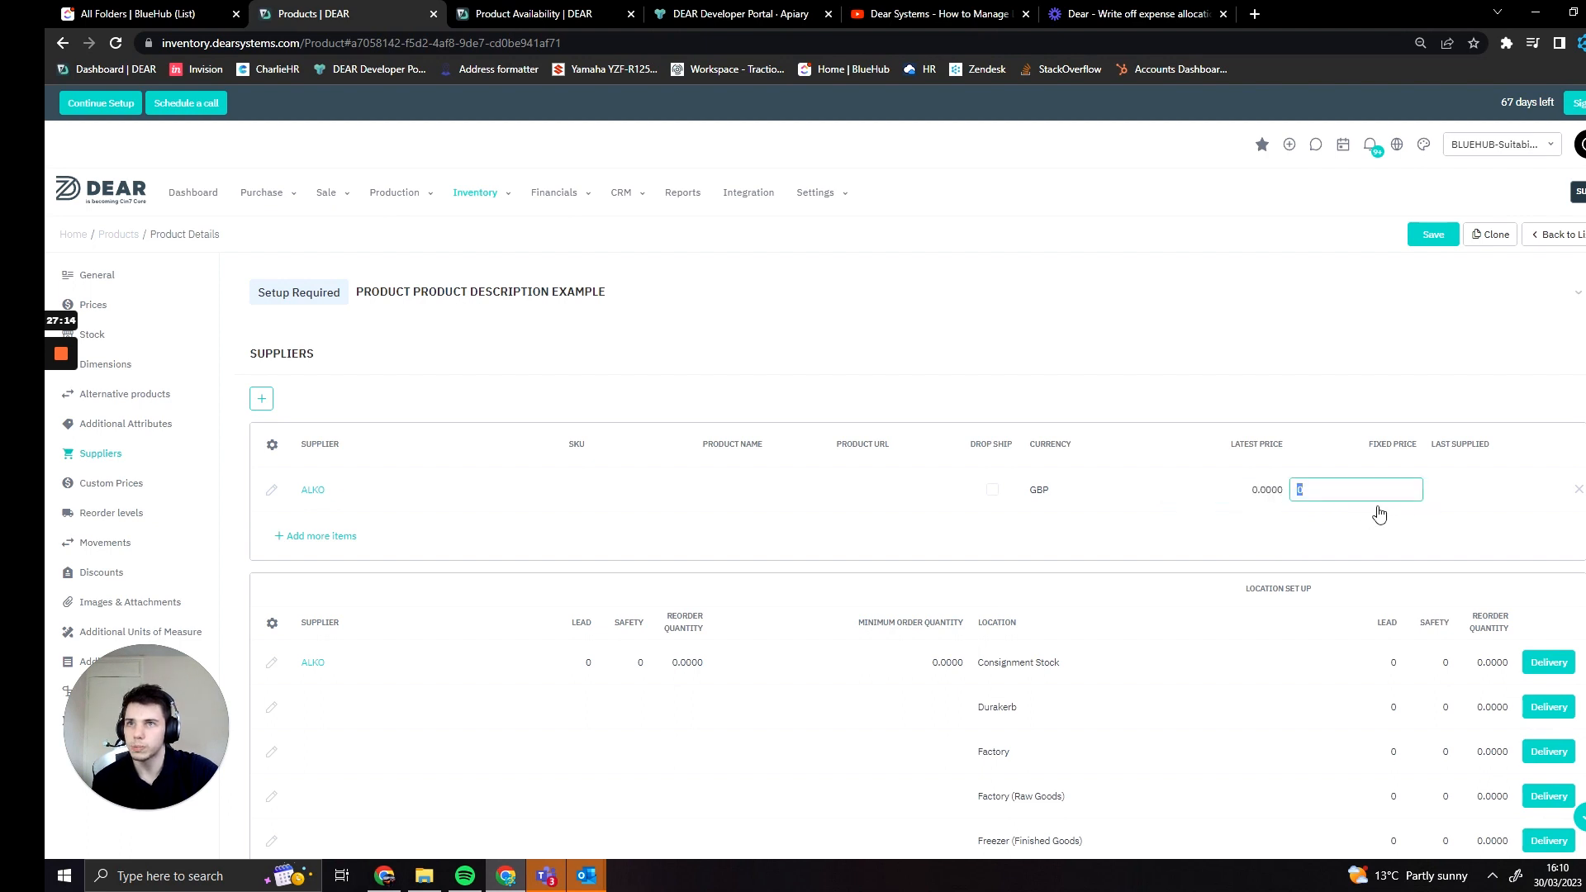
click(1069, 502)
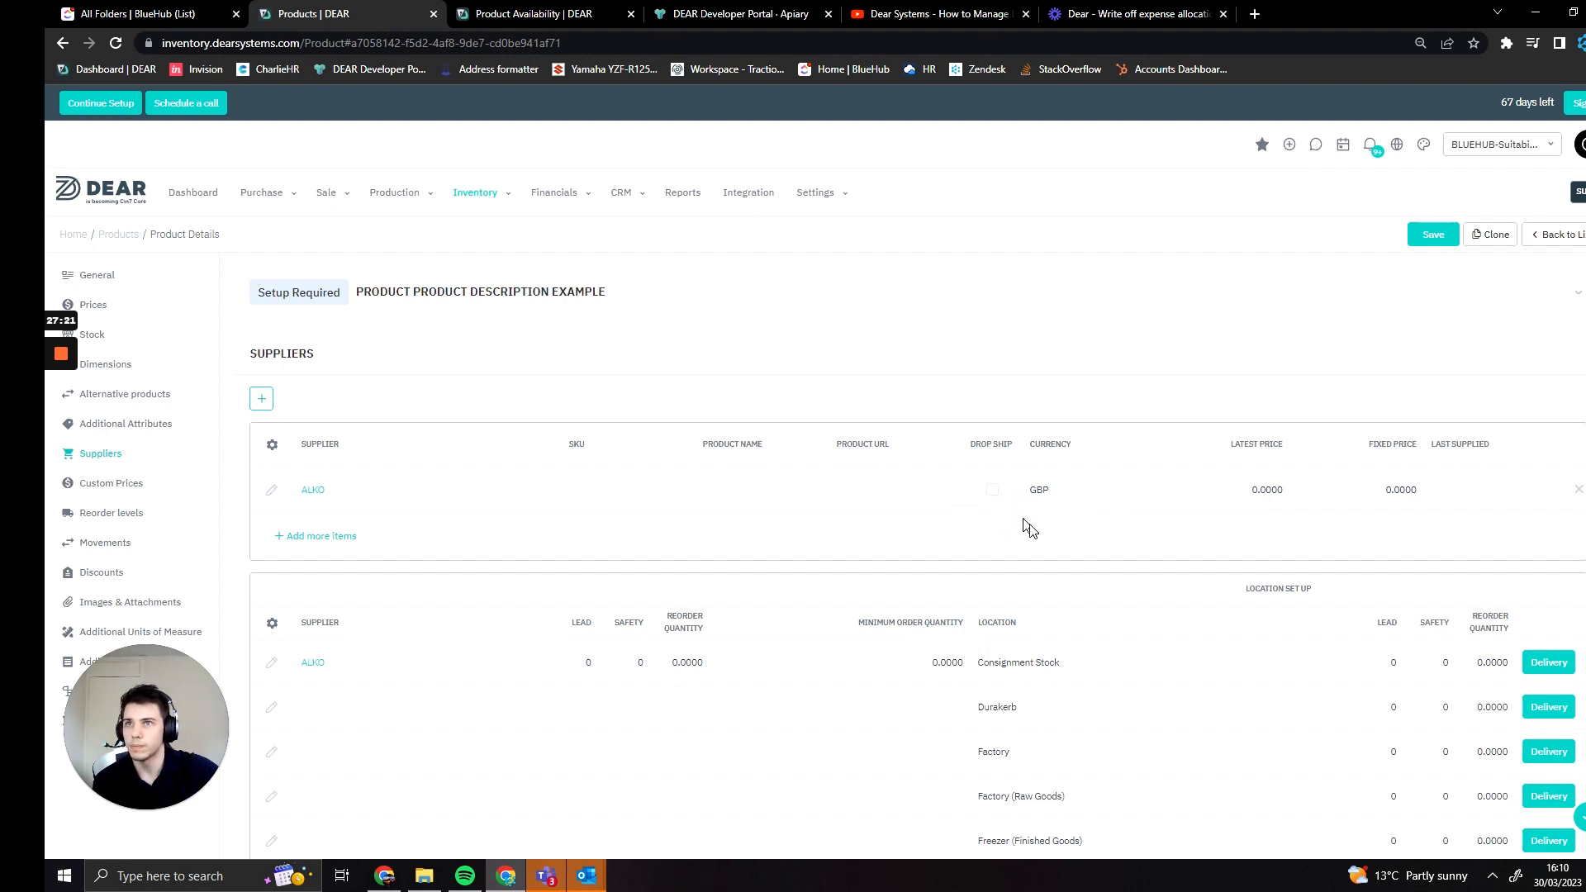
click(591, 496)
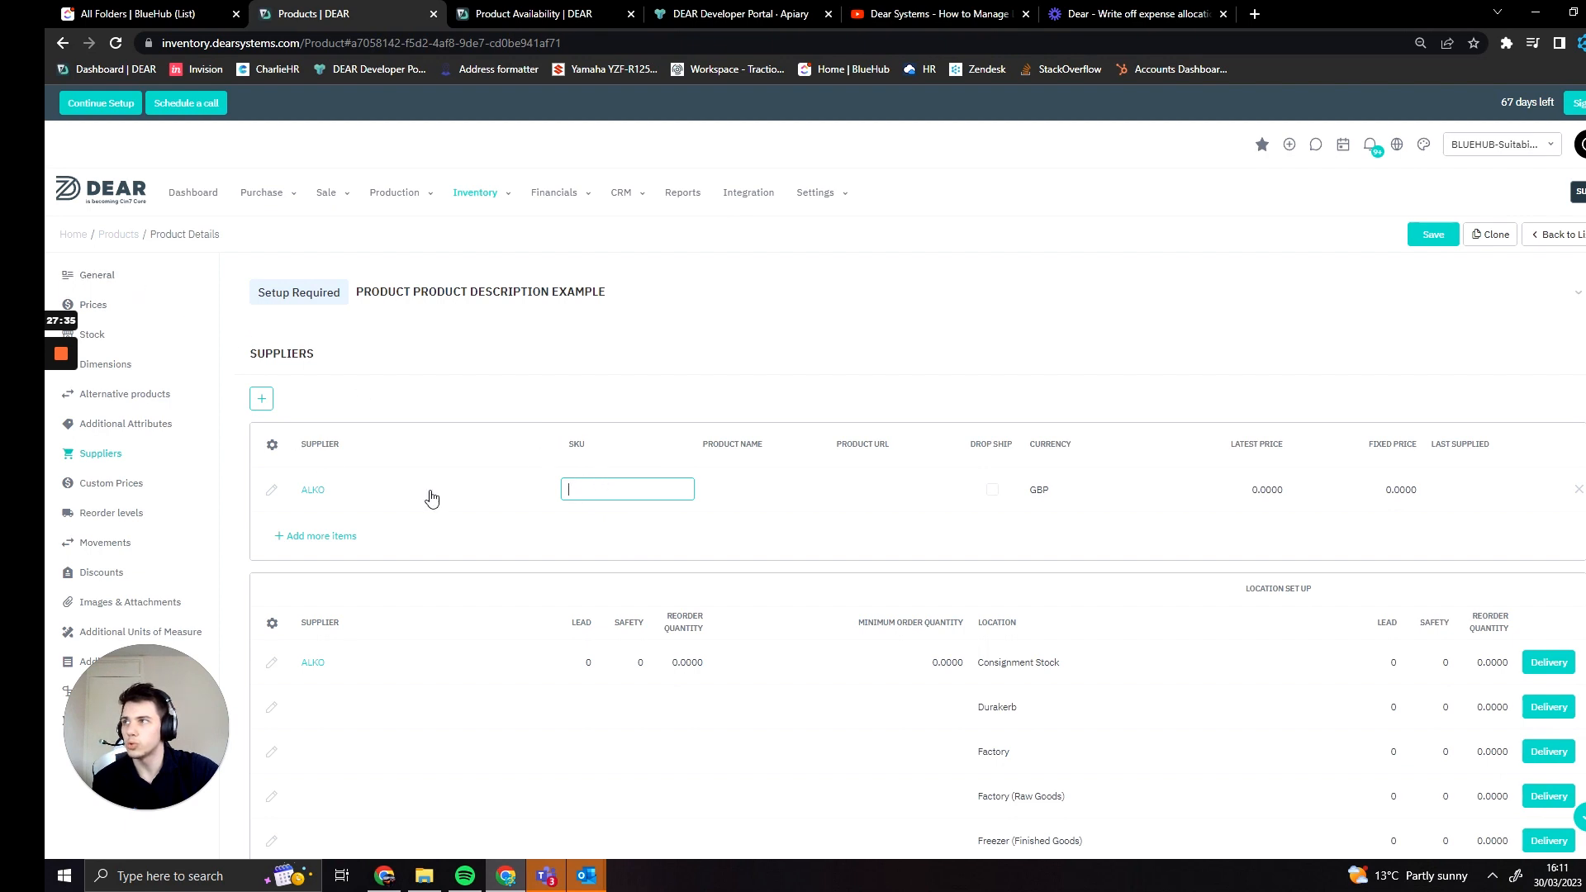
- Add A & J FASTENERS as a second supplier of the product
click(333, 535)
click(550, 535)
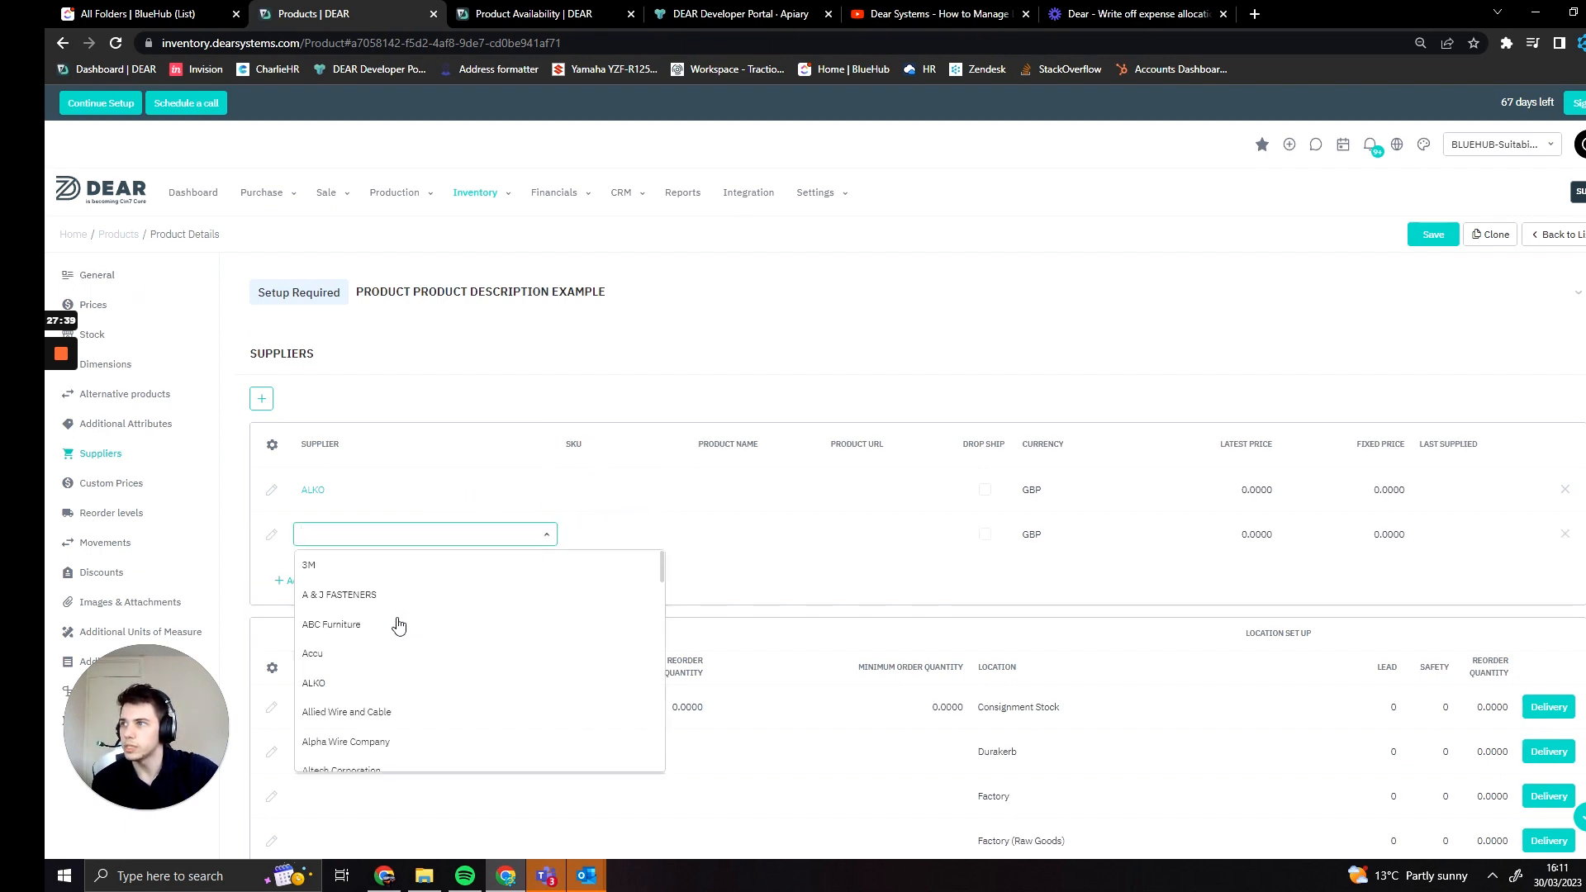
click(403, 606)
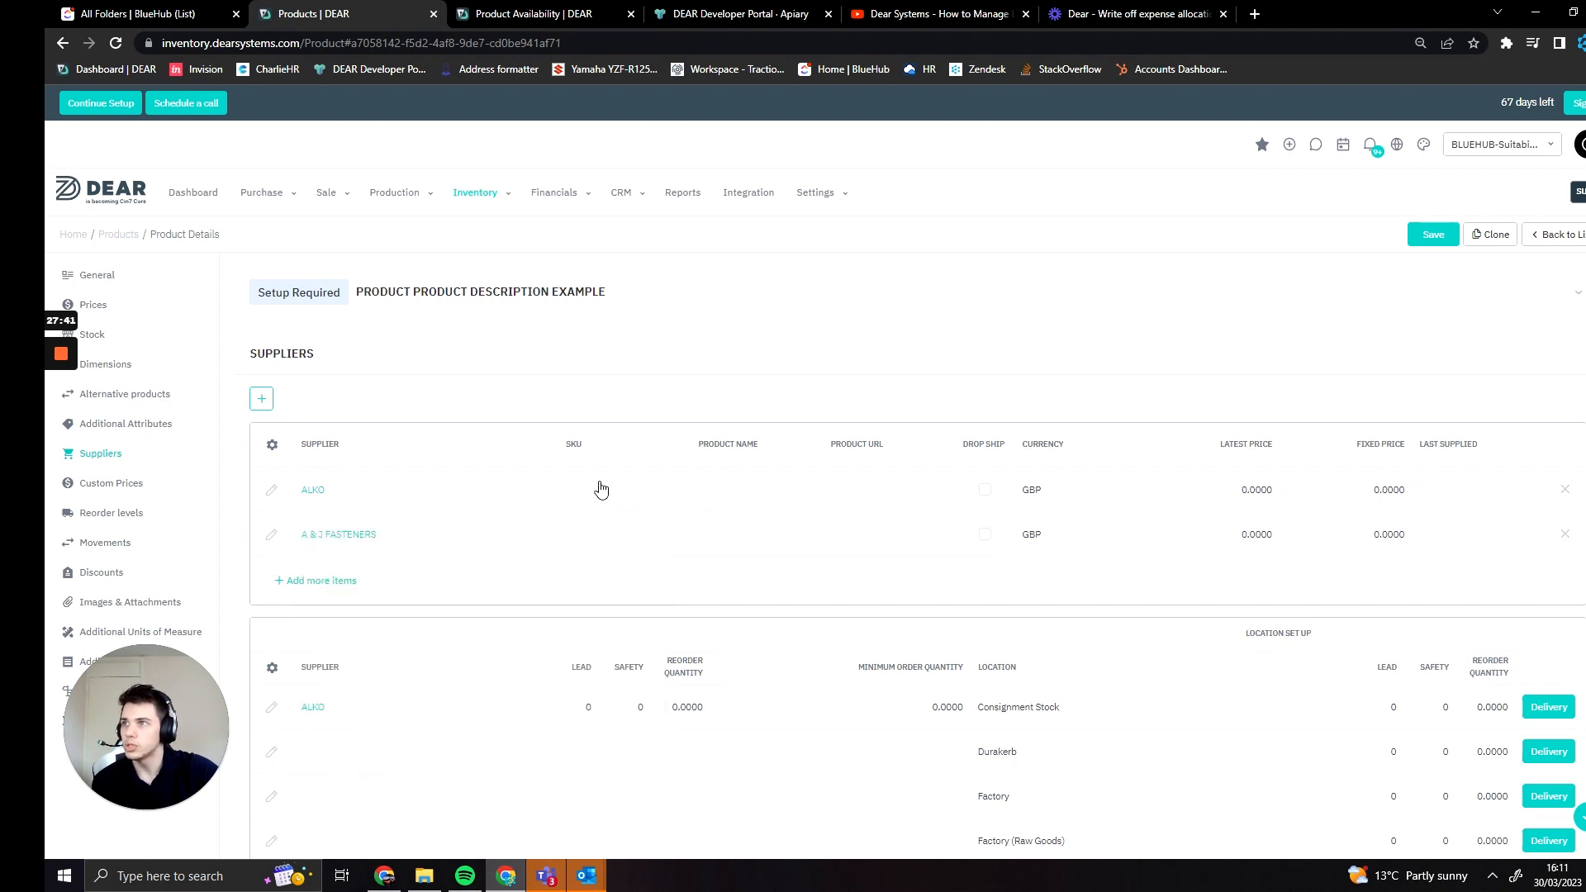
- Set the supplier SKU to asda for ALKO and asdad for A & J FASTENERS
click(595, 489)
text(asda)
click(591, 536)
text(asdad)
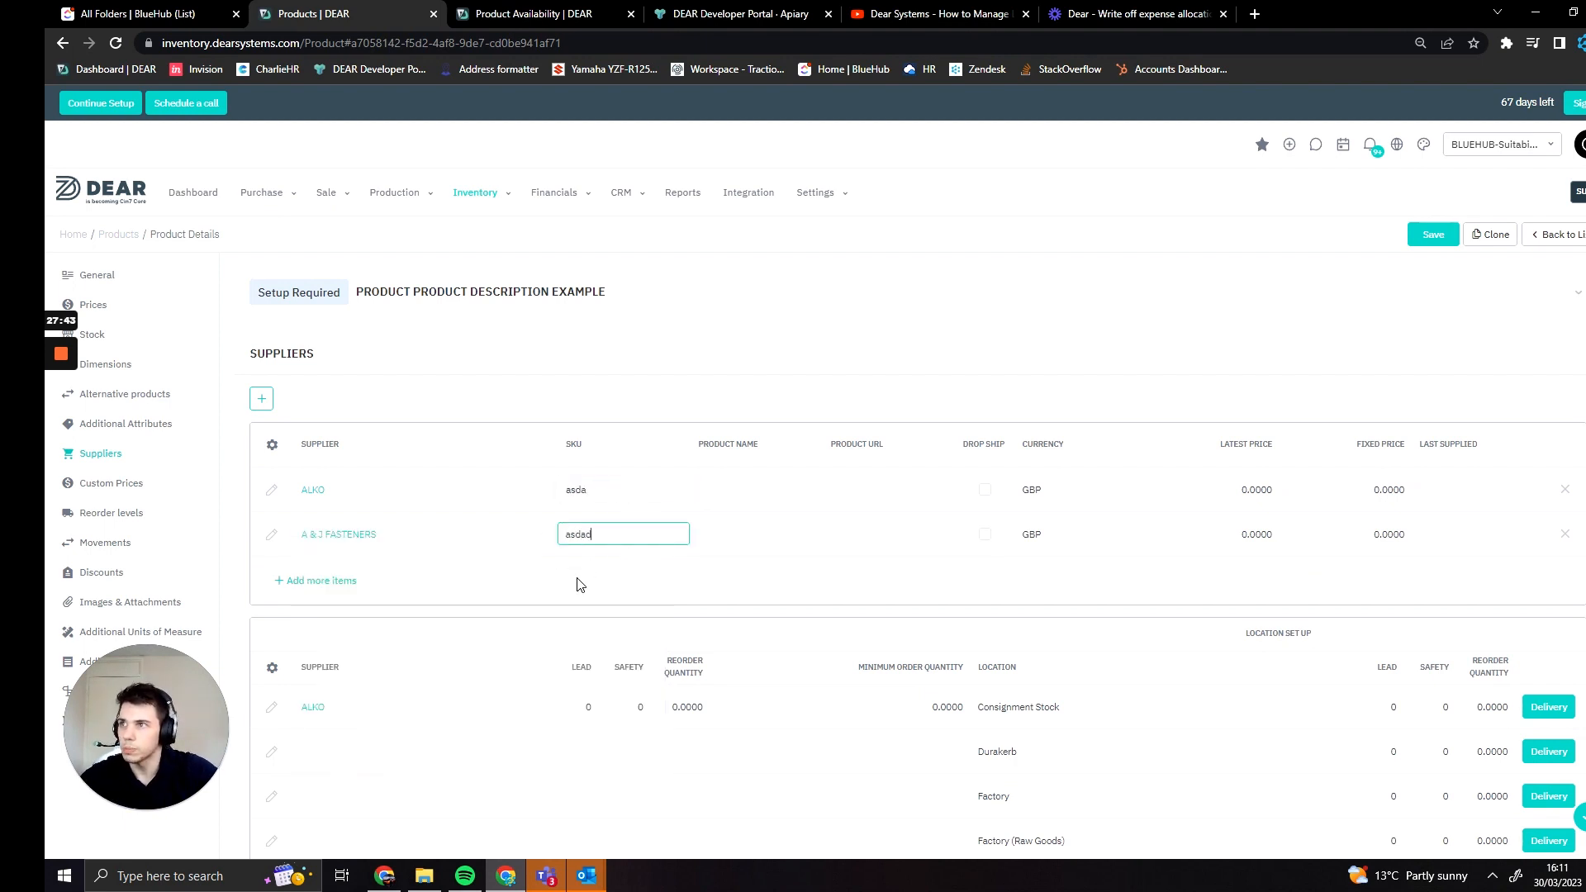
click(581, 585)
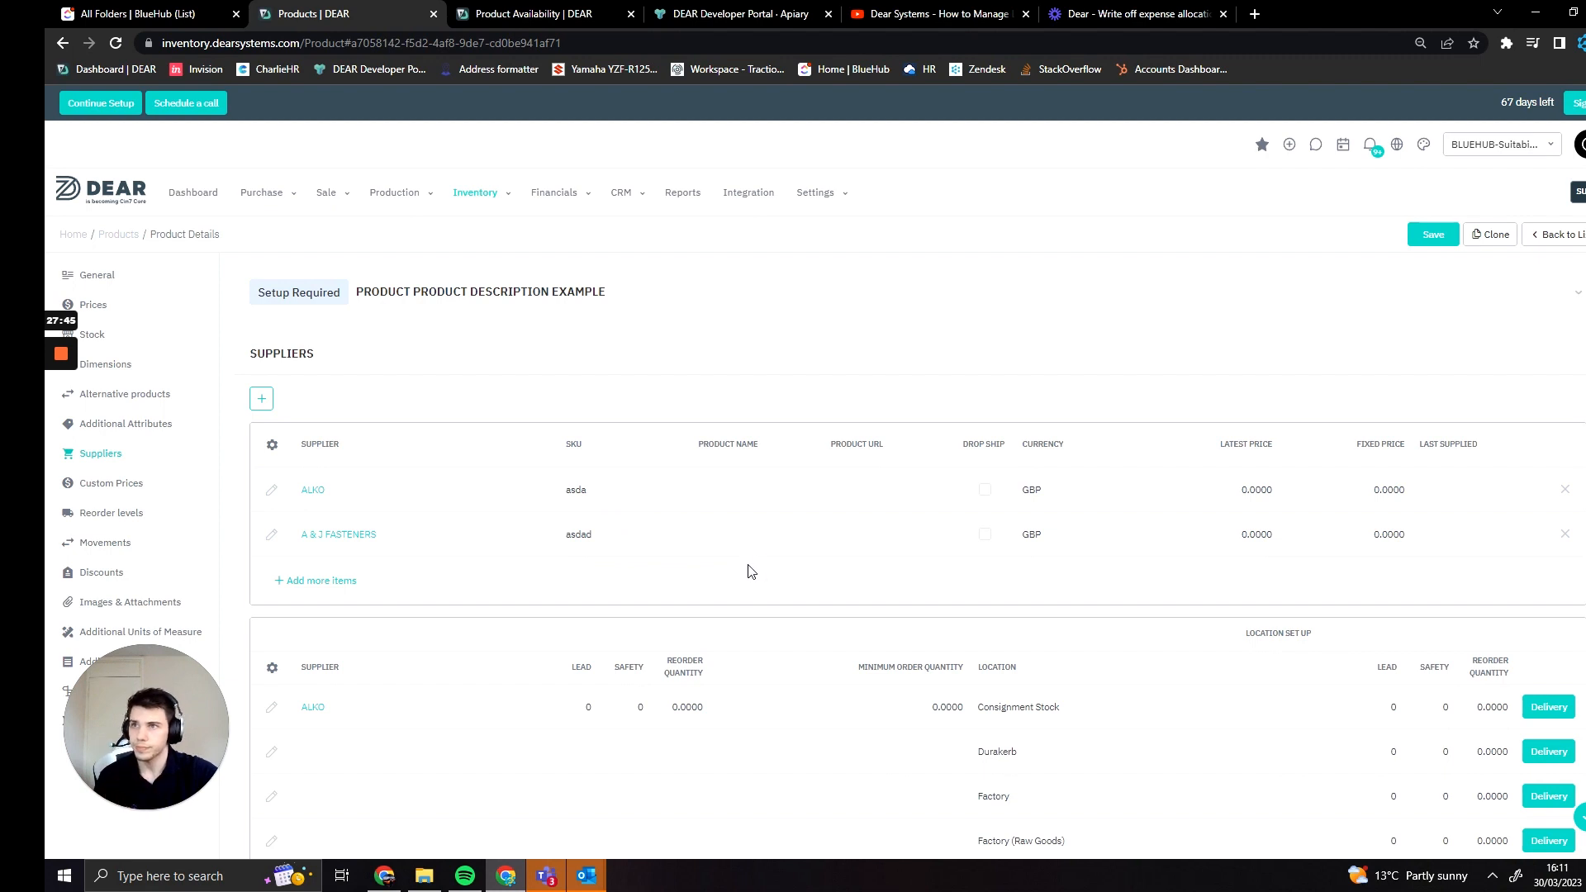
- Remove A & J FASTENERS from the product's suppliers
click(1565, 535)
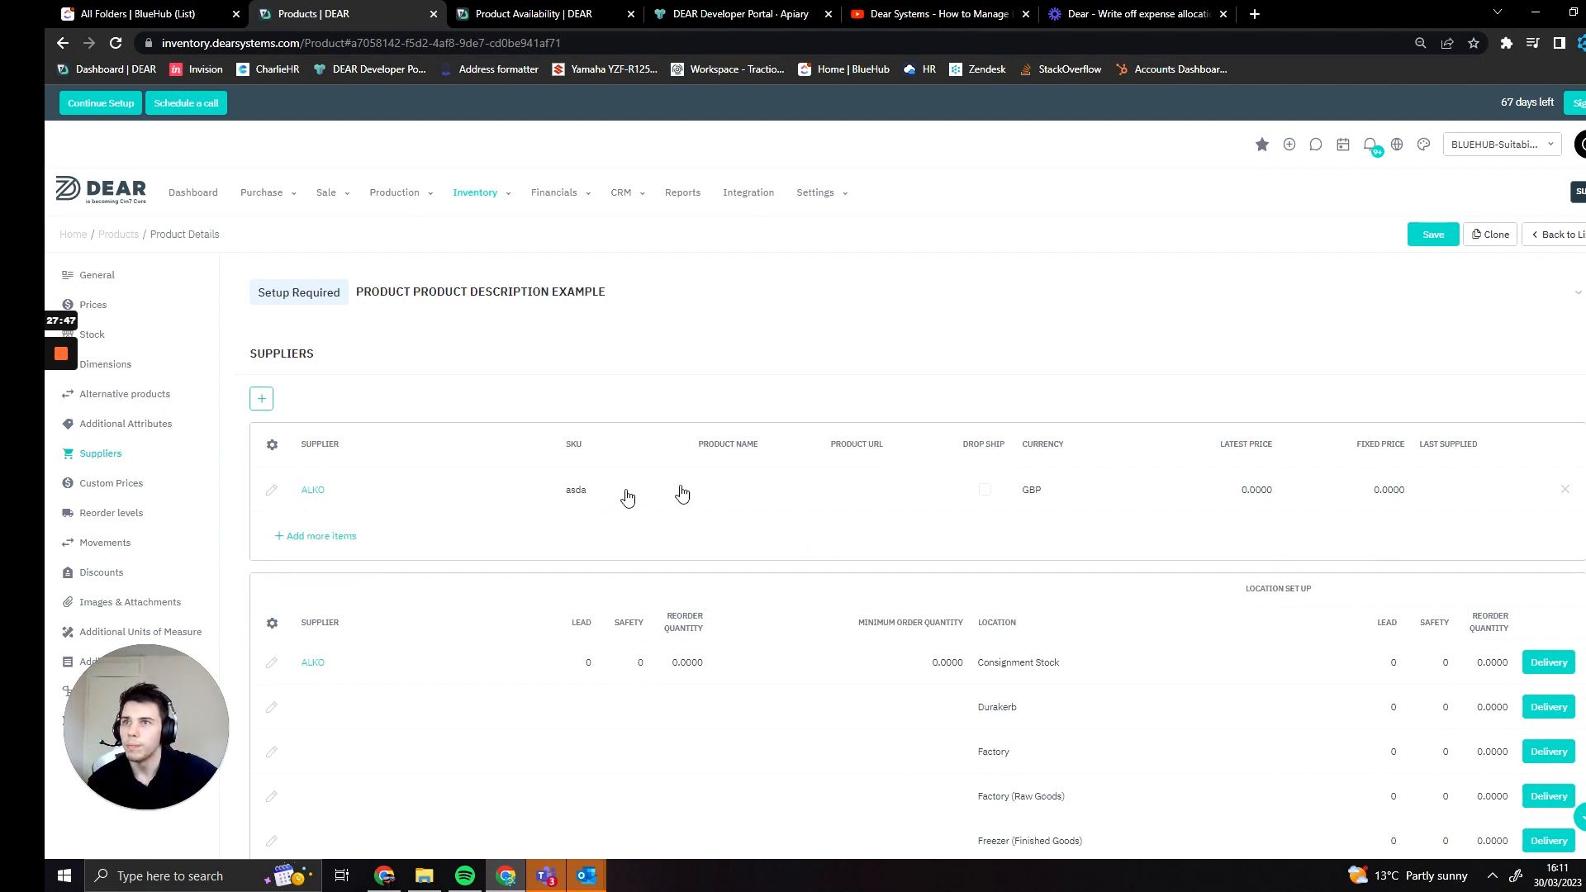
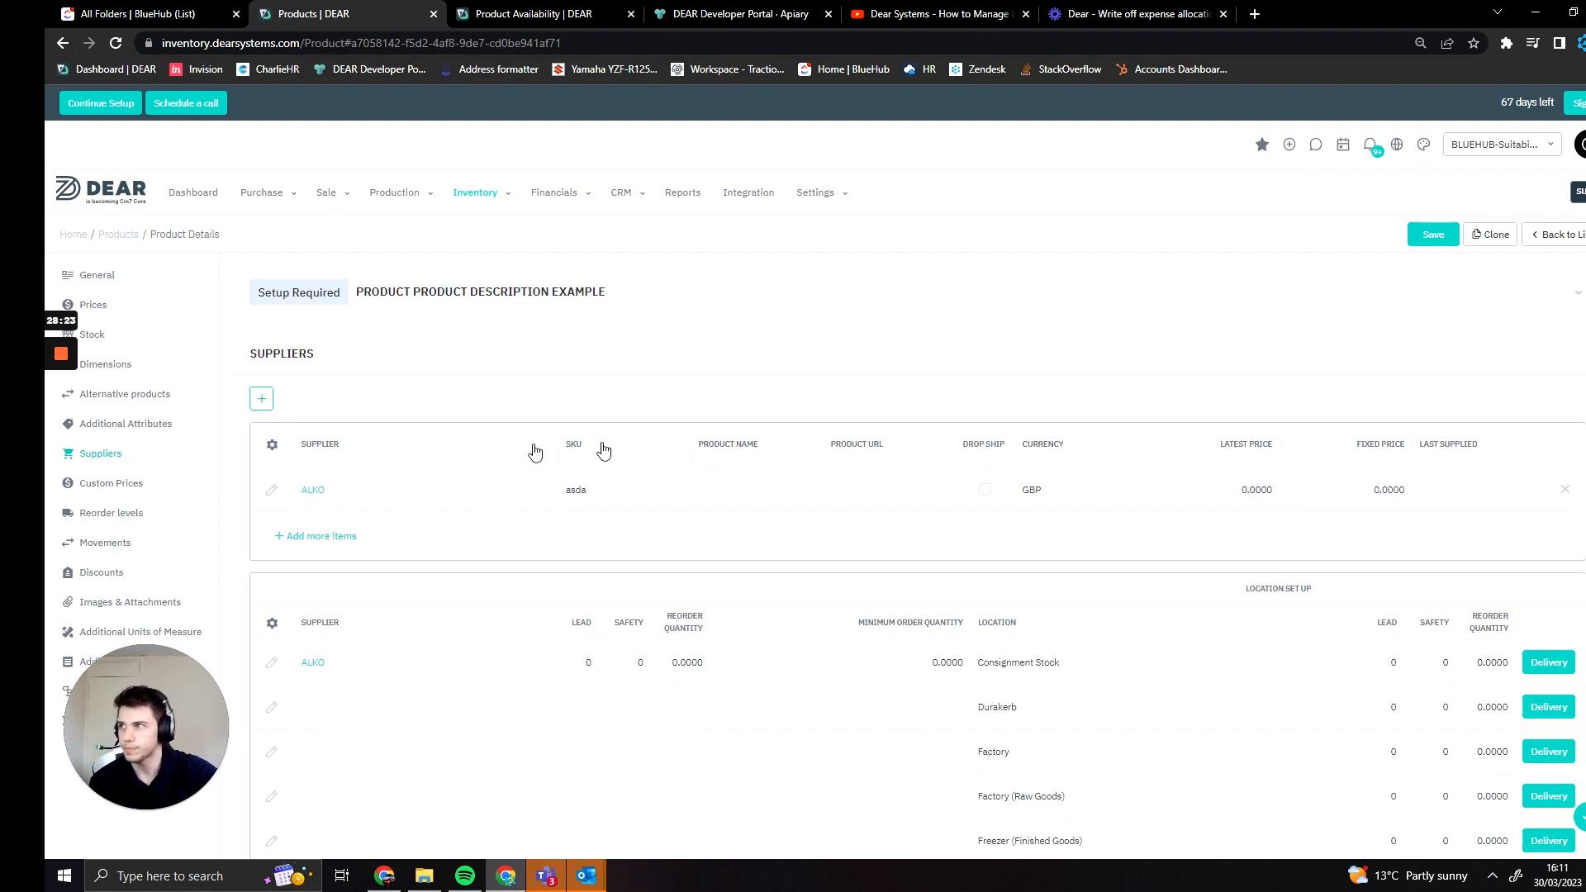
- Add a custom price entry for the customer Basket Case
click(145, 485)
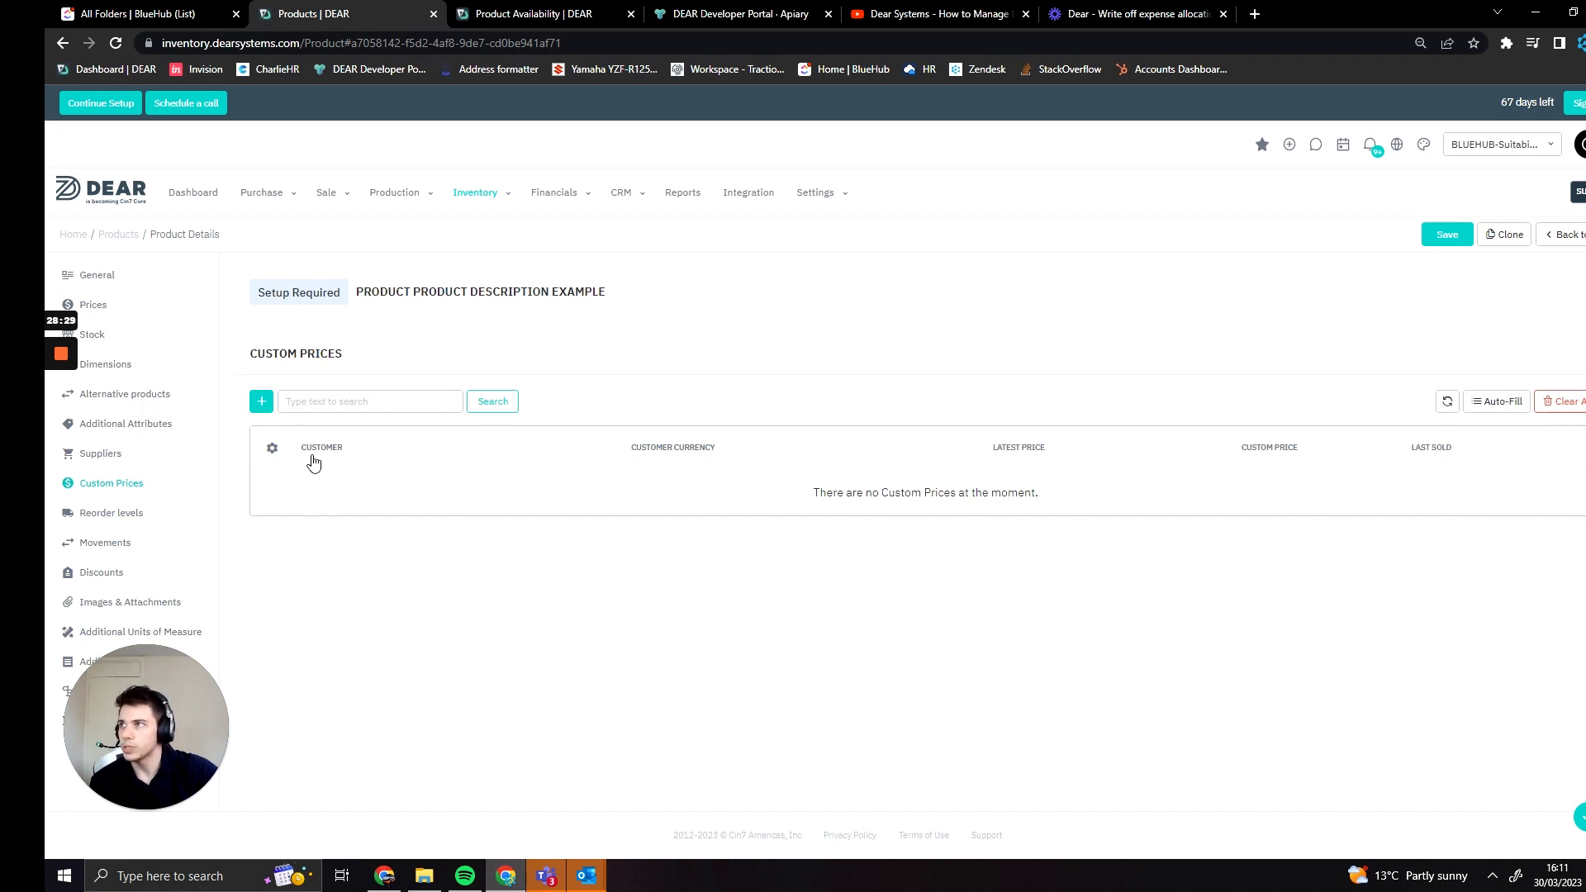
click(262, 405)
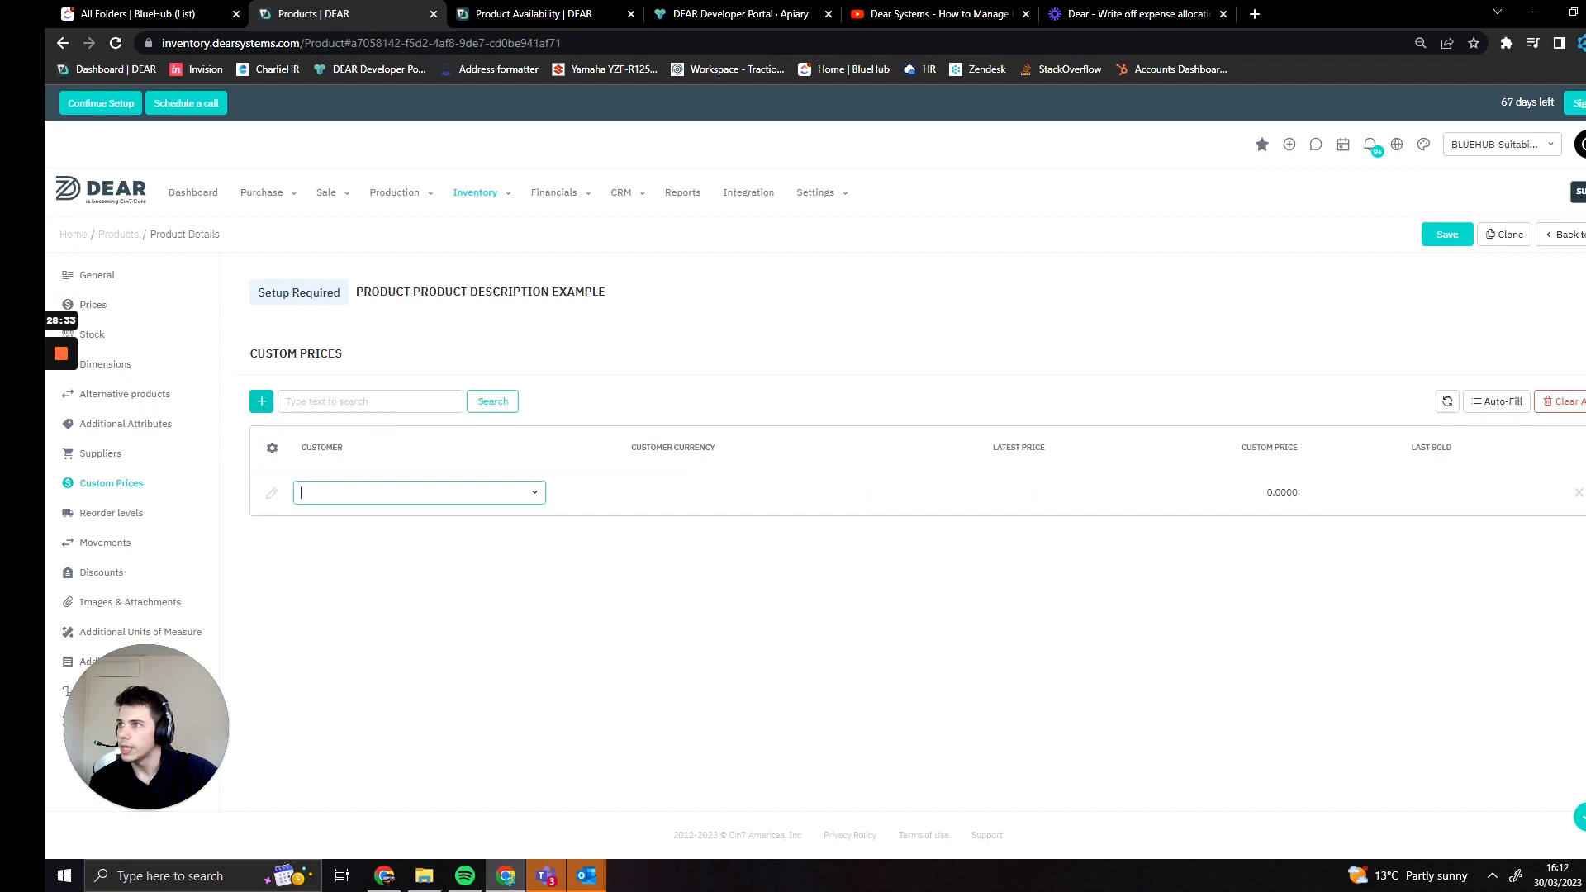
click(505, 498)
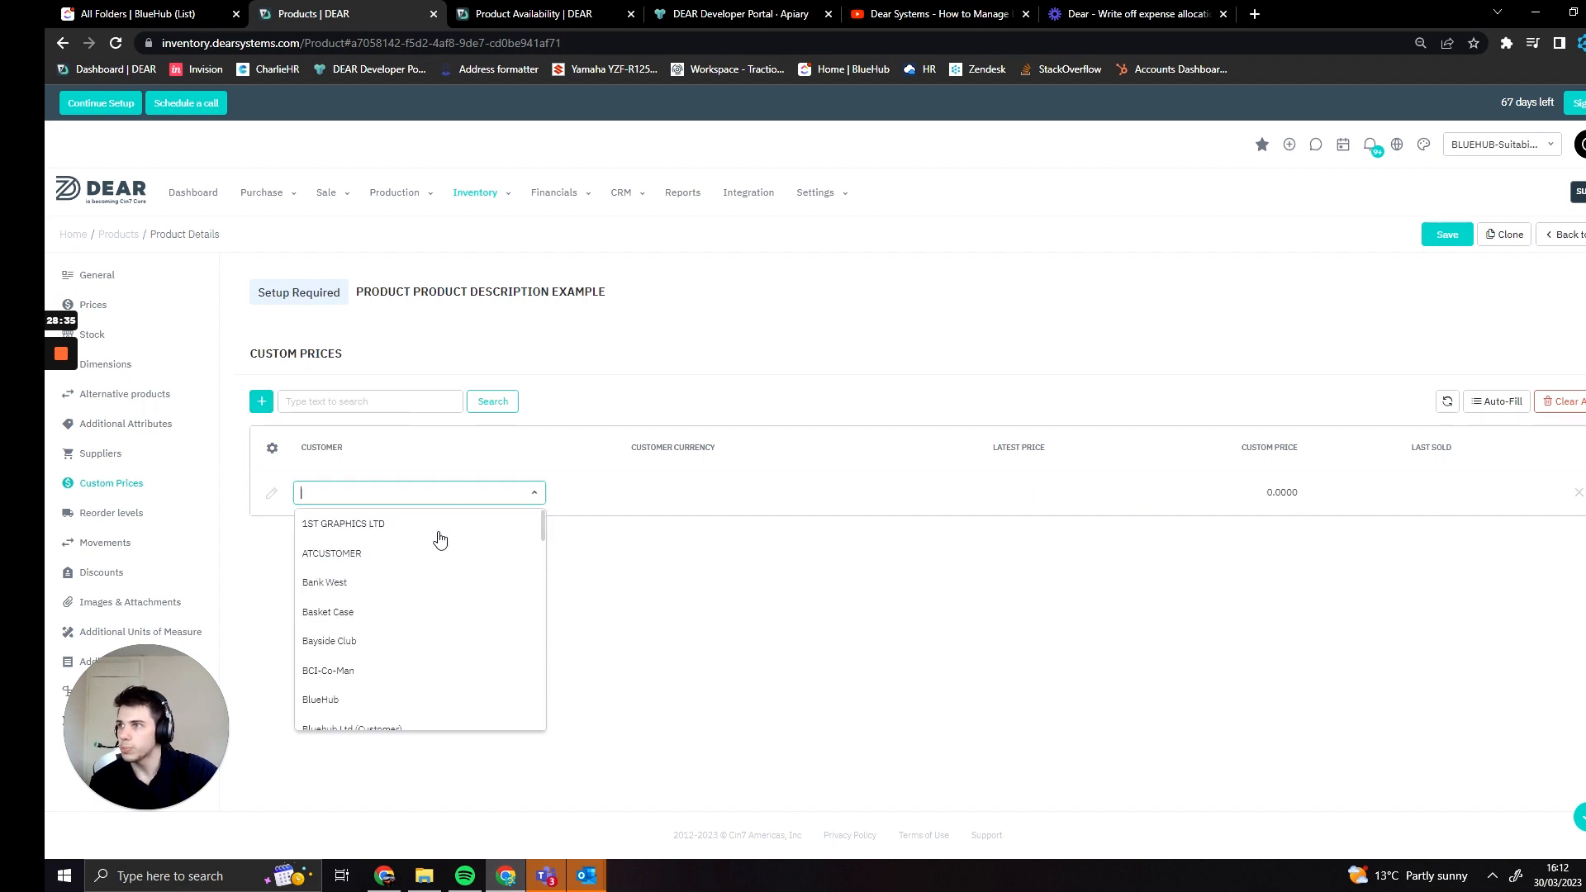
click(419, 613)
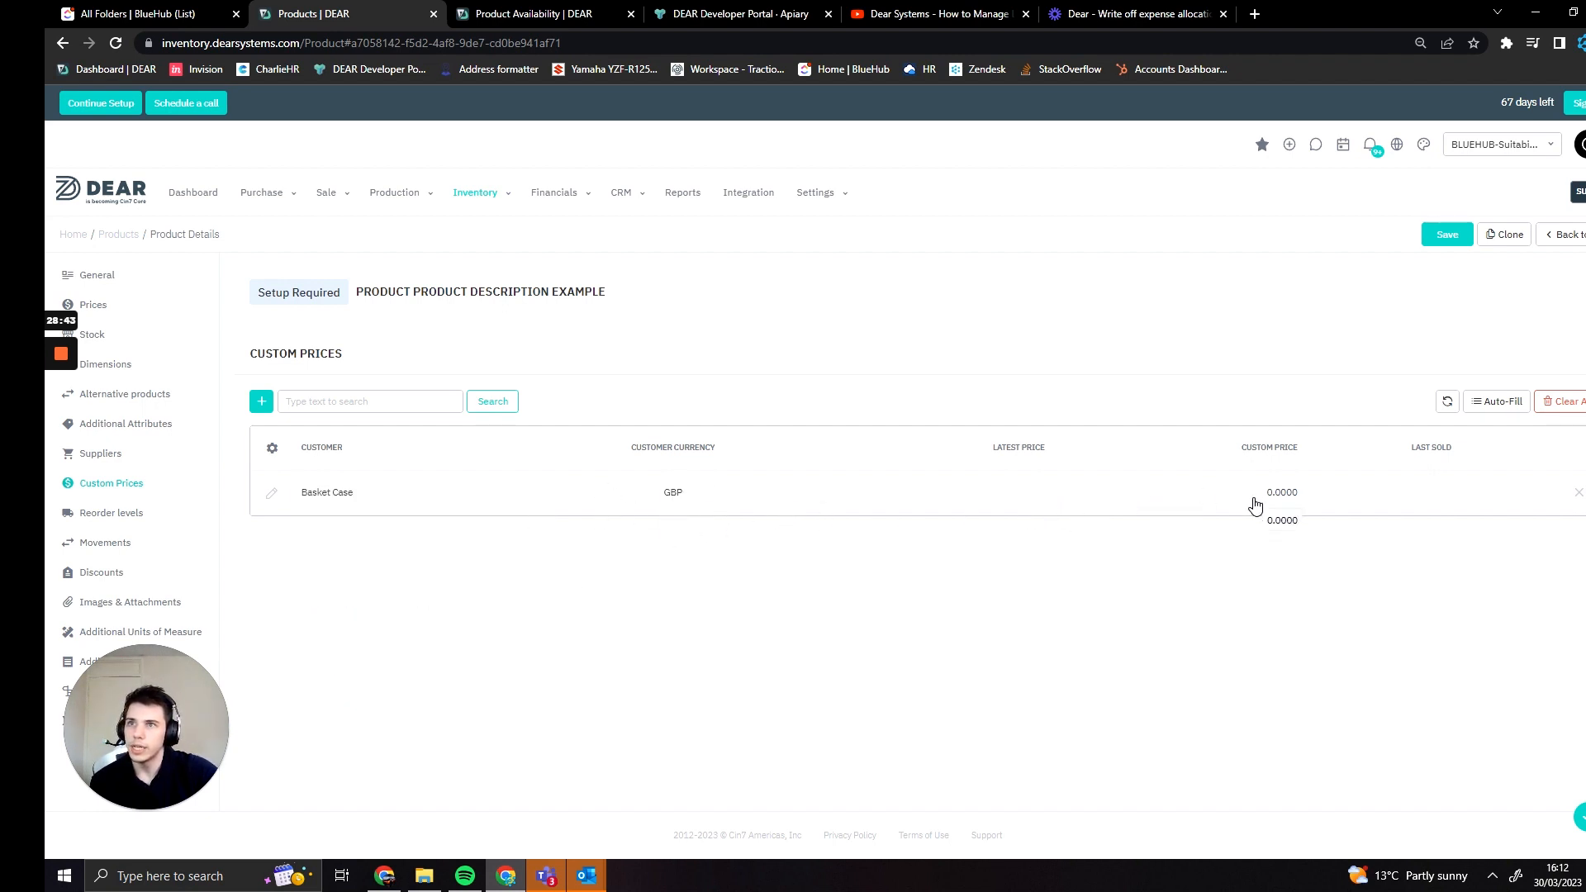
- Inspect Basket Case's Latest Price and Custom Price fields without entering a value
click(1070, 503)
click(995, 492)
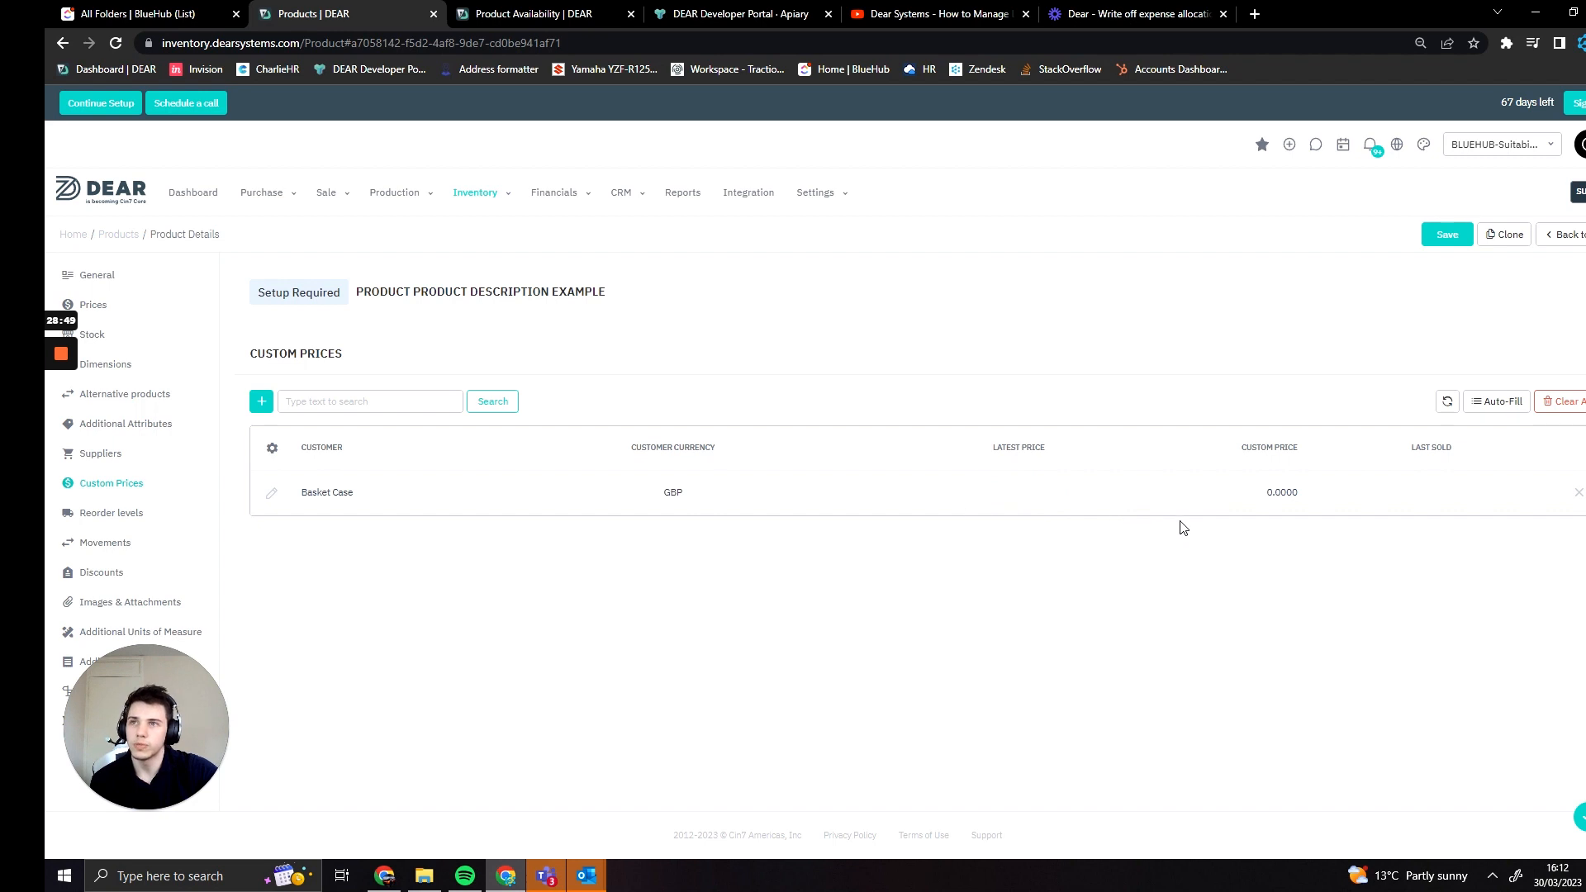
click(1259, 503)
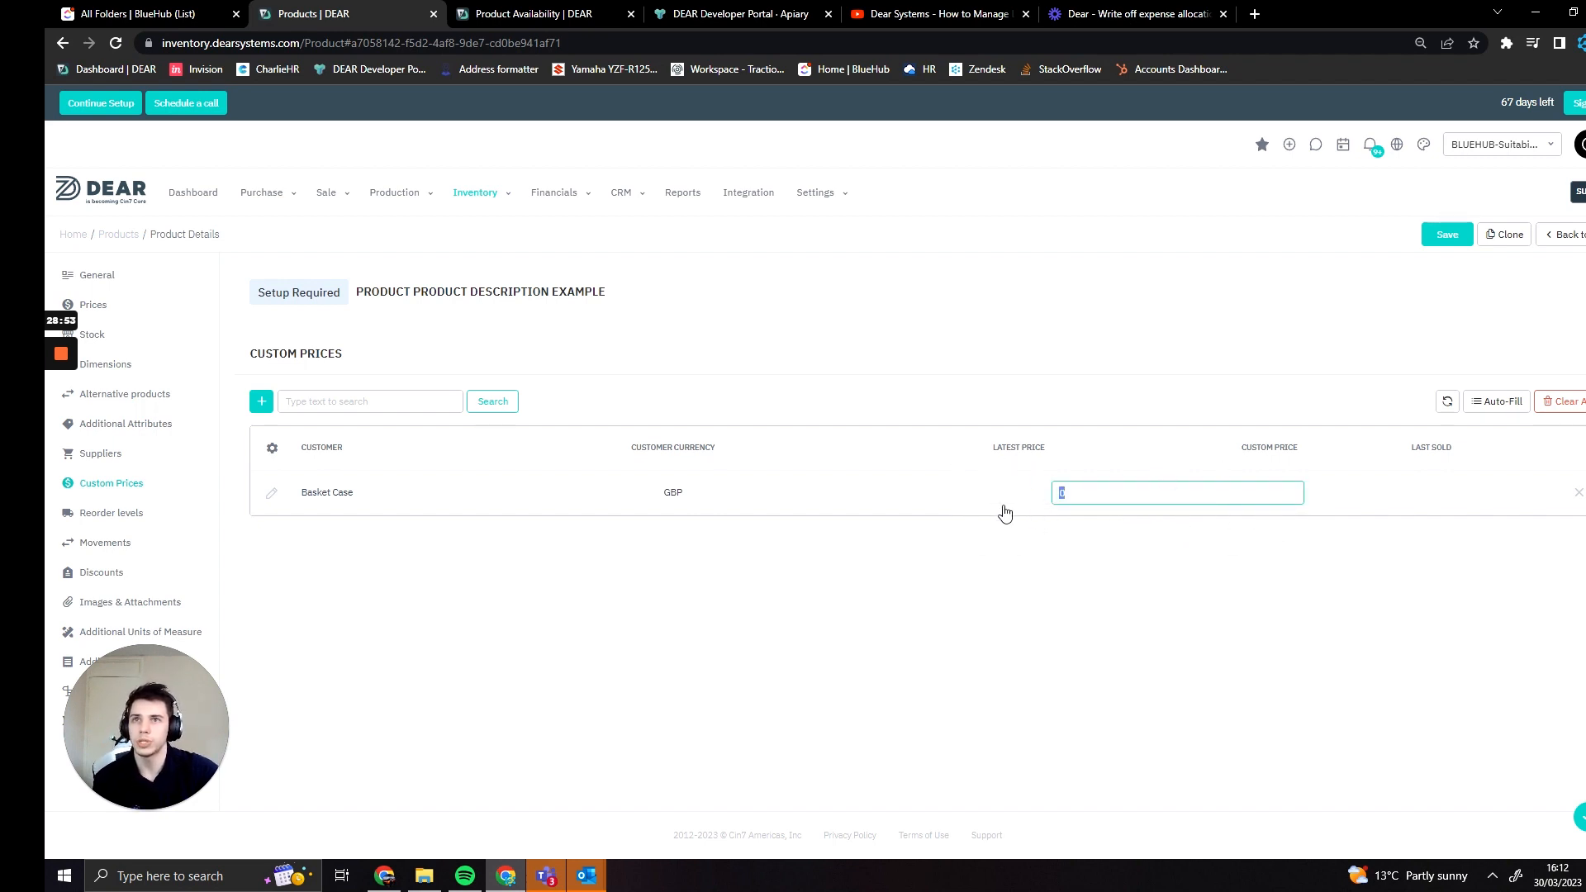
click(943, 552)
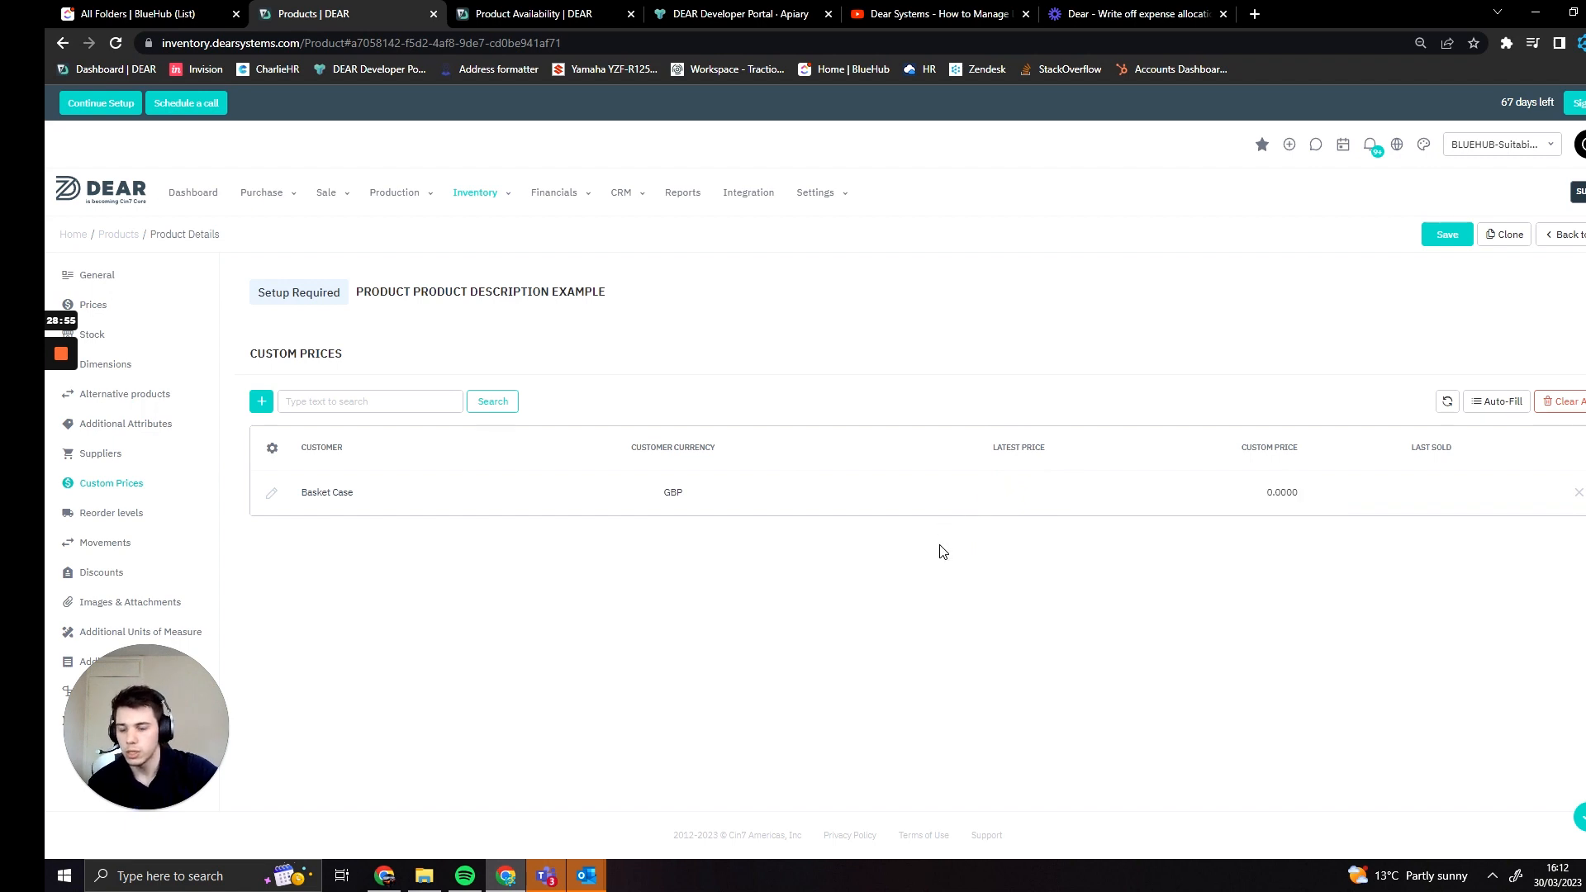
- Run Auto-Fill for the custom prices, accepting the loss of unsaved custom price changes
click(1499, 401)
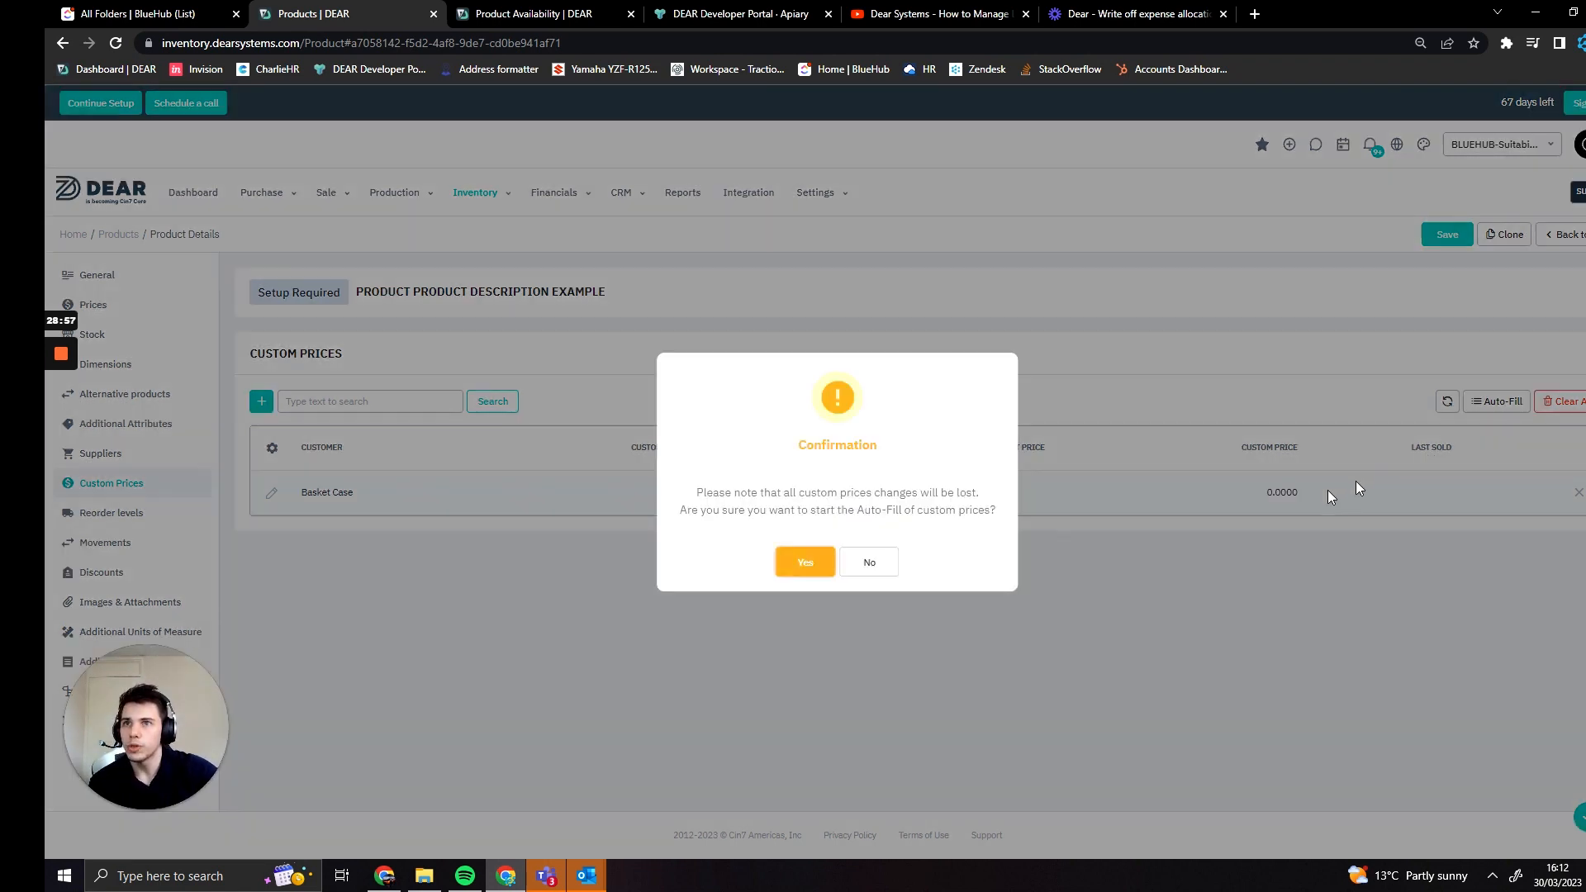
click(802, 561)
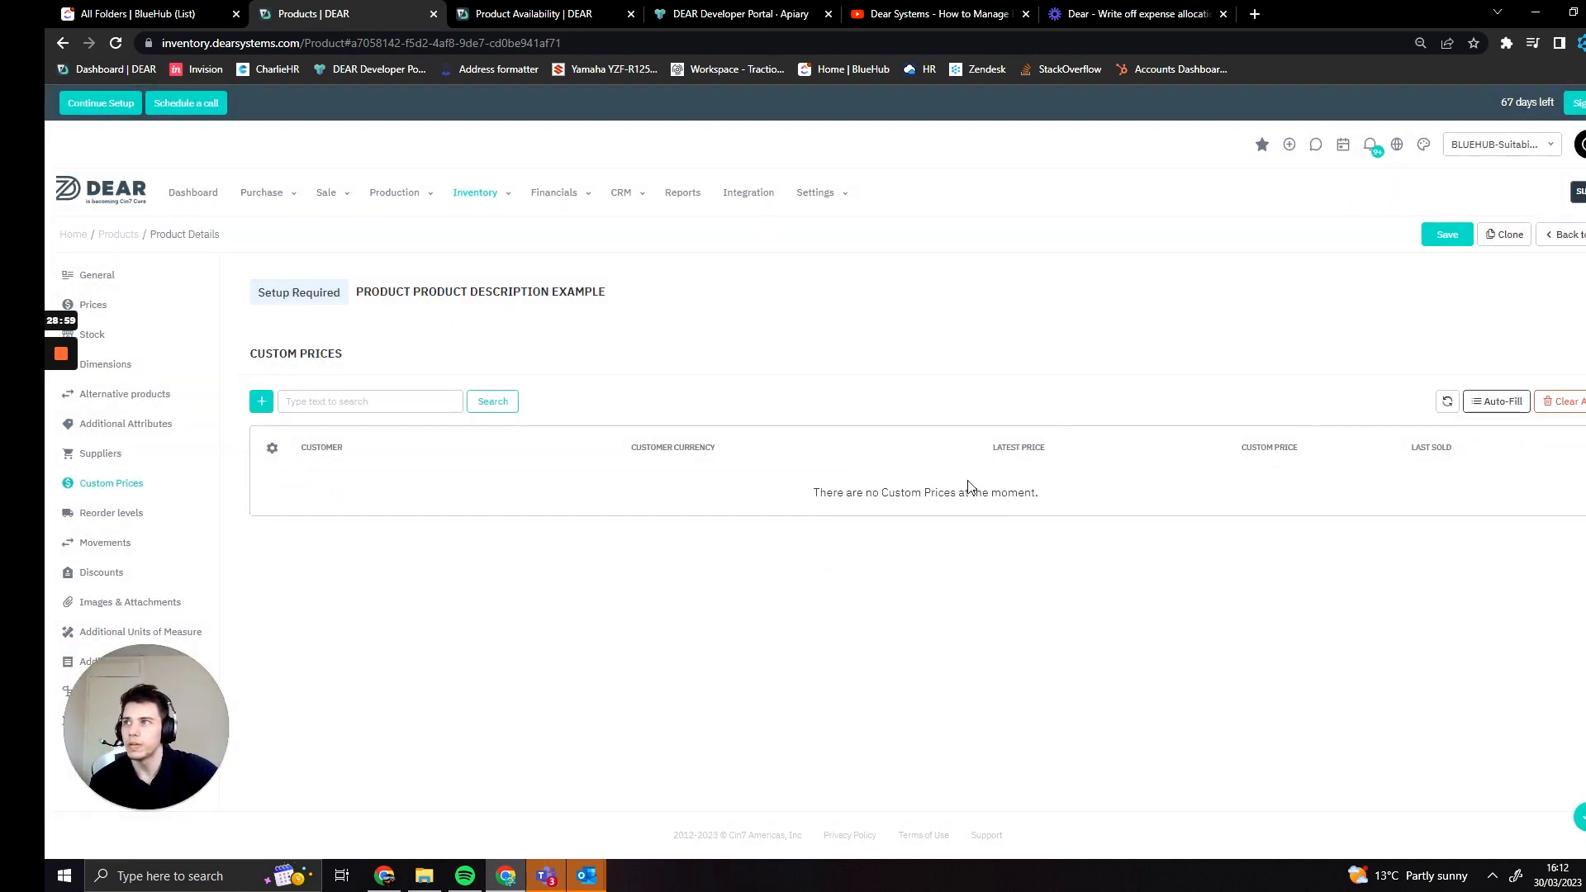
- Add a custom price entry for the customer ATCUSTOMER
click(261, 402)
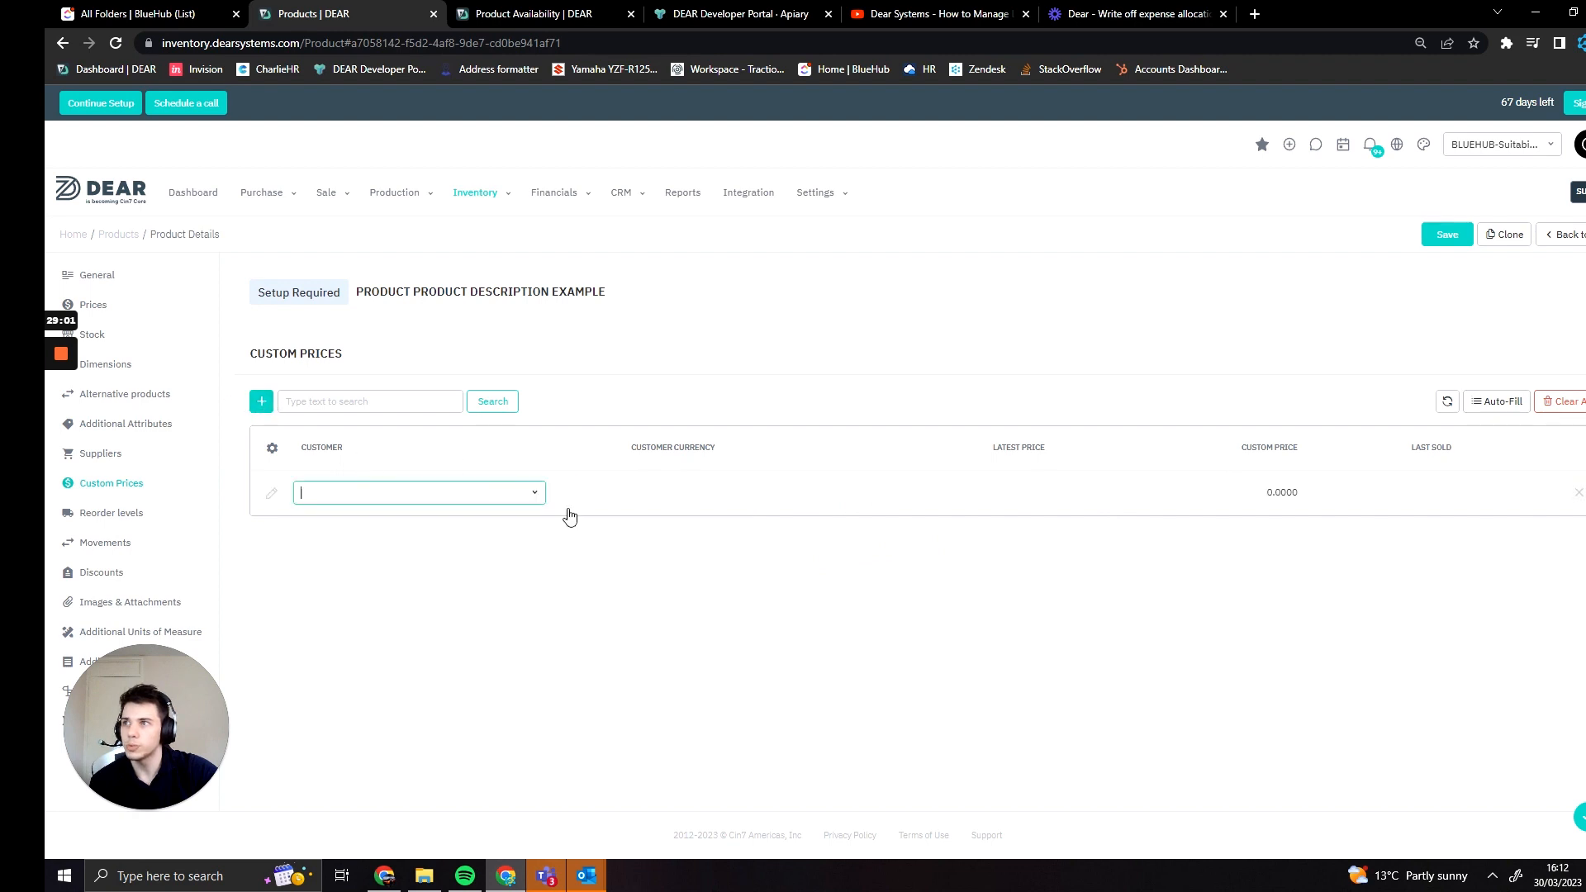
click(529, 493)
click(428, 558)
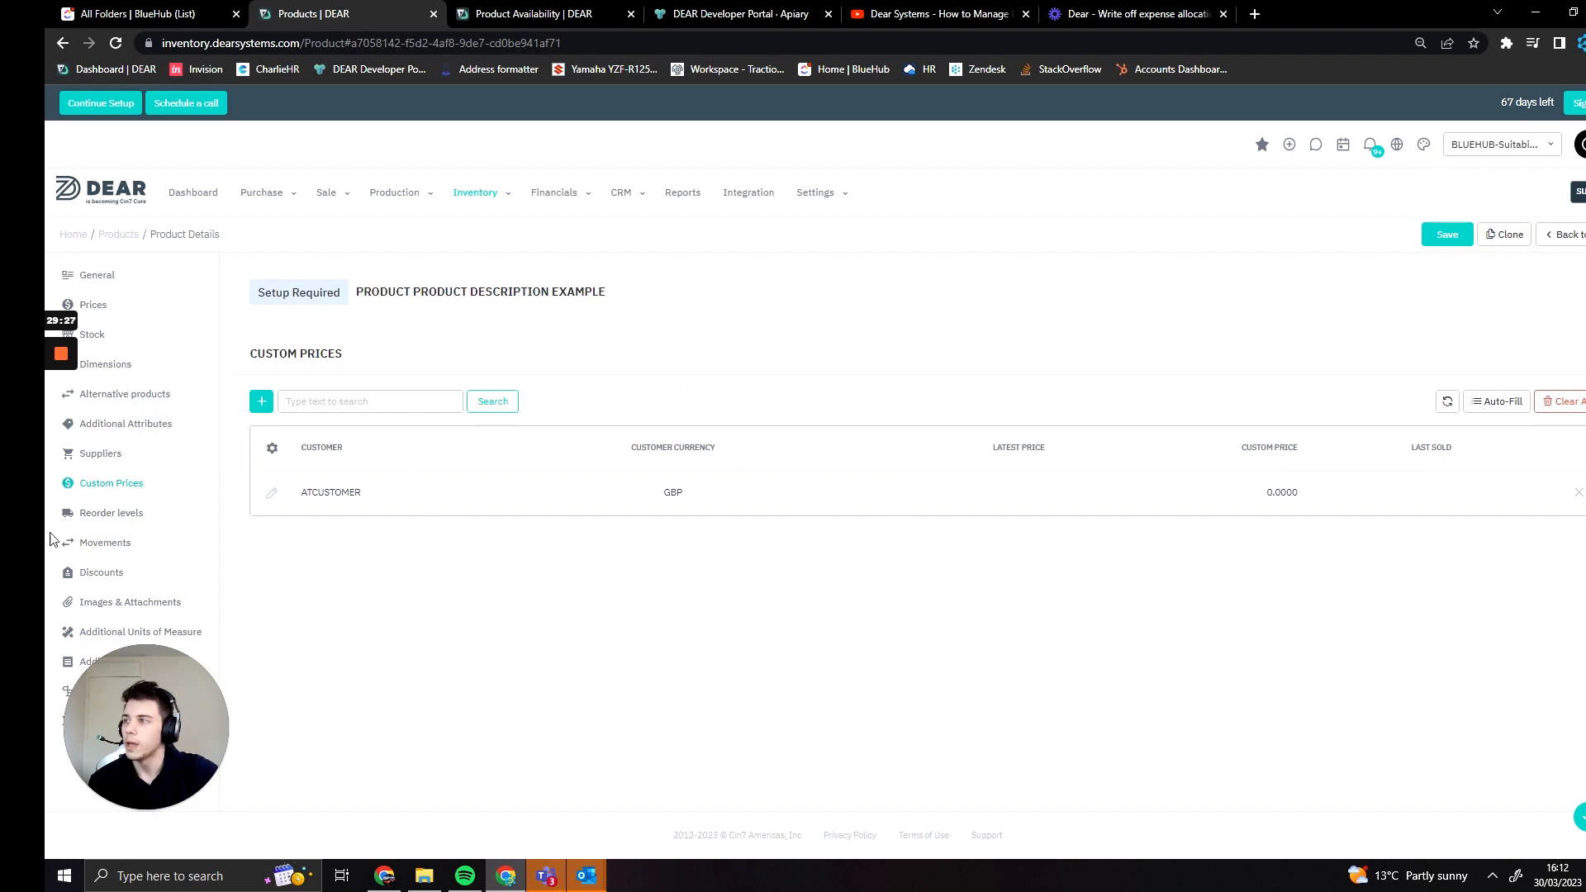
- Add a blank row to the product's reorder levels to inspect its Reorder Quantity field, and remove the row
click(126, 516)
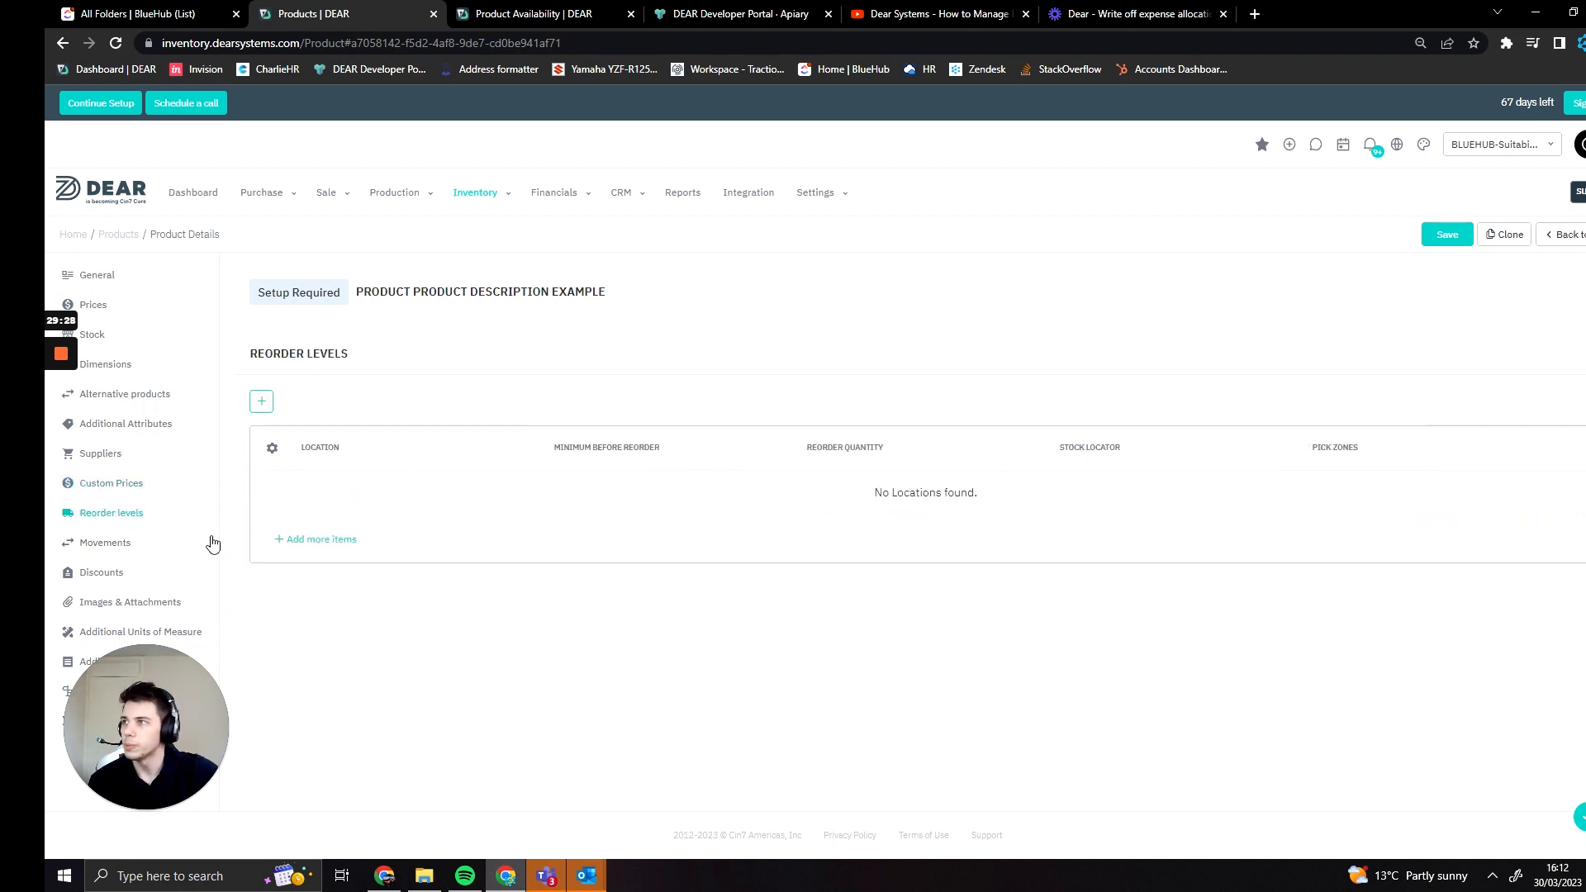
click(262, 402)
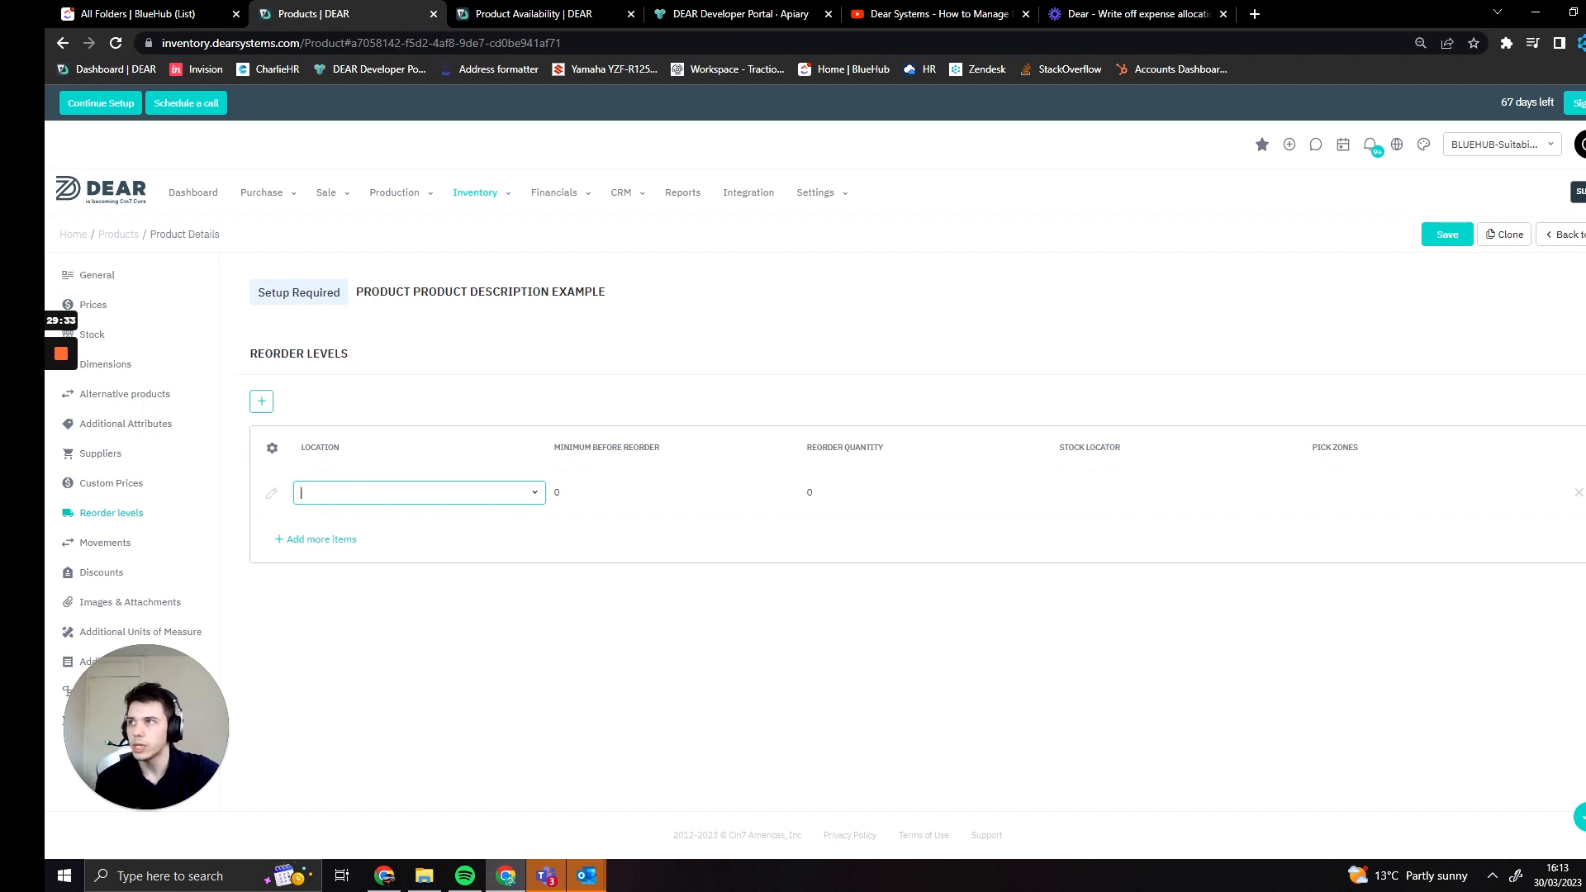
click(598, 499)
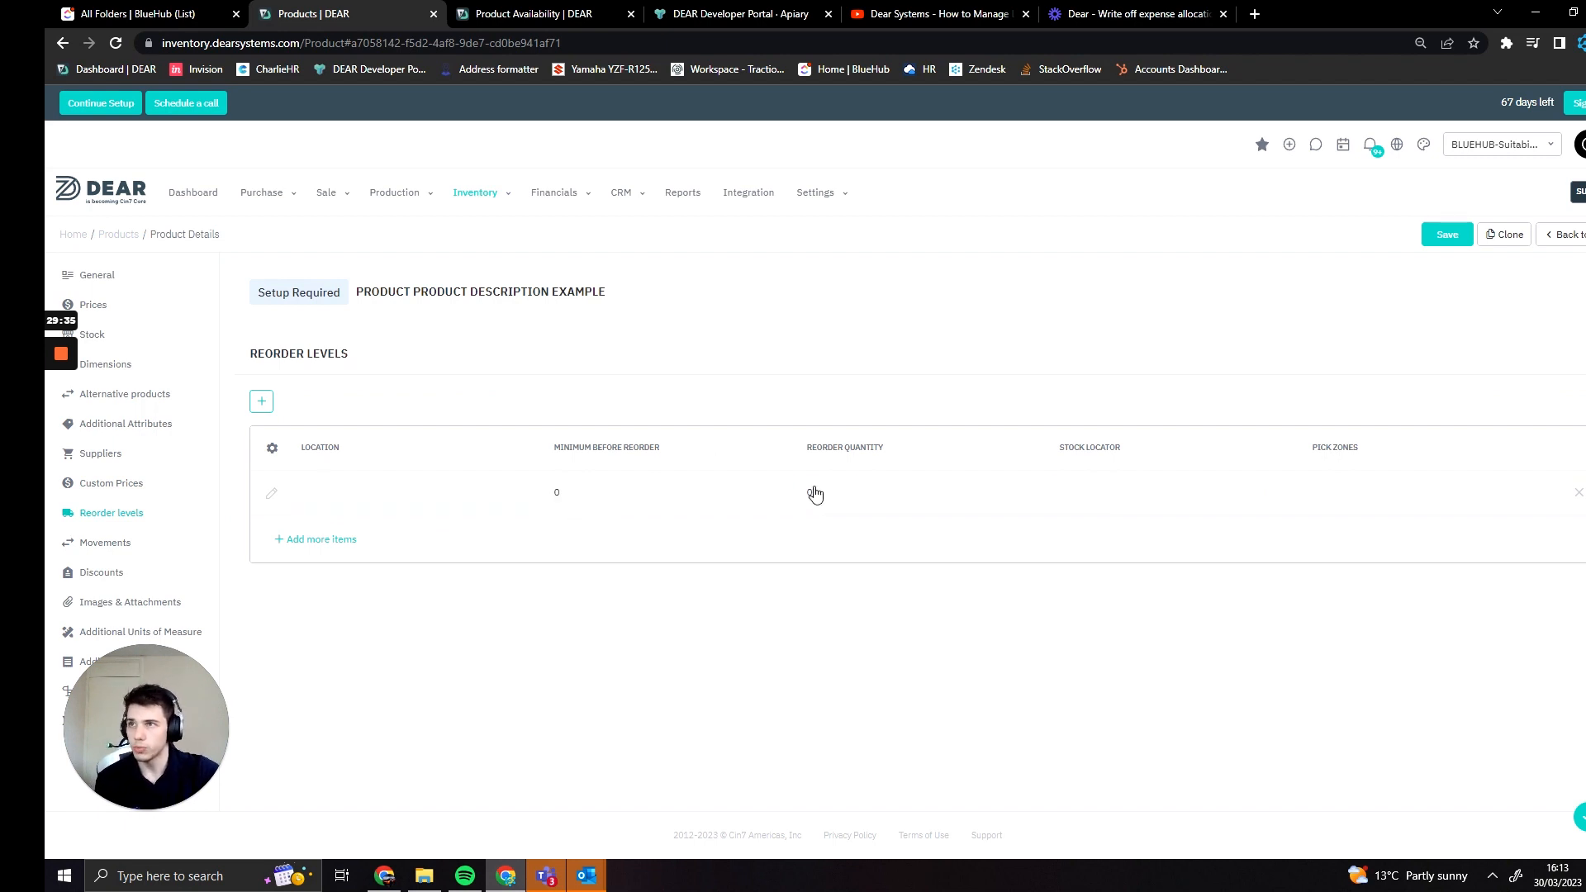
click(810, 493)
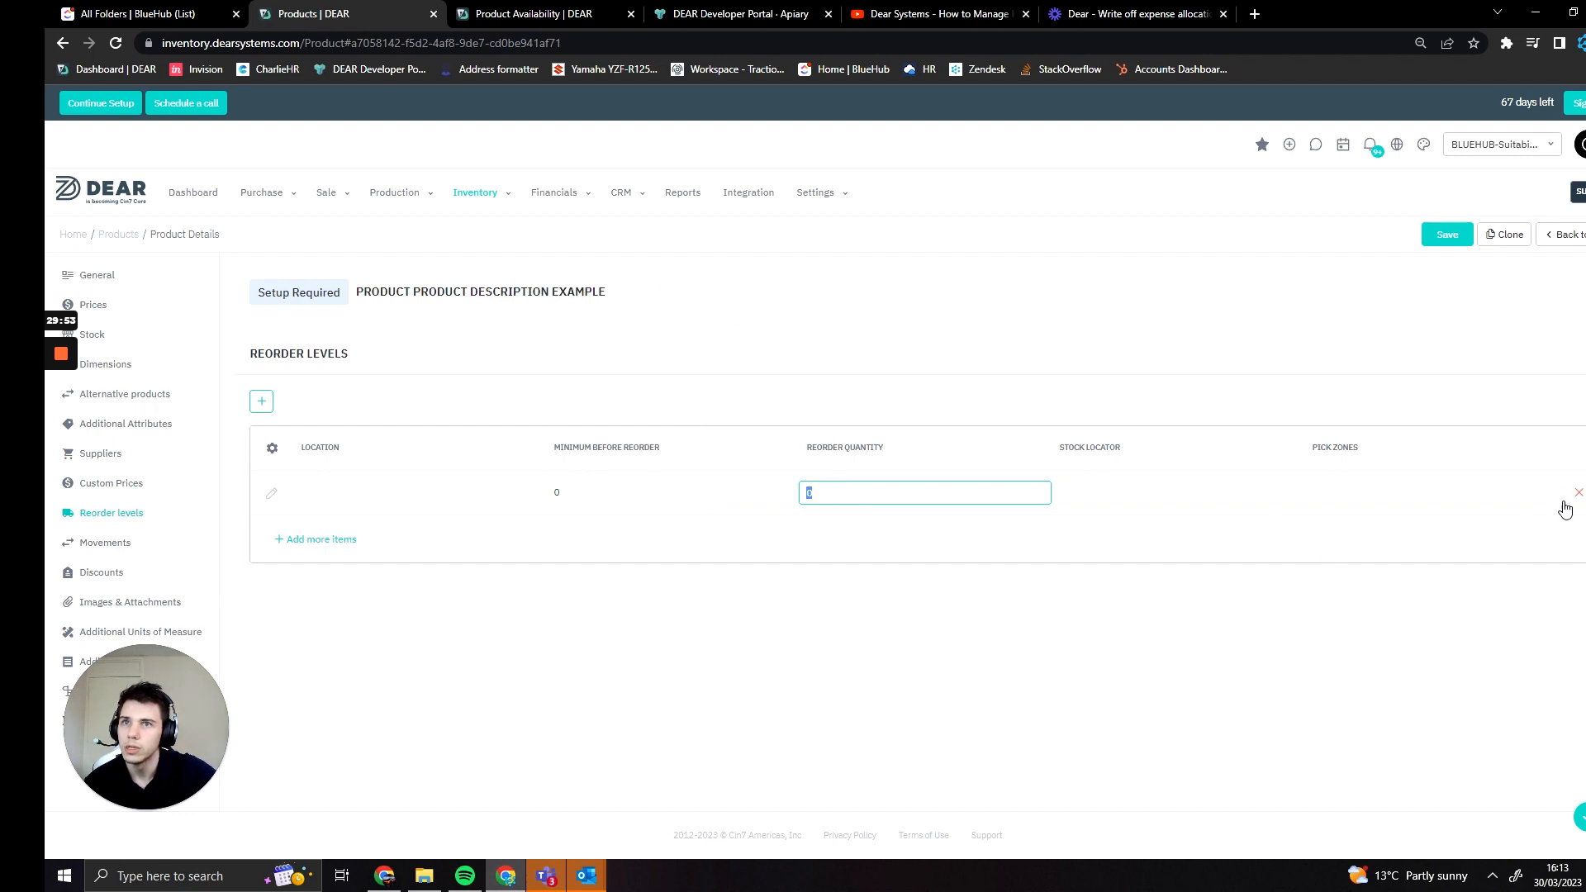
click(1579, 493)
- Review the product's Movements section and its display options for quantity, cost and availability changes without changing the selection
click(105, 543)
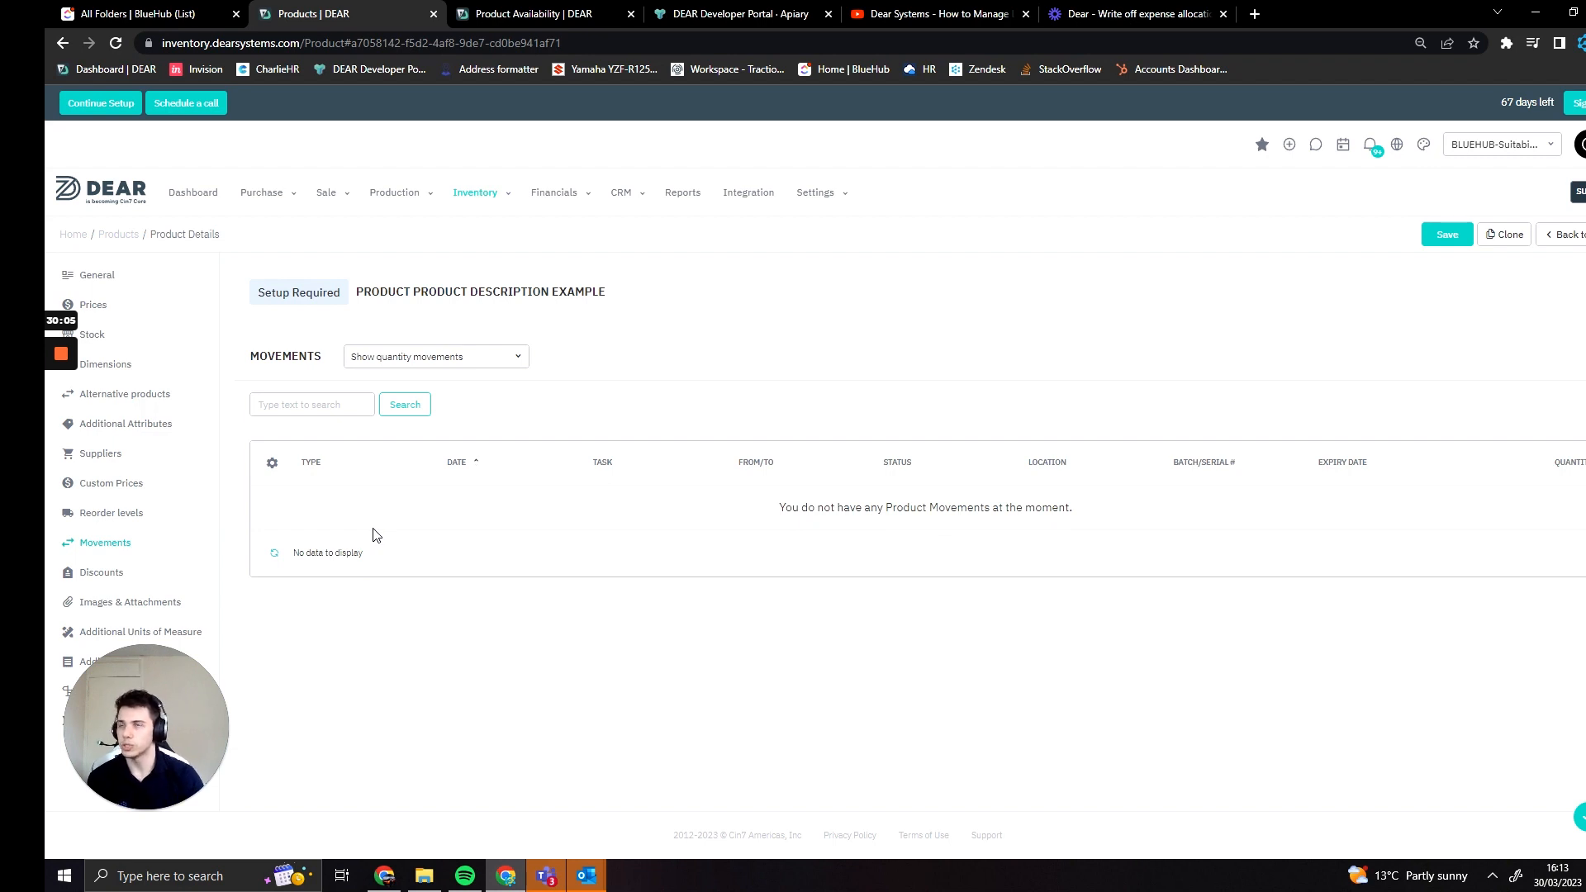
click(436, 357)
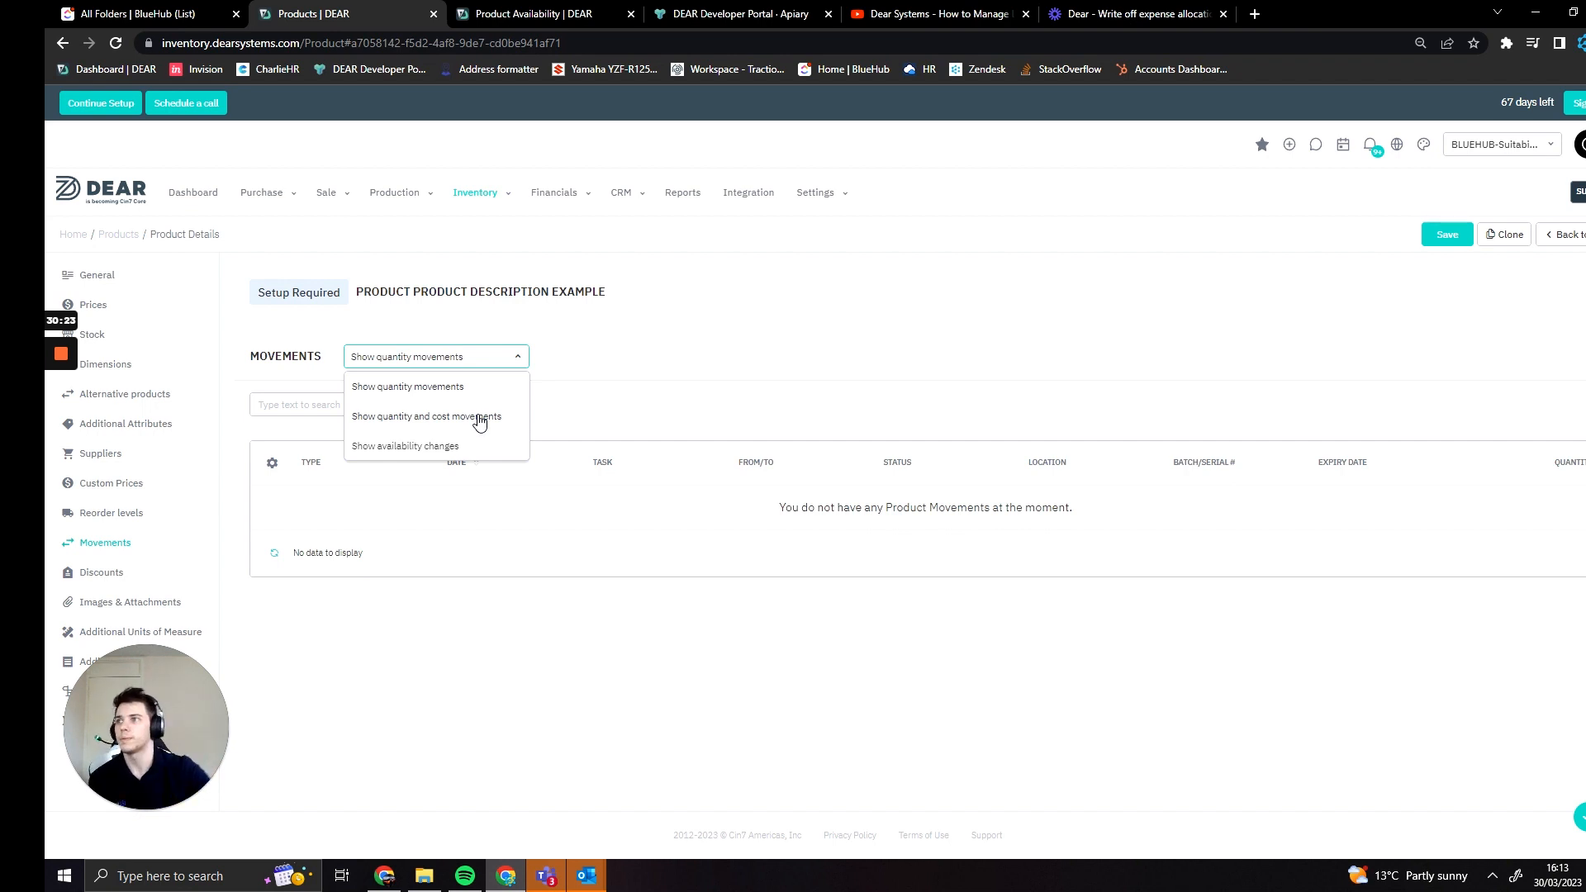
click(504, 696)
- Add an entry for the customer ATCUSTOMER to the product's Discounts section and view the discount options it offers
click(114, 573)
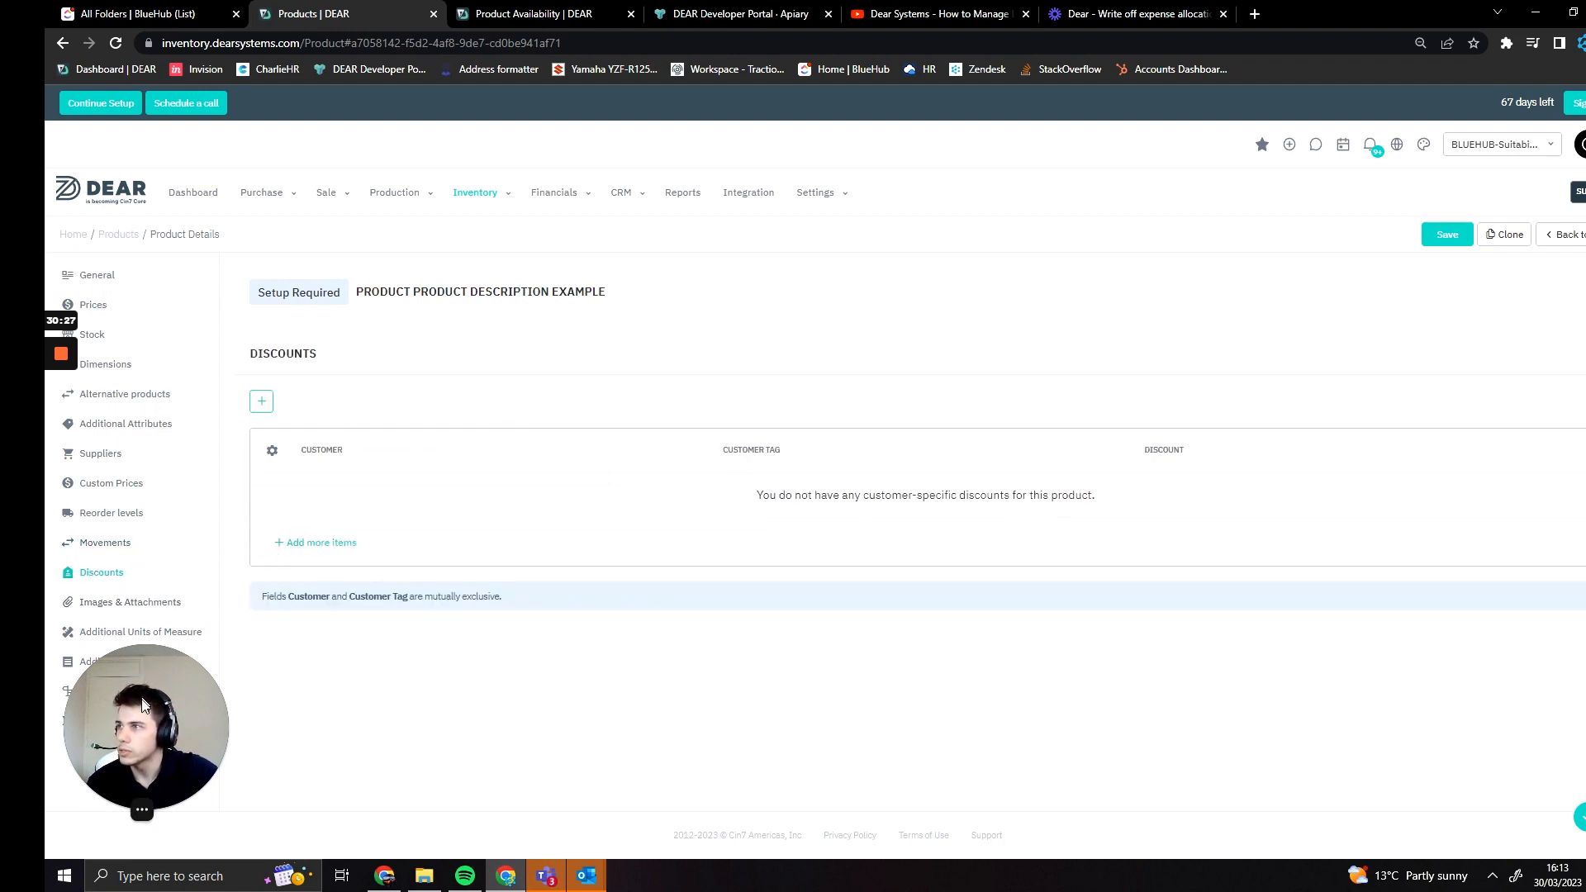
mouse_move(127, 718)
mouse_down()
mouse_move(153, 737)
mouse_move(126, 741)
mouse_up()
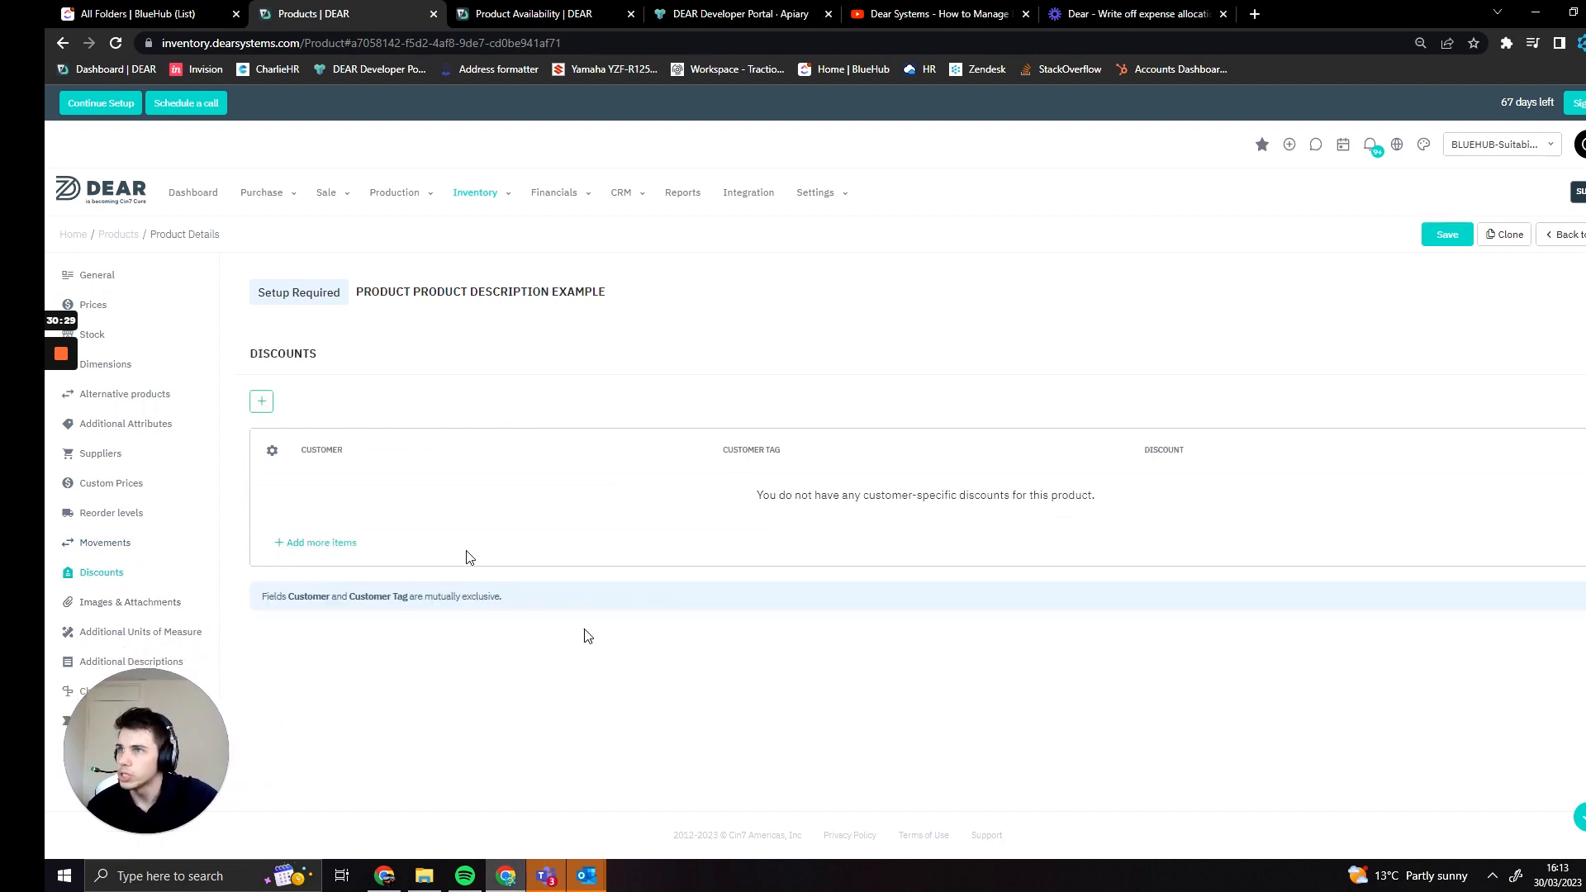
click(261, 402)
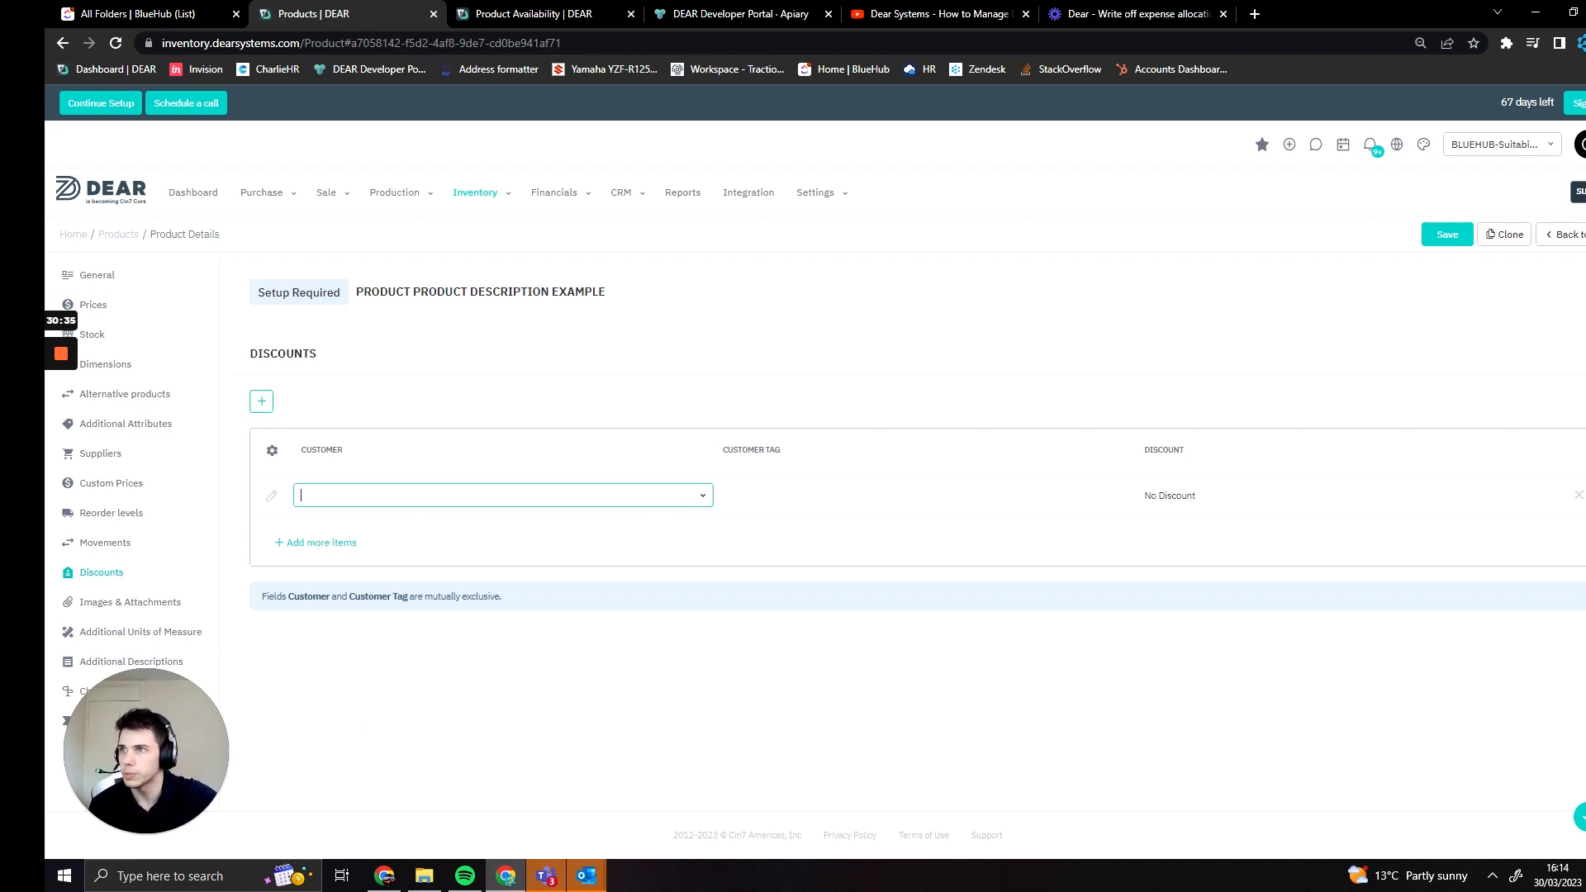
click(701, 495)
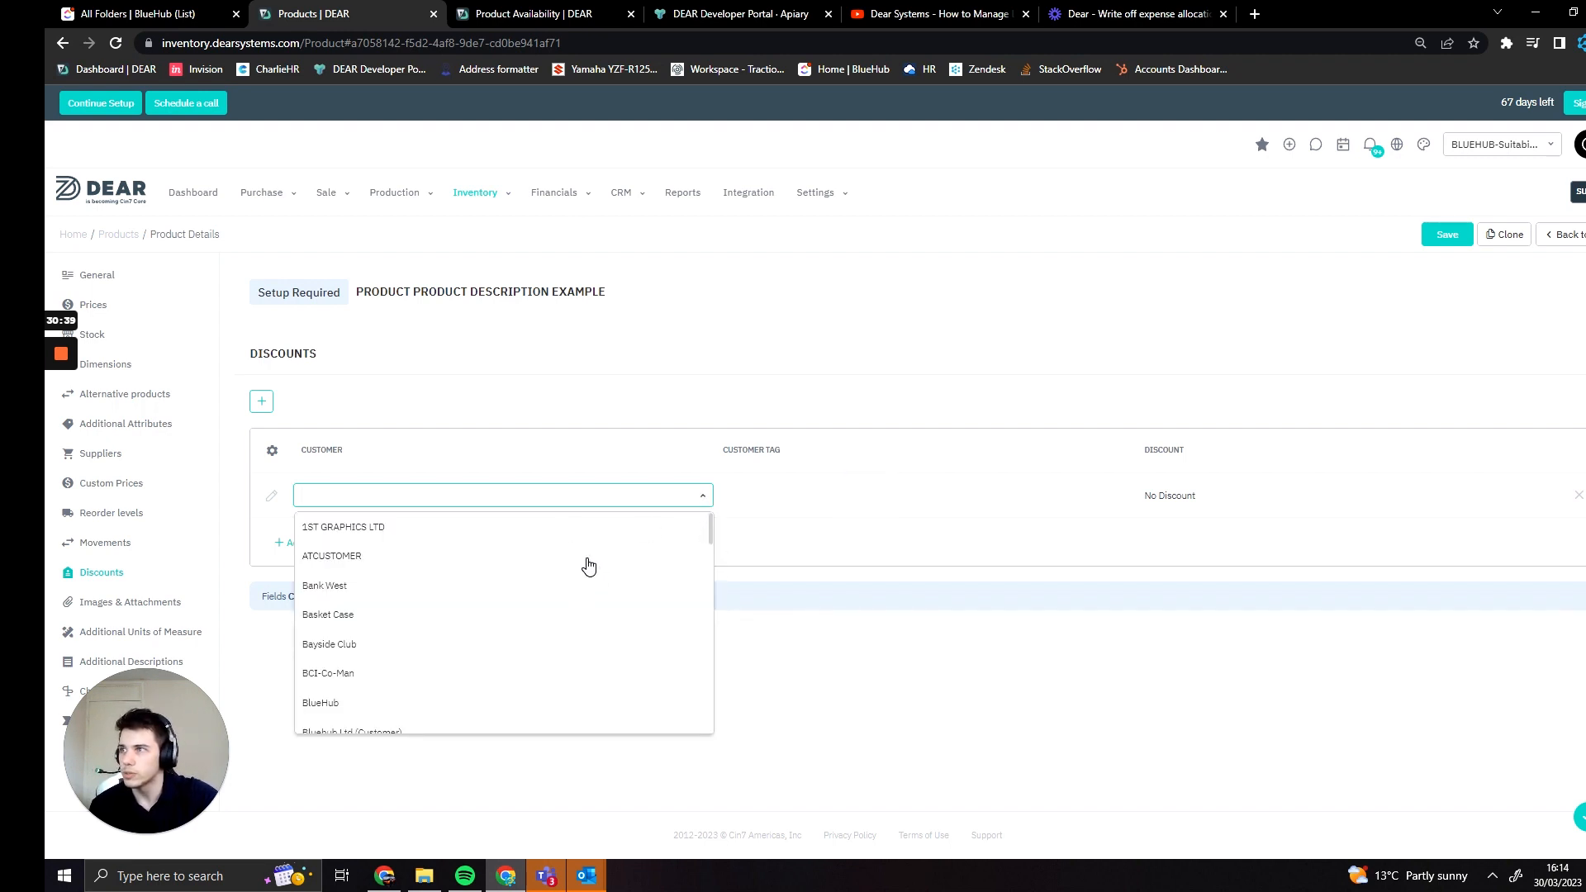
click(588, 562)
click(1242, 498)
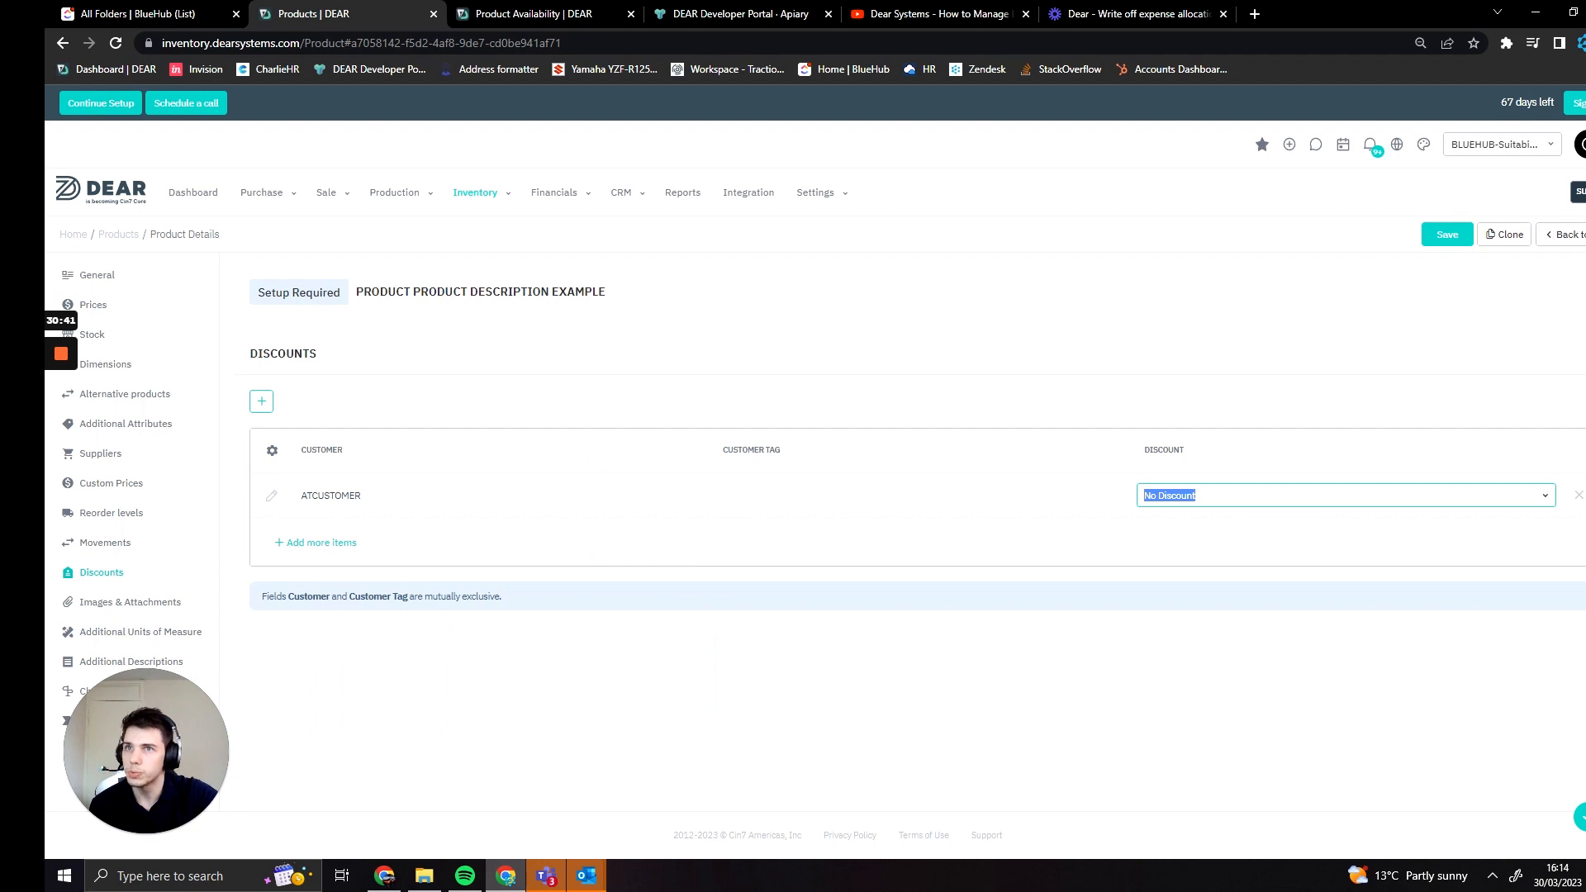
click(1545, 495)
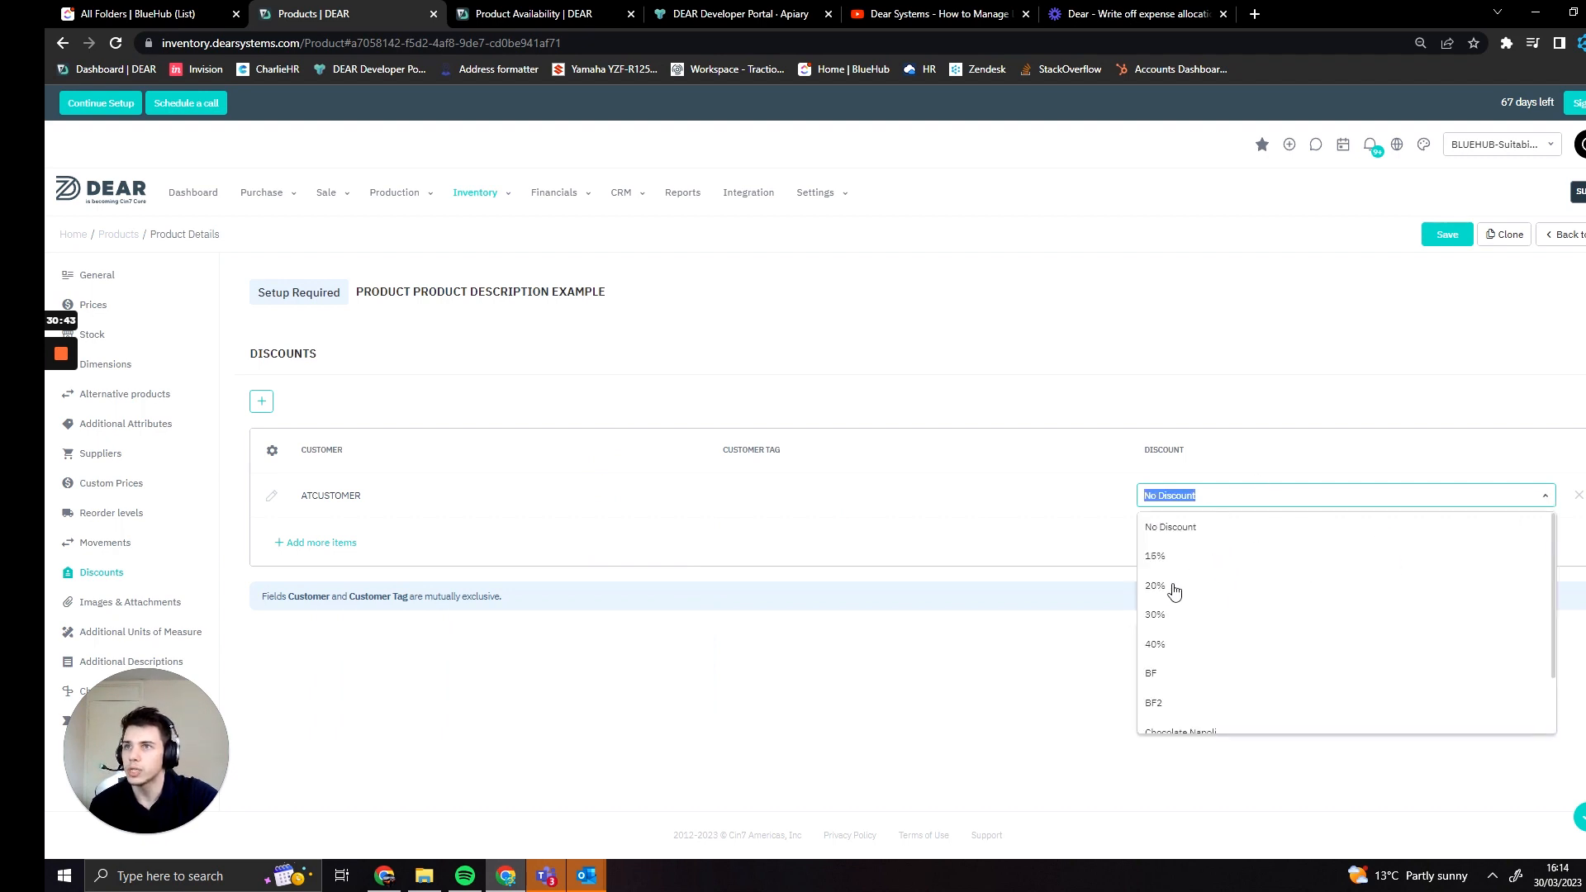
click(995, 644)
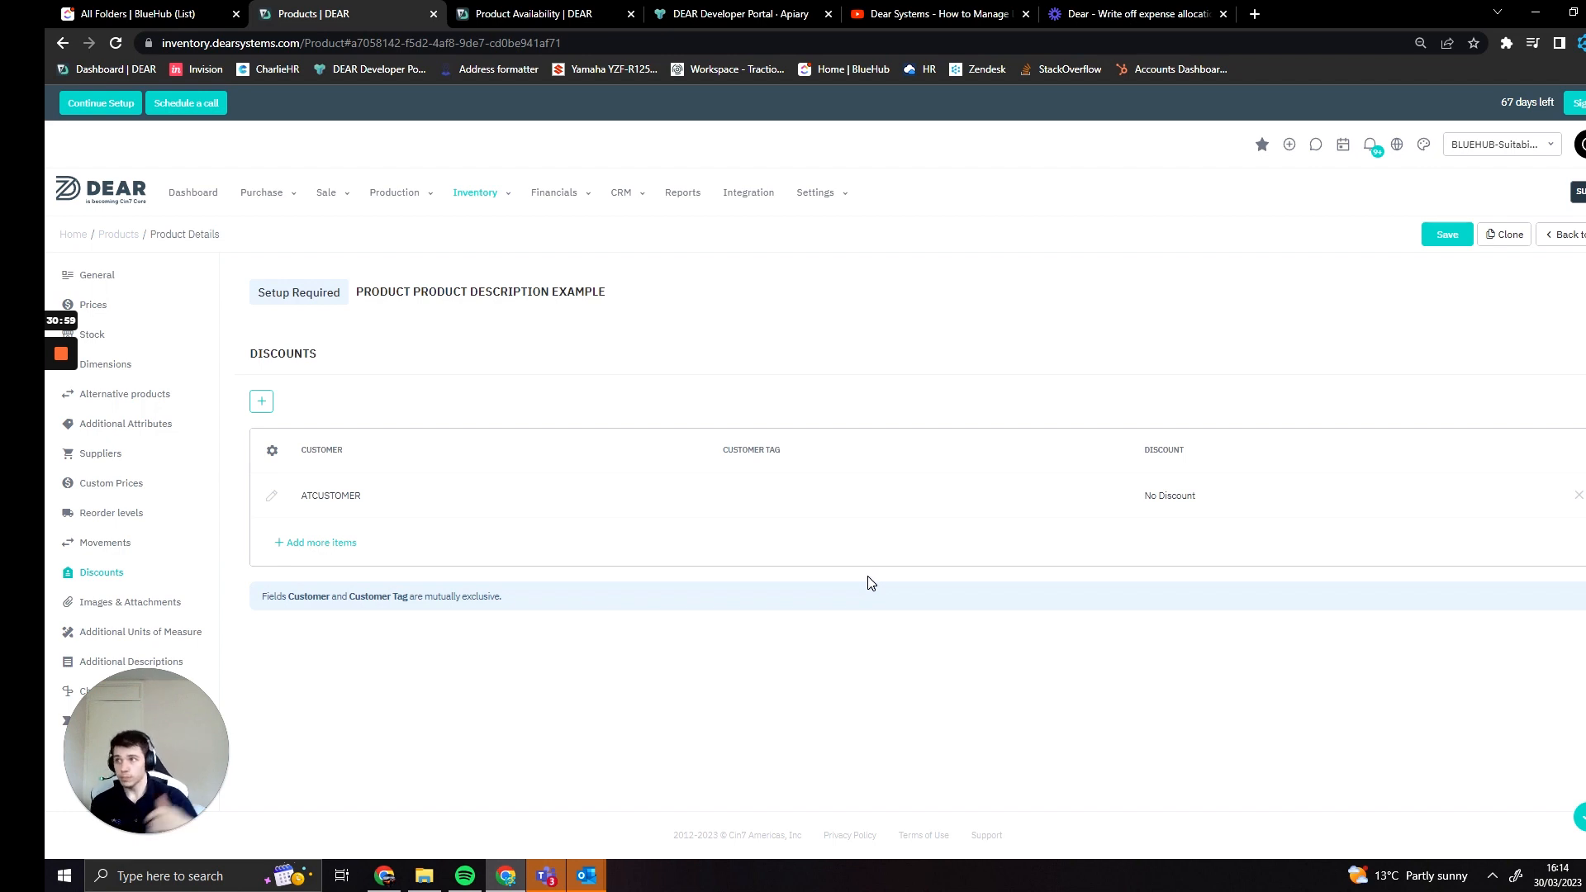
- View the product's Images & Attachments section and its file upload area
click(136, 602)
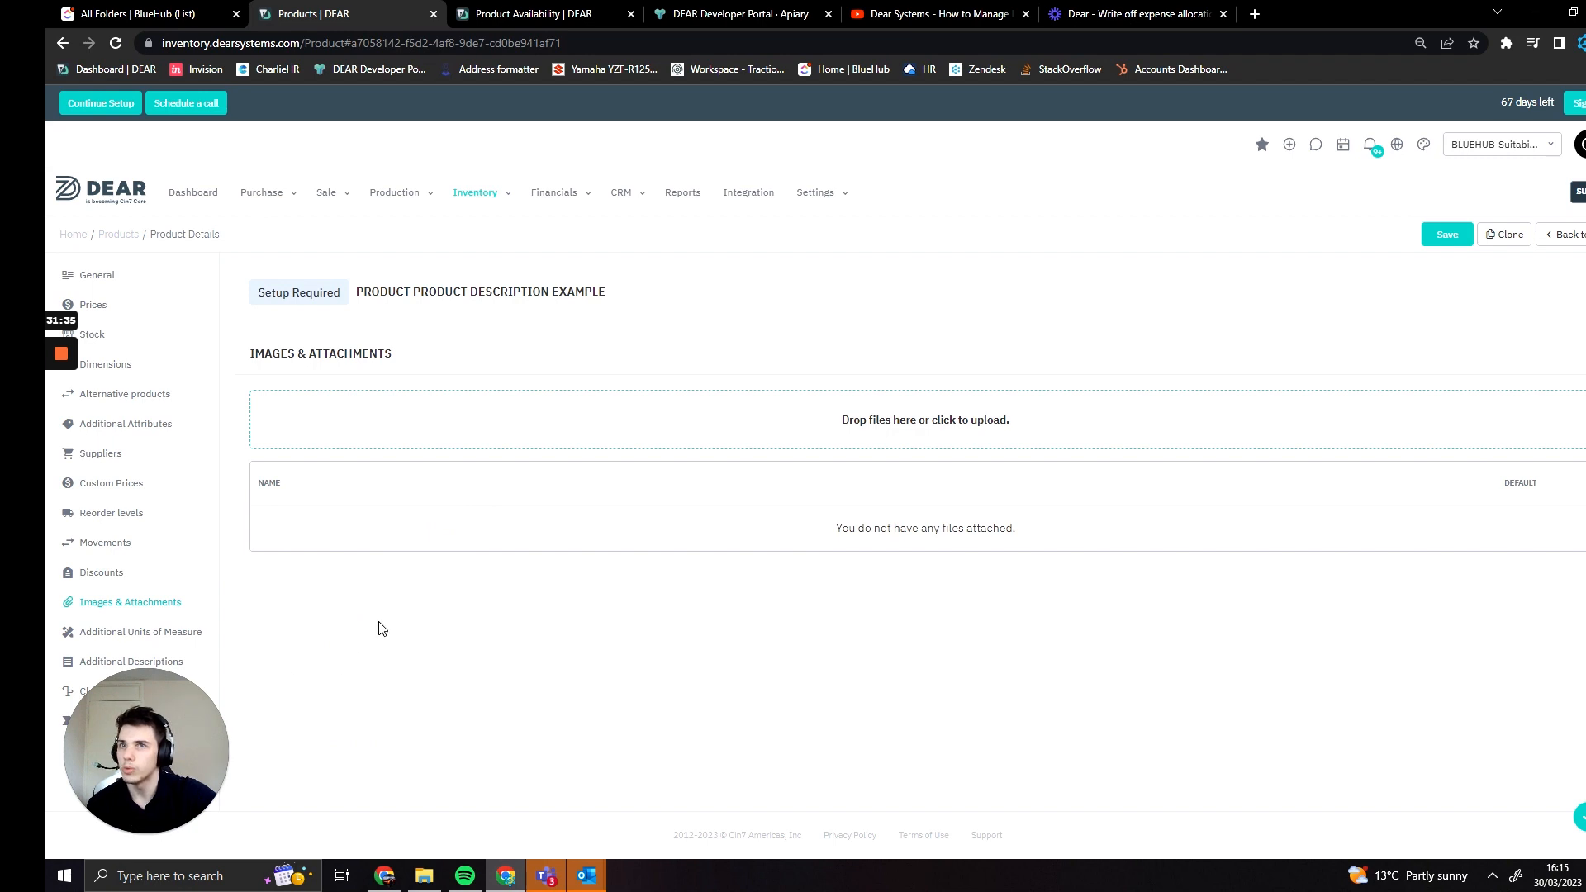
mouse_move(207, 742)
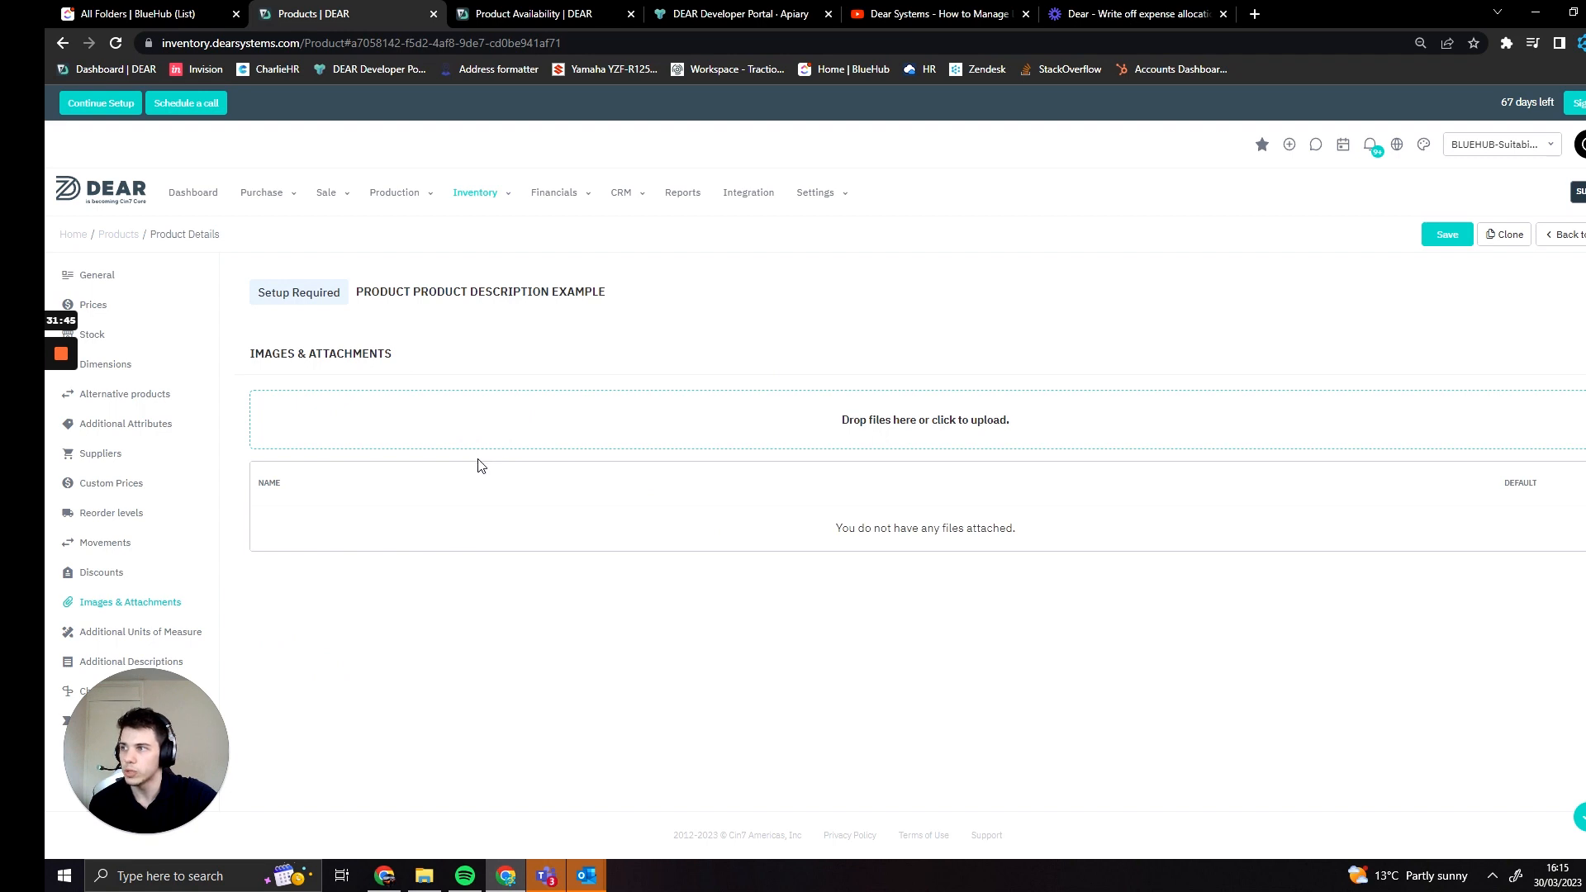
drag(195, 727, 348, 737)
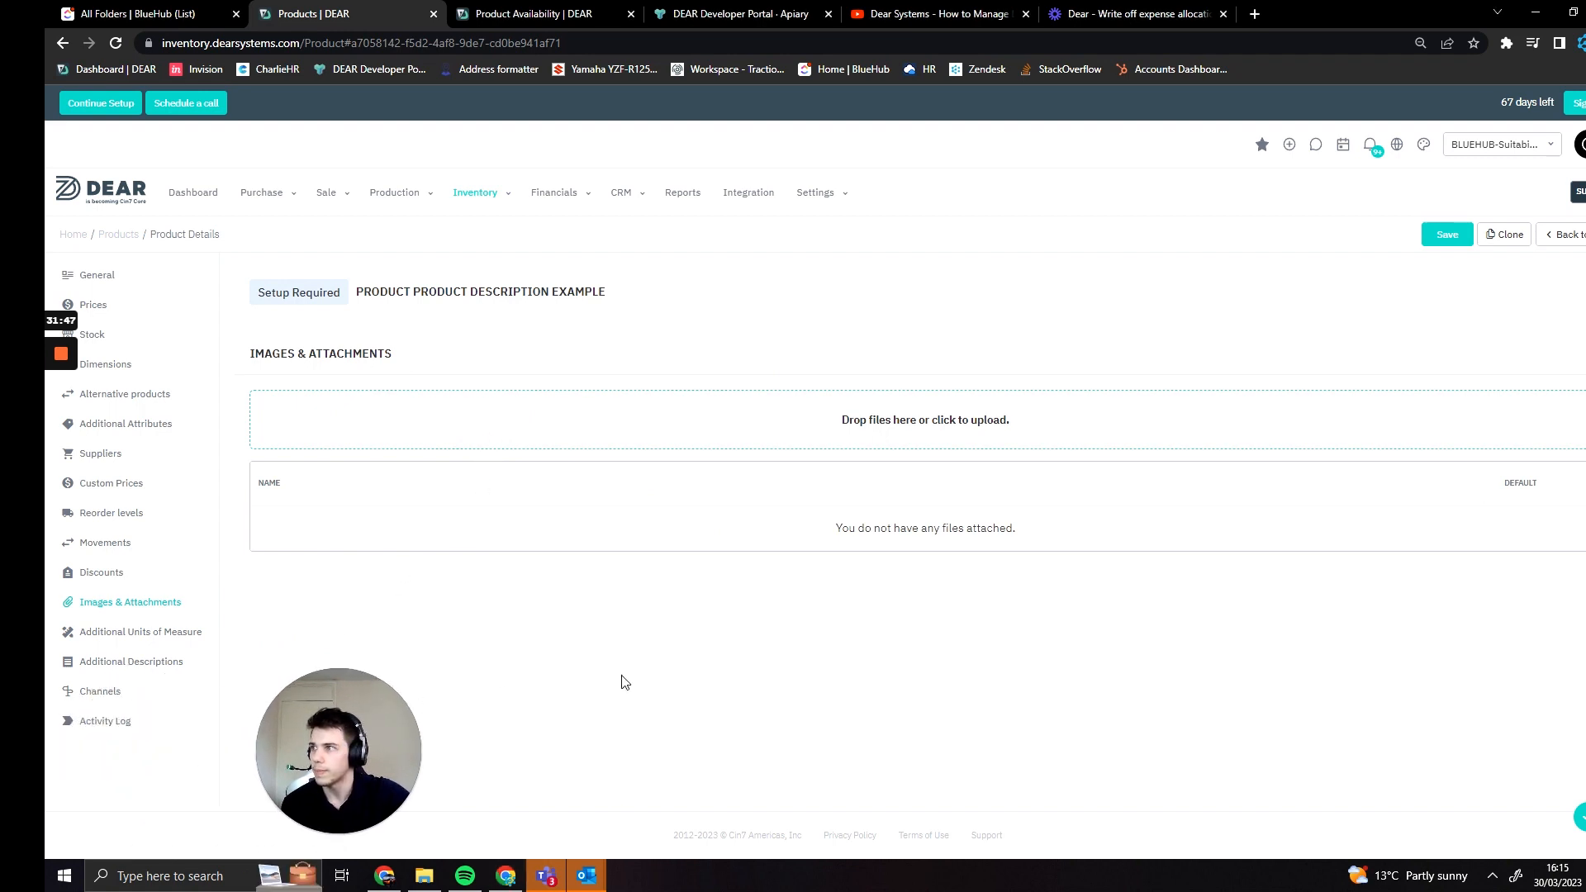
- Create a new product under Additional Units of Measure with the unit Box, accepting the suggested SKU and name
click(134, 634)
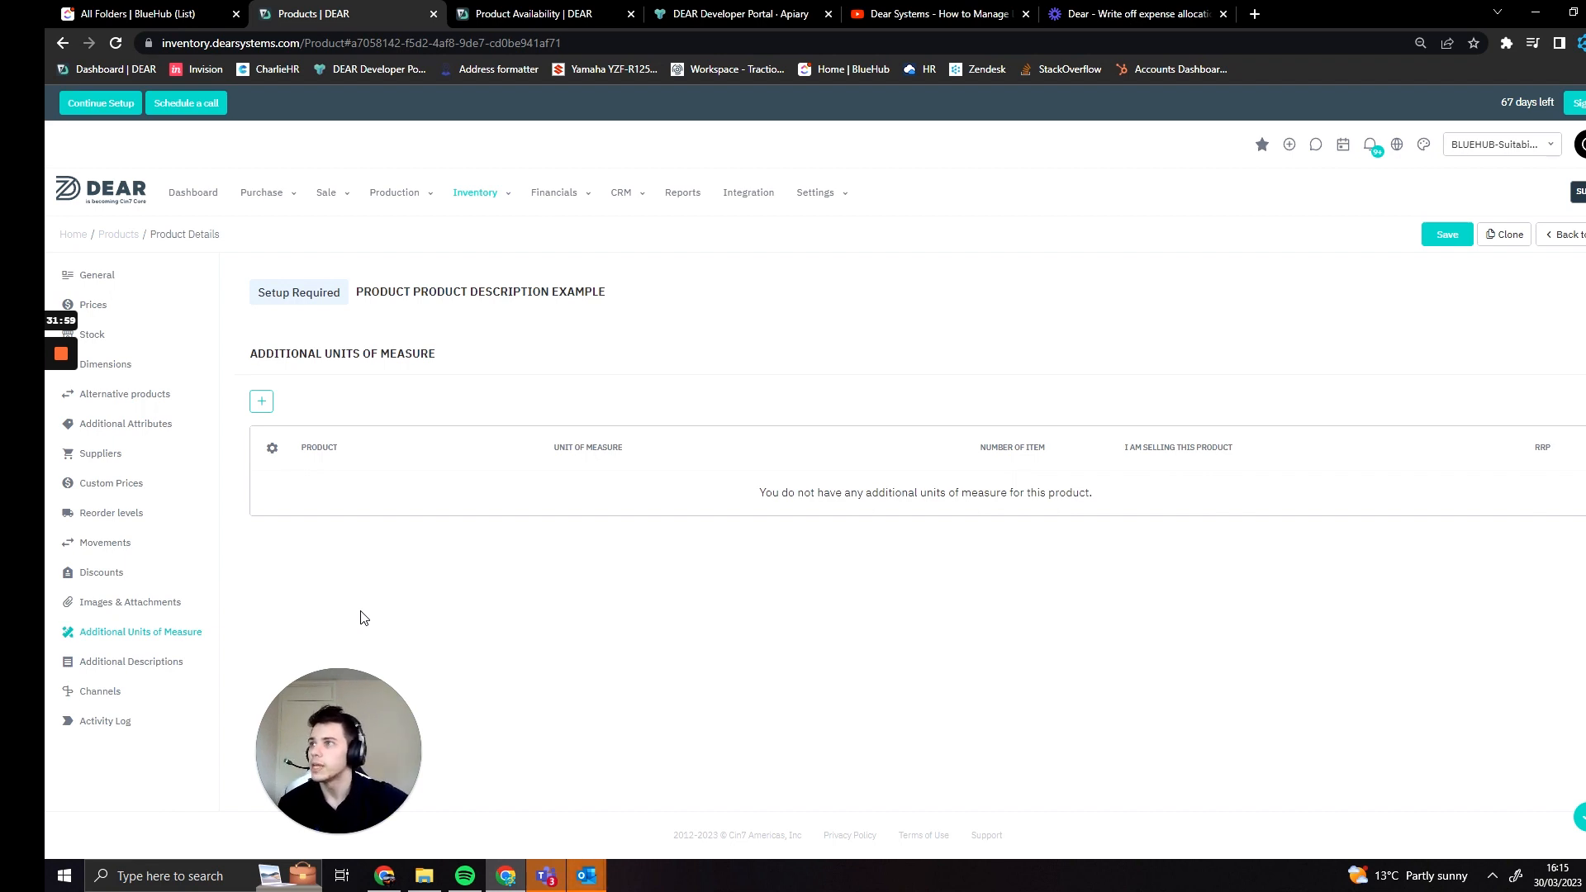
click(261, 401)
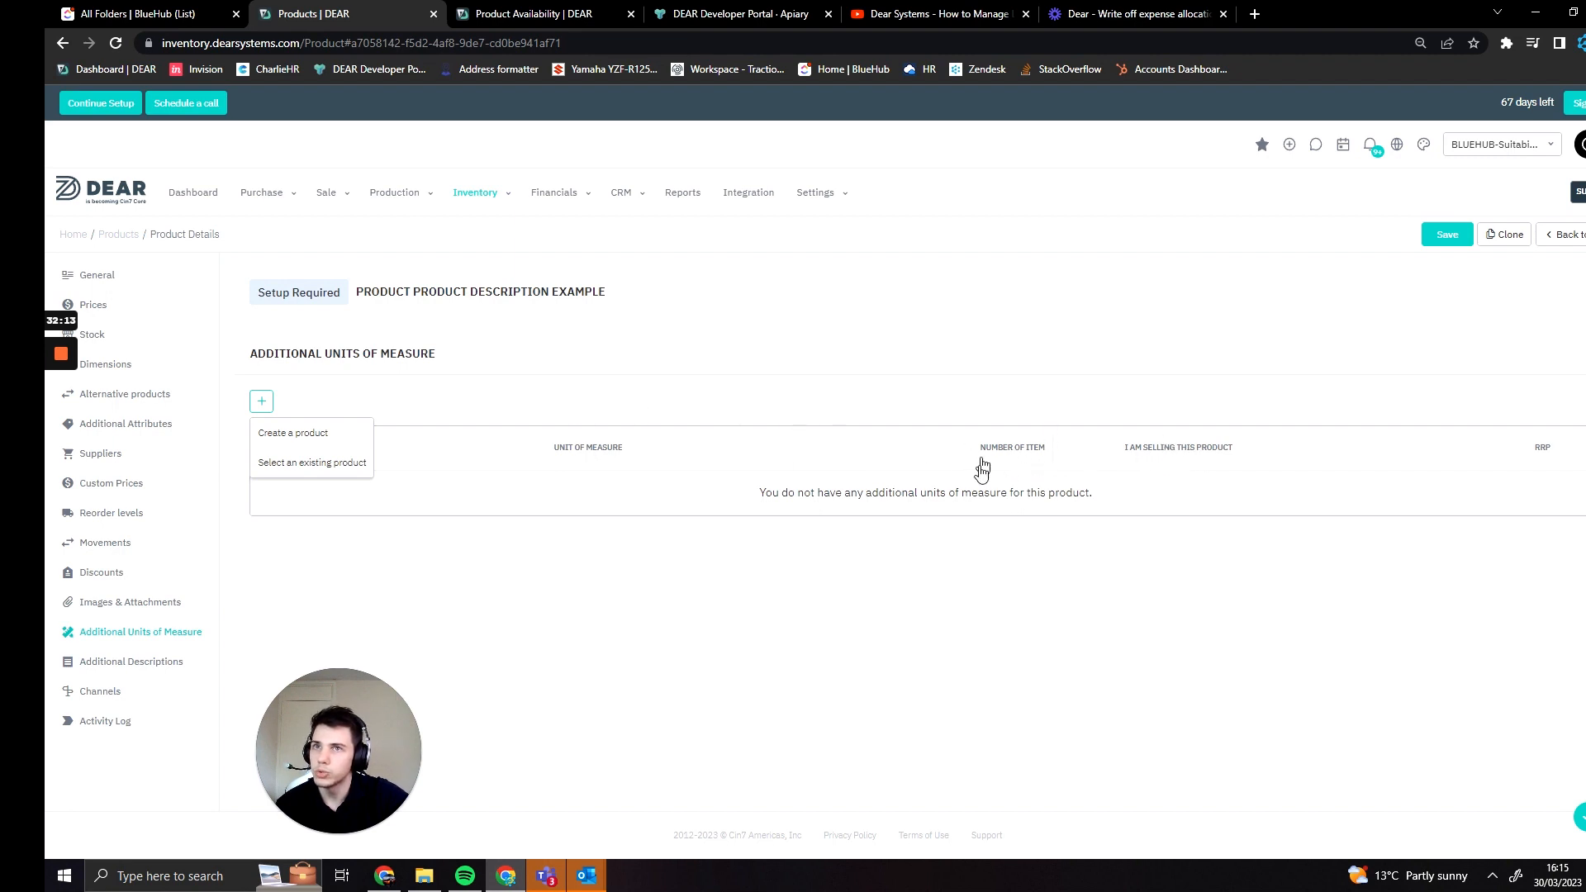
click(309, 435)
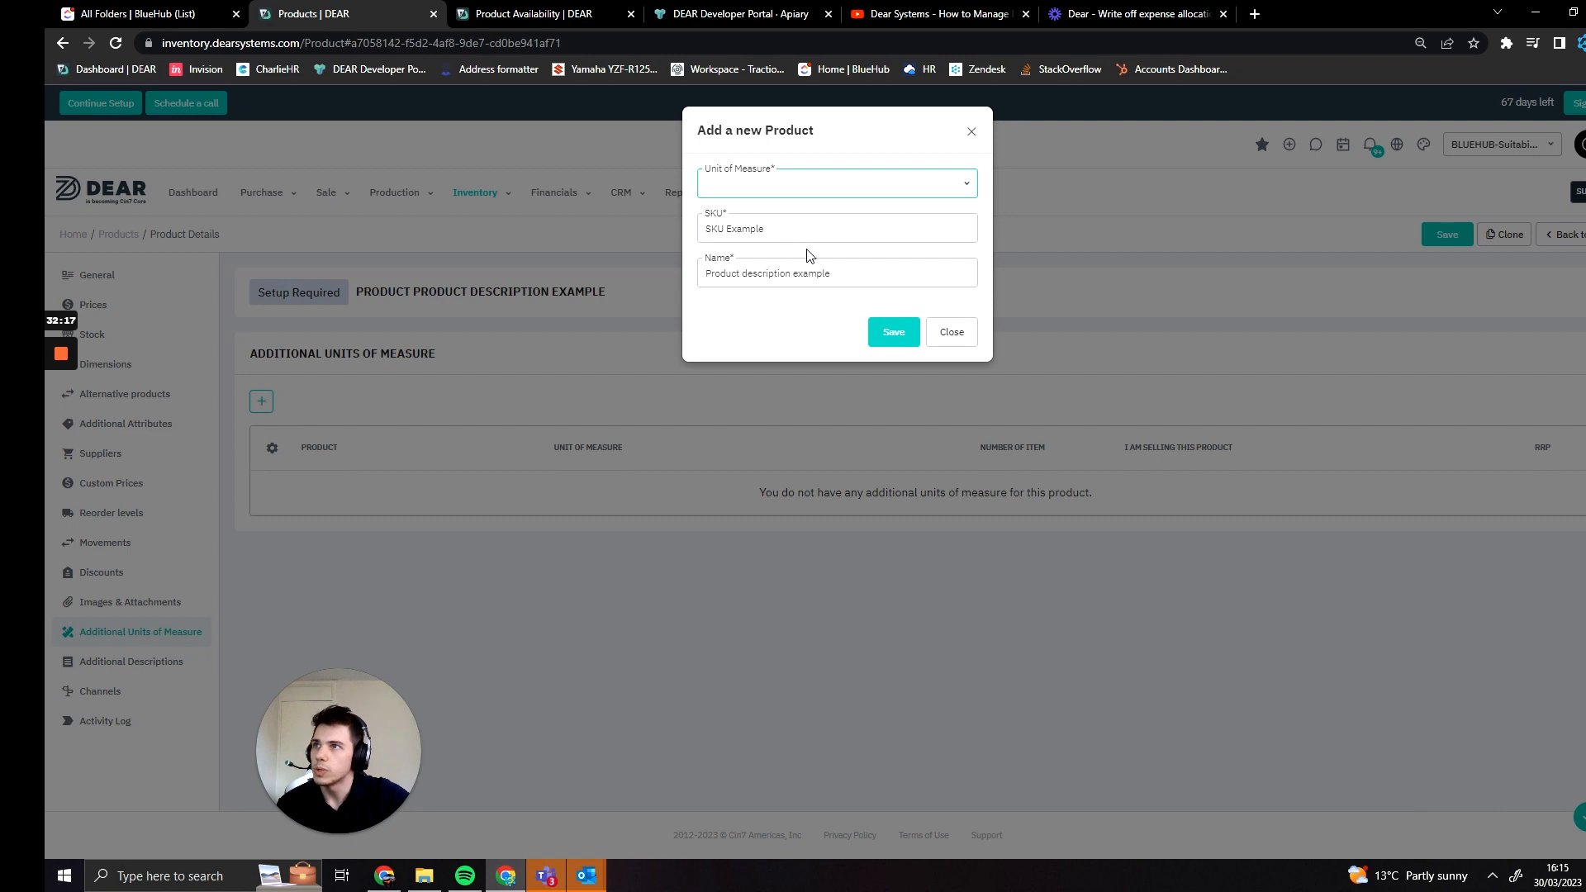
click(958, 193)
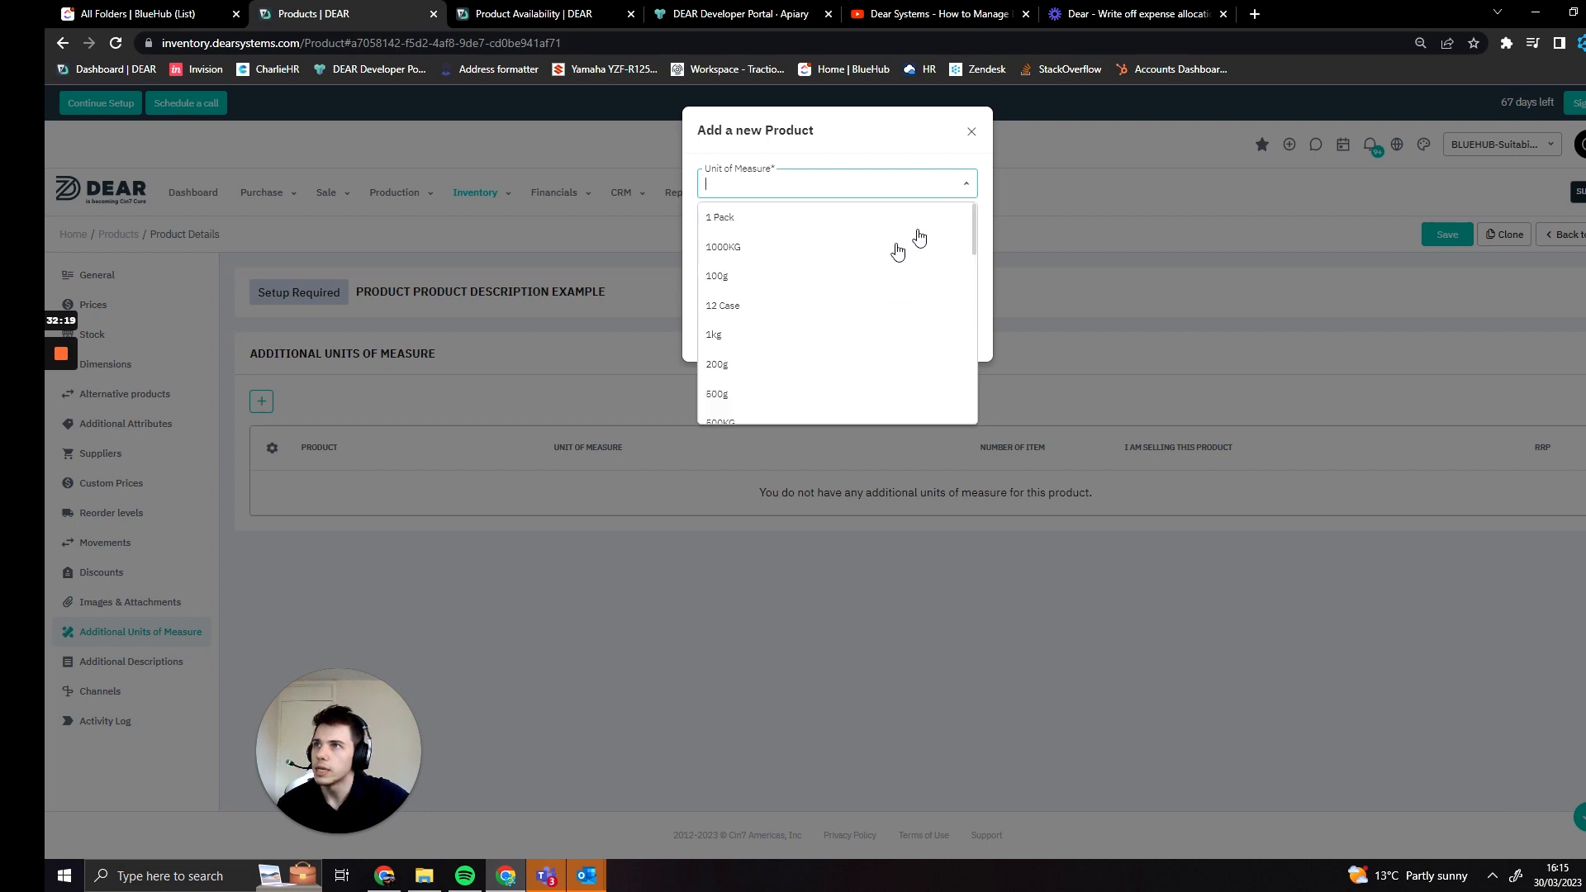
scroll(813, 340, down, 1)
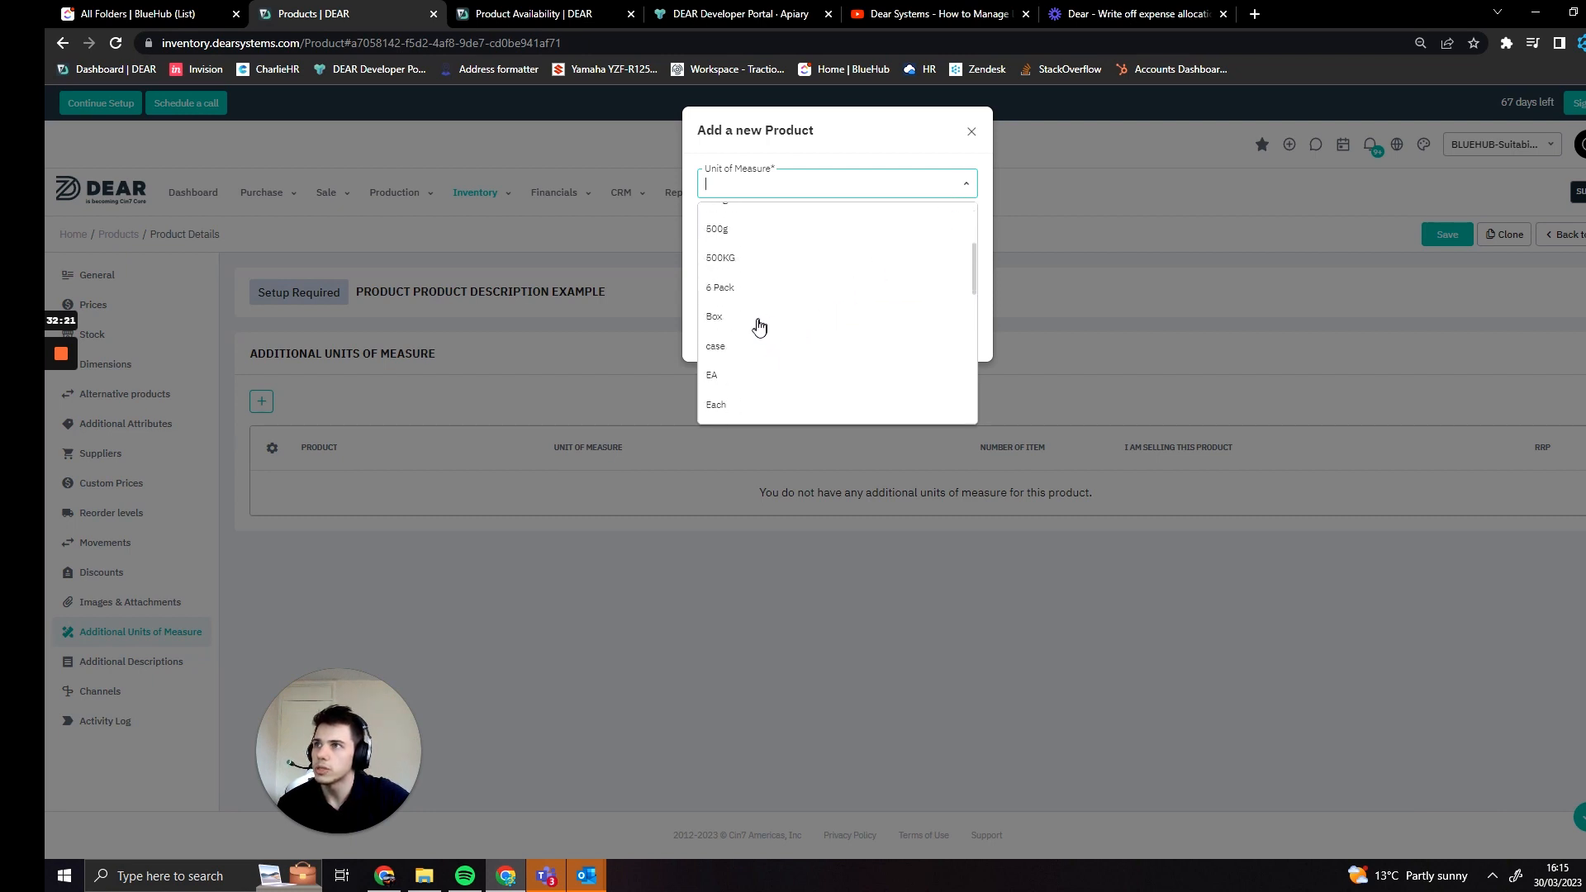
click(716, 316)
click(846, 296)
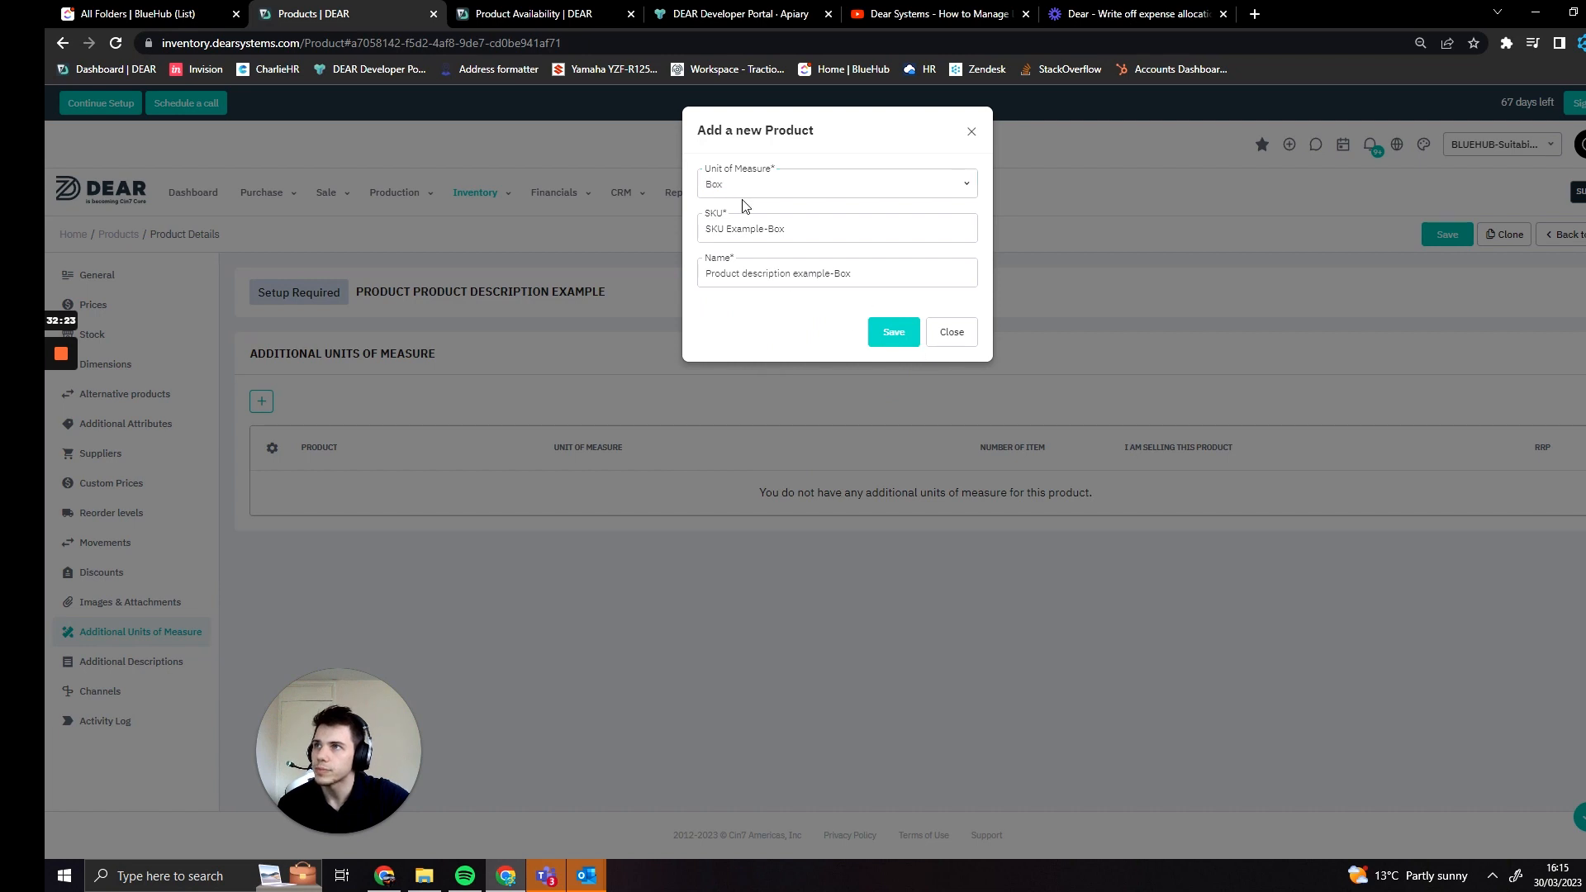
drag(785, 229, 686, 236)
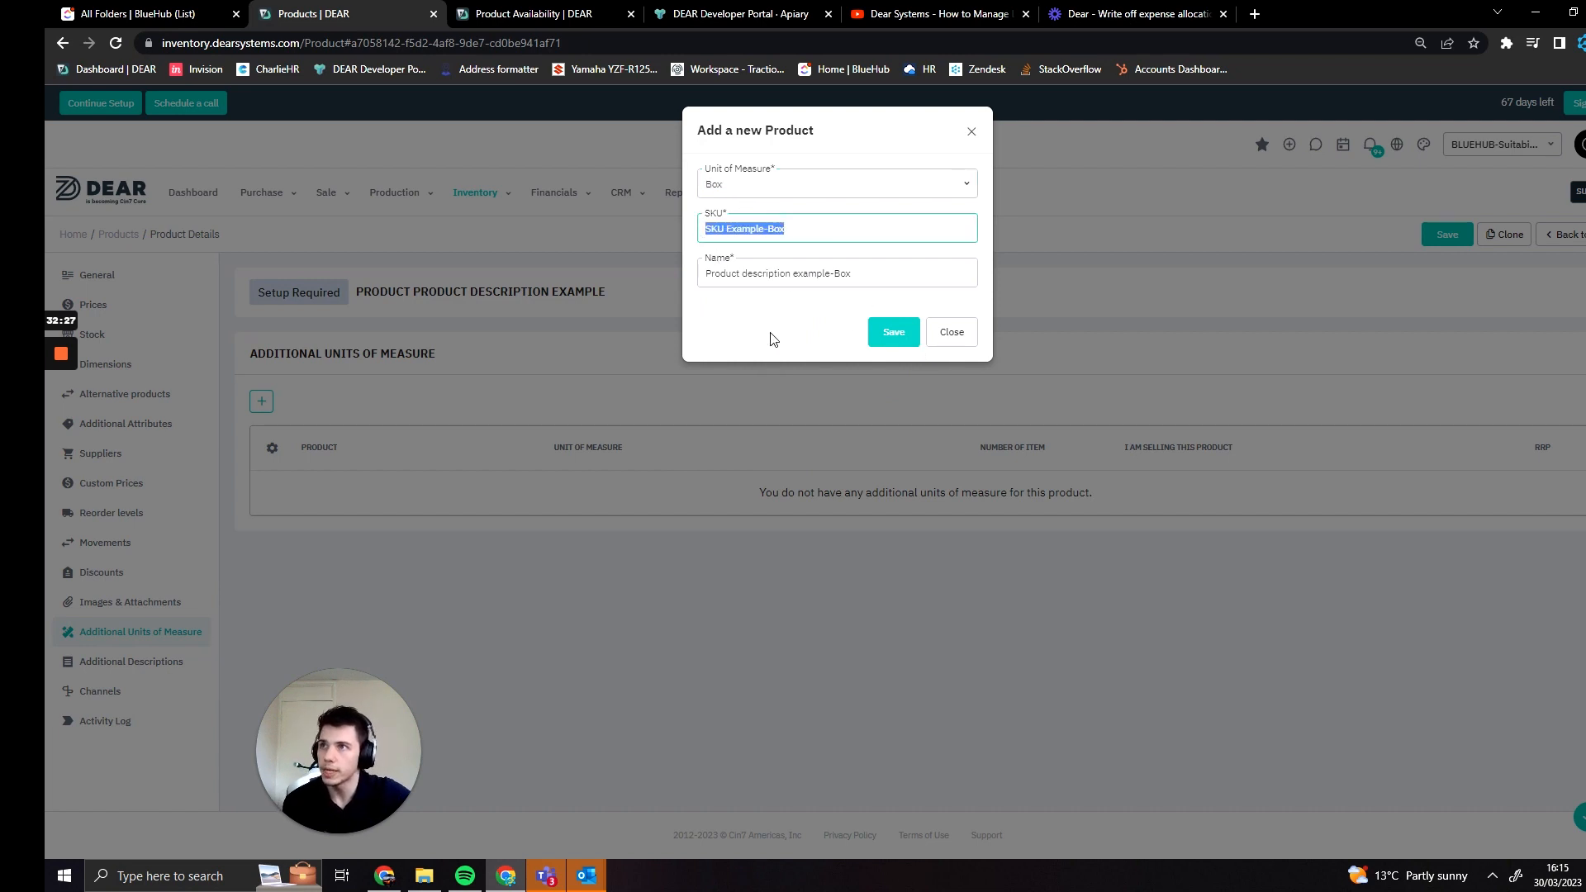
click(903, 342)
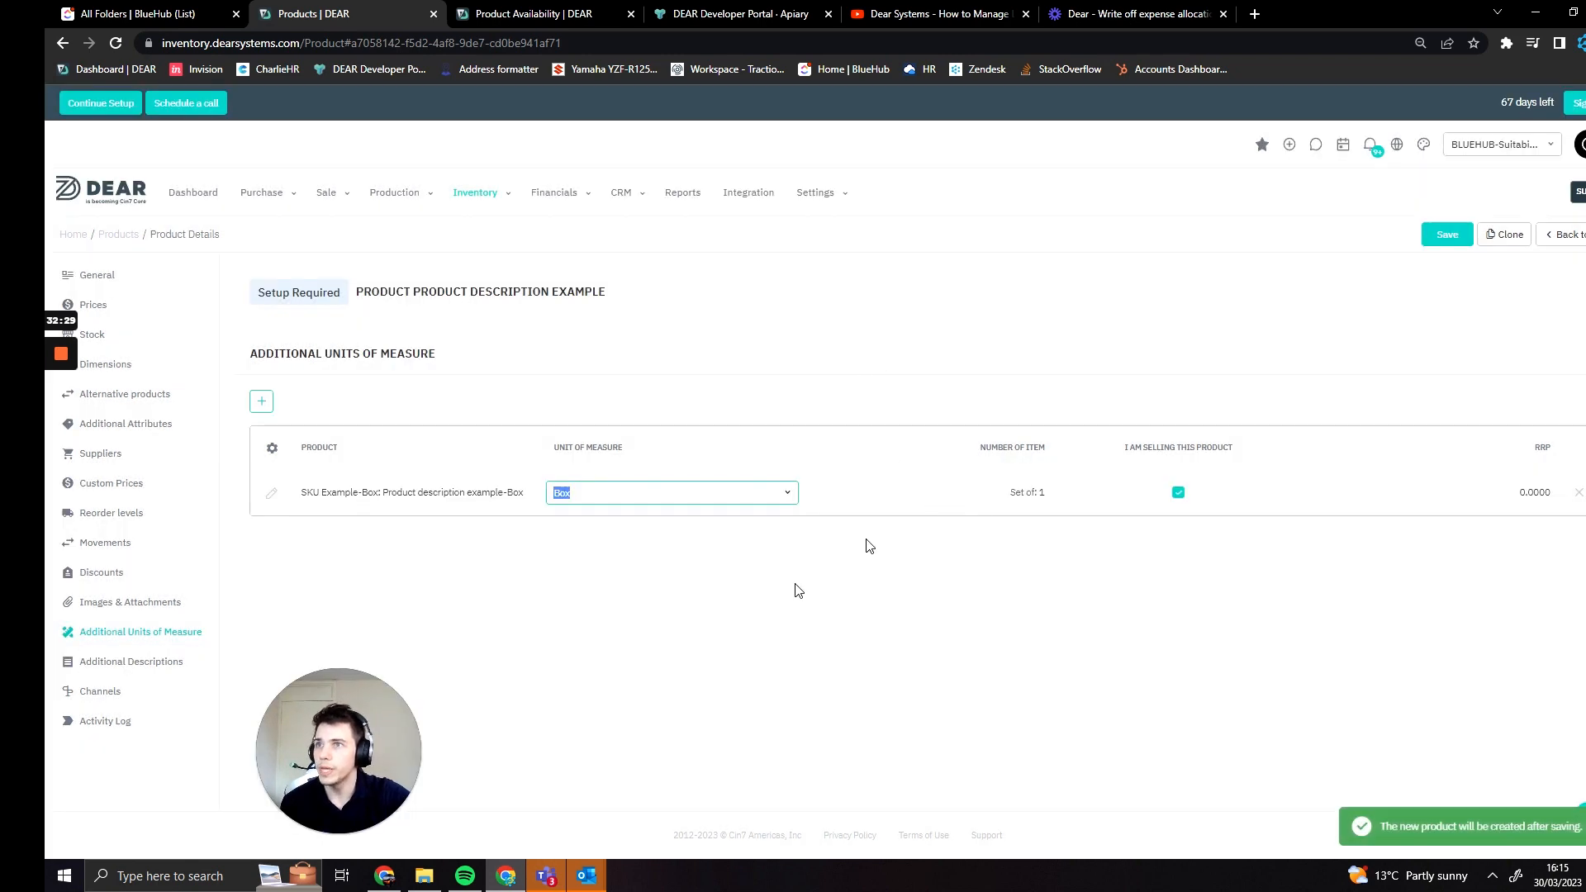
- Set the Box unit's number of items to 6 and turn off its option for selling this product
click(799, 591)
click(1036, 507)
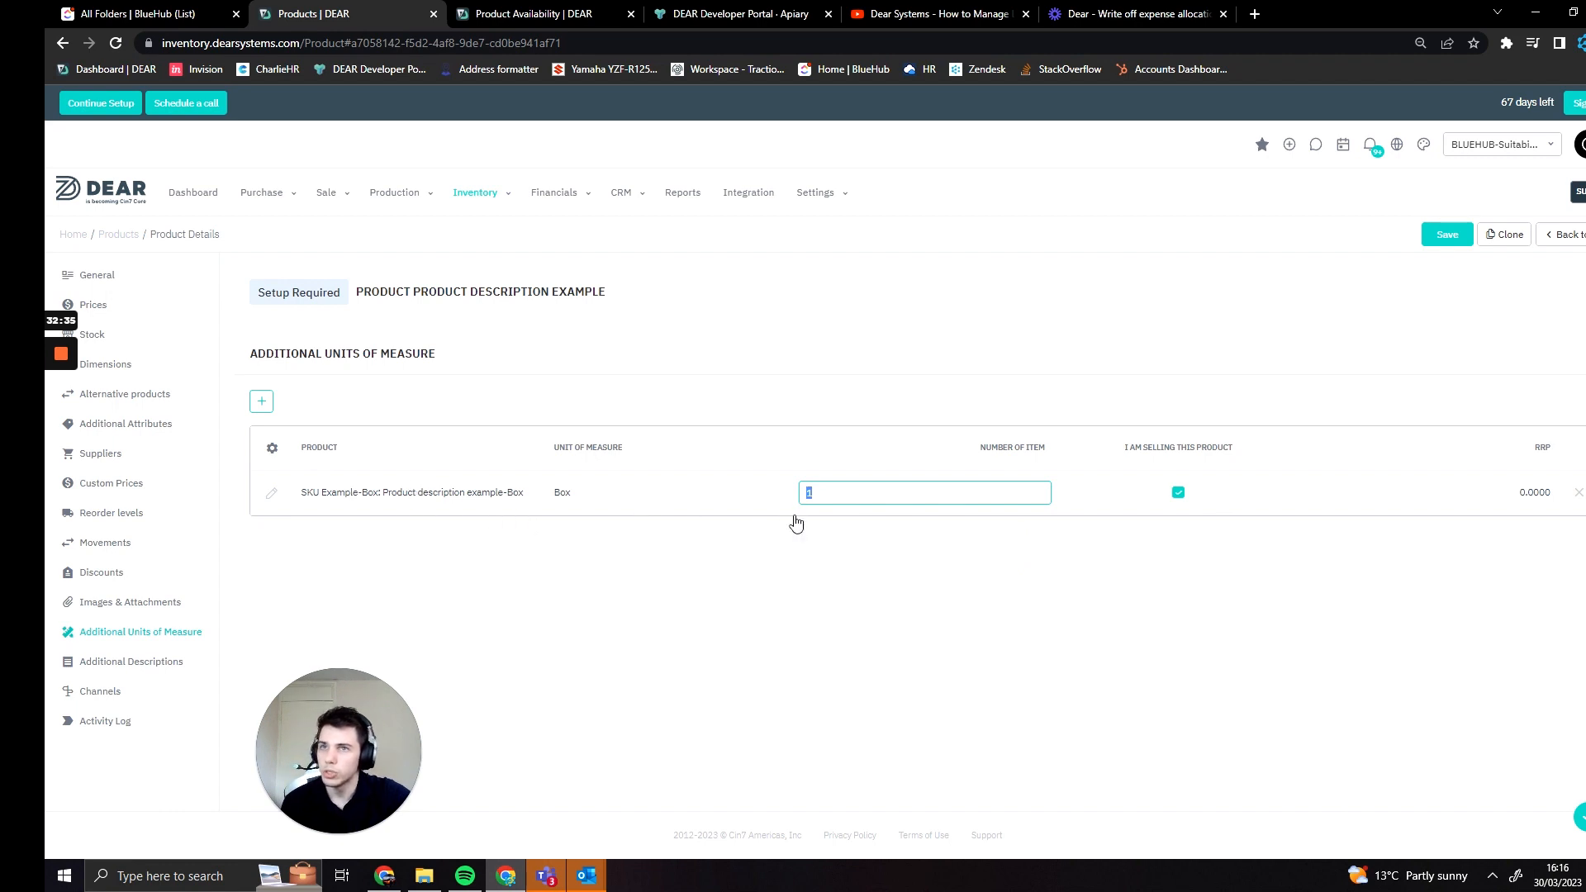
text(6)
click(838, 600)
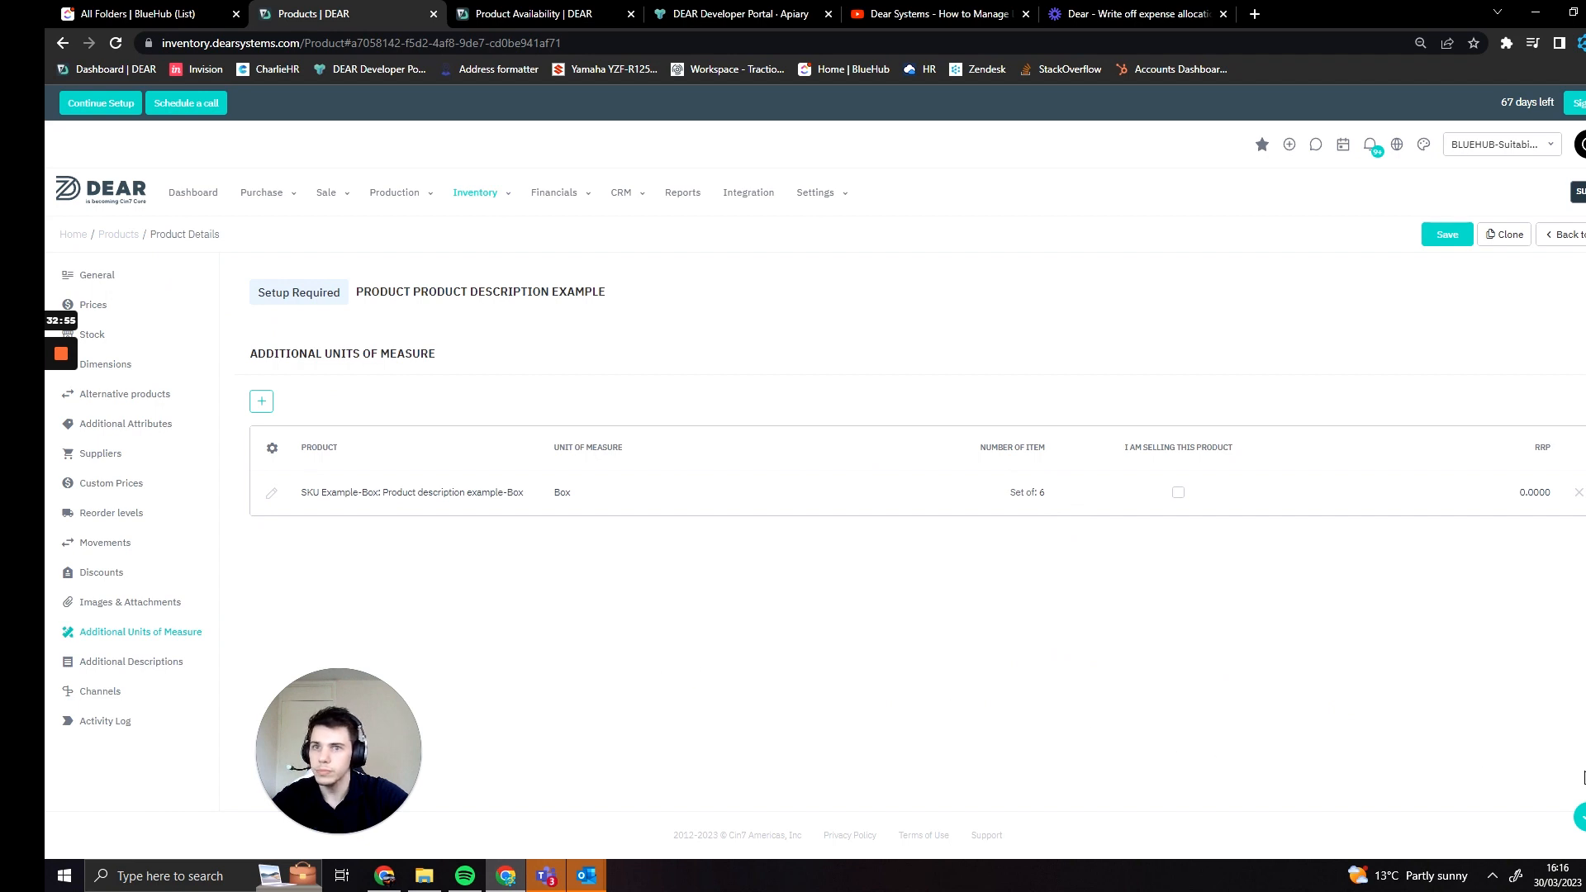
- Review the product's Additional Descriptions, Channels and Activity Log sections, and return to its General details
click(130, 661)
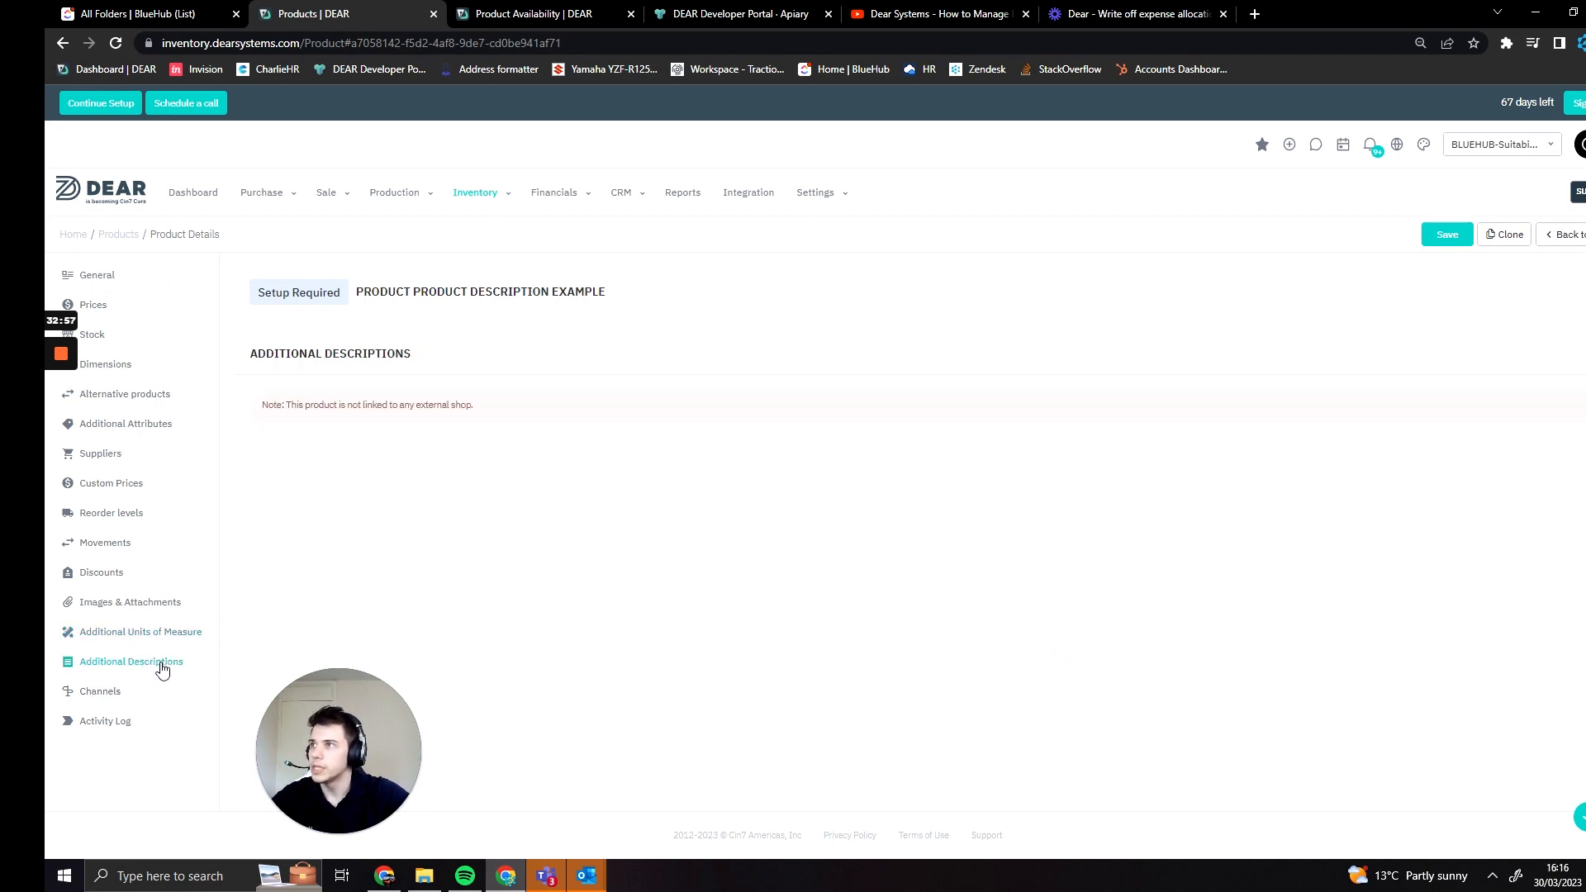
drag(477, 413, 256, 418)
click(432, 483)
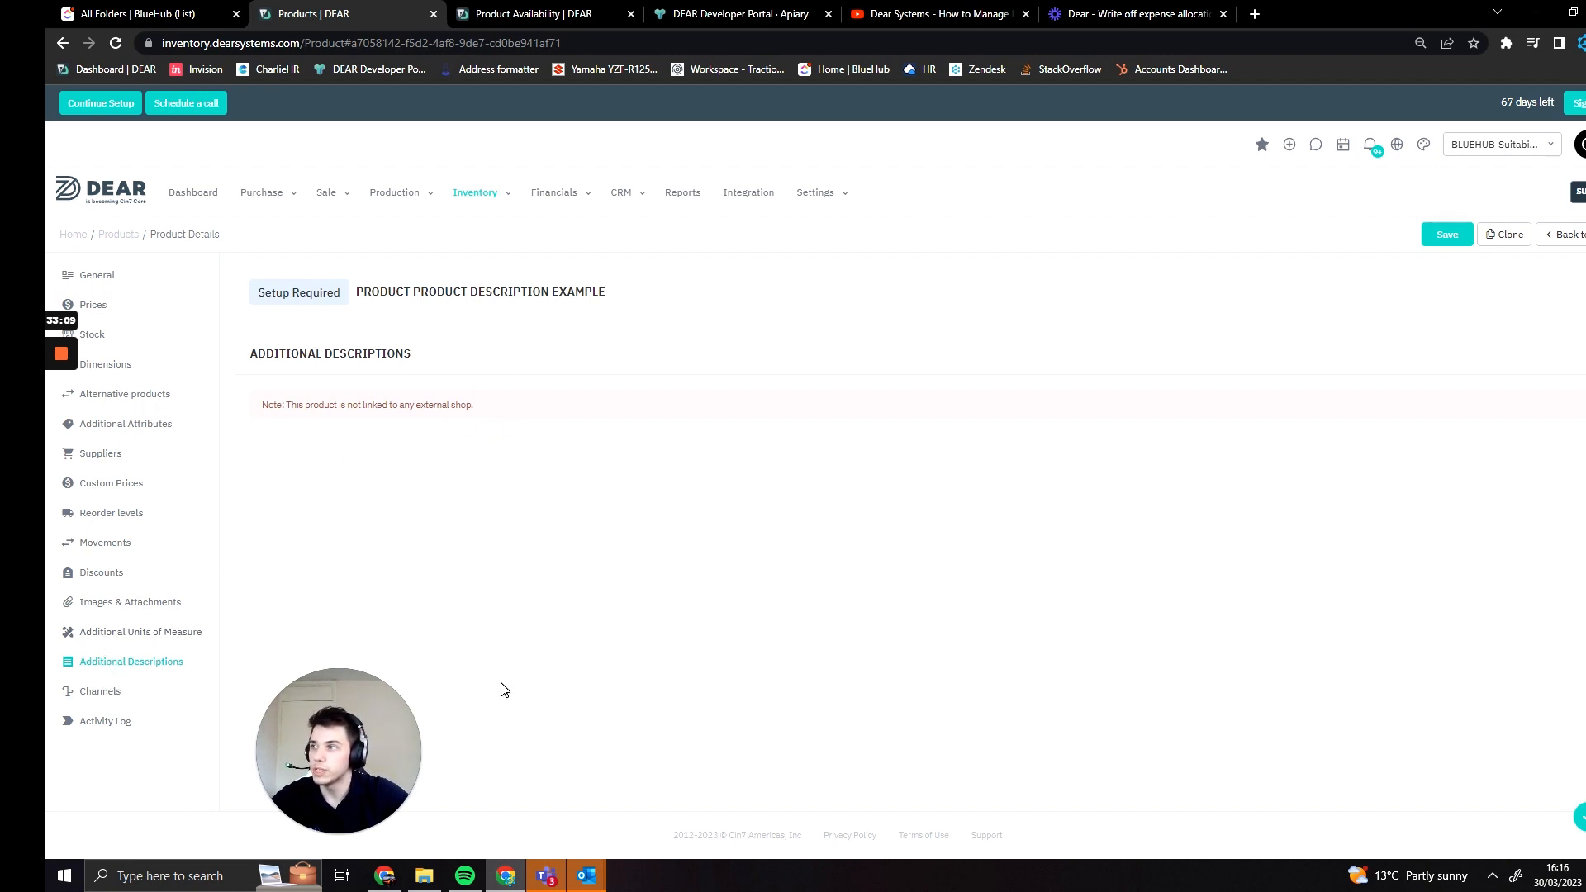
click(120, 700)
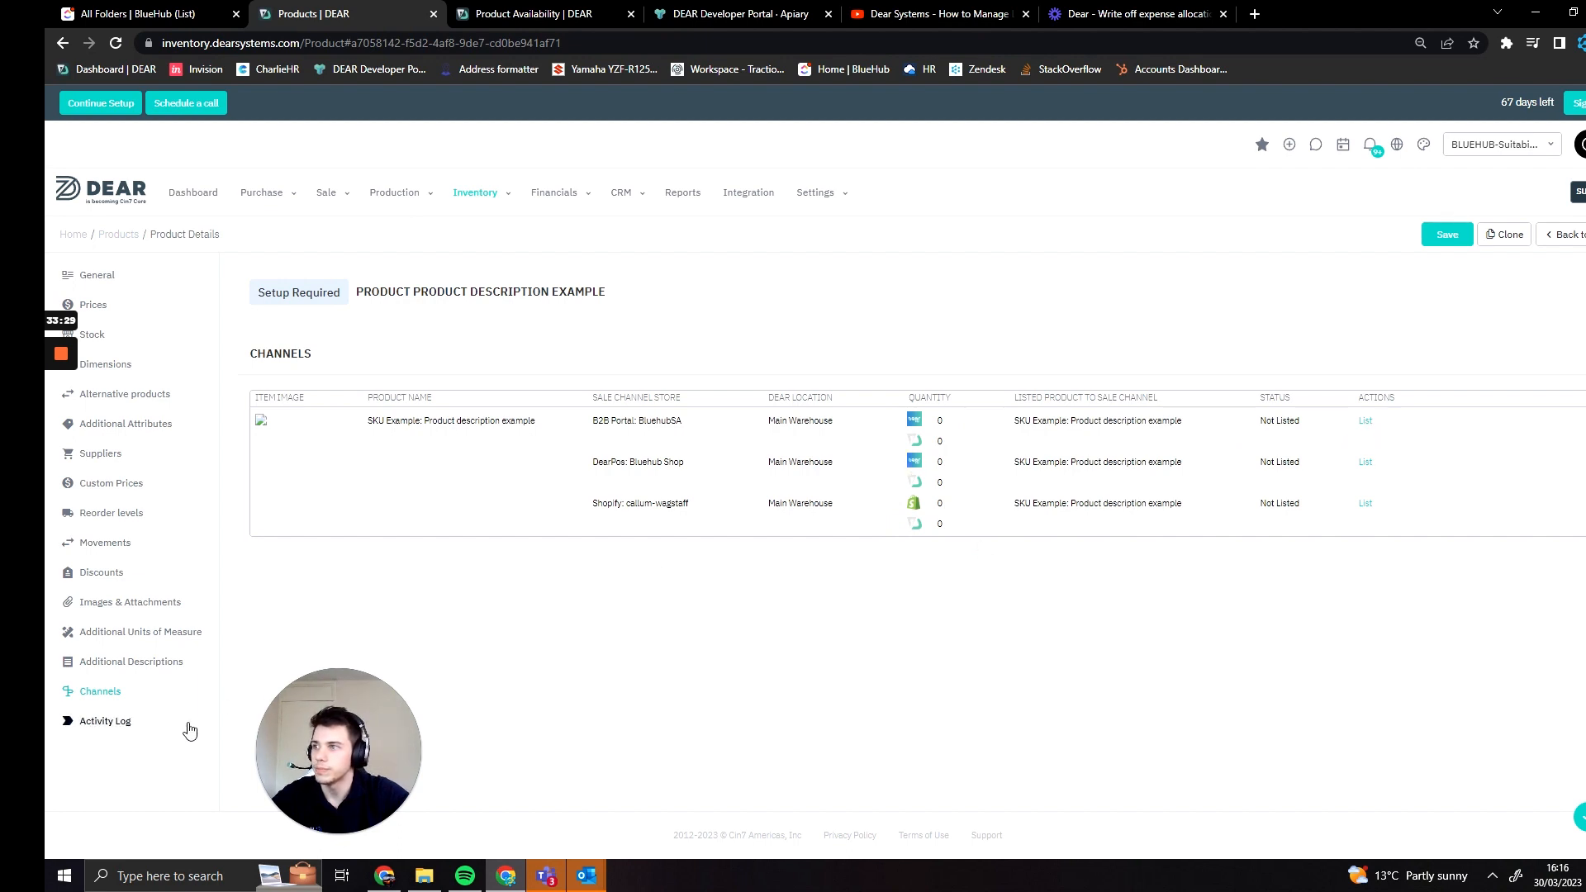
click(134, 727)
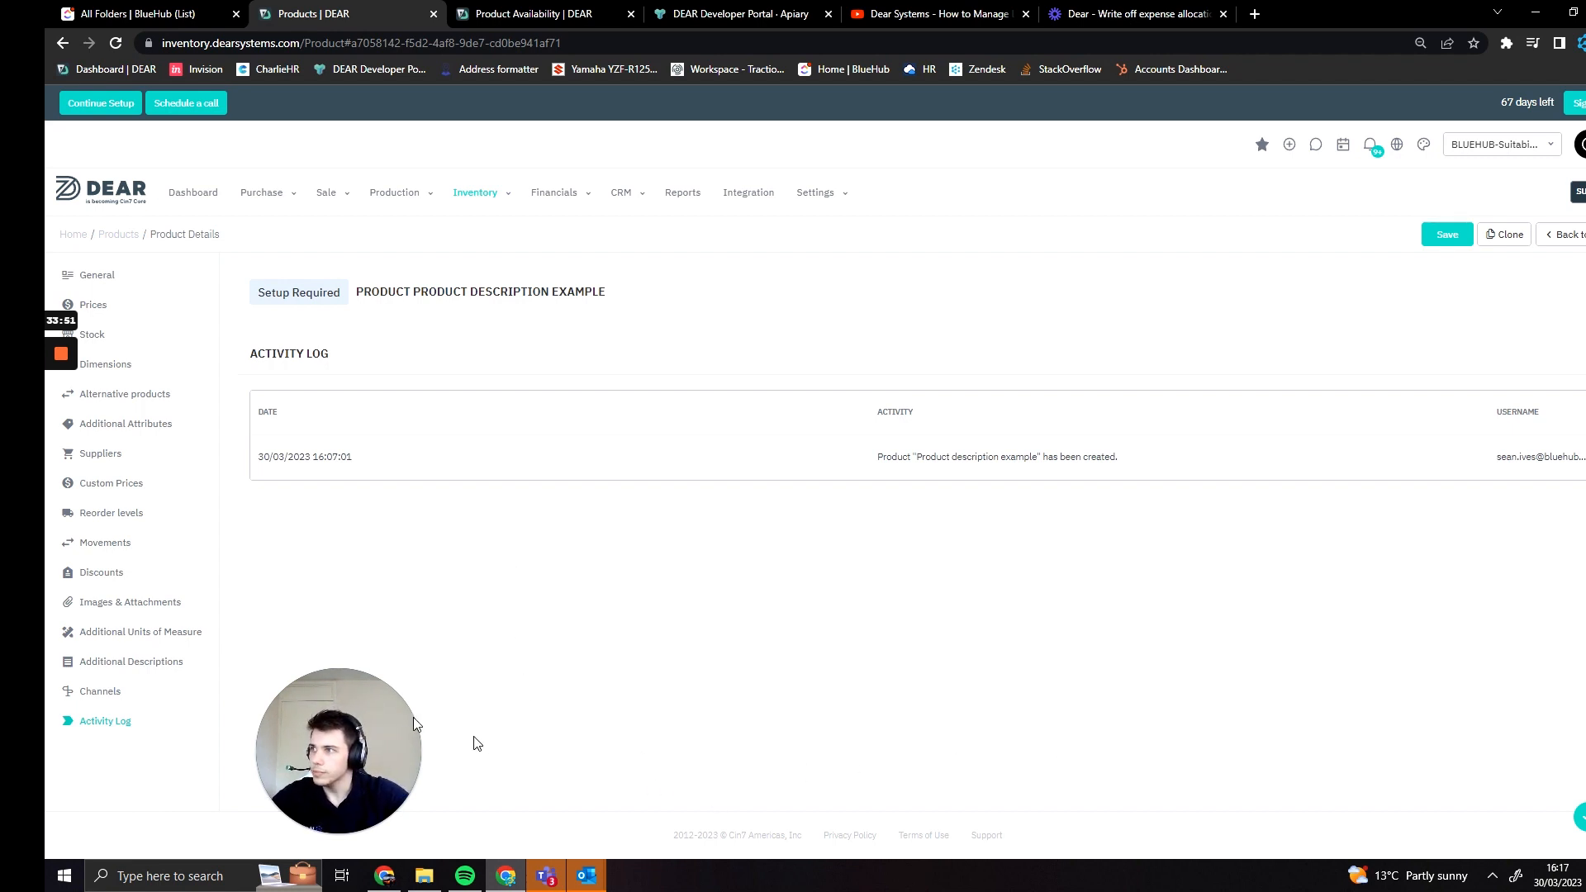
click(104, 275)
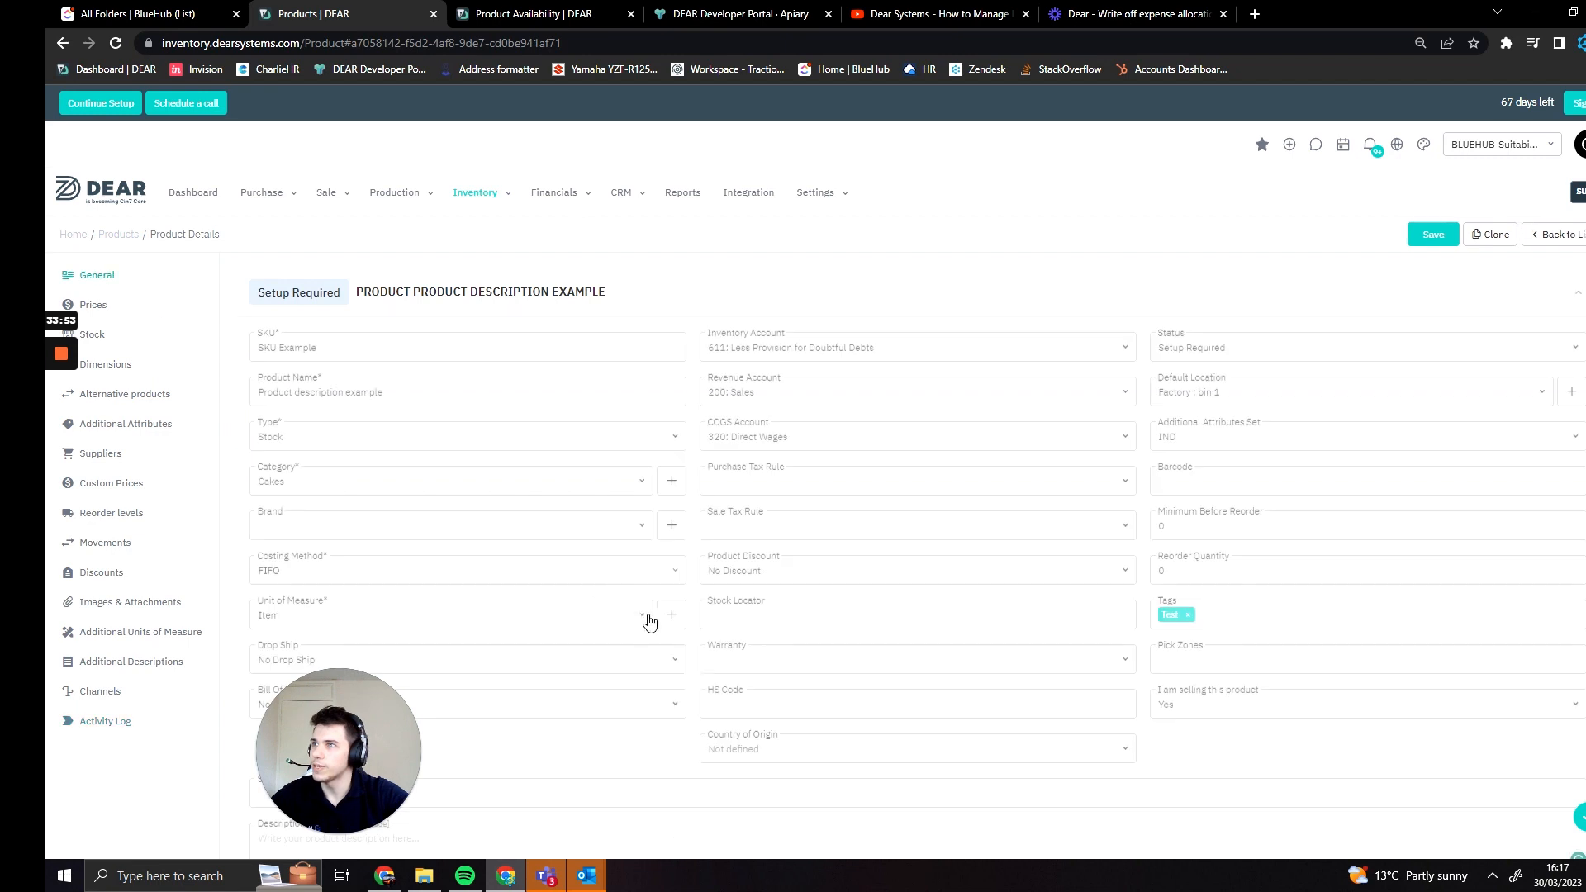